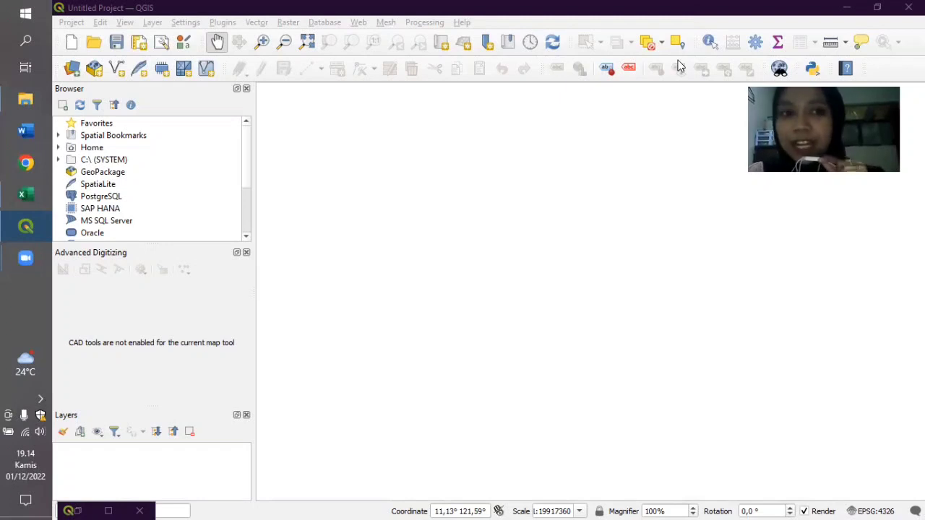
Add the shapefile BATAS_PROVINSI_DESEMBER_2019_DUKCAPIL.shp to the project as a vector layer
{"action": "left_click_drag", "start_coordinate": [595, 258], "coordinate": [584, 268]}
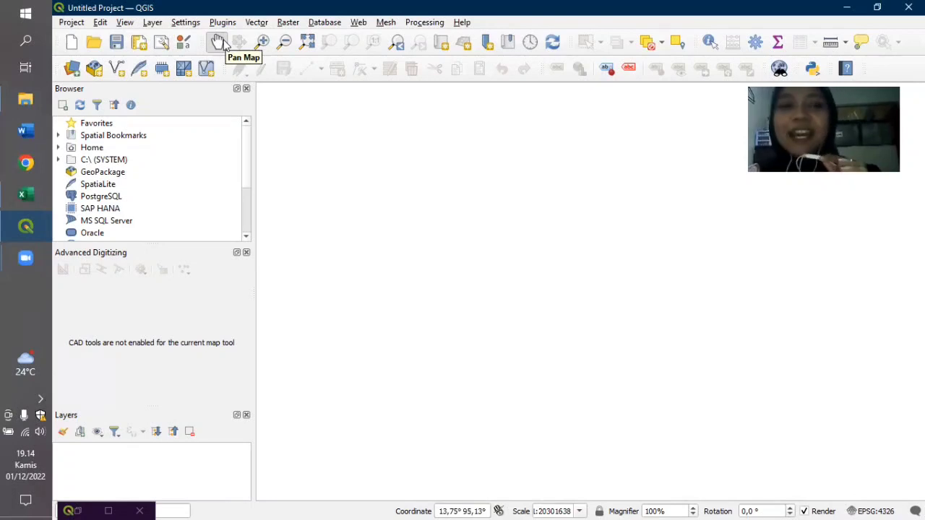
{"action": "left_click", "coordinate": [152, 22]}
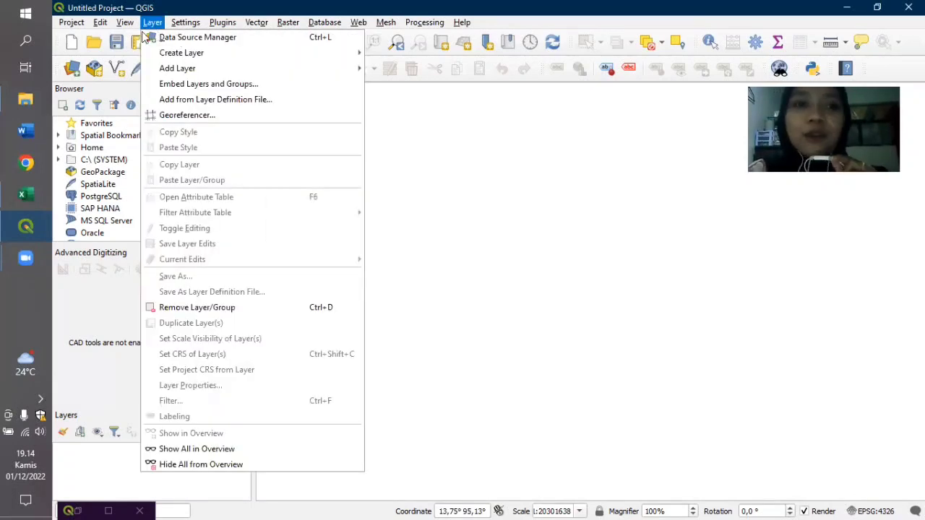
{"action": "left_click", "coordinate": [152, 23]}
{"action": "left_click", "coordinate": [153, 23]}
{"action": "mouse_move", "coordinate": [165, 68]}
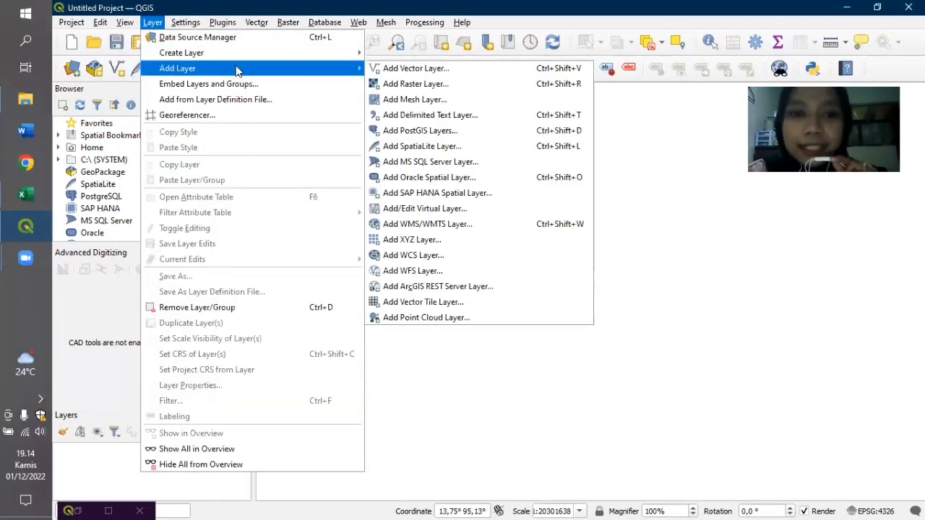
{"action": "left_click", "coordinate": [409, 69]}
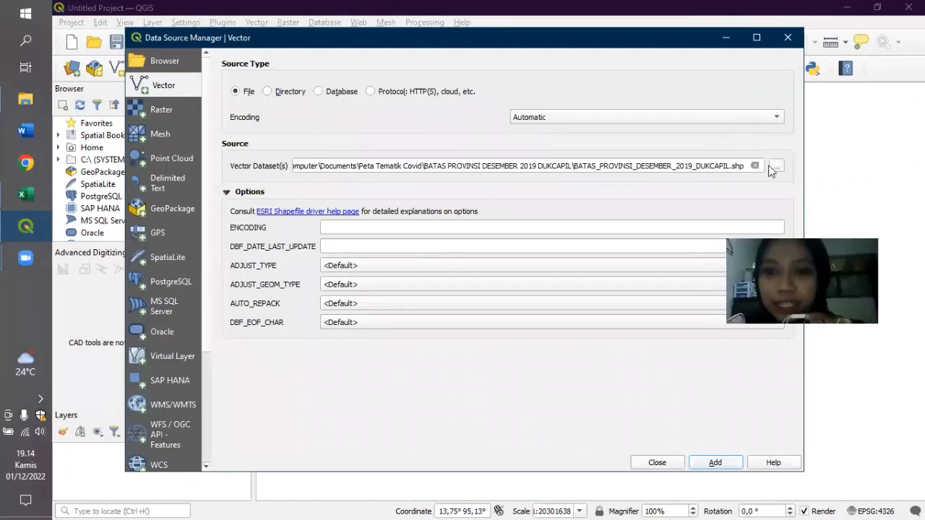
{"action": "left_click", "coordinate": [776, 168]}
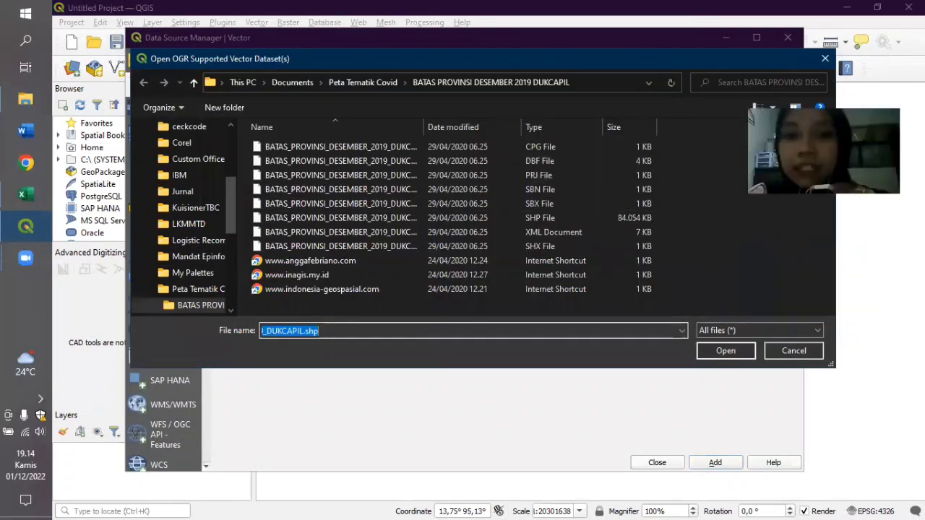
{"action": "left_click", "coordinate": [462, 215]}
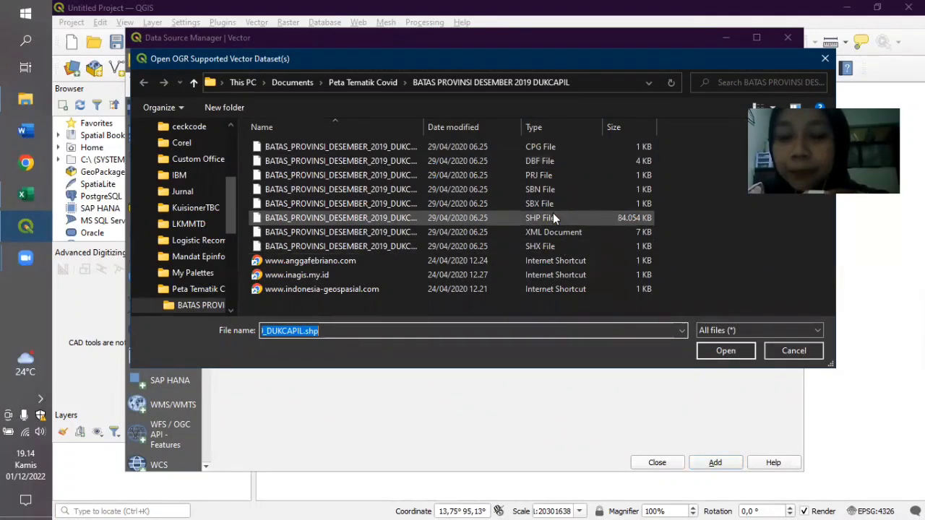
{"action": "left_click", "coordinate": [726, 352]}
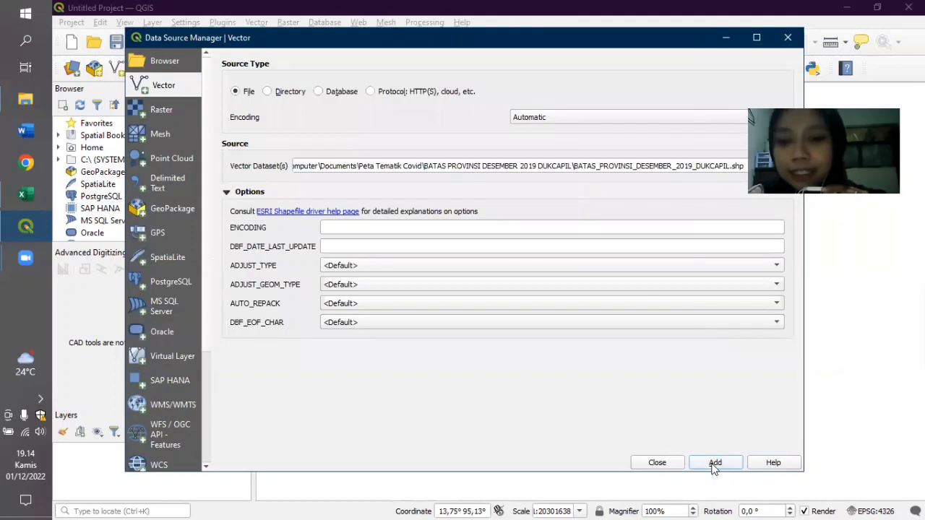
{"action": "left_click", "coordinate": [715, 462]}
{"action": "left_click", "coordinate": [726, 38]}
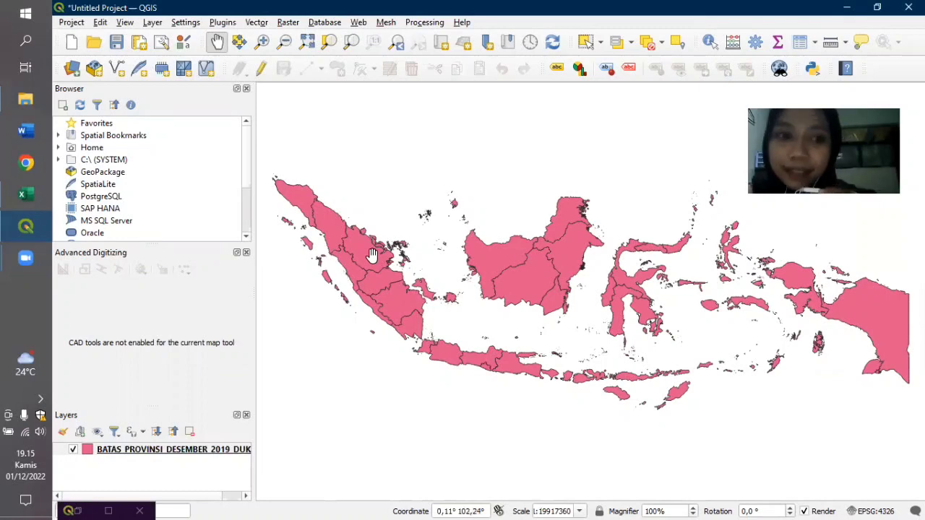
Switch to PROVINSI.csv in Excel and examine the Provinsi and Cakupan Vaksinasi Dosis 3 (%) column headers
{"action": "left_click", "coordinate": [27, 190]}
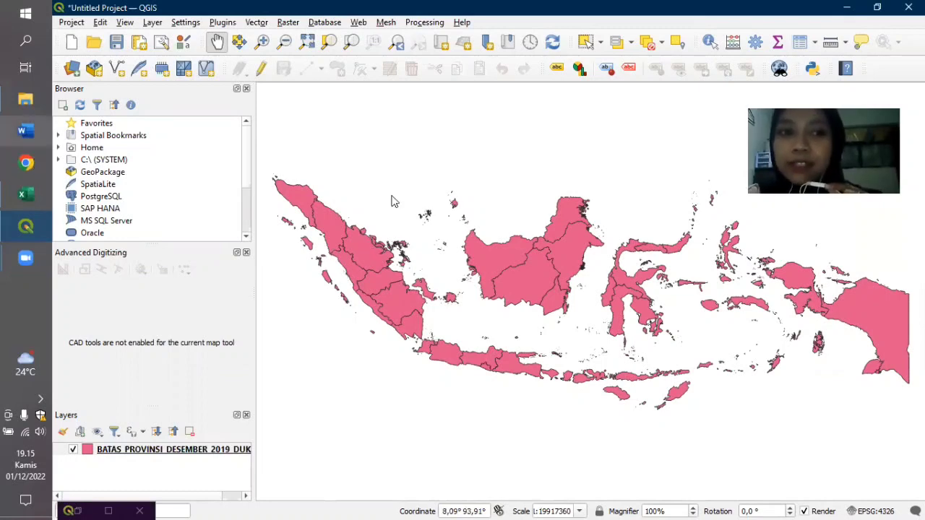
{"action": "key", "text": "Escape"}
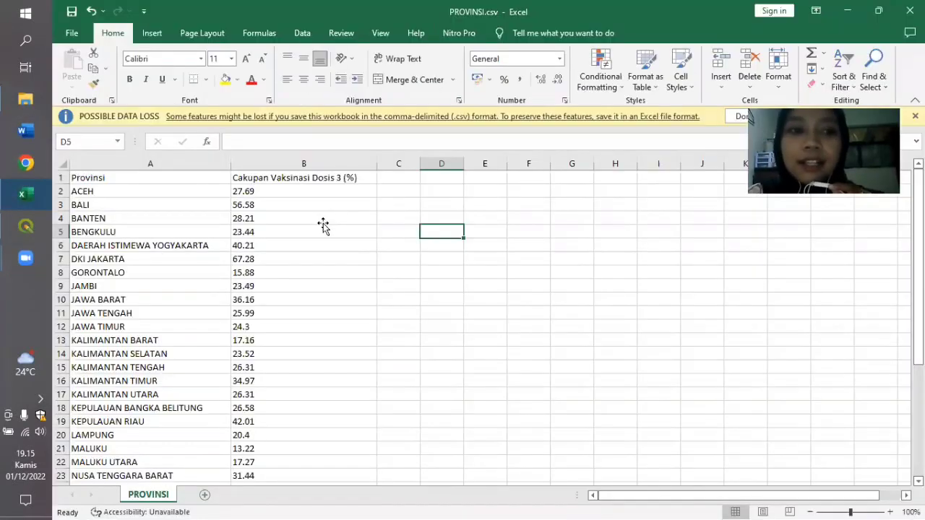
{"action": "left_click", "coordinate": [124, 177]}
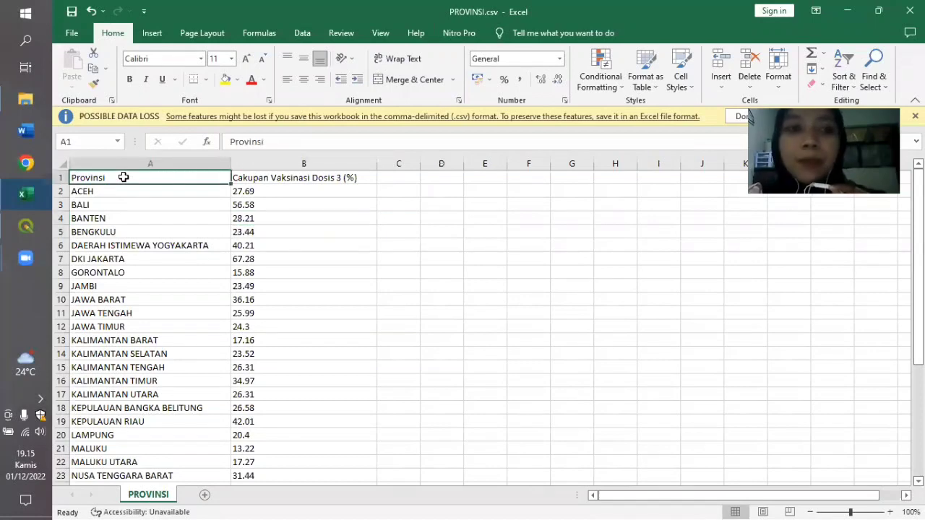
{"action": "left_click", "coordinate": [306, 179]}
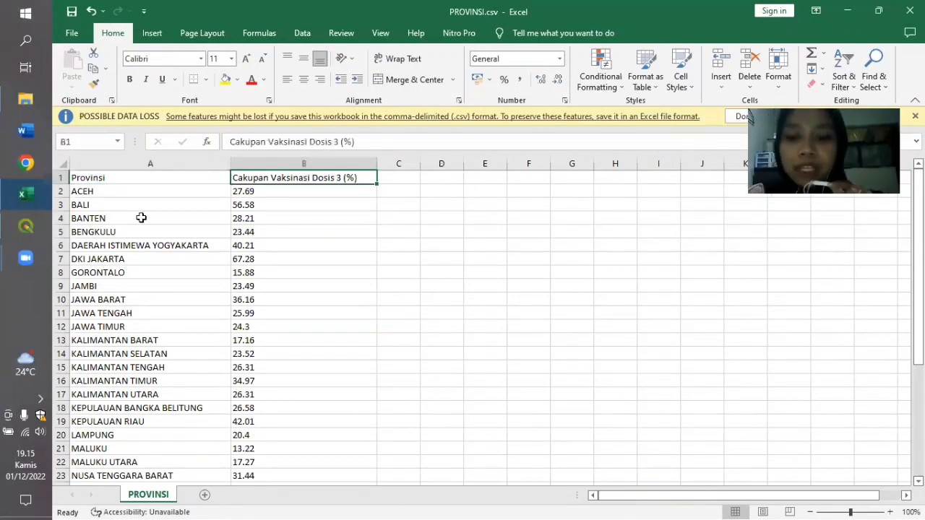
Read through the whole list of province names in the Provinsi column and return to its header
{"action": "left_click", "coordinate": [141, 218]}
{"action": "key", "text": "Down"}
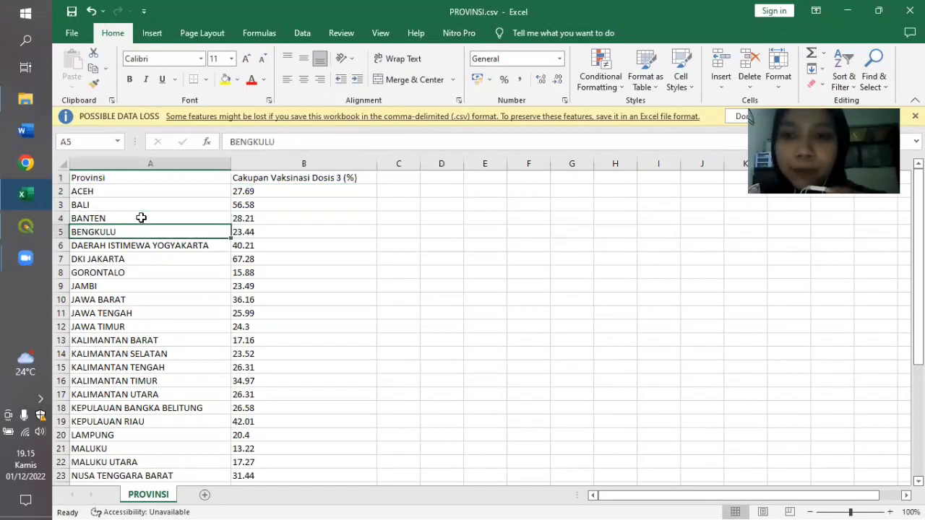
{"action": "key", "text": "Down"}
{"action": "key", "text": "Down"}
{"action": "key", "text": "Up"}
{"action": "key", "text": "Up"}
{"action": "key", "text": "Down"}
{"action": "key", "text": "Down"}
{"action": "key", "text": "Down"}
{"action": "key", "text": "Down"}
{"action": "key", "text": "Down"}
{"action": "key", "text": "Down"}
{"action": "key", "text": "Down"}
{"action": "key", "text": "Down"}
{"action": "key", "text": "Down"}
{"action": "key", "text": "Down"}
{"action": "key", "text": "Down"}
{"action": "key", "text": "Down"}
{"action": "key", "text": "Down"}
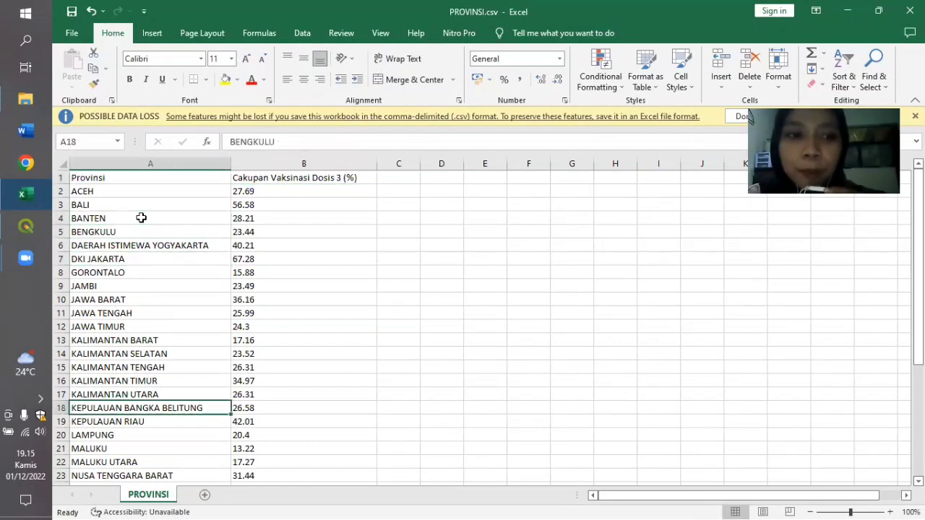
{"action": "key", "text": "Down"}
{"action": "key", "text": "Down"}
{"action": "key", "text": "Down"}
{"action": "key", "text": "Down"}
{"action": "key", "text": "Down"}
{"action": "key", "text": "Down"}
{"action": "key", "text": "Down"}
{"action": "key", "text": "Down"}
{"action": "key", "text": "Down"}
{"action": "key", "text": "Down"}
{"action": "key", "text": "Down"}
{"action": "key", "text": "Down"}
{"action": "key", "text": "Down"}
{"action": "key", "text": "Down"}
{"action": "key", "text": "Down"}
{"action": "key", "text": "Down"}
{"action": "key", "text": "Down"}
{"action": "key", "text": "Down"}
{"action": "key", "text": "Down"}
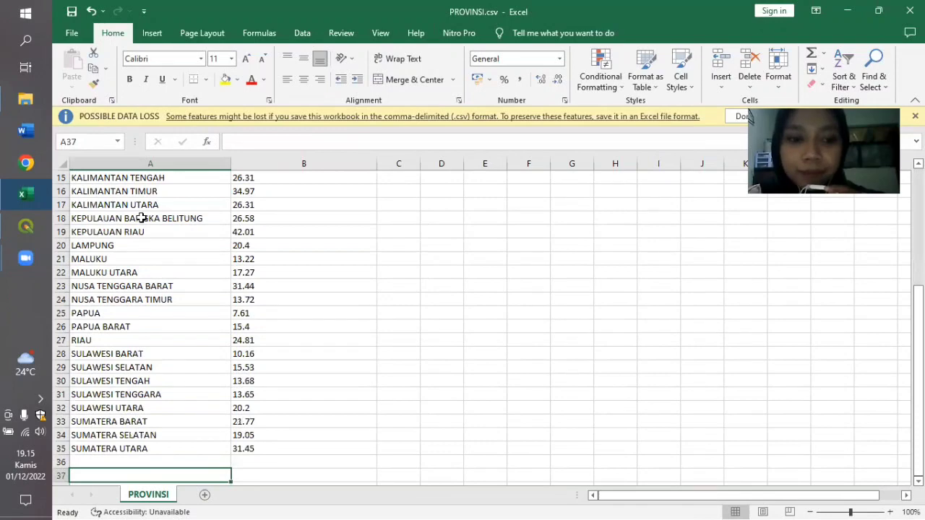
{"action": "key", "text": "Up"}
{"action": "key", "text": "Up"}
{"action": "key", "text": "Up"}
{"action": "key", "text": "Up"}
{"action": "key", "text": "Up"}
{"action": "key", "text": "Up"}
{"action": "key", "text": "Up"}
{"action": "key", "text": "Up"}
{"action": "key", "text": "Up"}
{"action": "key", "text": "Up"}
{"action": "key", "text": "Up"}
{"action": "key", "text": "Up"}
{"action": "key", "text": "Up"}
{"action": "key", "text": "Up"}
{"action": "key", "text": "Up"}
{"action": "key", "text": "Up"}
{"action": "key", "text": "Up"}
{"action": "key", "text": "Up"}
{"action": "key", "text": "Up"}
{"action": "key", "text": "Up"}
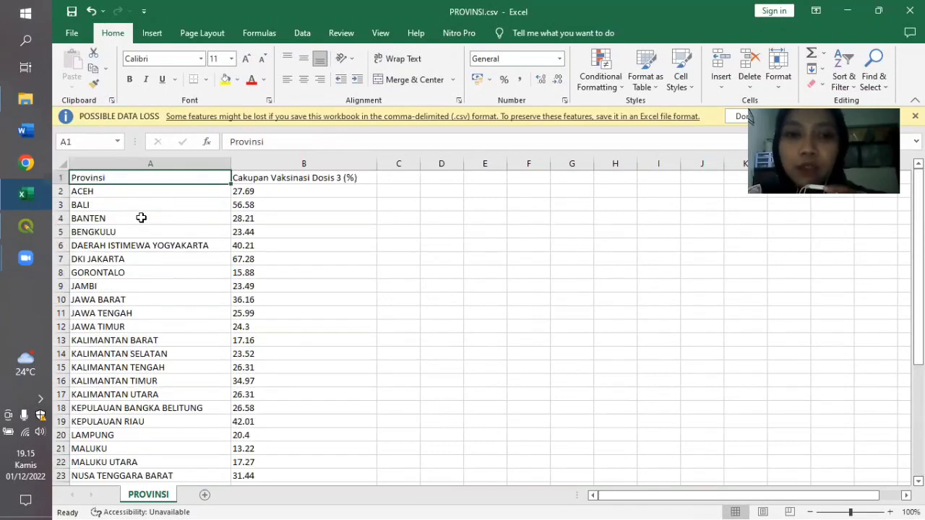
Check the number format of the vaccination coverage values in column B, using the cell for BENGKULU
{"action": "key", "text": "Right"}
{"action": "key", "text": "Down"}
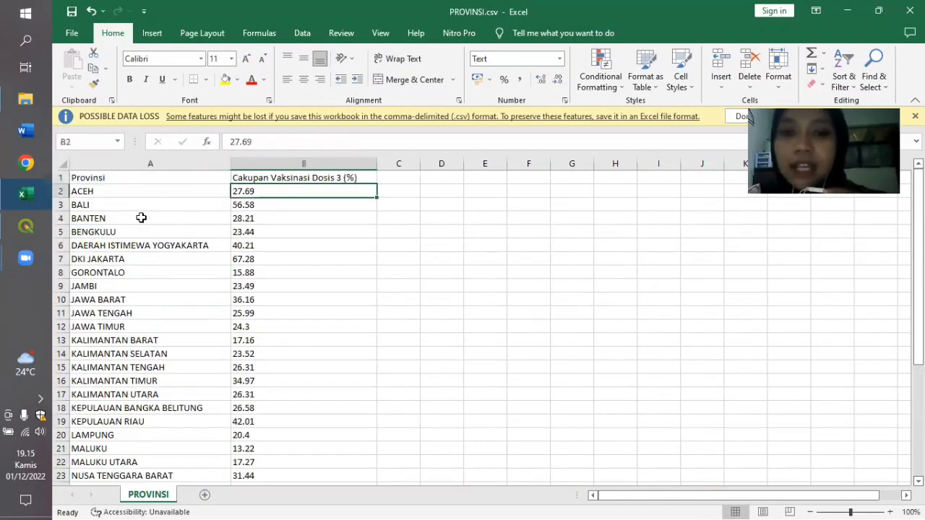
{"action": "left_click", "coordinate": [302, 229]}
{"action": "right_click", "coordinate": [304, 230]}
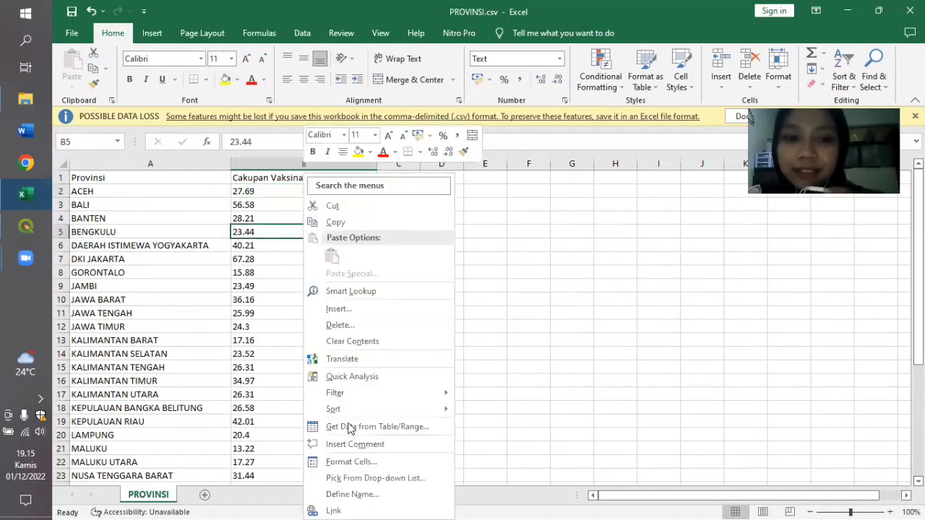
{"action": "left_click", "coordinate": [362, 461]}
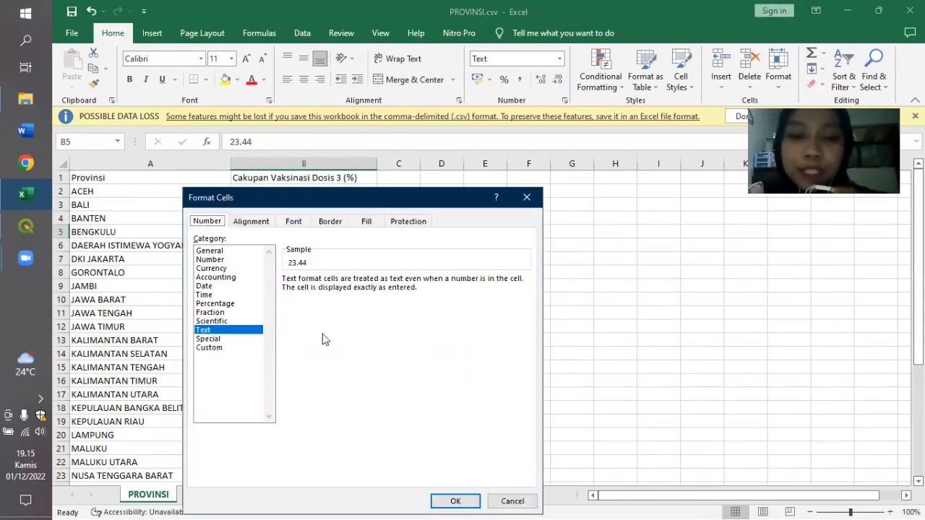
{"action": "left_click", "coordinate": [463, 501]}
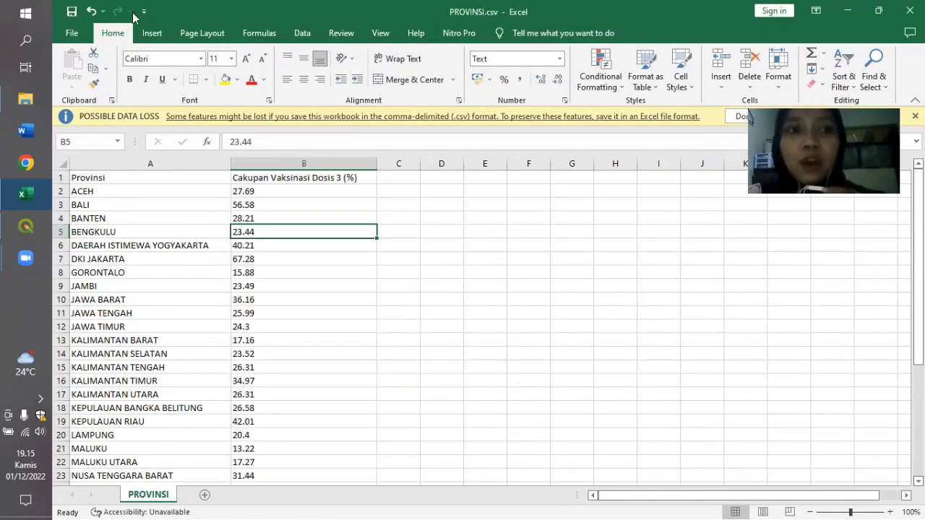
Check the folder and file type offered for saving PROVINSI.csv under Save As, and leave without saving
{"action": "left_click", "coordinate": [72, 33]}
{"action": "left_click", "coordinate": [103, 210]}
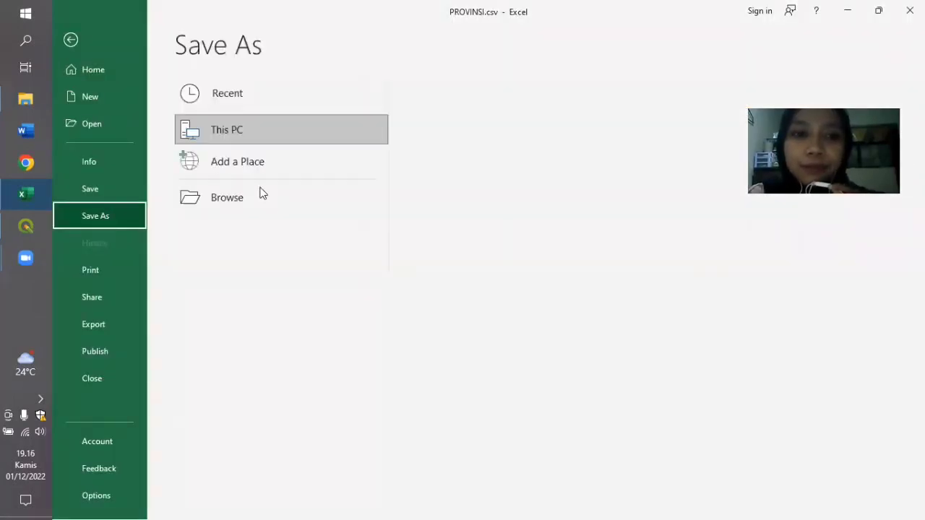
{"action": "left_click", "coordinate": [258, 196]}
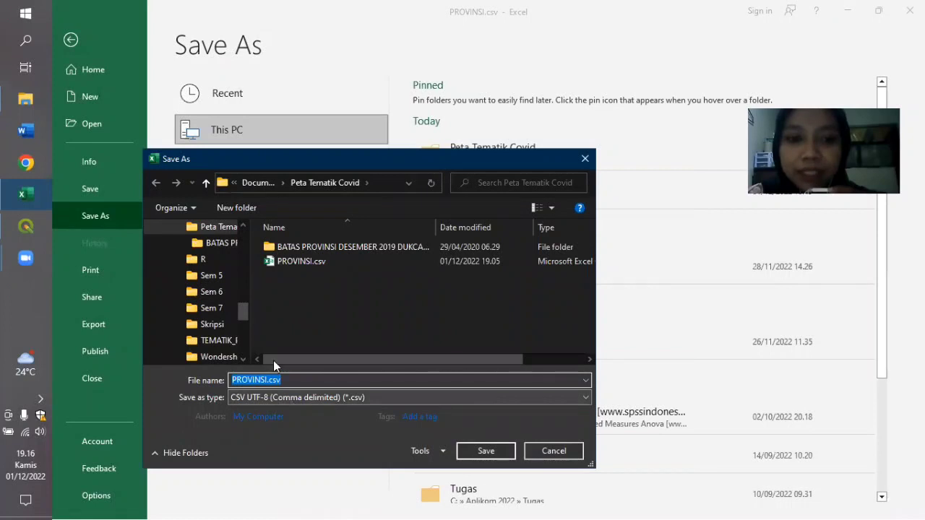
{"action": "left_click", "coordinate": [585, 159]}
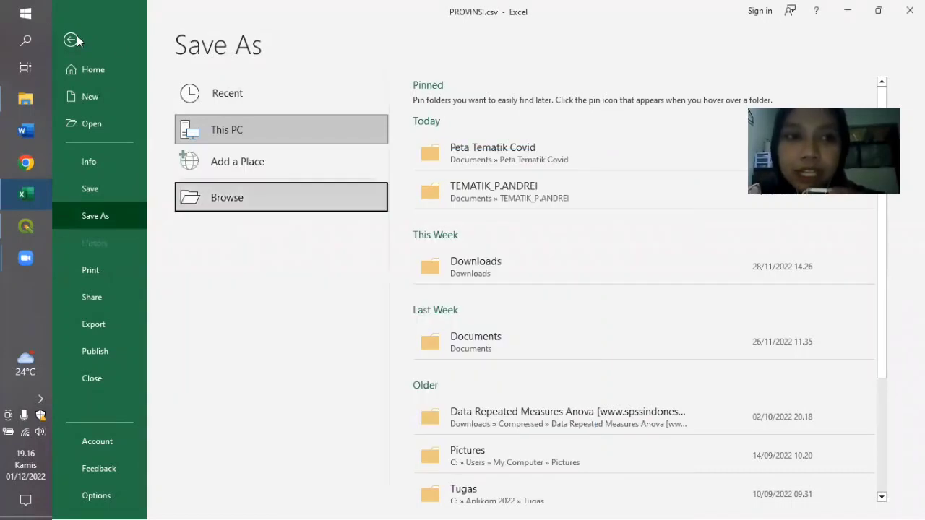
{"action": "left_click", "coordinate": [71, 39]}
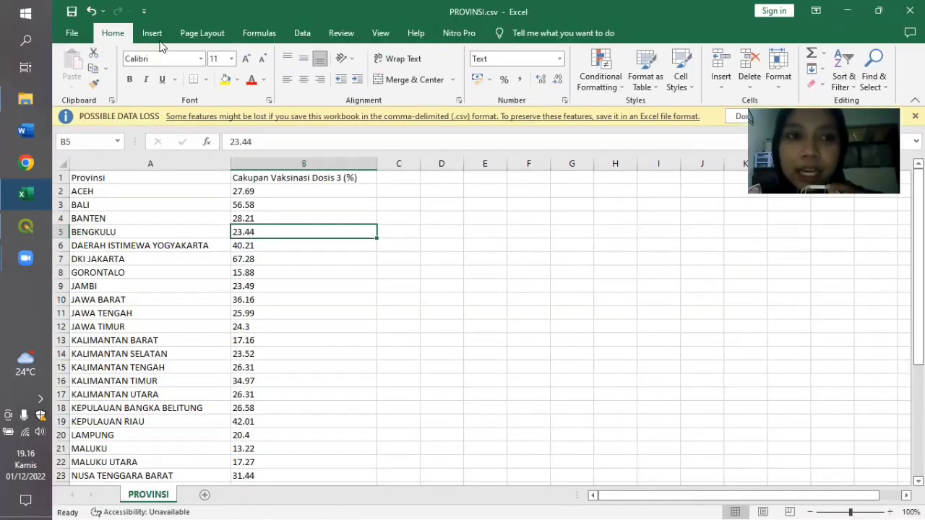
Switch to QGIS and examine the province names in the attribute table of the province boundary layer
{"action": "left_click", "coordinate": [20, 234]}
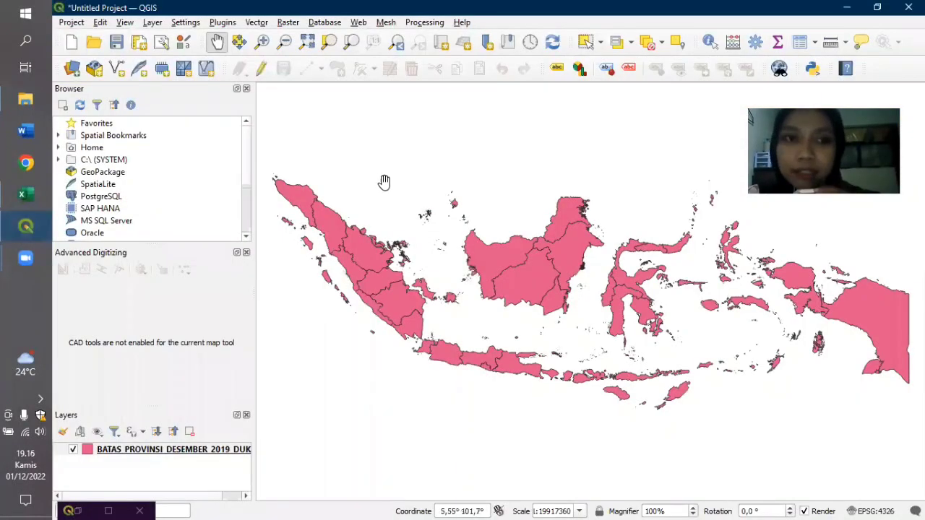
{"action": "right_click", "coordinate": [200, 450]}
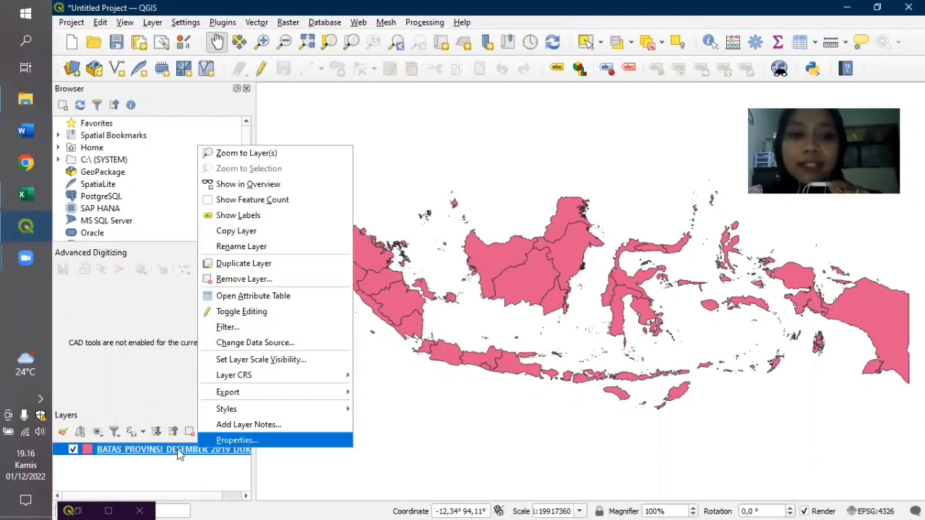
{"action": "left_click", "coordinate": [324, 302]}
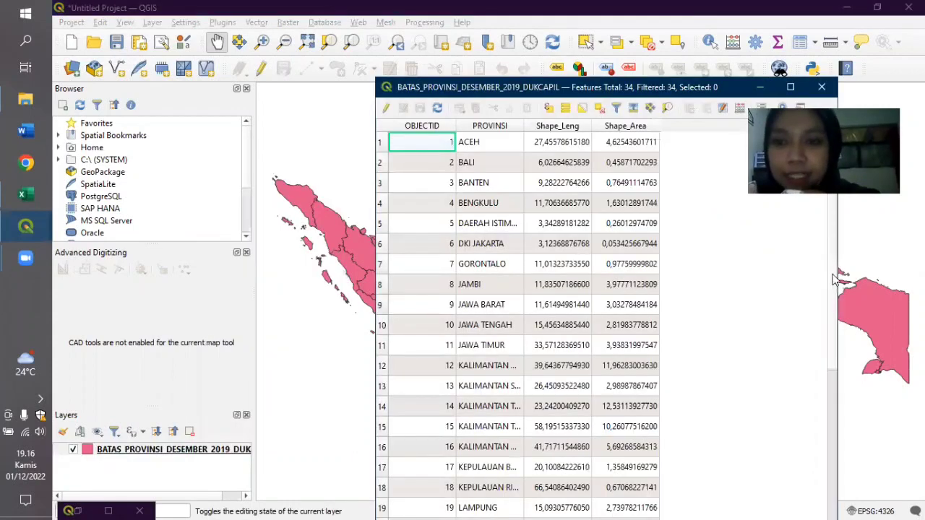
{"action": "scroll", "coordinate": [836, 402], "scroll_direction": "down", "scroll_amount": 2}
{"action": "scroll", "coordinate": [836, 438], "scroll_direction": "down", "scroll_amount": 1}
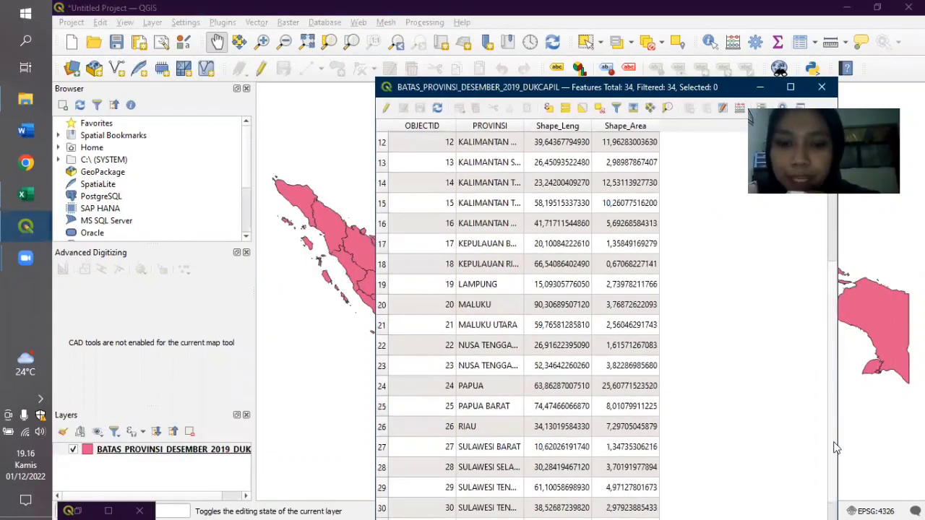
{"action": "scroll", "coordinate": [836, 451], "scroll_direction": "down", "scroll_amount": 1}
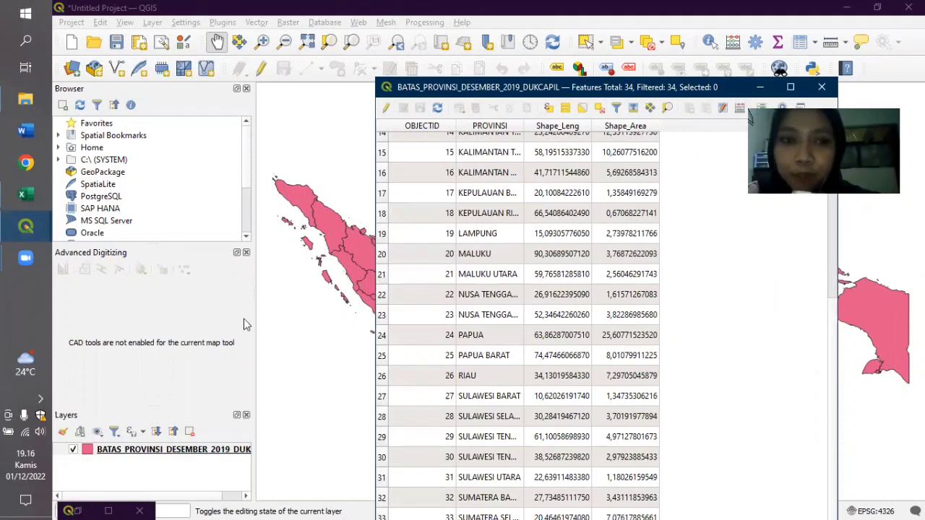
{"action": "left_click", "coordinate": [822, 87]}
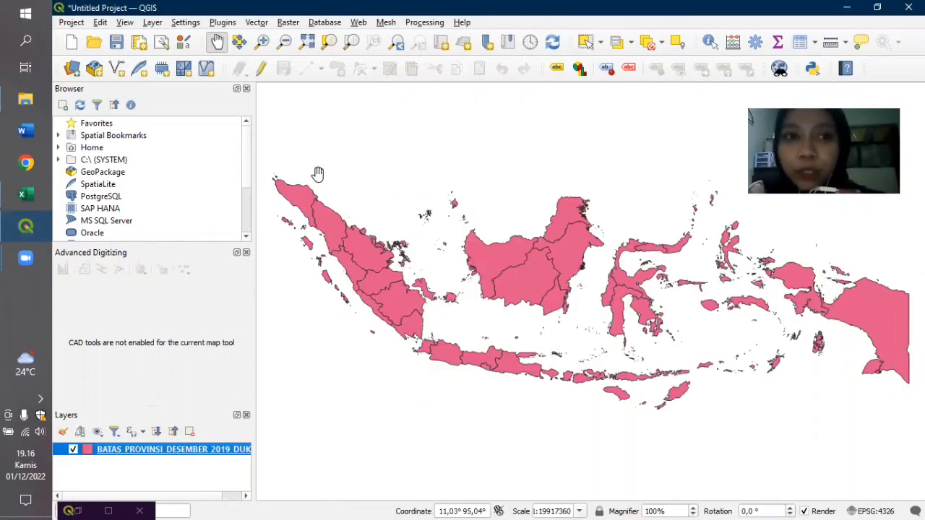
Choose PROVINSI.csv from the Peta Tematik Covid folder as the source for a new delimited text layer
{"action": "key", "text": "alt+l"}
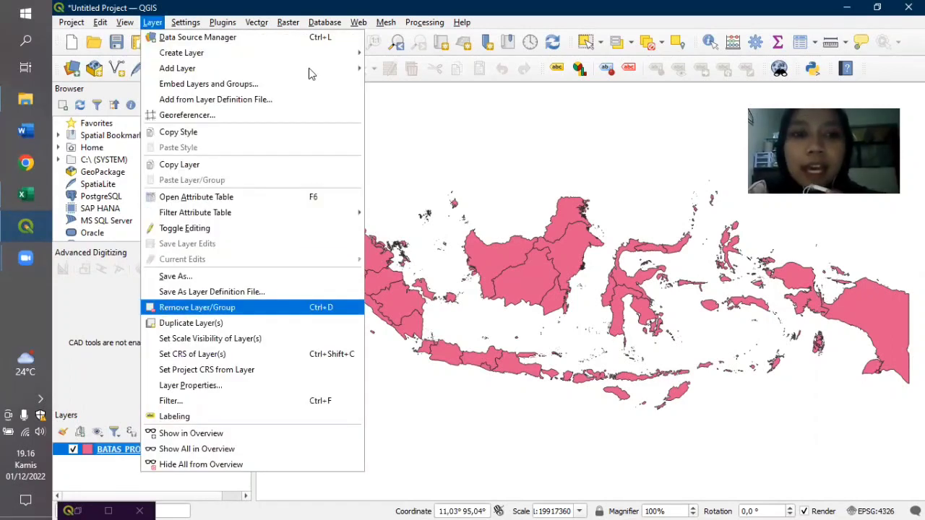
{"action": "mouse_move", "coordinate": [310, 70]}
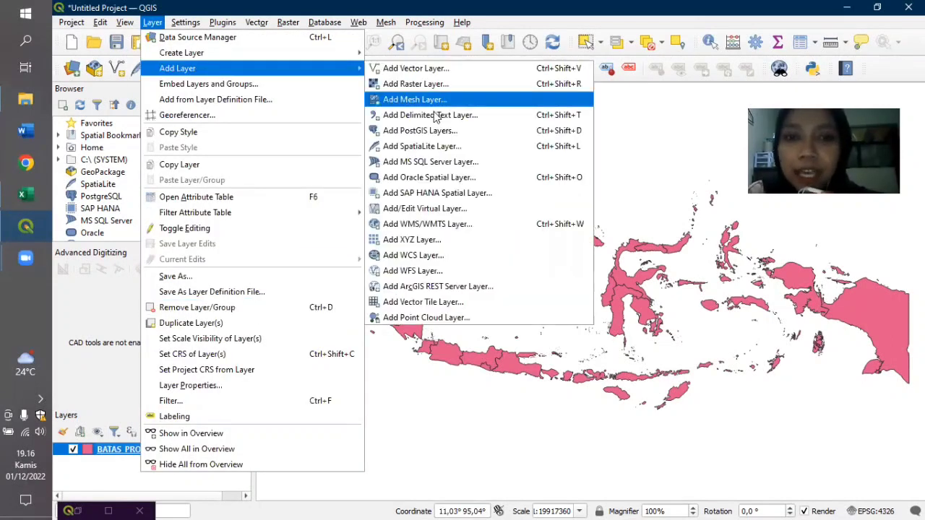
{"action": "left_click", "coordinate": [496, 117]}
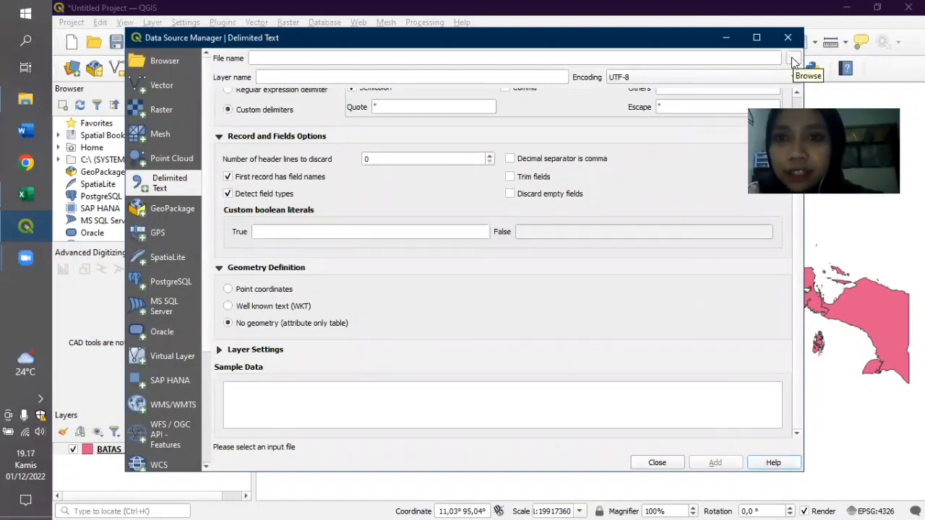
{"action": "left_click", "coordinate": [792, 59]}
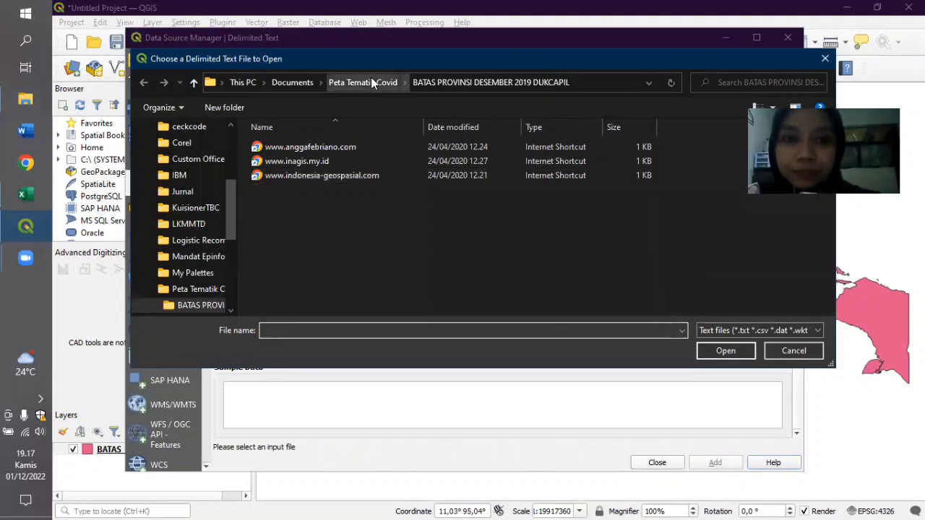
{"action": "left_click", "coordinate": [371, 79]}
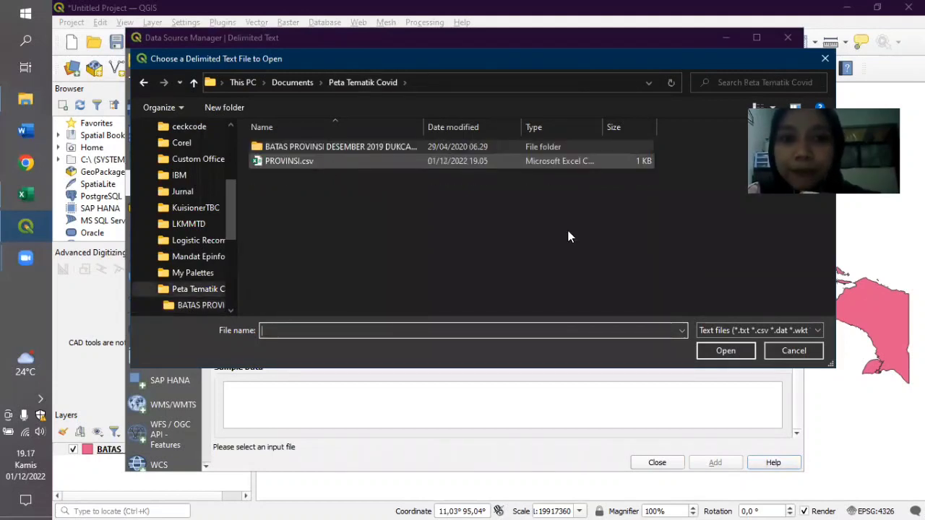
{"action": "left_click", "coordinate": [329, 163]}
{"action": "left_click", "coordinate": [725, 351]}
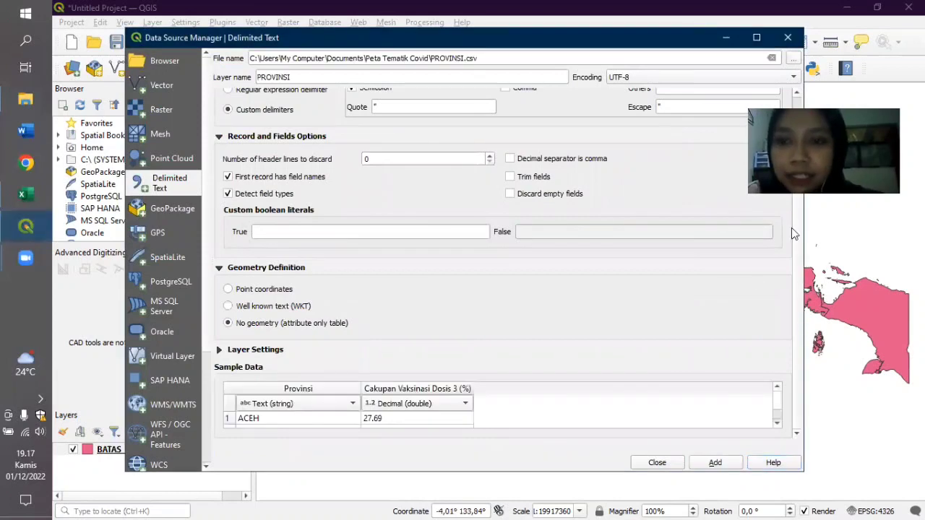
Review the delimiter settings and sample data of PROVINSI.csv, and add it to the project as a table without geometry
{"action": "scroll", "coordinate": [791, 228], "scroll_direction": "up", "scroll_amount": 2}
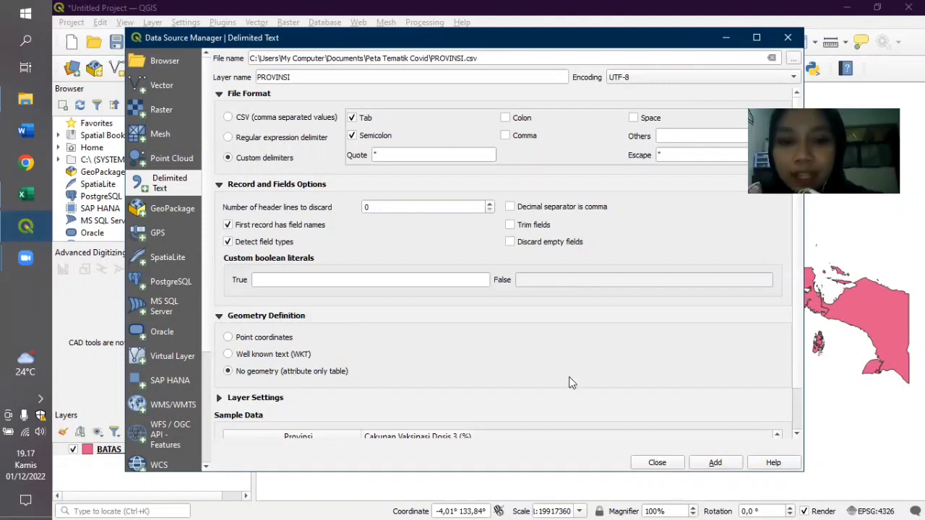
{"action": "scroll", "coordinate": [795, 405], "scroll_direction": "down", "scroll_amount": 2}
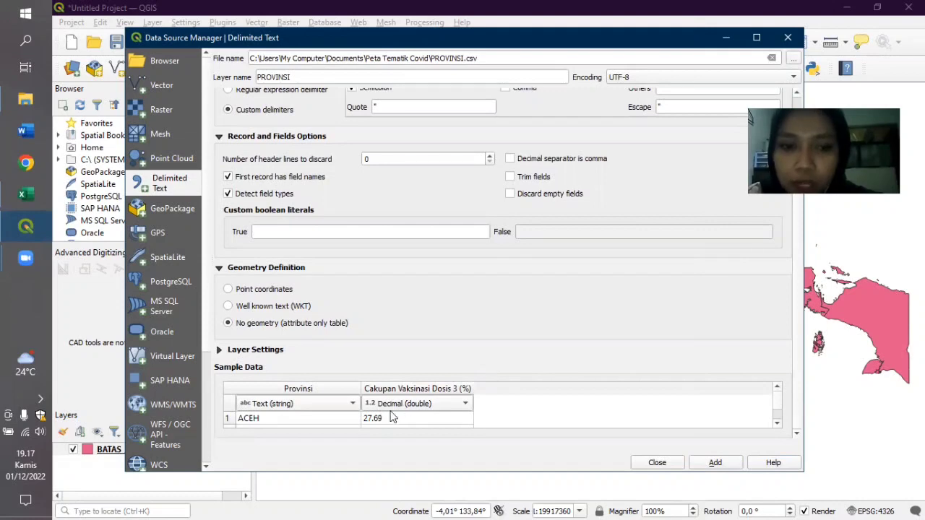
{"action": "left_click", "coordinate": [715, 463]}
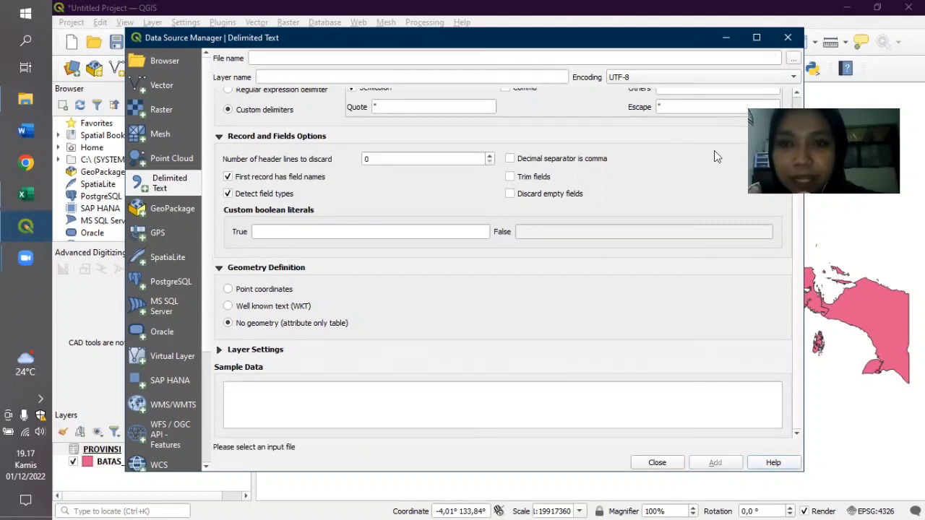
{"action": "left_click", "coordinate": [725, 37]}
{"action": "left_click", "coordinate": [102, 449]}
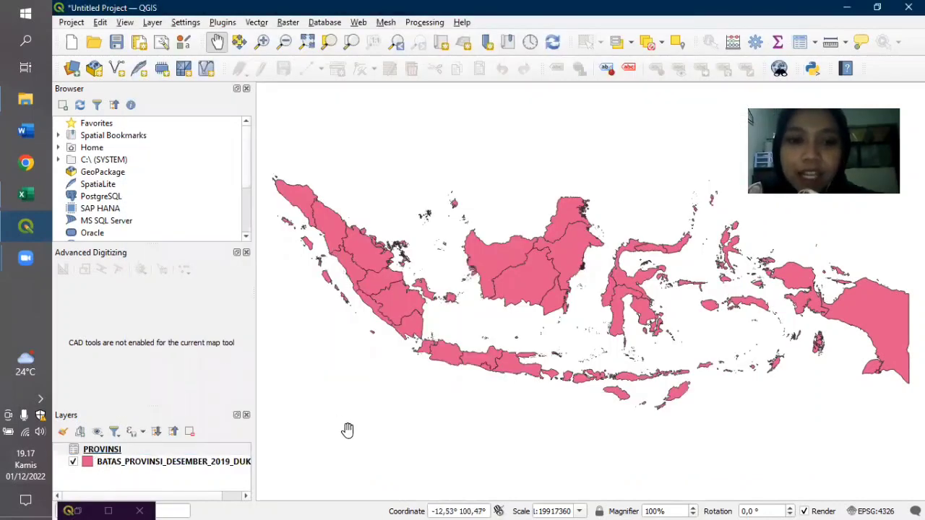
Start a new vector join in the layer properties of BATAS_PROVINSI_DESEMBER_2019_DUKCAPIL
{"action": "left_click_drag", "start_coordinate": [349, 427], "coordinate": [588, 290]}
{"action": "left_click_drag", "start_coordinate": [422, 365], "coordinate": [283, 343]}
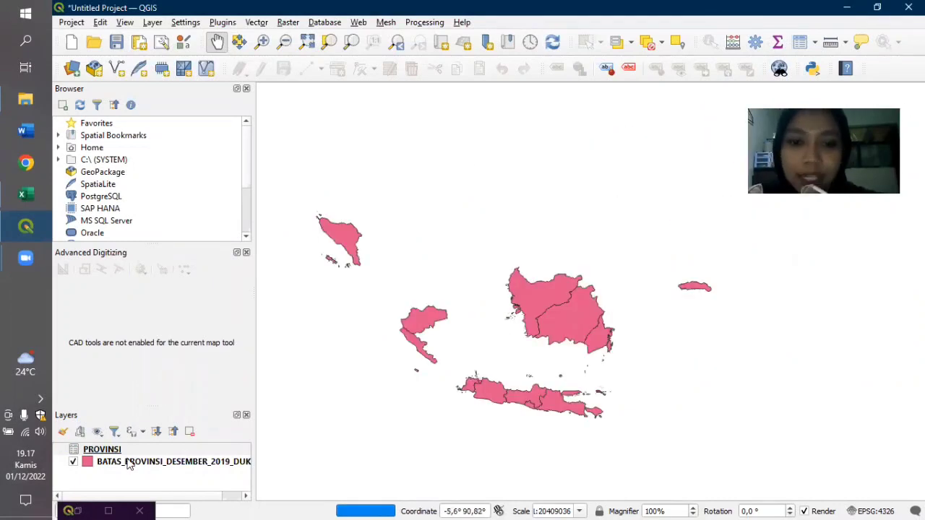
{"action": "left_click", "coordinate": [174, 463]}
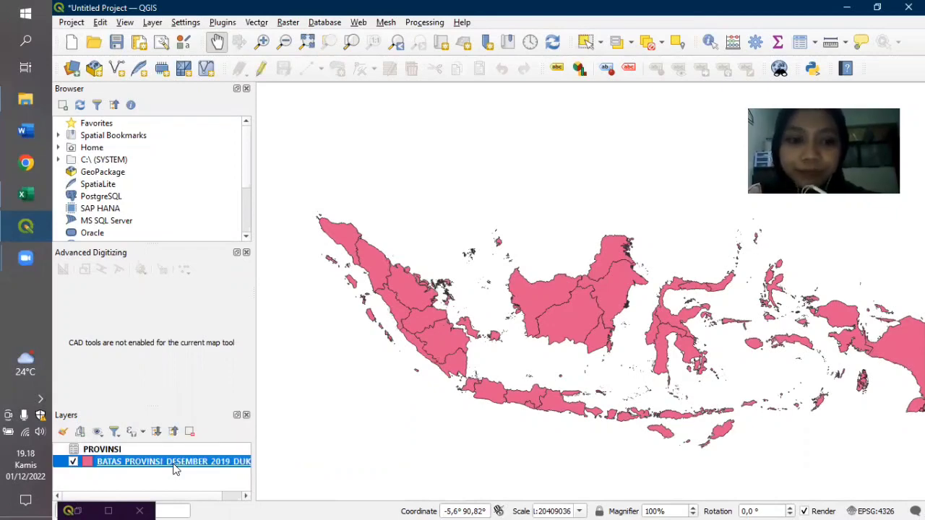
{"action": "right_click", "coordinate": [174, 468]}
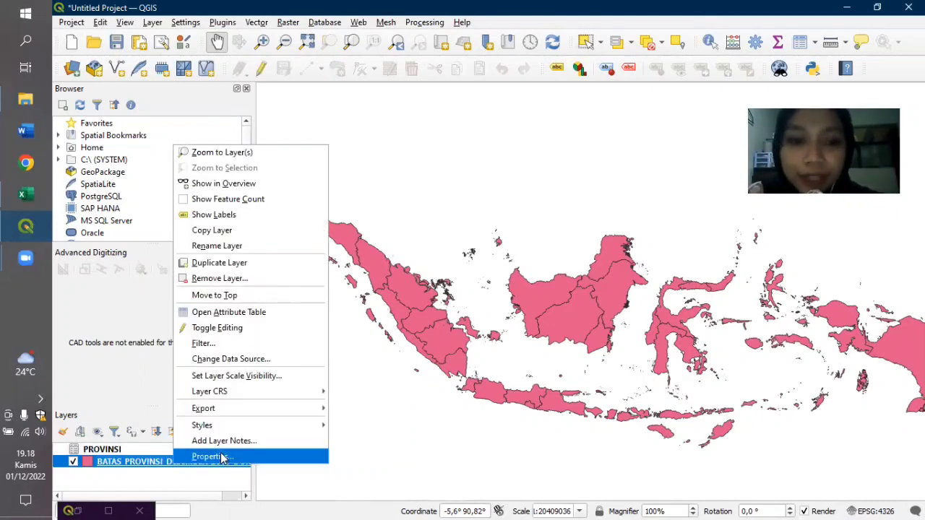
{"action": "left_click", "coordinate": [209, 457]}
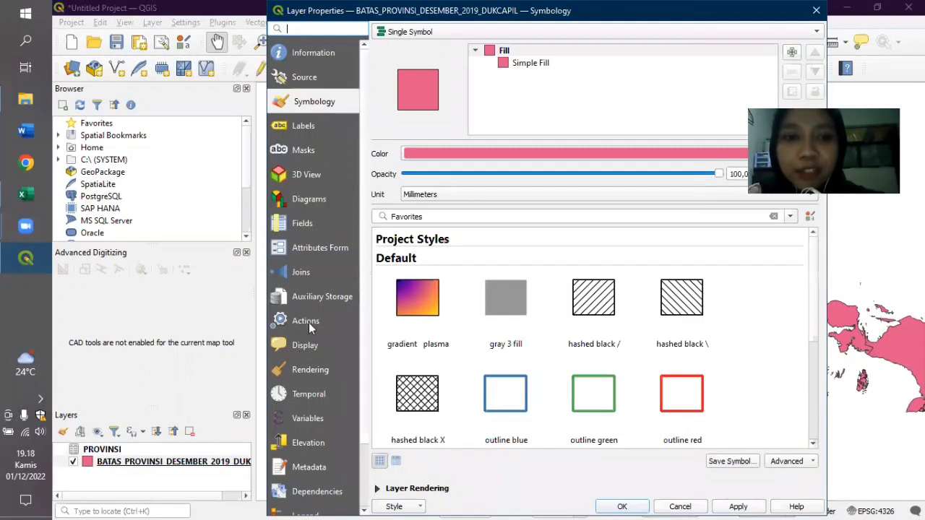
{"action": "left_click", "coordinate": [312, 274]}
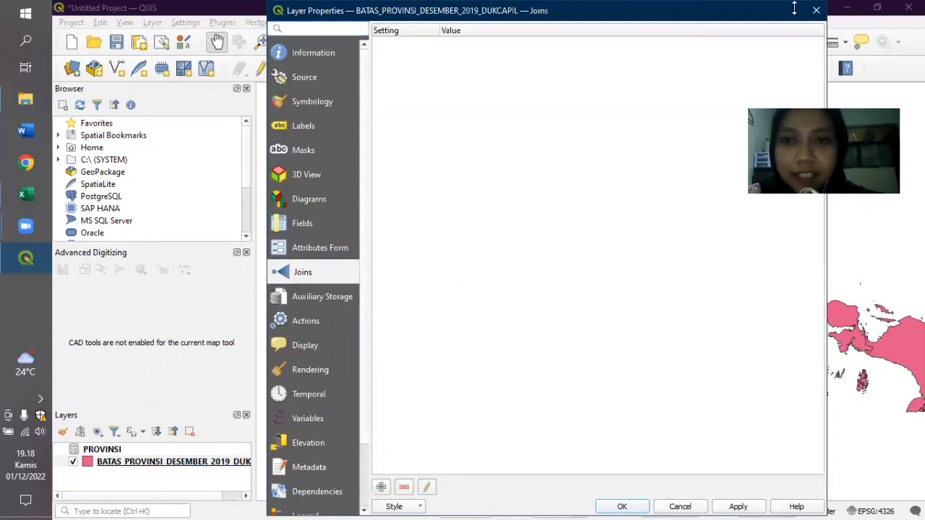
{"action": "left_click", "coordinate": [381, 488]}
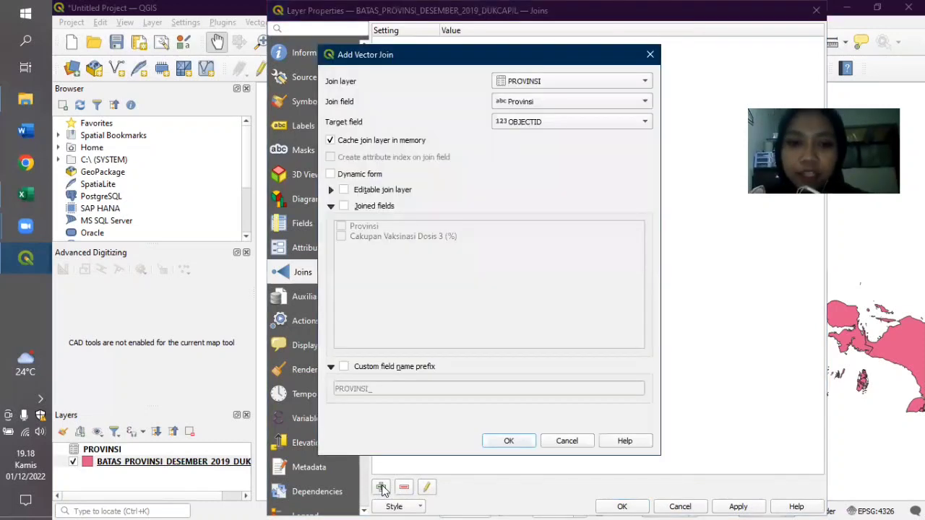
Set the join layer to PROVINSI, the join field to Provinsi and the target field to PROVINSI
{"action": "left_click", "coordinate": [592, 87]}
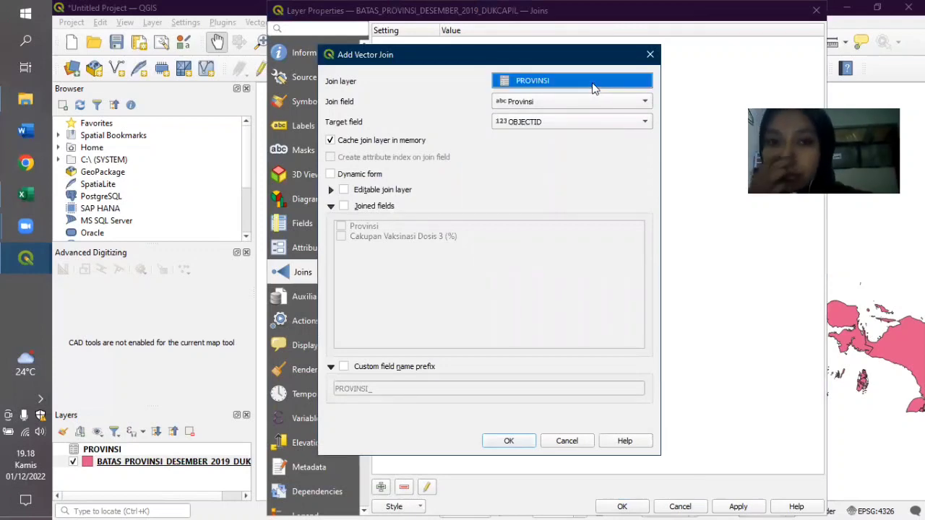
{"action": "left_click", "coordinate": [593, 87]}
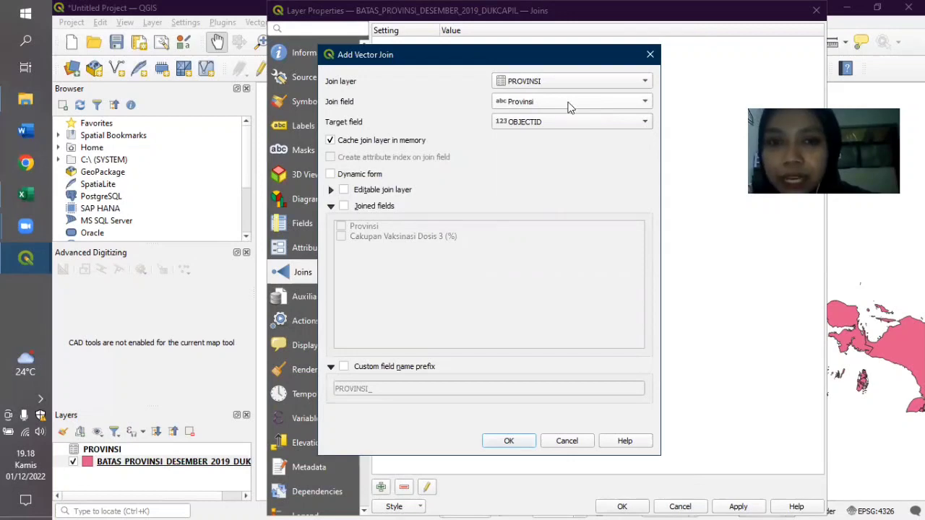
{"action": "left_click", "coordinate": [569, 104]}
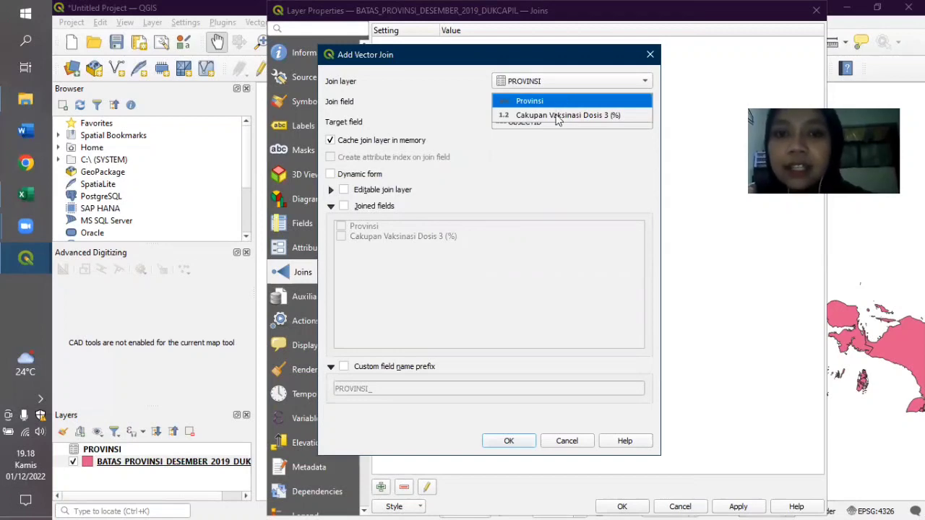
{"action": "left_click", "coordinate": [562, 128]}
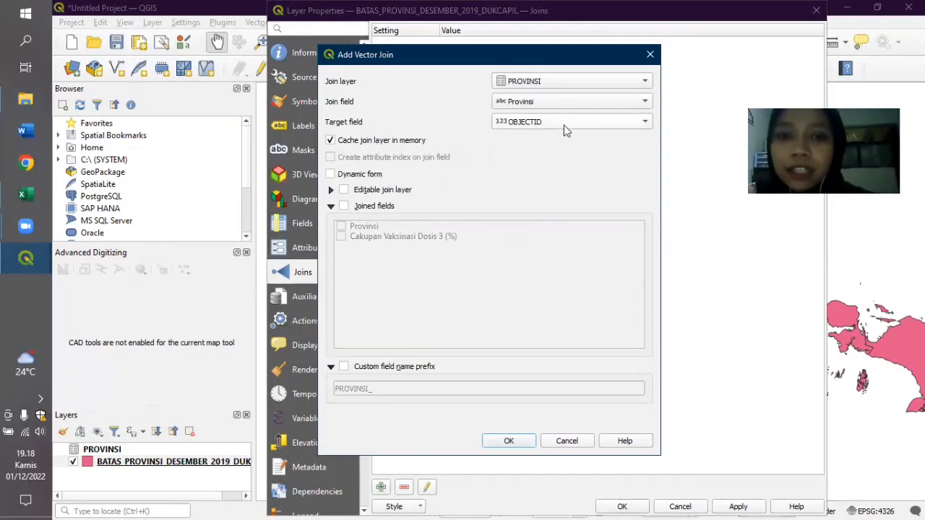
{"action": "left_click", "coordinate": [565, 128]}
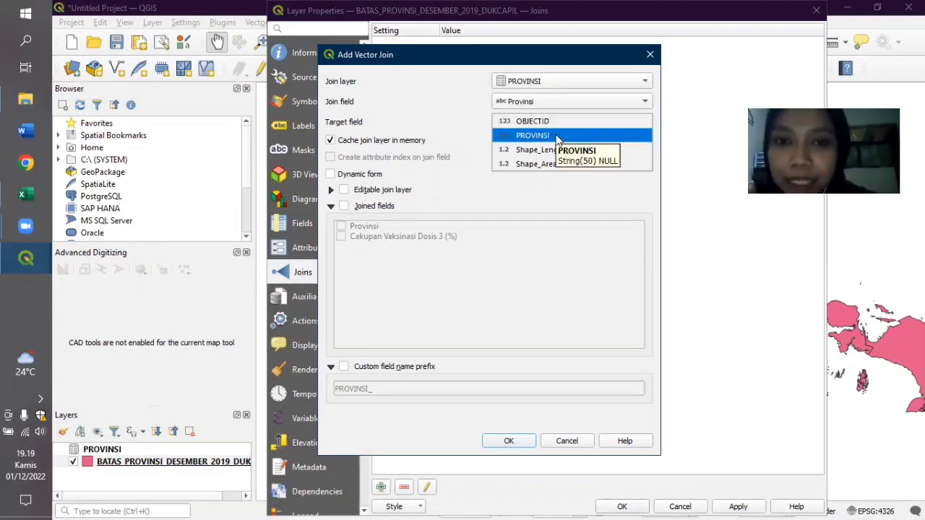
{"action": "left_click", "coordinate": [557, 137]}
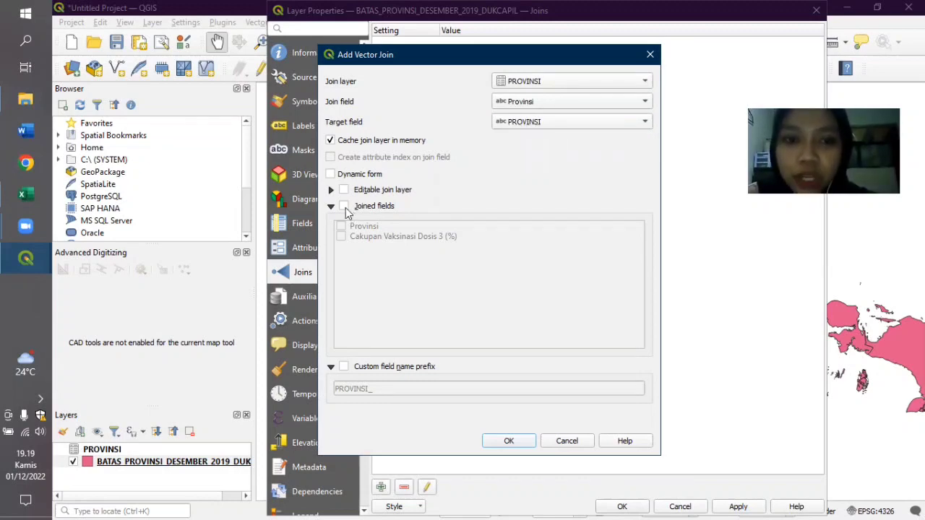
Limit the joined fields to Cakupan Vaksinasi Dosis 3 (%) and apply the join to the province boundary layer
{"action": "left_click", "coordinate": [343, 207]}
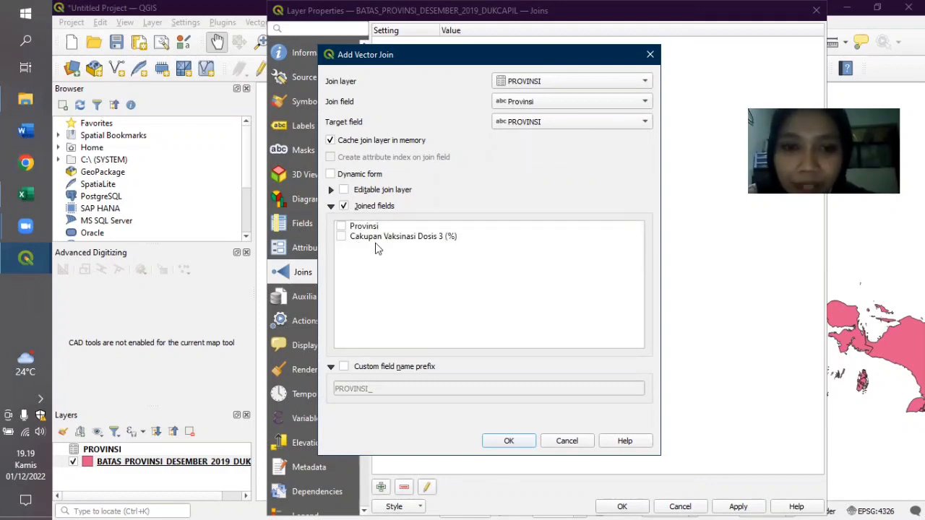
{"action": "left_click", "coordinate": [341, 237]}
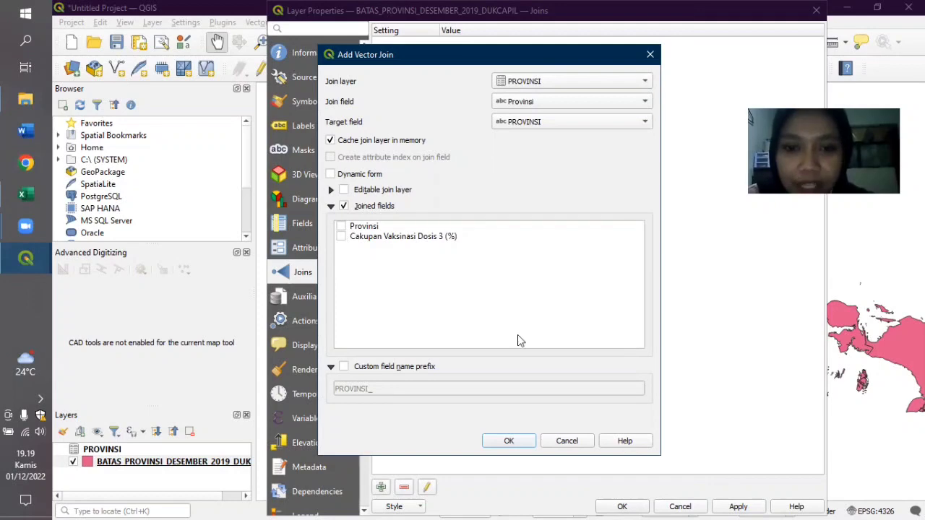
{"action": "left_click", "coordinate": [510, 441]}
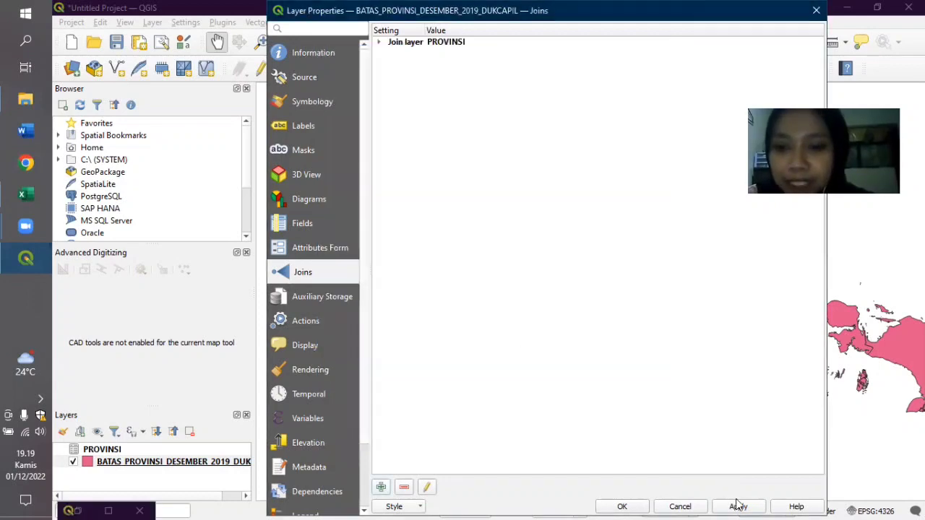
{"action": "left_click", "coordinate": [737, 506]}
{"action": "left_click", "coordinate": [622, 507]}
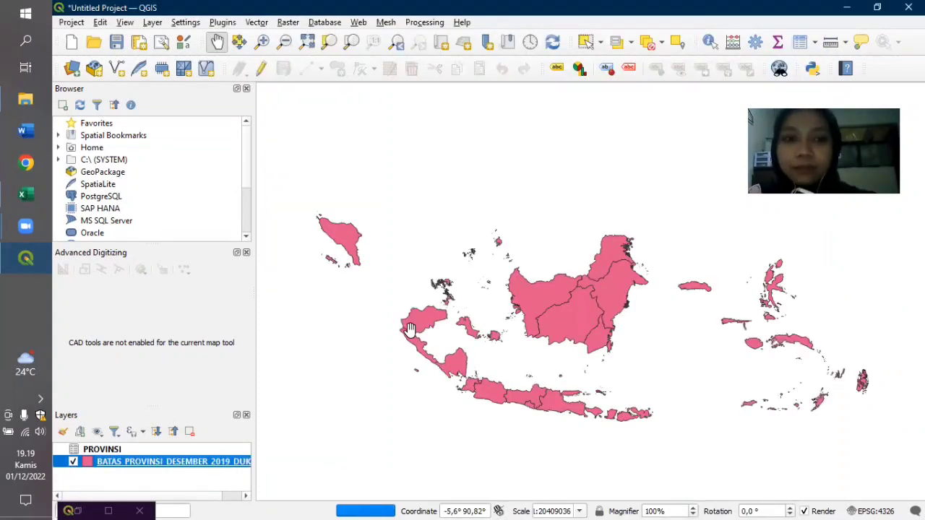
Check the joined vaccination coverage column in the attribute table of the province boundary layer
{"action": "right_click", "coordinate": [203, 468]}
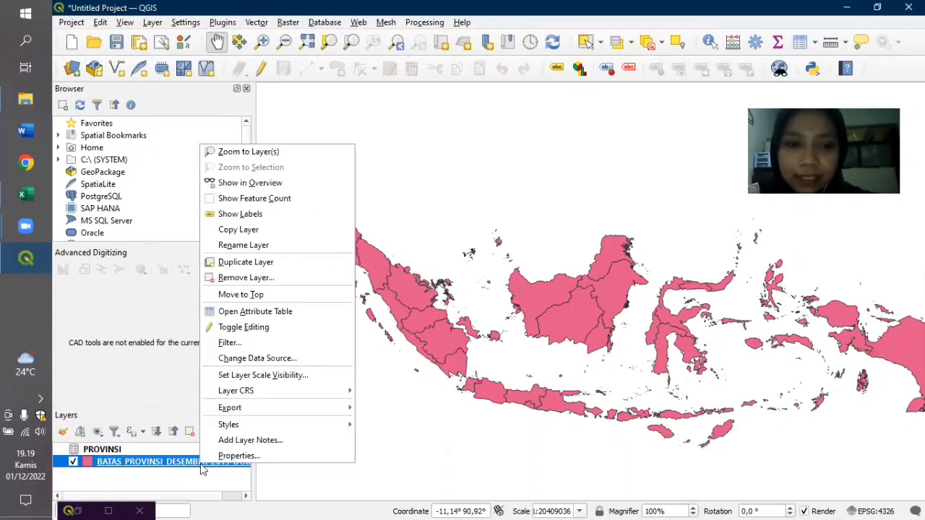
{"action": "left_click", "coordinate": [256, 314]}
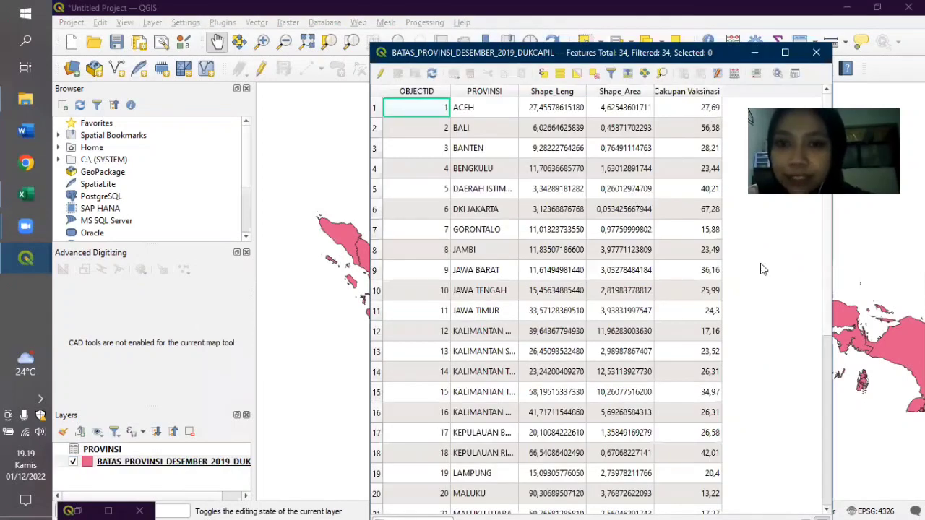
{"action": "left_click", "coordinate": [817, 53]}
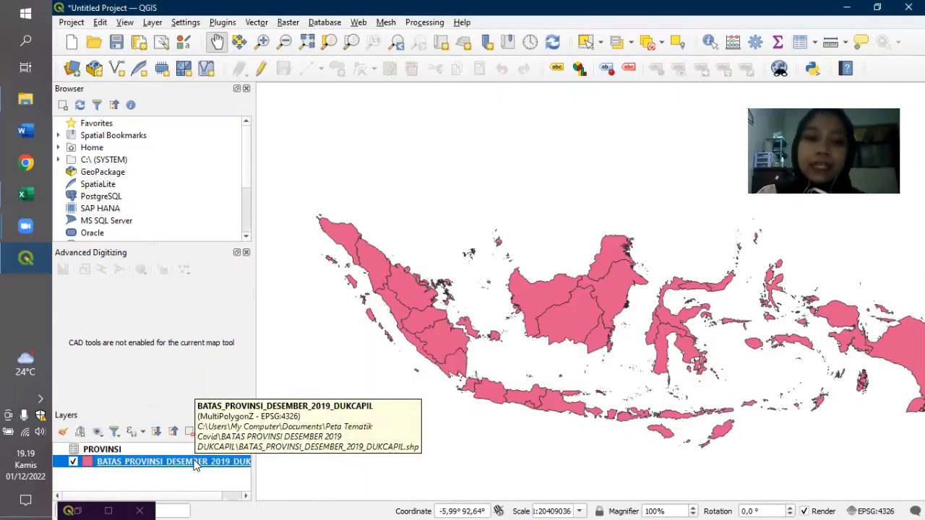
Switch the province boundary layer's symbology to Graduated, using PROVINSI_Cakupan Vaksinasi Dosis 3 (%) as the value
{"action": "right_click", "coordinate": [194, 464]}
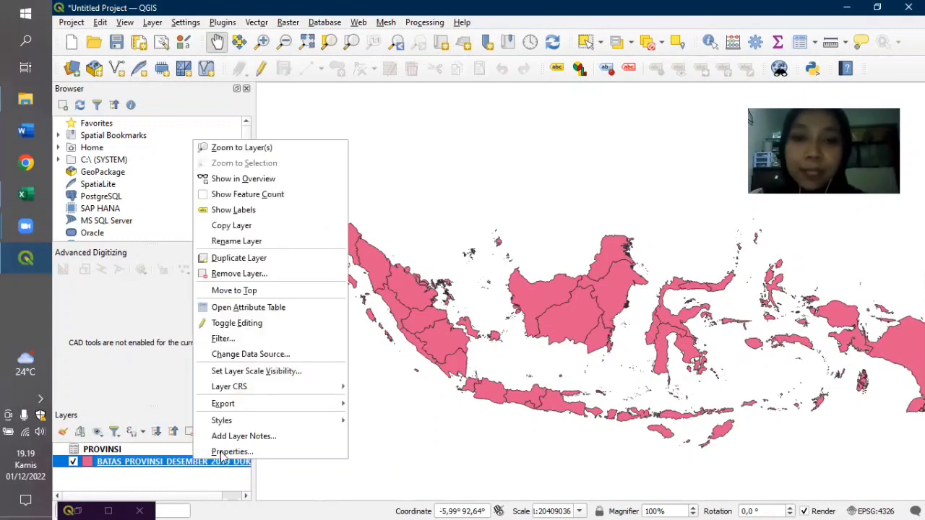
{"action": "left_click", "coordinate": [221, 452]}
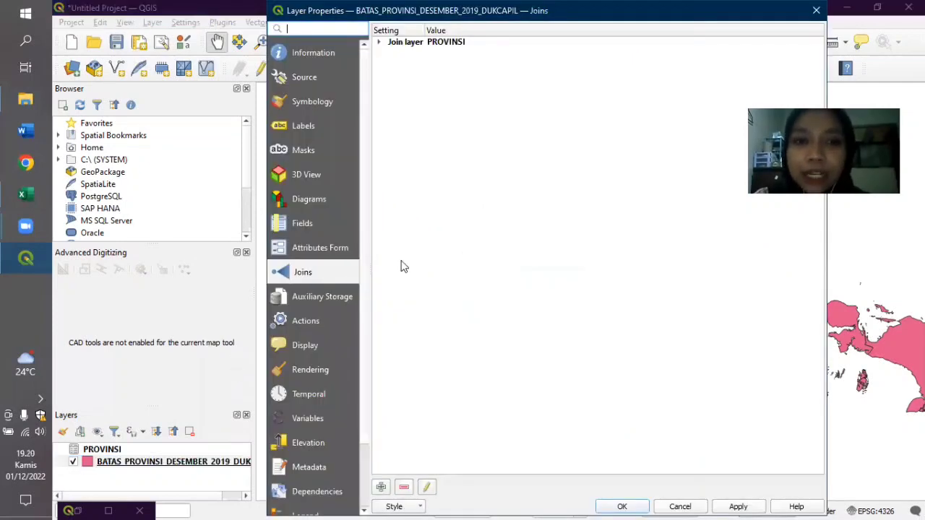
{"action": "left_click", "coordinate": [318, 101]}
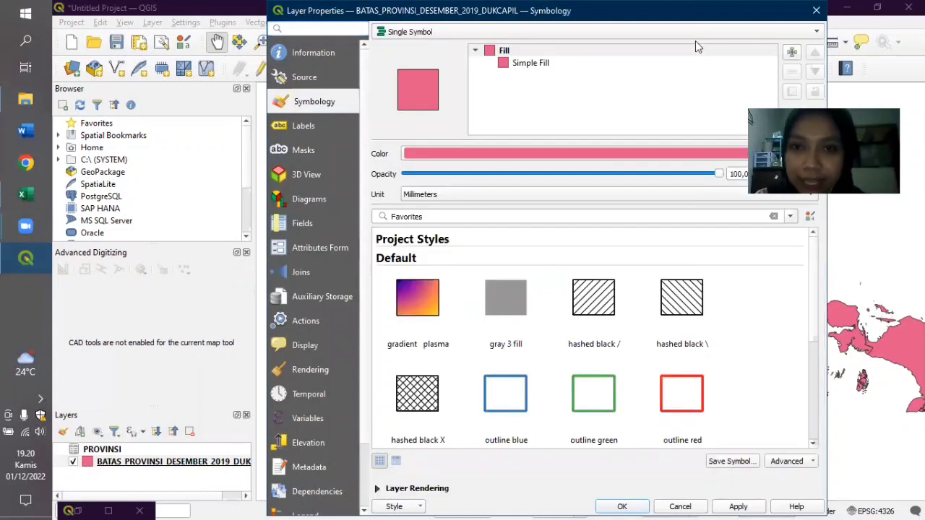
{"action": "left_click", "coordinate": [773, 31]}
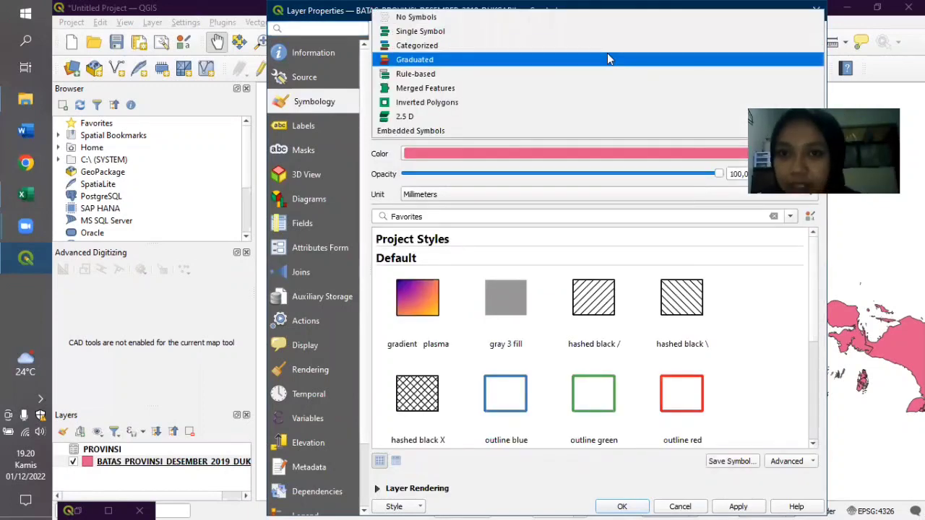
{"action": "left_click", "coordinate": [607, 59]}
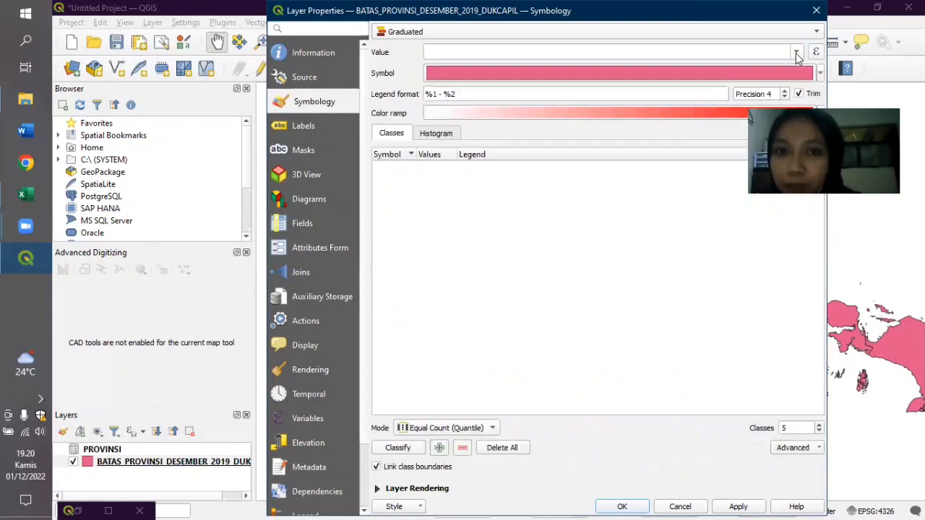
{"action": "left_click", "coordinate": [796, 54]}
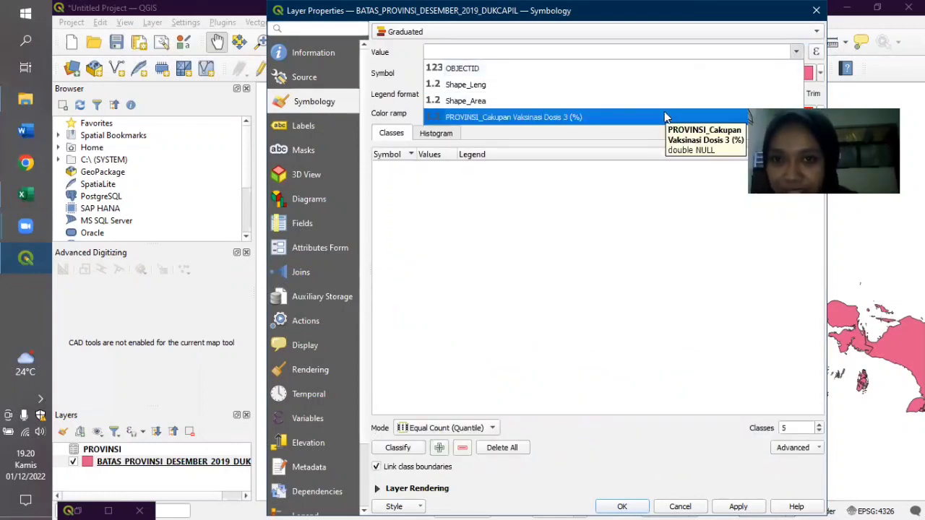
{"action": "left_click", "coordinate": [665, 115]}
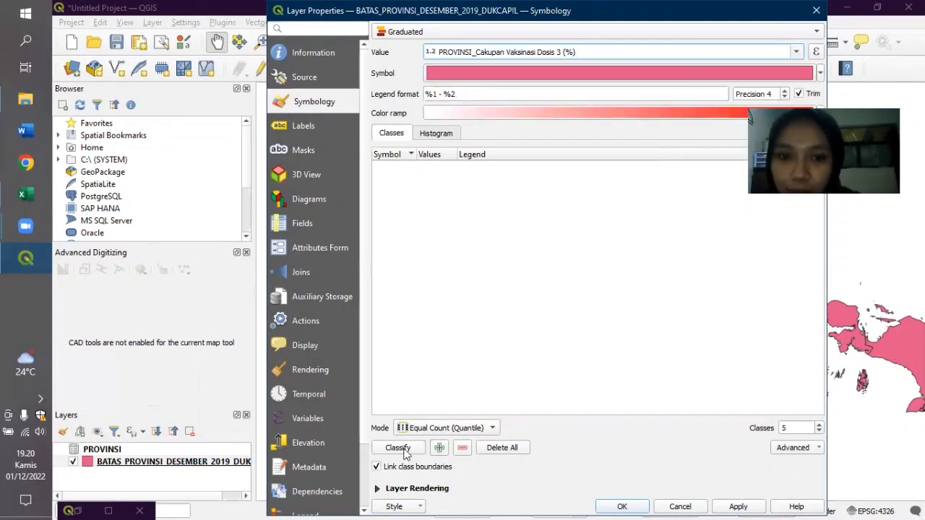
Classify the coverage values by Equal Interval and colour the classes with the Blues color ramp
{"action": "left_click", "coordinate": [466, 432]}
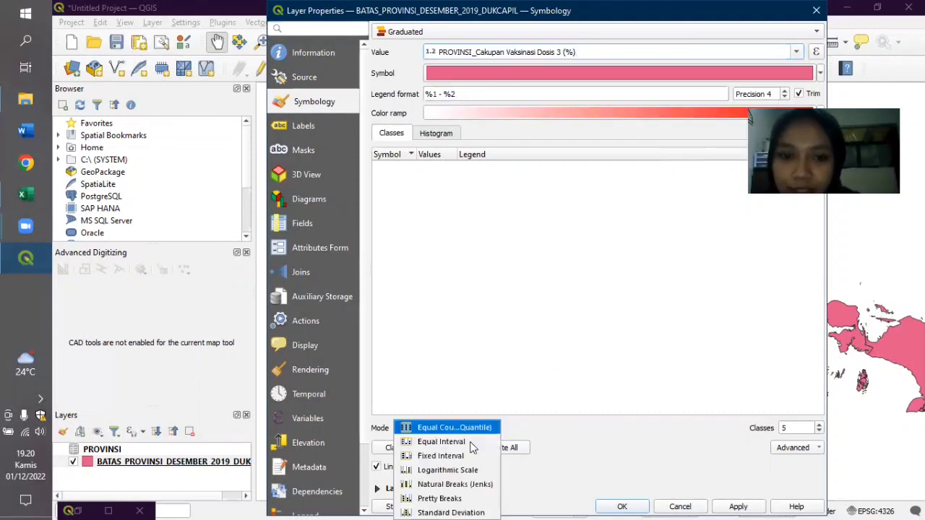
{"action": "left_click", "coordinate": [471, 442]}
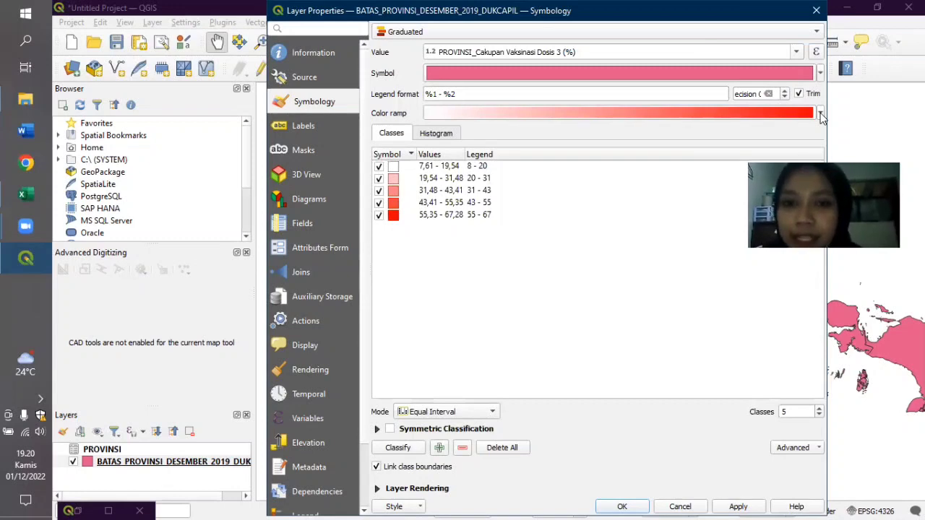
{"action": "left_click", "coordinate": [821, 114]}
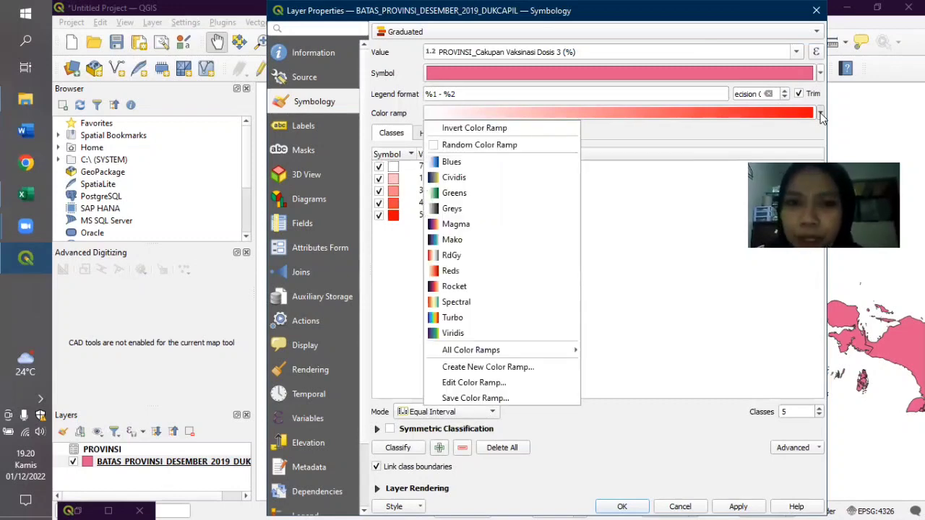
{"action": "left_click", "coordinate": [529, 165]}
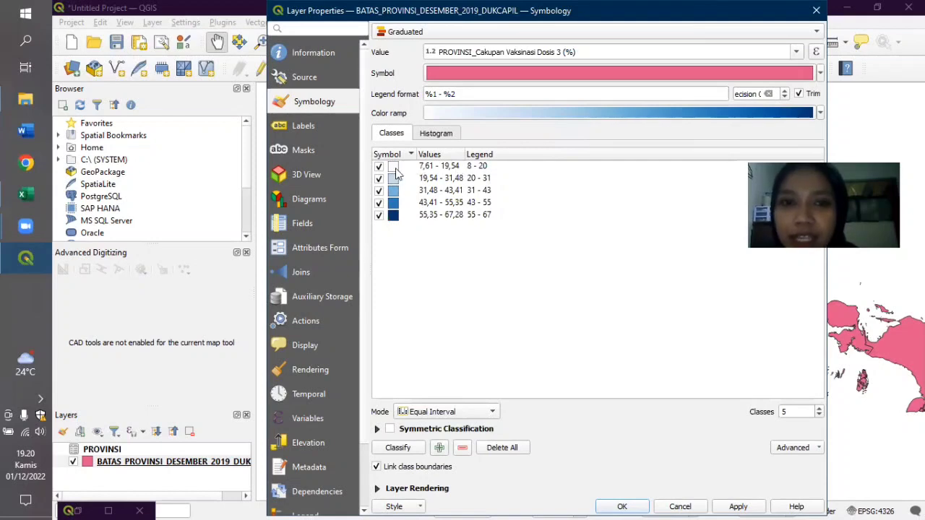
Change the fill colour of the 7,61 - 19,54 class to a slightly deeper pale blue
{"action": "double_click", "coordinate": [393, 169]}
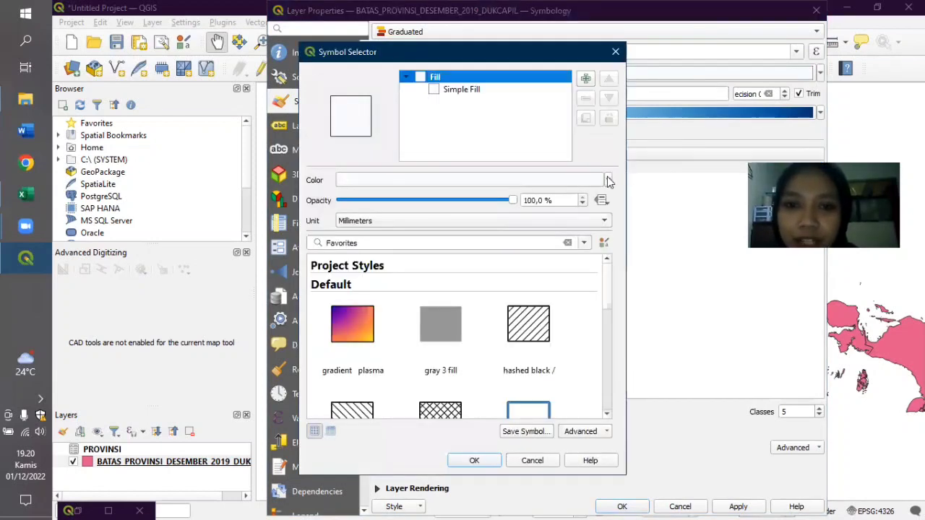
{"action": "left_click", "coordinate": [607, 181]}
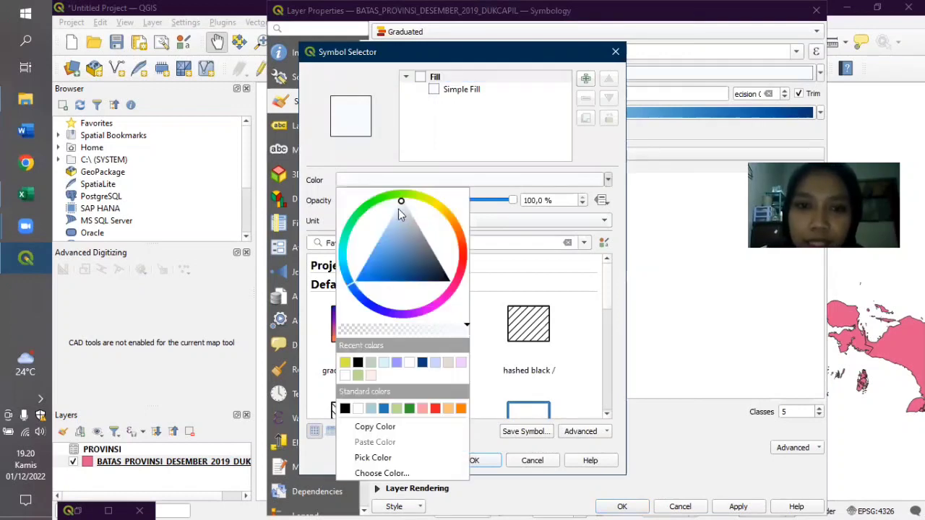
{"action": "left_click", "coordinate": [399, 208]}
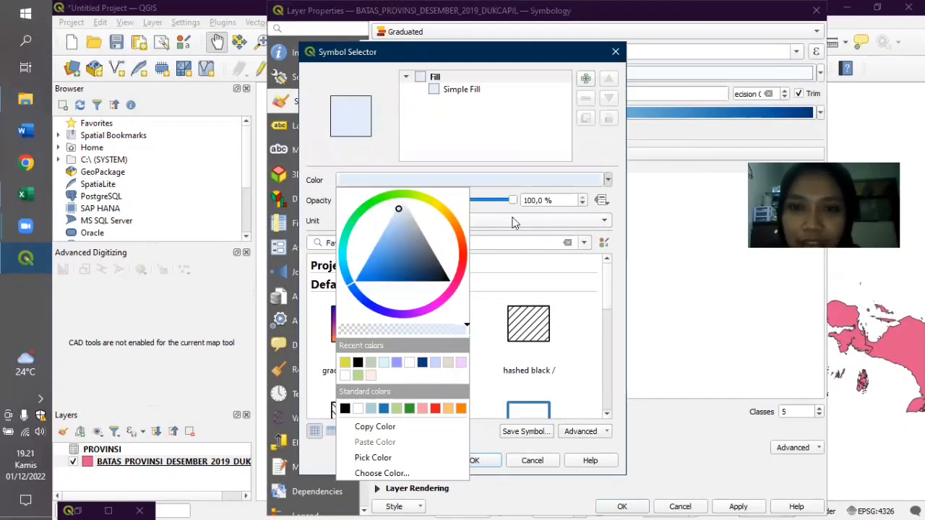
{"action": "left_click", "coordinate": [615, 52]}
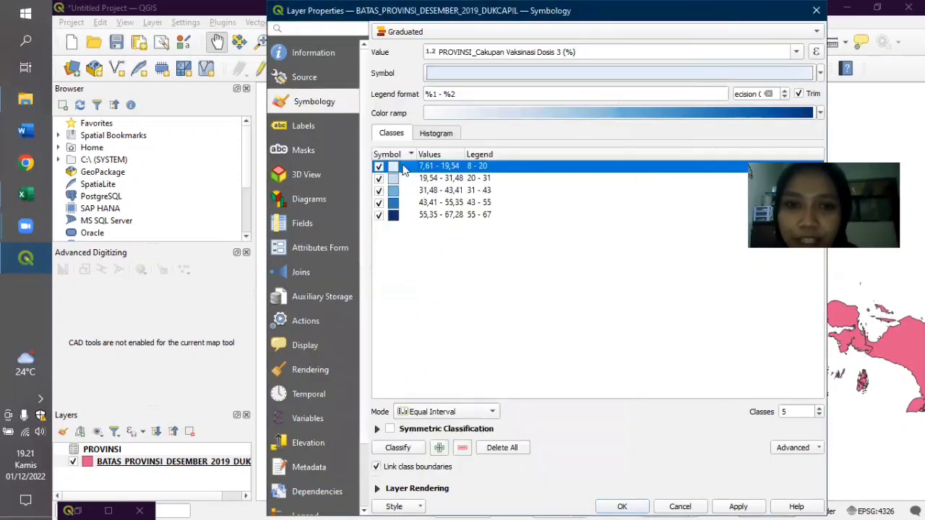
Try an opacity of about 85% on the 7,61 - 19,54 class symbol, then restore it to 100%
{"action": "right_click", "coordinate": [449, 167]}
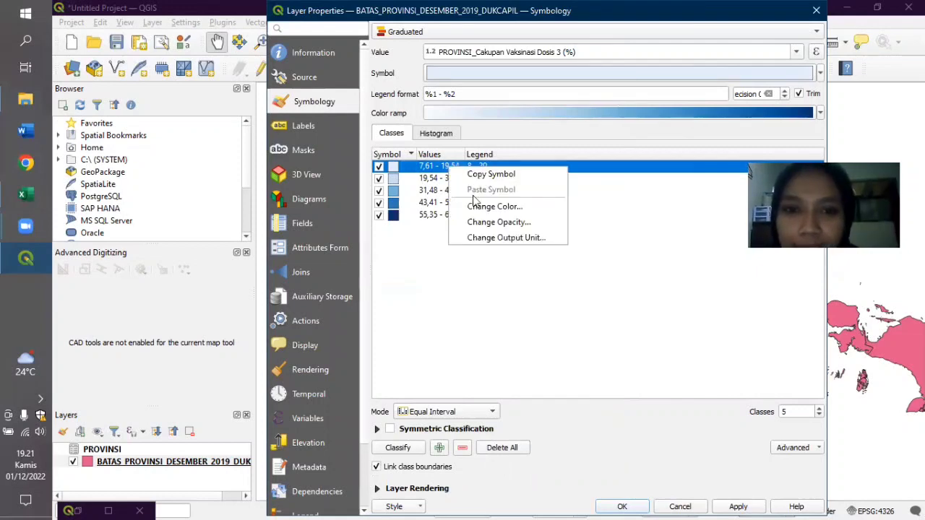
{"action": "left_click", "coordinate": [494, 207]}
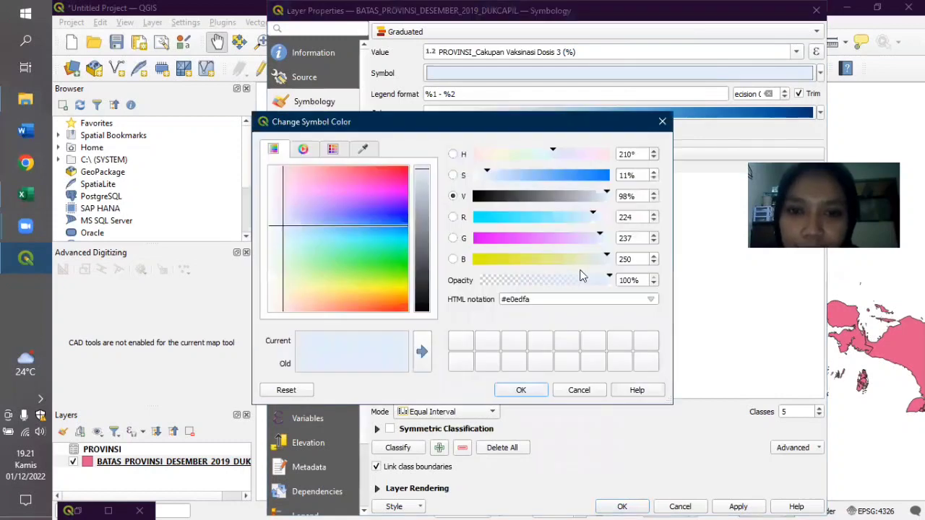
{"action": "left_click", "coordinate": [662, 121]}
{"action": "double_click", "coordinate": [416, 172]}
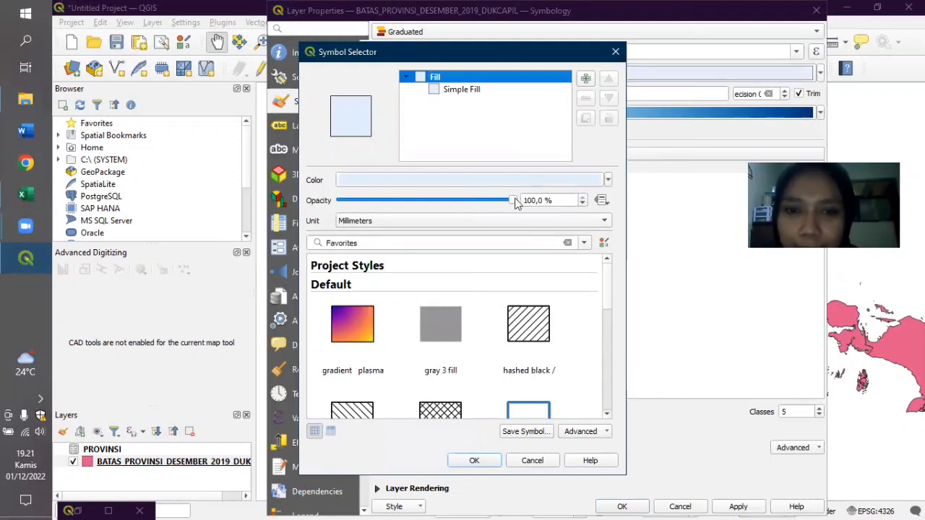
{"action": "left_click_drag", "start_coordinate": [509, 201], "coordinate": [488, 198]}
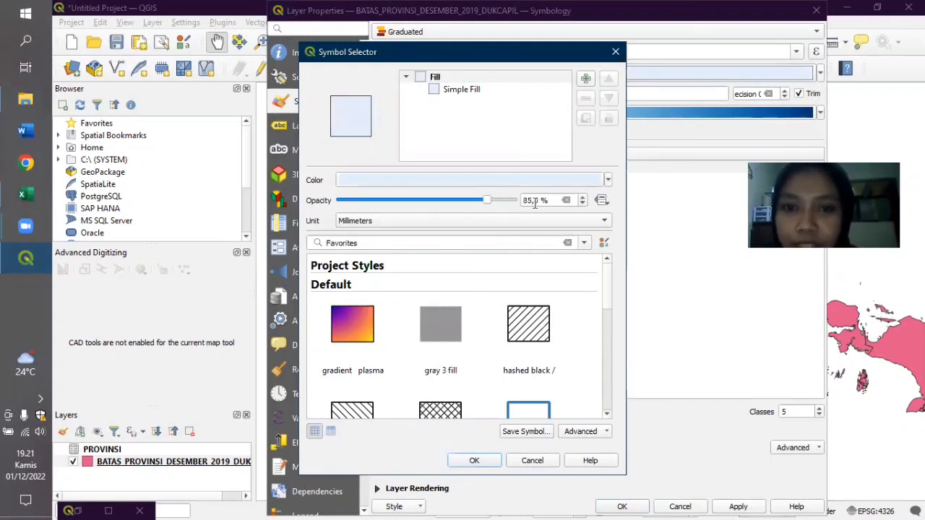
{"action": "left_click", "coordinate": [566, 200]}
{"action": "left_click", "coordinate": [607, 181]}
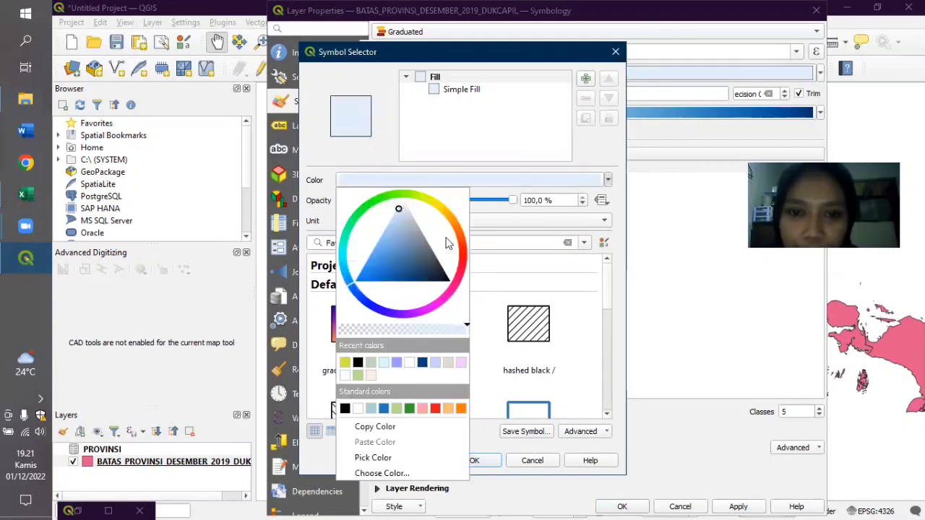
{"action": "left_click", "coordinate": [485, 464]}
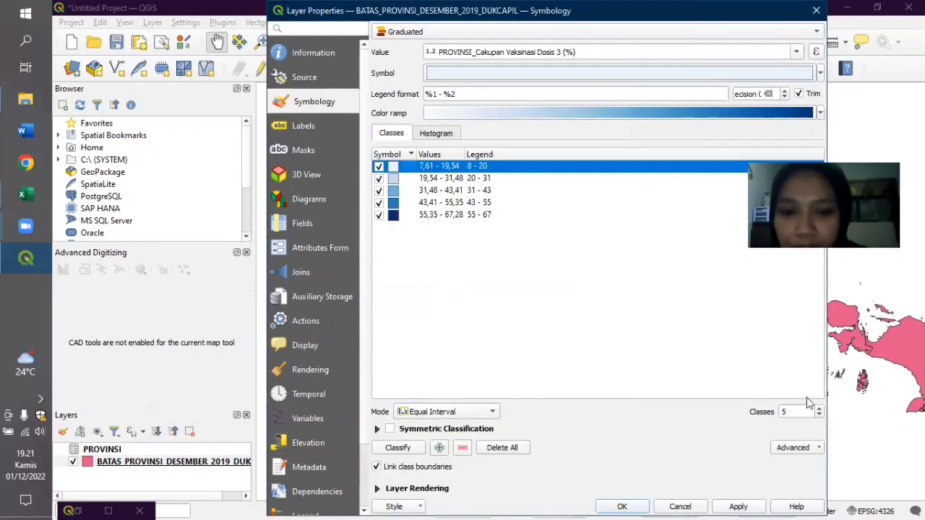
Apply the graduated symbology to the province boundary layer and return to the map
{"action": "left_click", "coordinate": [737, 506]}
{"action": "left_click", "coordinate": [621, 506]}
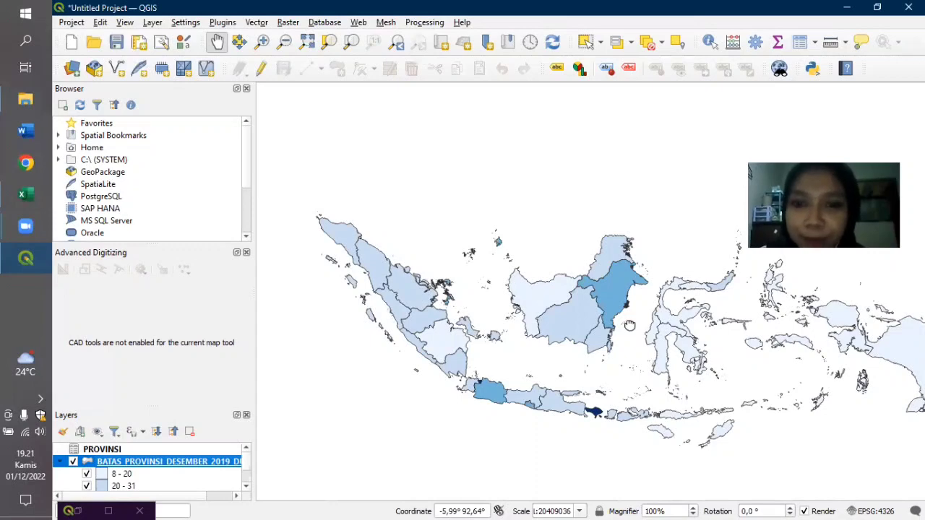
{"action": "left_click_drag", "start_coordinate": [676, 343], "coordinate": [650, 338]}
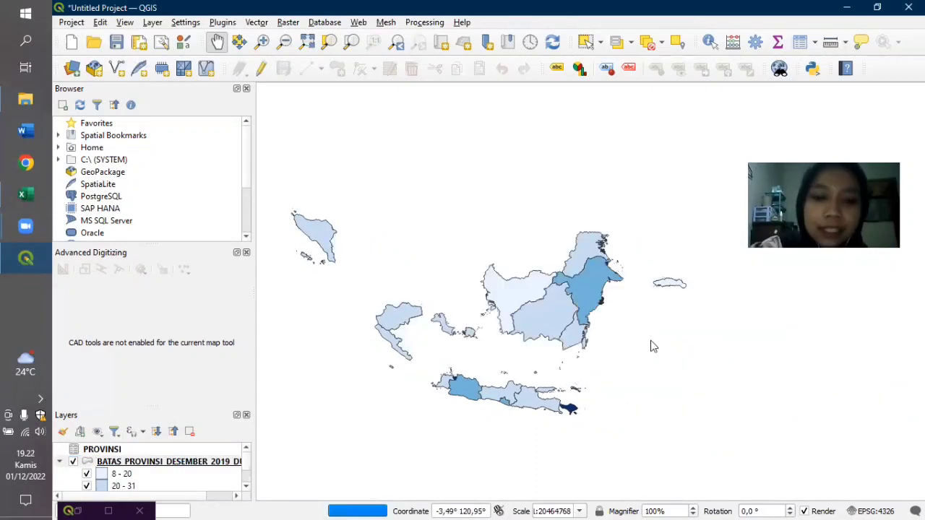
Save the project as "peta tematik vaksin 3" in the Peta Tematik Covid folder under Documents
{"action": "key", "text": "ctrl+s"}
{"action": "scroll", "coordinate": [101, 160], "scroll_direction": "down", "scroll_amount": 5}
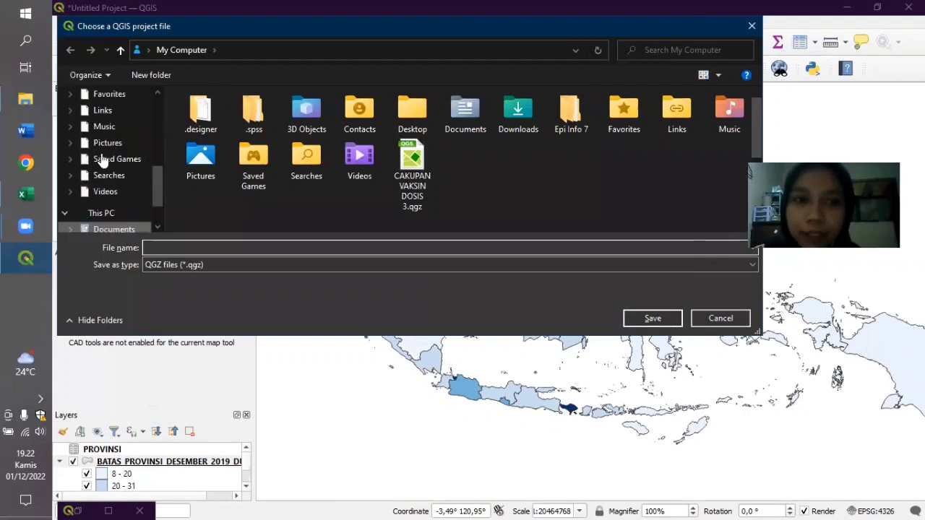
{"action": "left_click", "coordinate": [113, 229]}
{"action": "scroll", "coordinate": [757, 139], "scroll_direction": "down", "scroll_amount": 2}
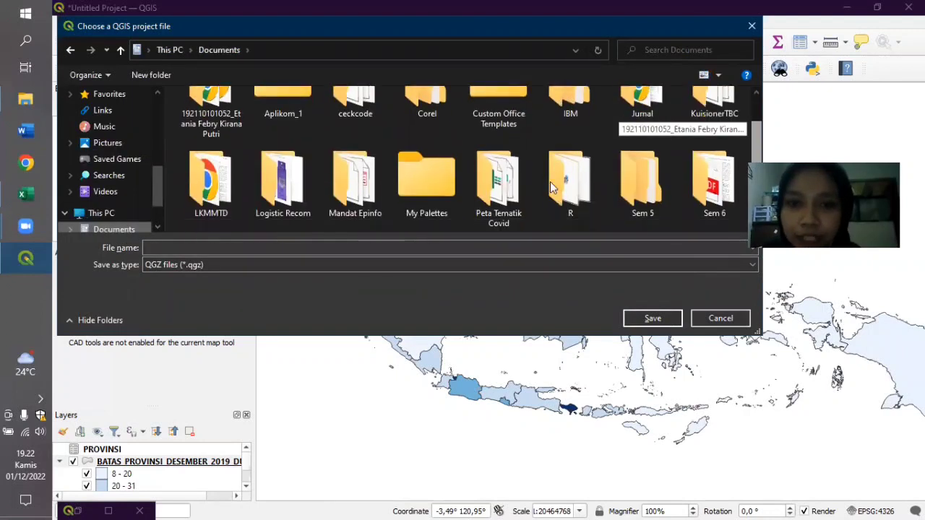
{"action": "double_click", "coordinate": [525, 182]}
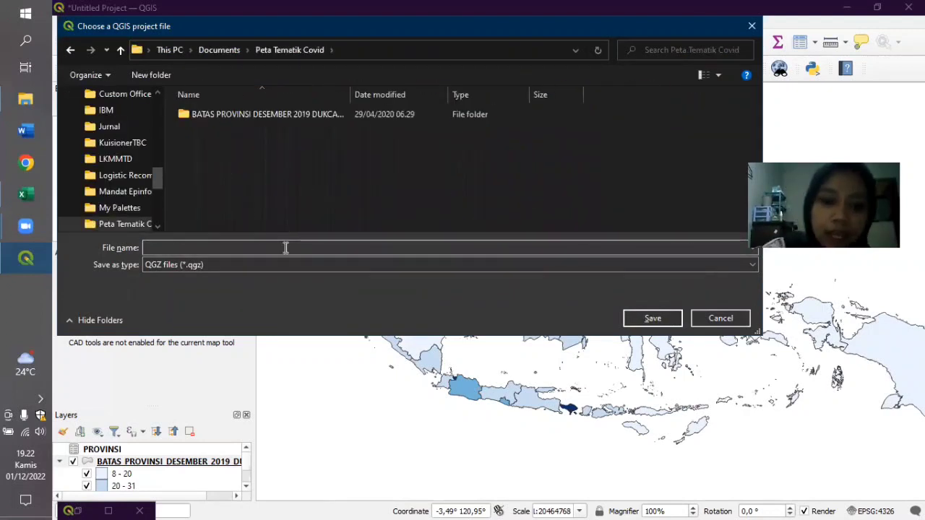
{"action": "left_click", "coordinate": [286, 248]}
{"action": "type", "text": "pe"}
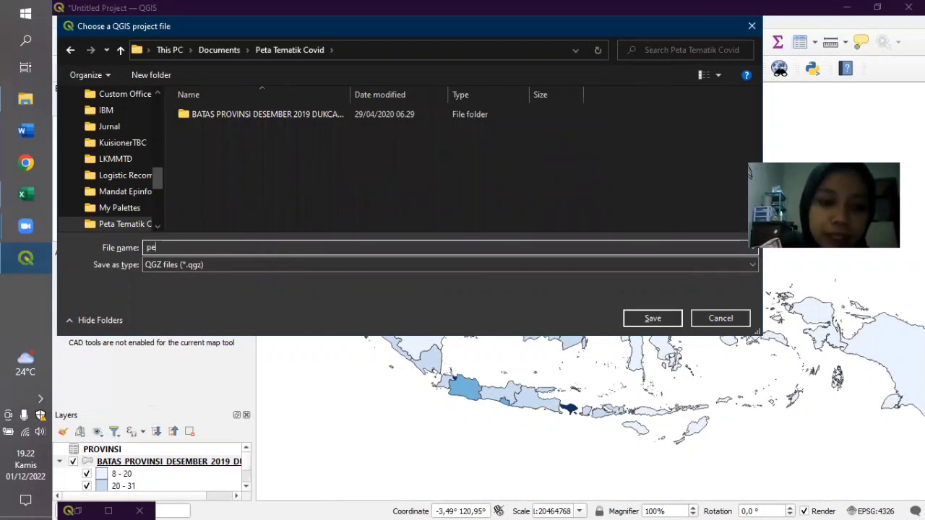
{"action": "type", "text": "ta tem"}
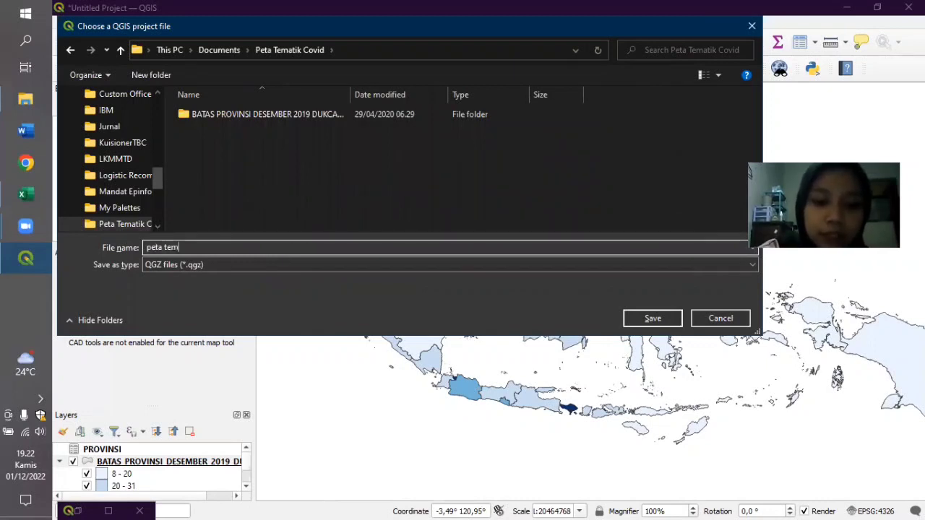
{"action": "type", "text": "atik va"}
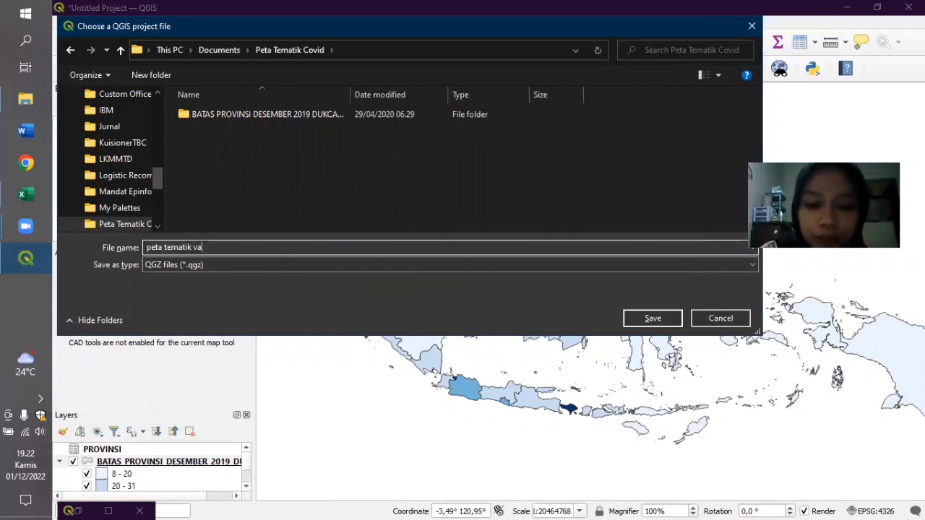
{"action": "type", "text": "ksin "}
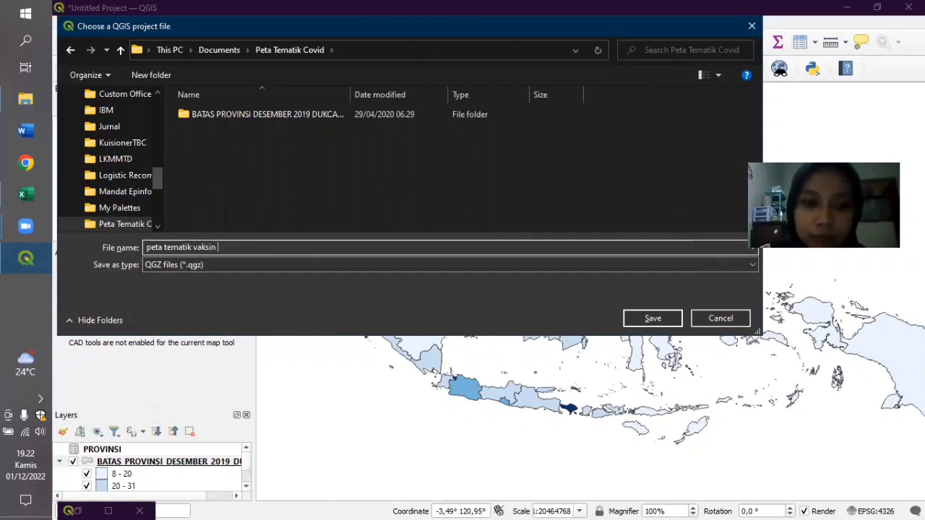
{"action": "type", "text": "2"}
{"action": "left_click", "coordinate": [653, 318]}
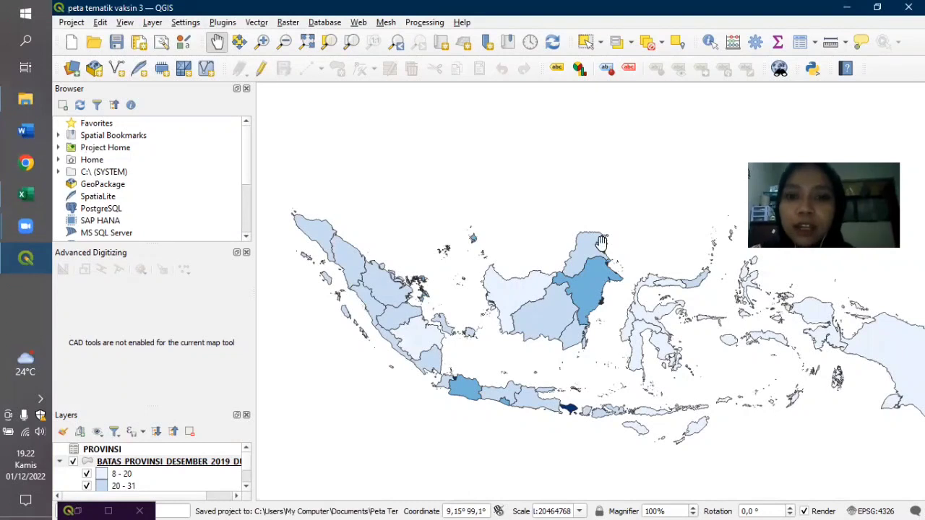
Create an empty print layout titled "layout_vaksin3" through the Layout Manager
{"action": "left_click_drag", "start_coordinate": [601, 242], "coordinate": [621, 223]}
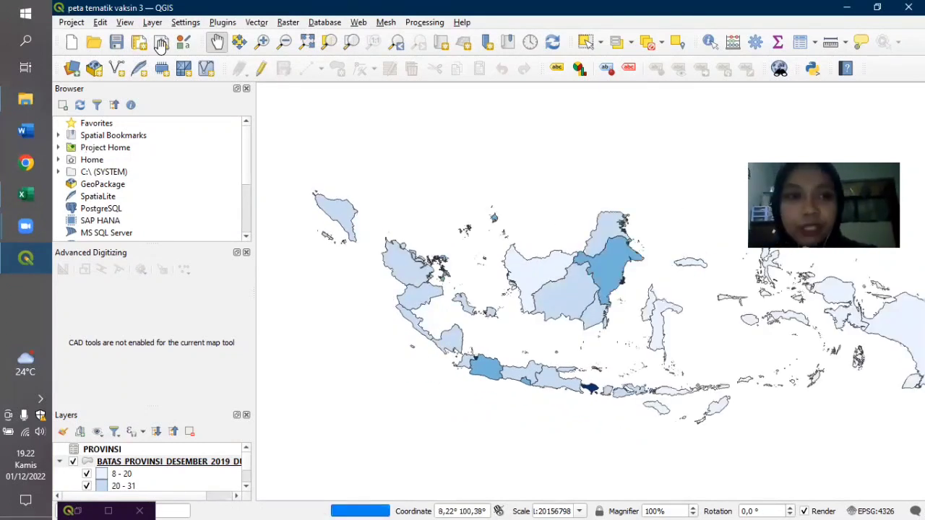
{"action": "left_click", "coordinate": [73, 22]}
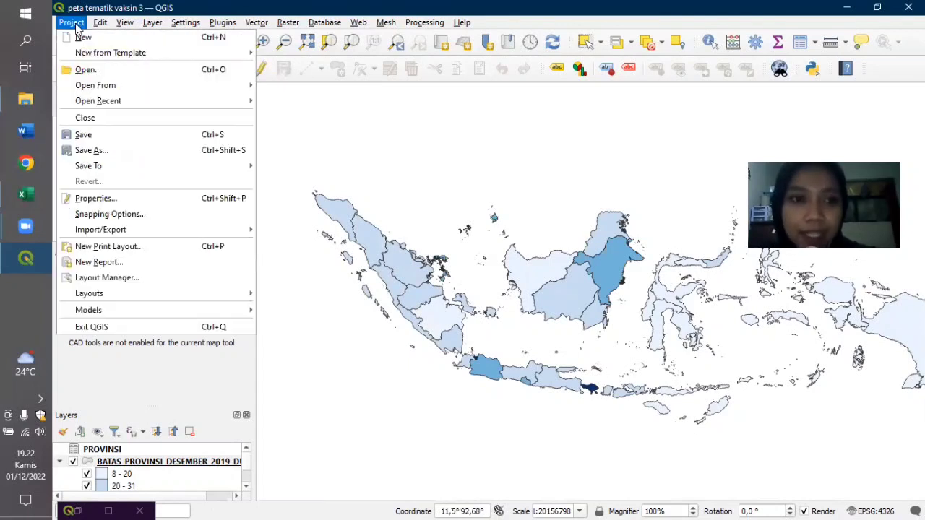
{"action": "left_click", "coordinate": [161, 284]}
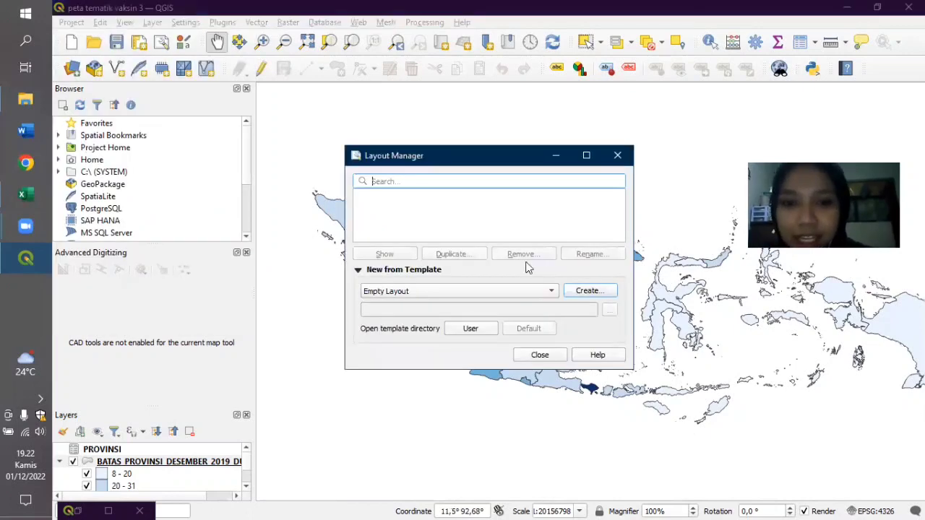
{"action": "left_click", "coordinate": [588, 292]}
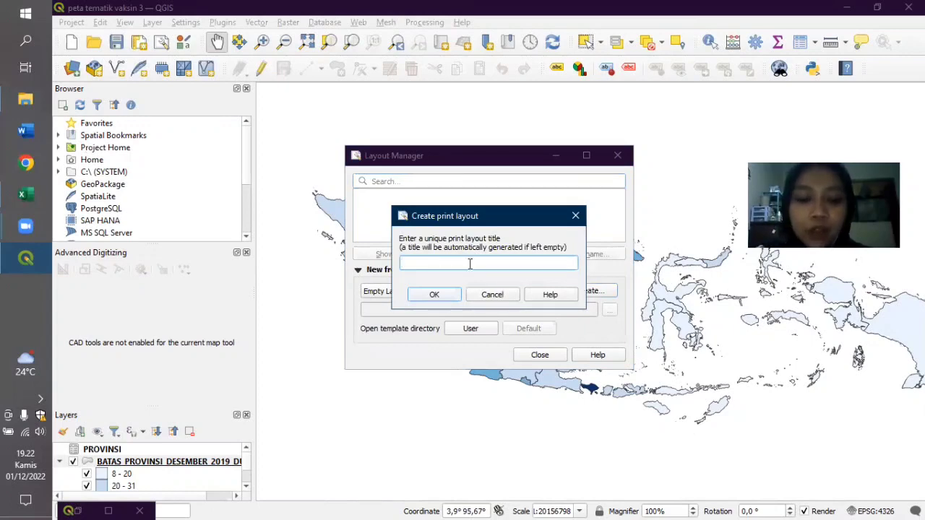
{"action": "type", "text": "lay"}
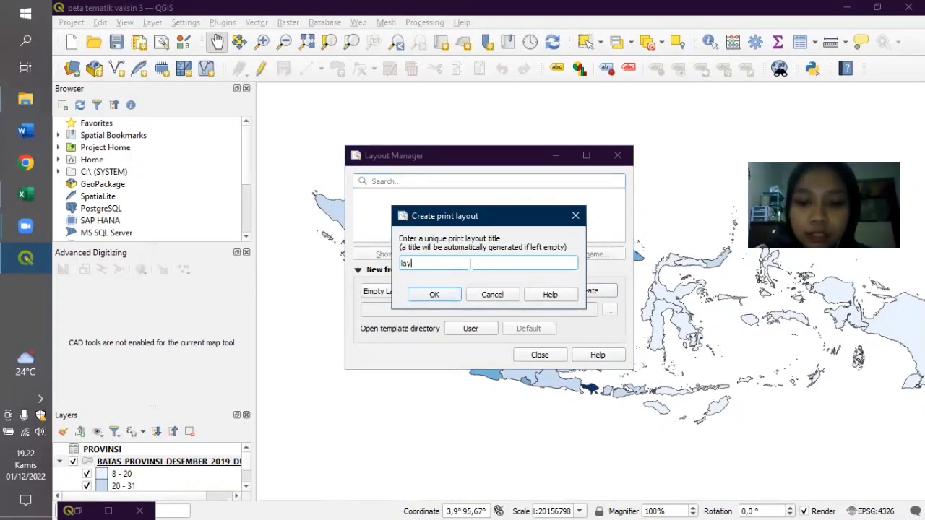
{"action": "type", "text": "out_"}
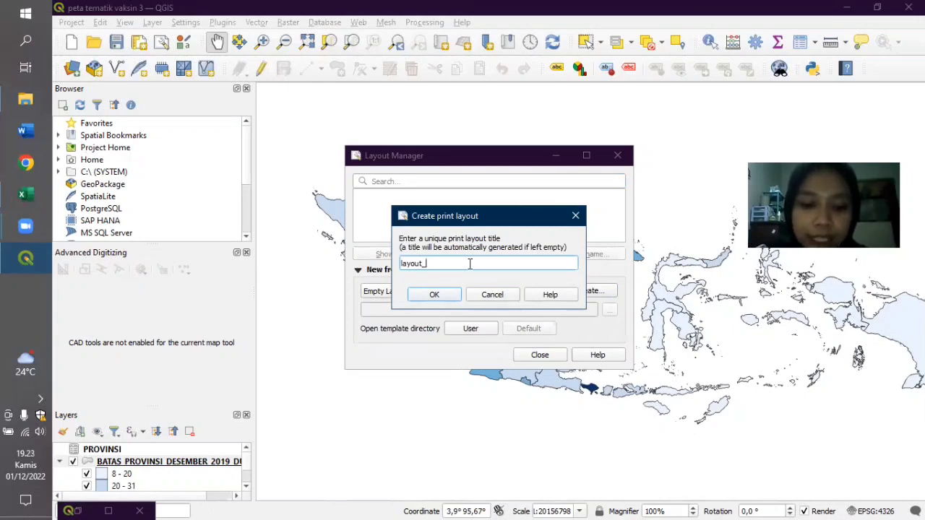
{"action": "type", "text": "vaks"}
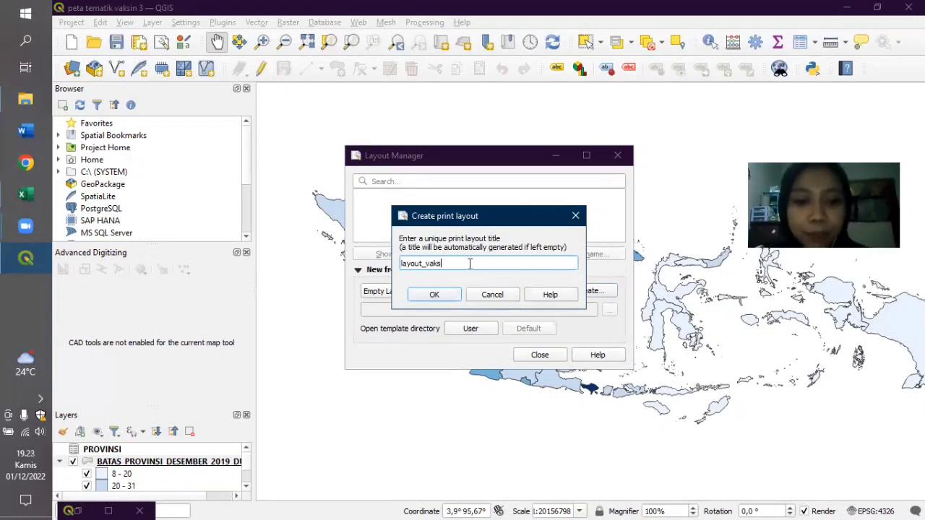
{"action": "type", "text": "in3"}
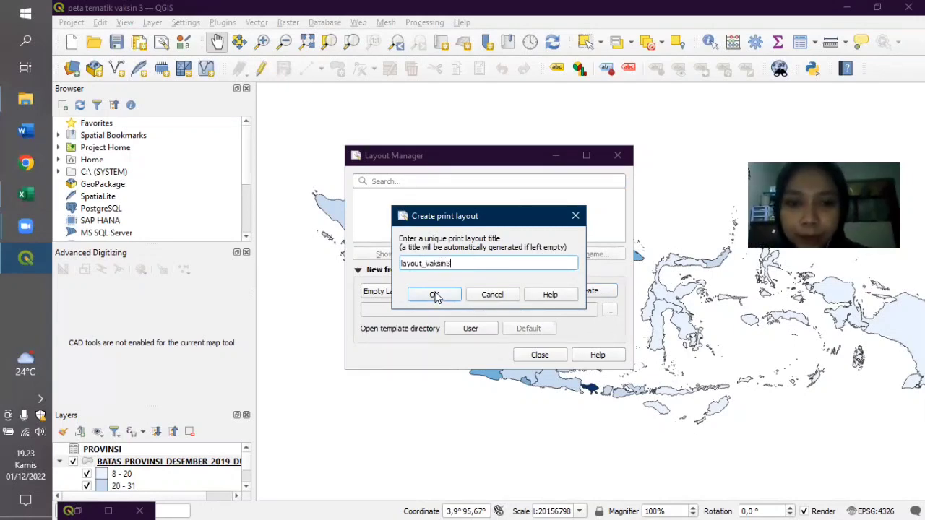
{"action": "left_click", "coordinate": [435, 295]}
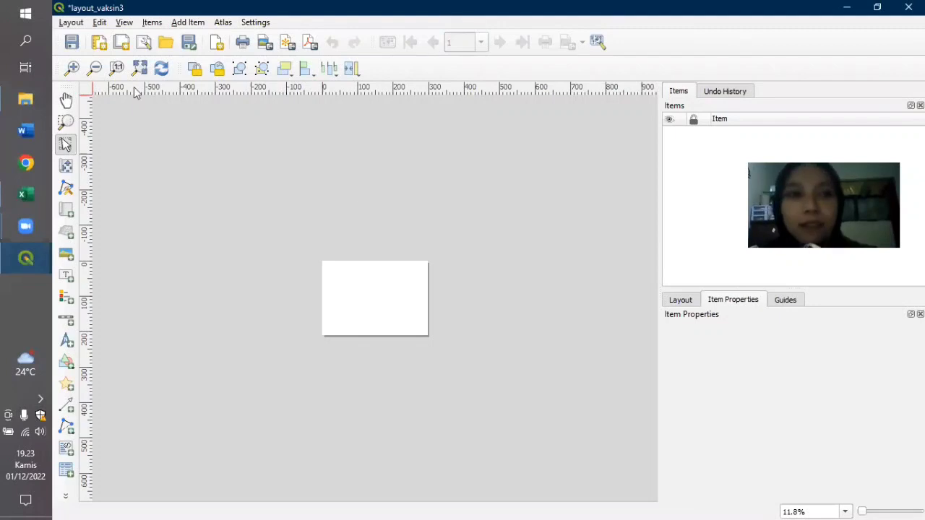
Add a text label about 185 mm wide and 33 mm high near the upper-left corner of the page
{"action": "left_click", "coordinate": [73, 68]}
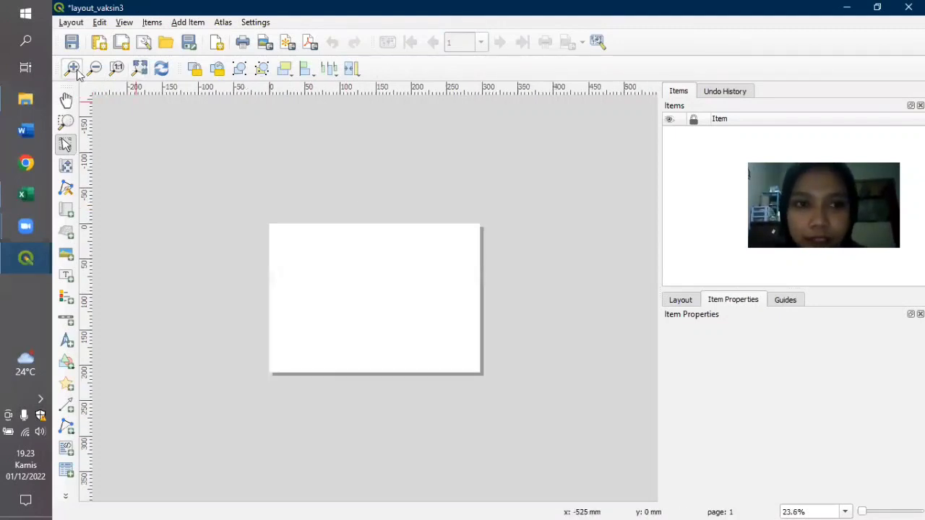
{"action": "left_click", "coordinate": [73, 68]}
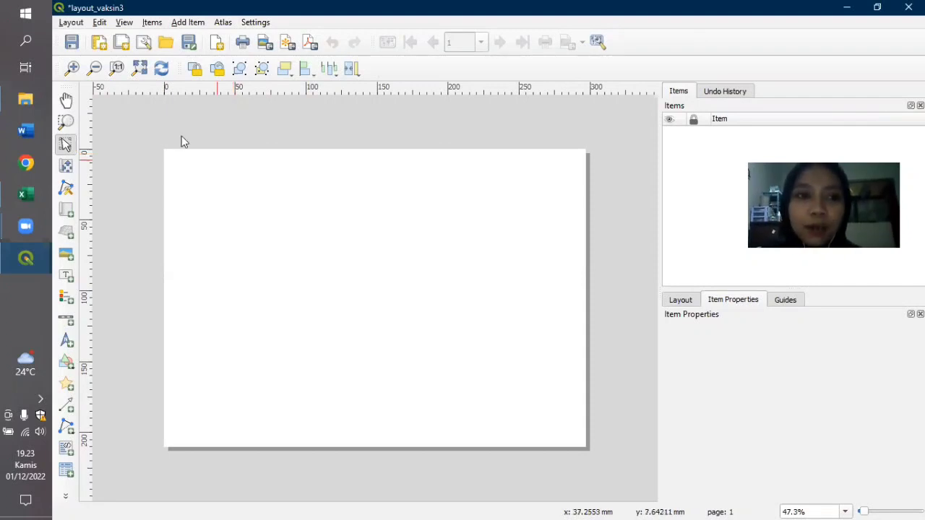
{"action": "left_click", "coordinate": [66, 278]}
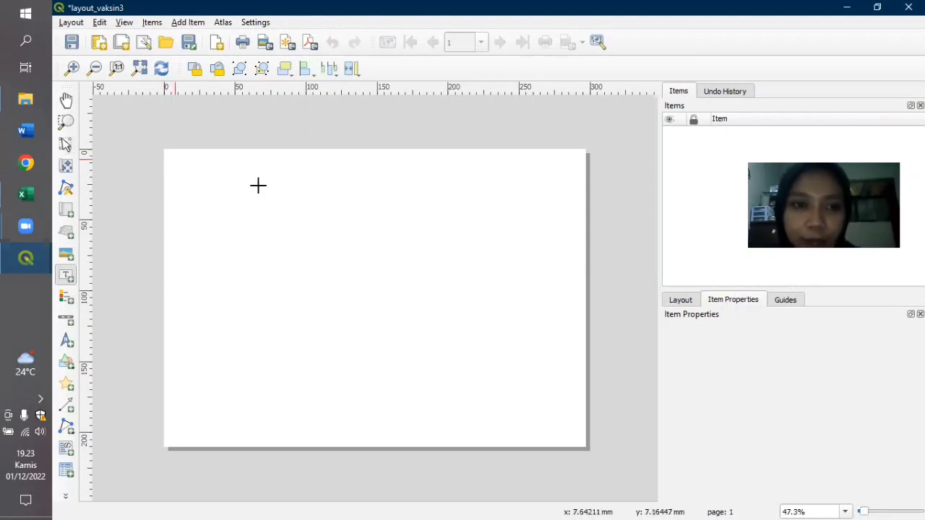
{"action": "left_click_drag", "start_coordinate": [175, 159], "coordinate": [438, 207]}
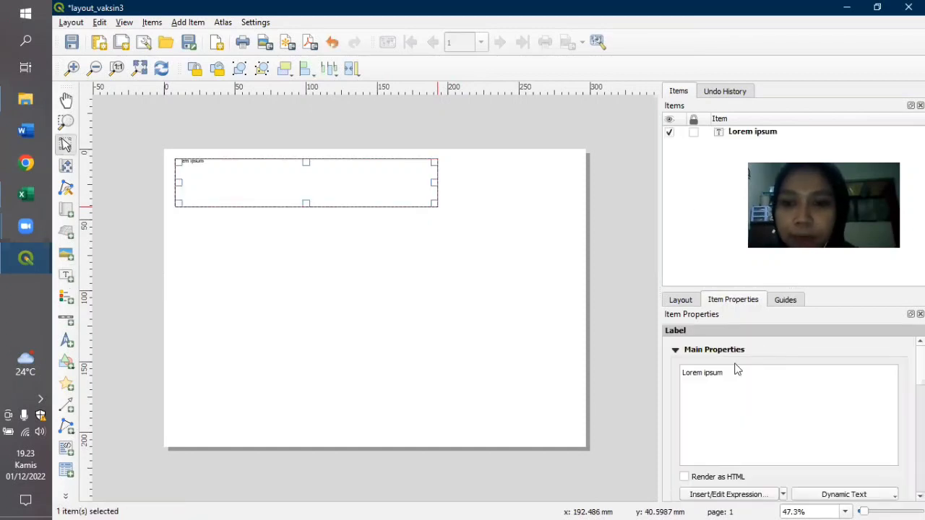
Replace the label's placeholder text with the title "Peta Cakupan Vaksinasi Dosis 3 per 23 November 2022"
{"action": "triple_click", "coordinate": [677, 374]}
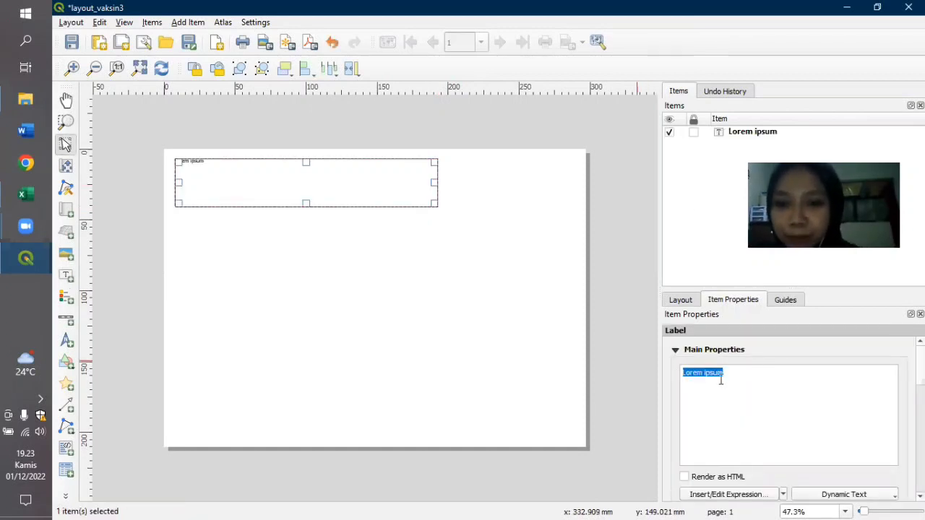
{"action": "key", "text": "BackSpace"}
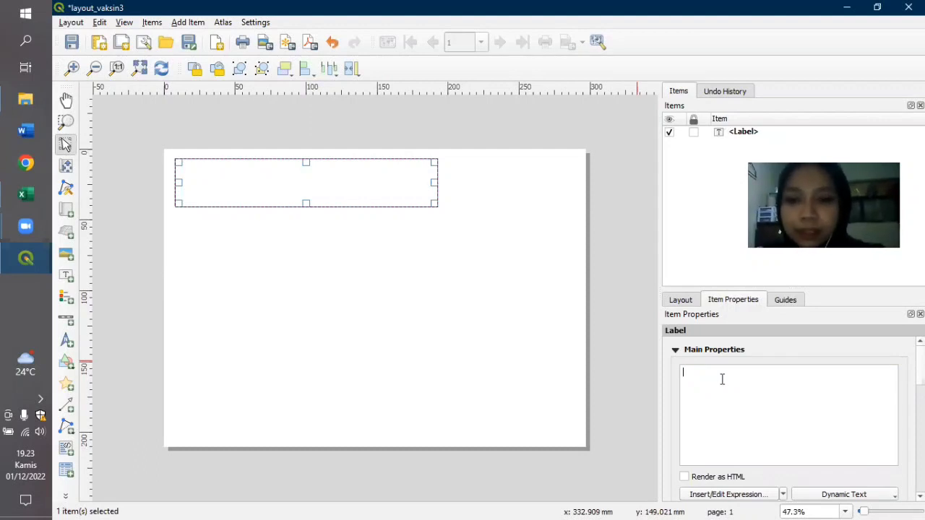
{"action": "type", "text": "Peta"}
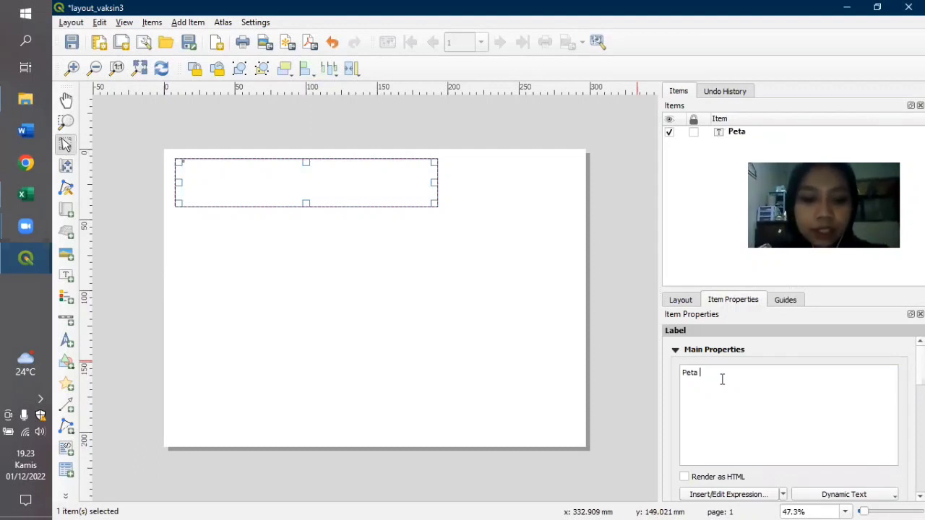
{"action": "type", "text": " Caku"}
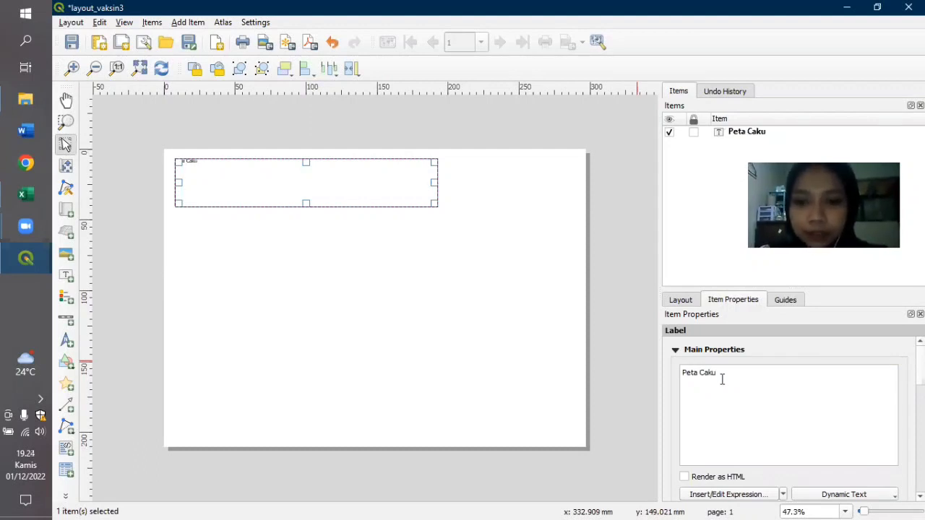
{"action": "type", "text": "pan Vaks"}
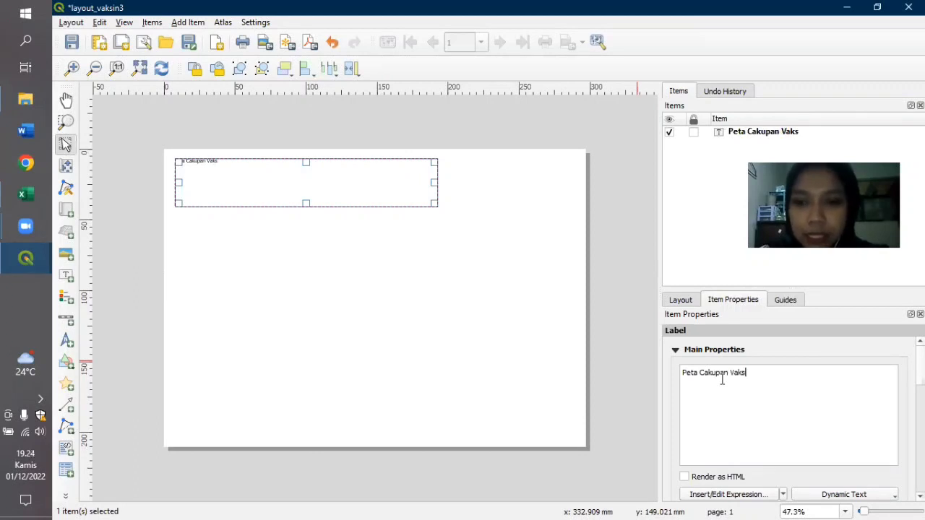
{"action": "type", "text": "inasi"}
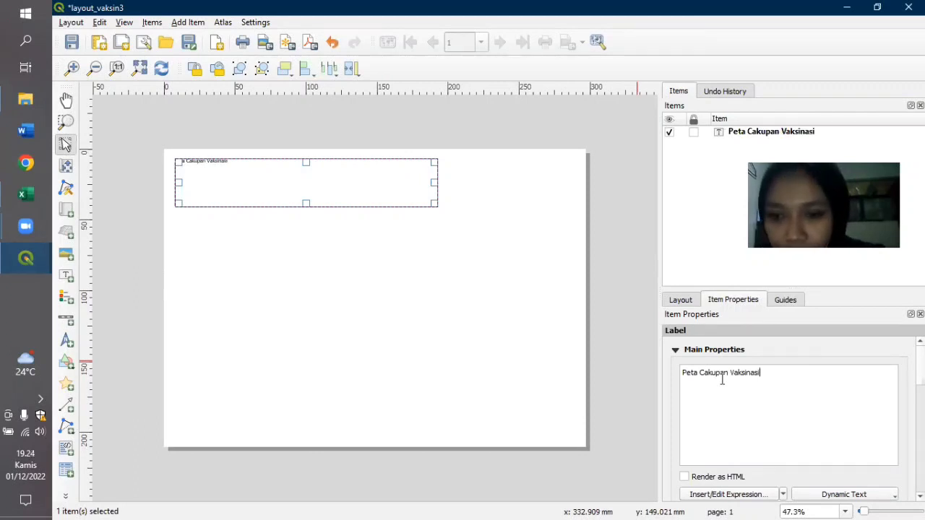
{"action": "type", "text": " Do"}
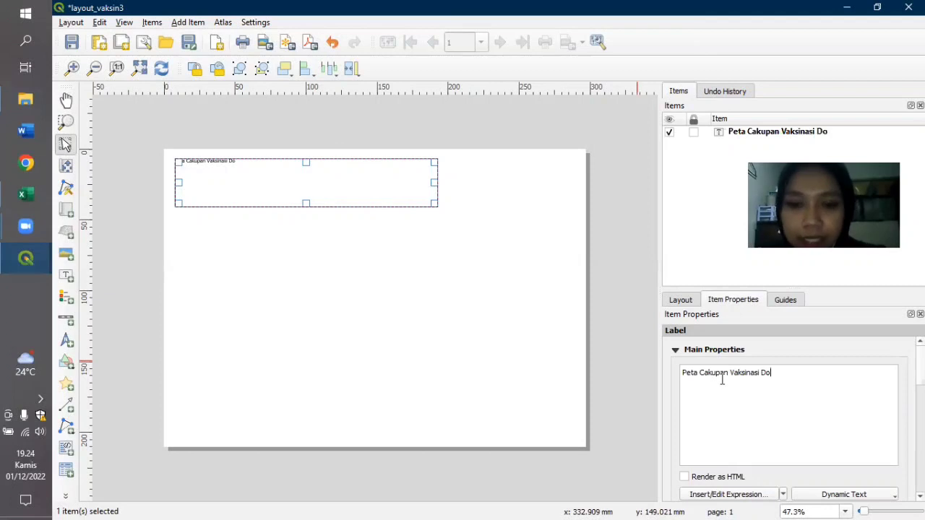
{"action": "type", "text": "sis 3"}
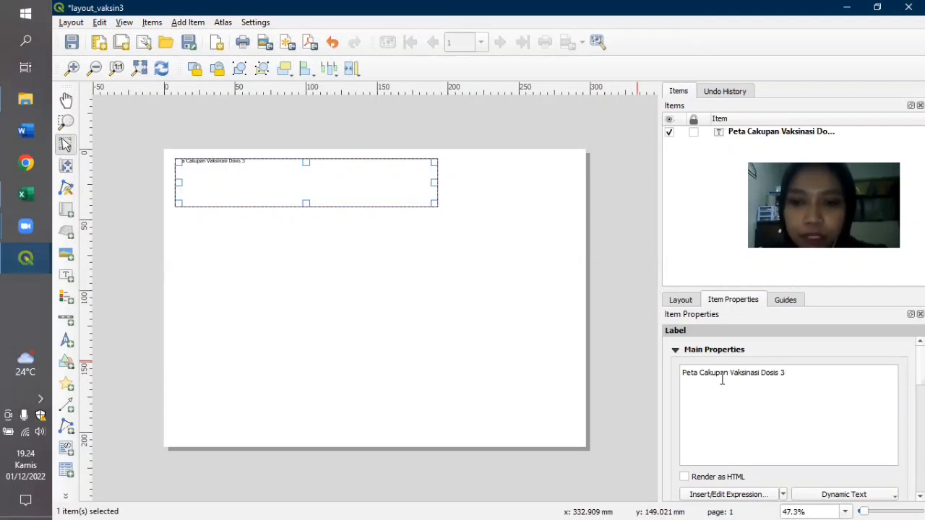
{"action": "type", "text": " per P"}
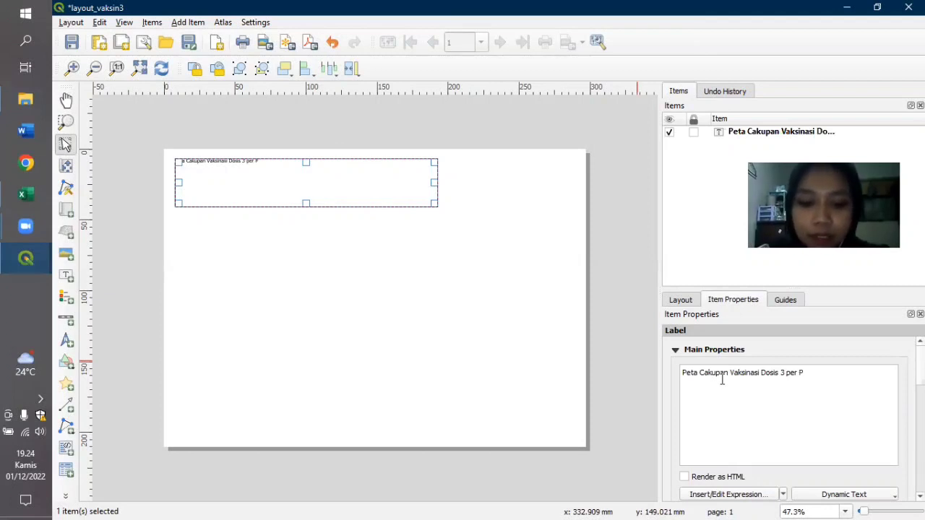
{"action": "type", "text": "rovin"}
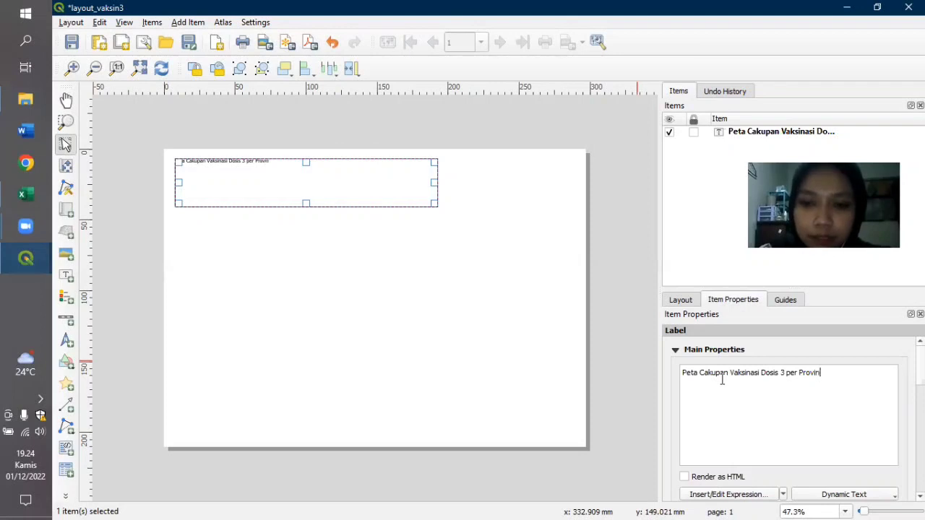
{"action": "key", "text": "BackSpace"}
{"action": "key", "text": "BackSpace"}
{"action": "key", "text": "BackSpace"}
{"action": "key", "text": "BackSpace"}
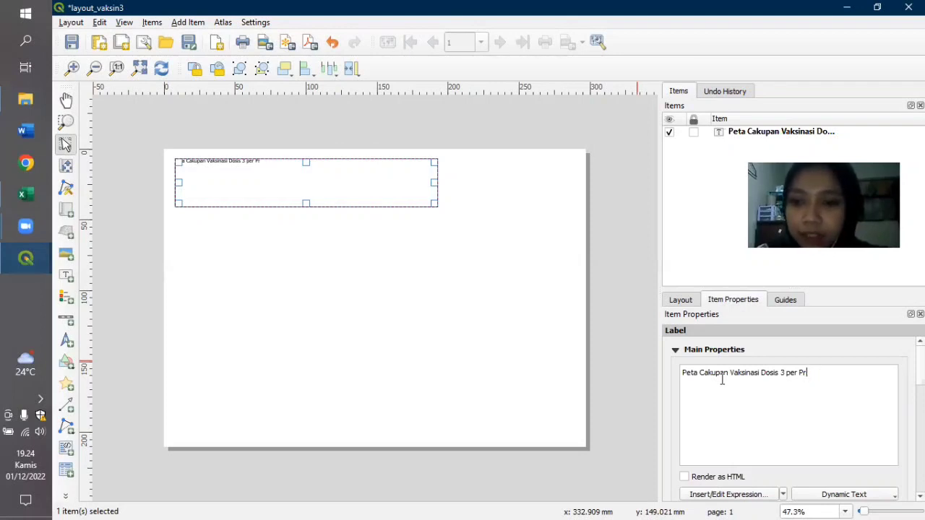
{"action": "key", "text": "BackSpace"}
{"action": "key", "text": "BackSpace"}
{"action": "key", "text": "BackSpace"}
{"action": "key", "text": "BackSpace"}
{"action": "key", "text": "BackSpace"}
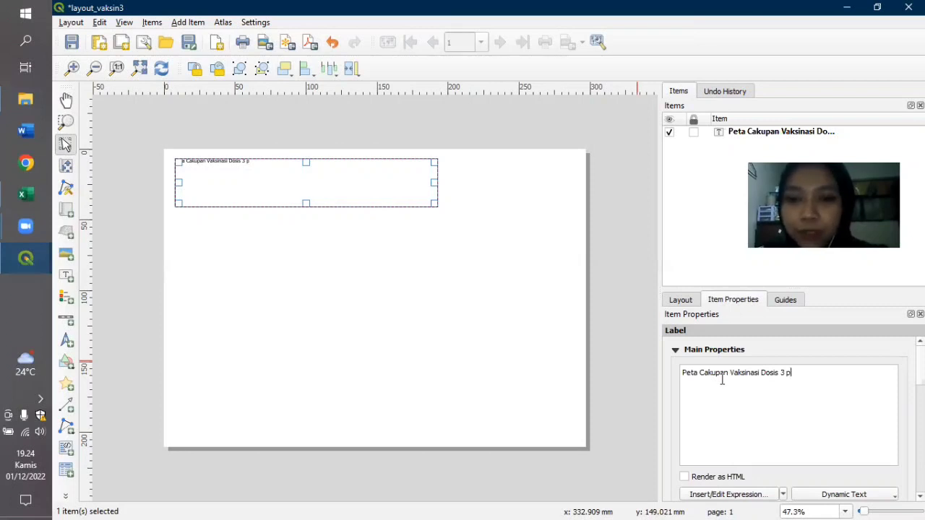
{"action": "type", "text": "er 2"}
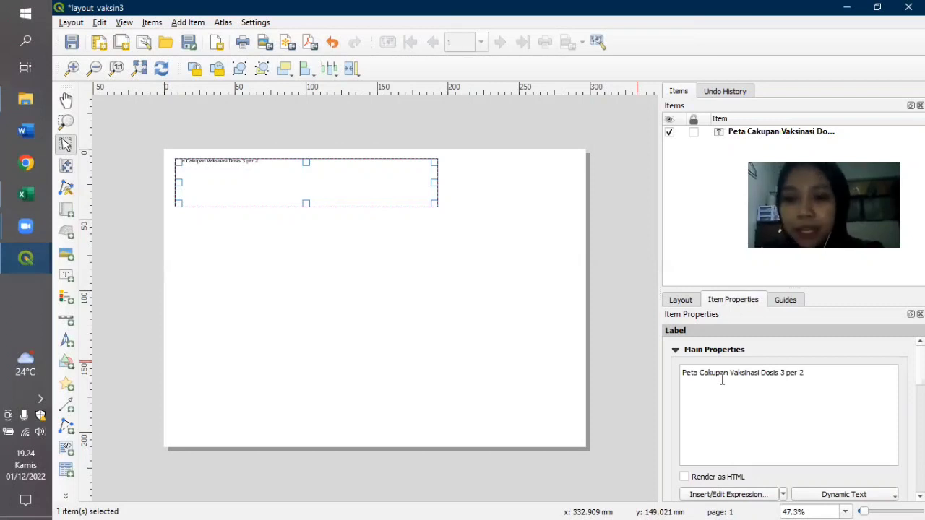
{"action": "type", "text": "3"}
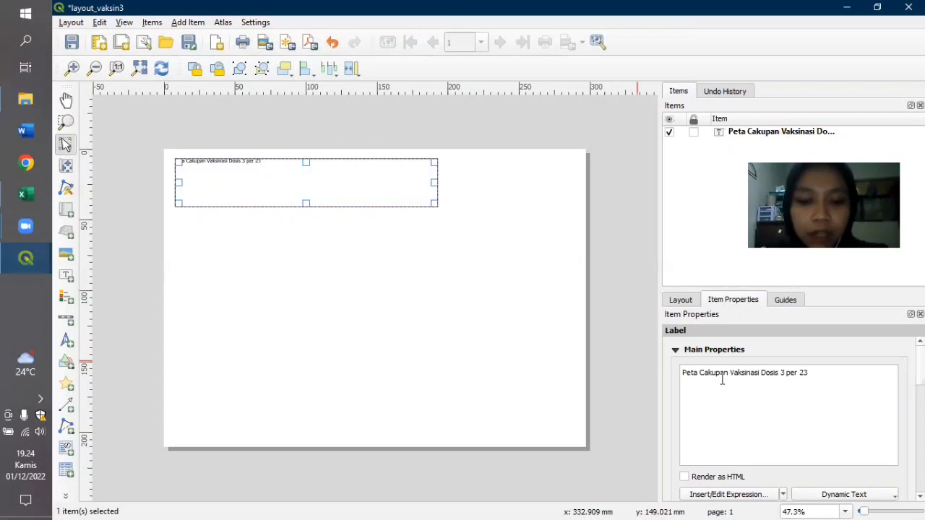
{"action": "type", "text": " Novem"}
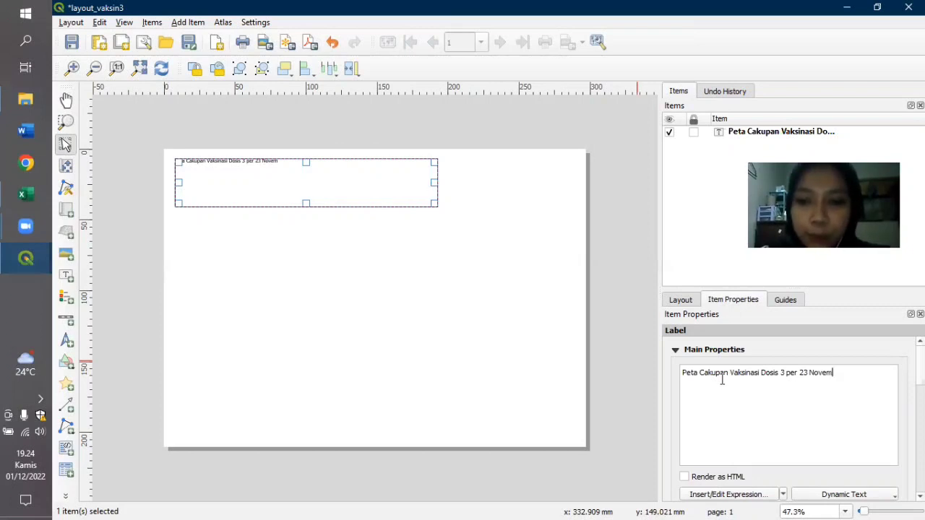
{"action": "type", "text": "ber 2022"}
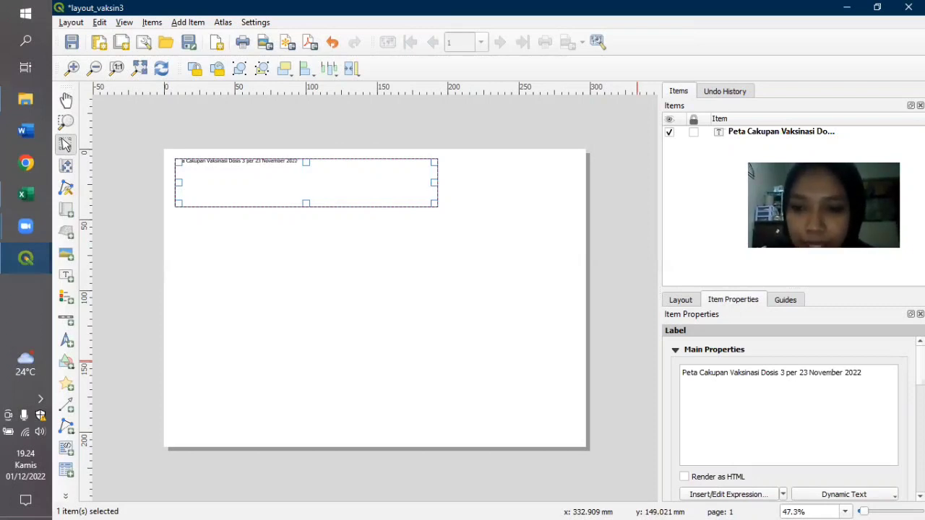
Set the title label's font to Arial Black
{"action": "scroll", "coordinate": [787, 412], "scroll_direction": "down", "scroll_amount": 1}
{"action": "scroll", "coordinate": [787, 419], "scroll_direction": "down", "scroll_amount": 1}
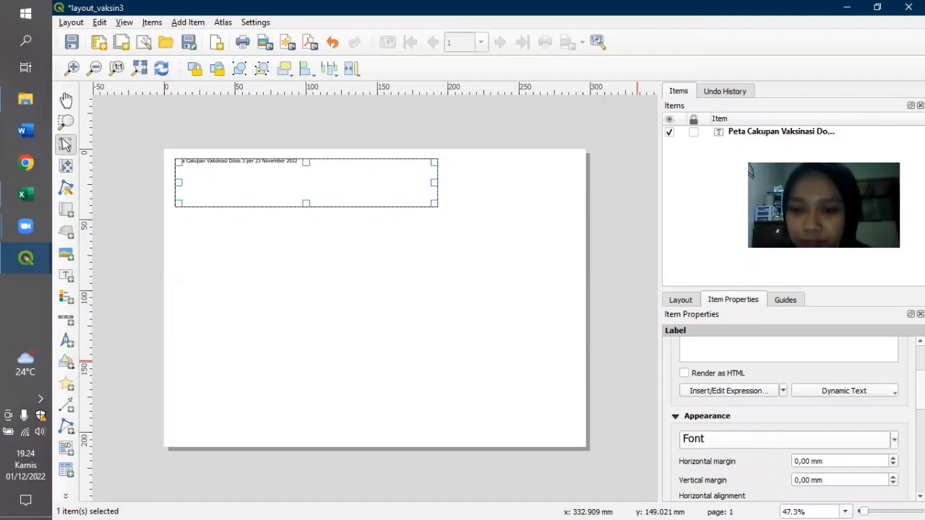
{"action": "left_click", "coordinate": [831, 438]}
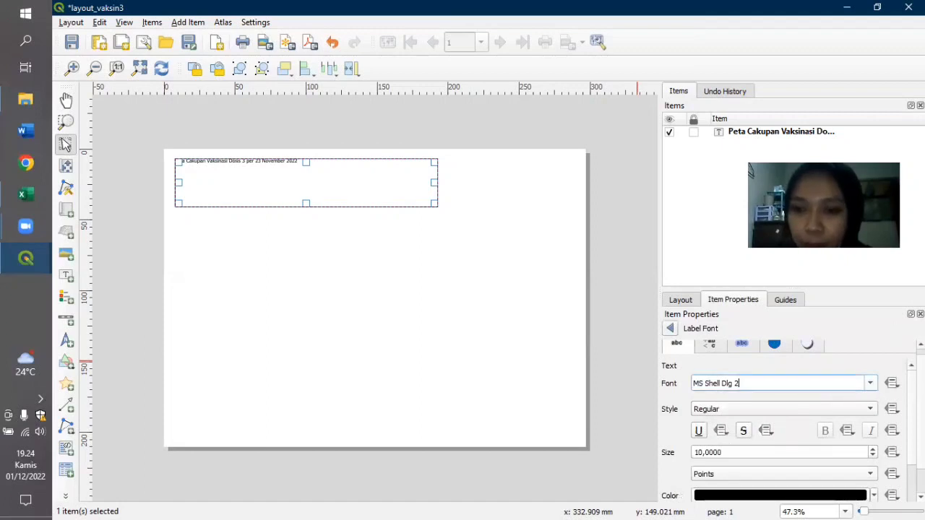
{"action": "left_click", "coordinate": [870, 383]}
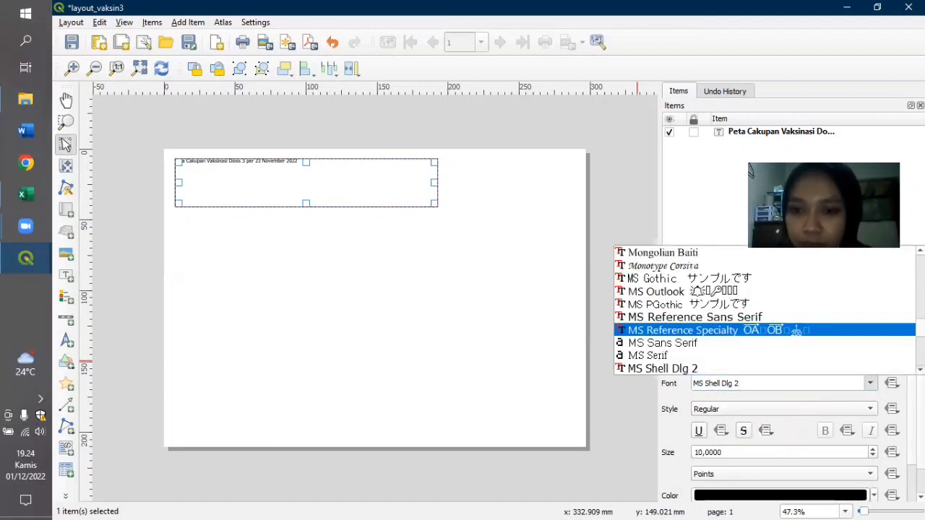
{"action": "scroll", "coordinate": [795, 331], "scroll_direction": "up", "scroll_amount": 2}
{"action": "scroll", "coordinate": [766, 311], "scroll_direction": "up", "scroll_amount": 15}
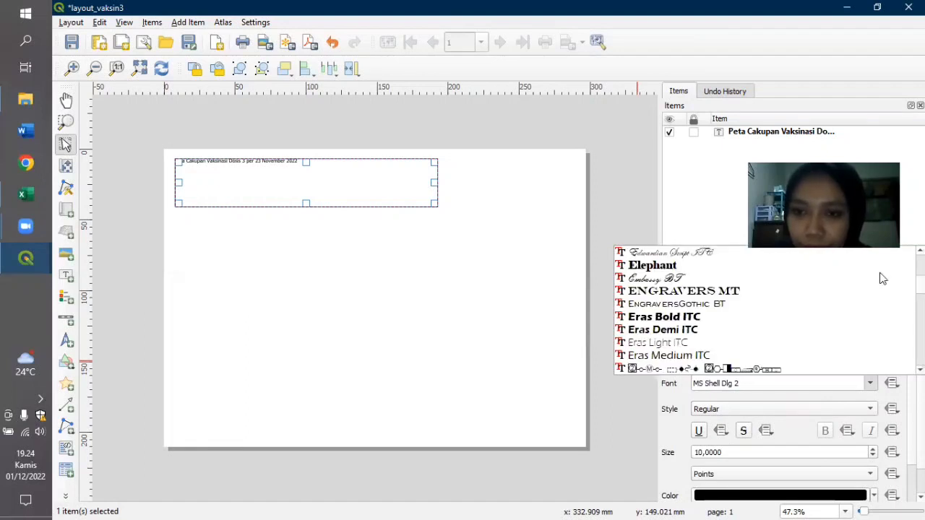
{"action": "scroll", "coordinate": [686, 341], "scroll_direction": "up", "scroll_amount": 1}
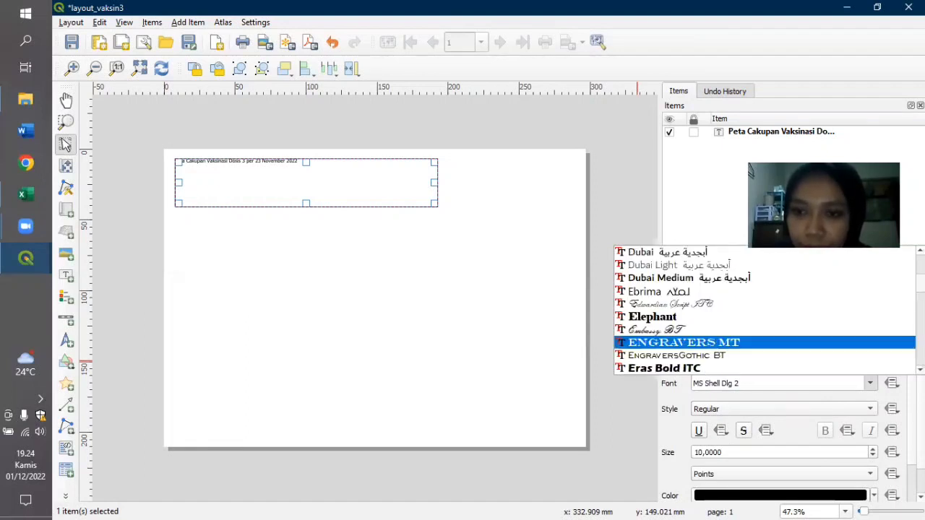
{"action": "scroll", "coordinate": [686, 342], "scroll_direction": "up", "scroll_amount": 3}
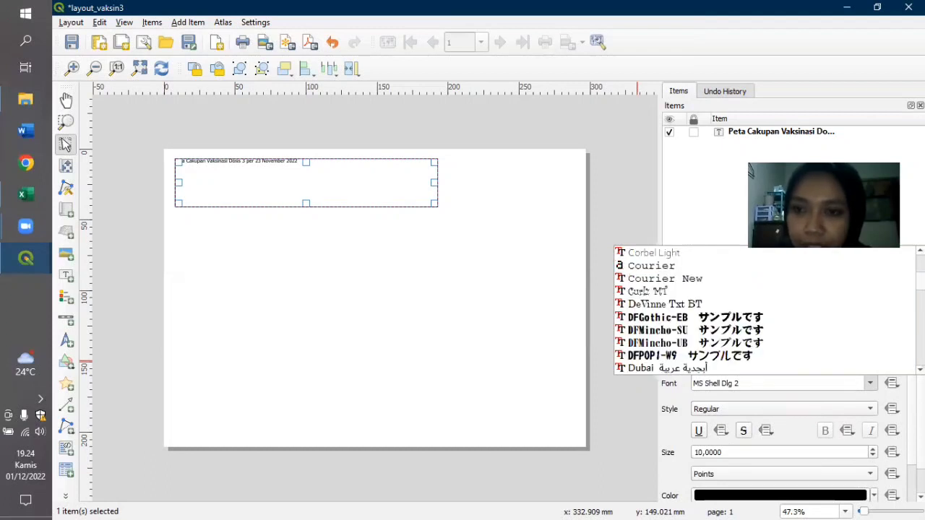
{"action": "scroll", "coordinate": [819, 351], "scroll_direction": "up", "scroll_amount": 10}
{"action": "scroll", "coordinate": [849, 305], "scroll_direction": "up", "scroll_amount": 4}
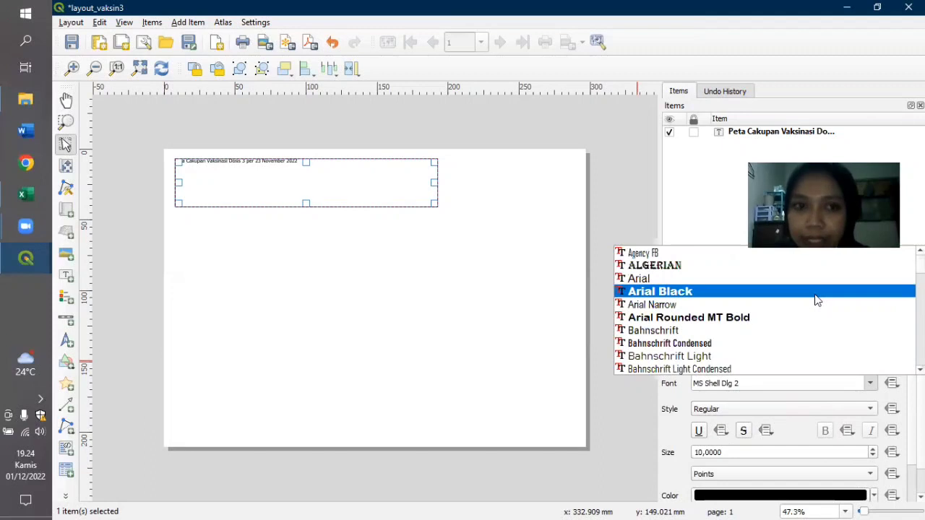
{"action": "key", "text": "Return"}
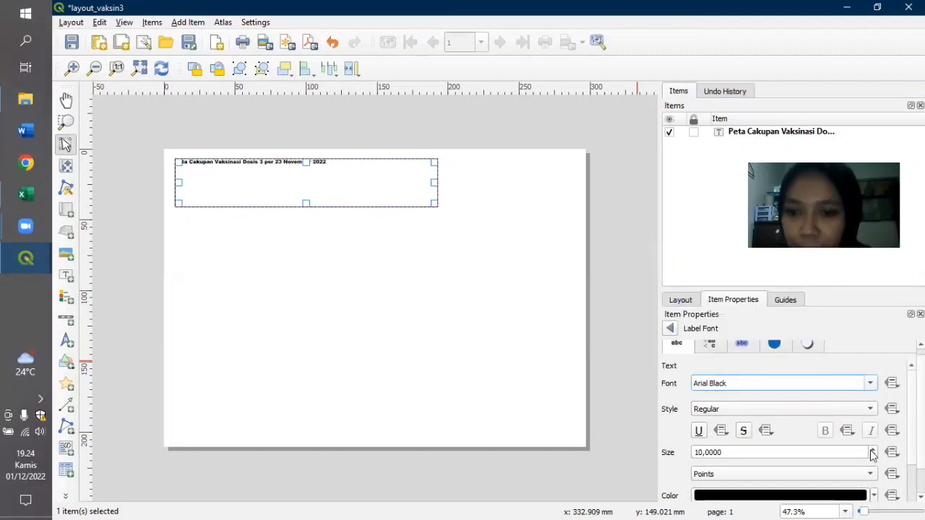
Increase the title label's font size to 20 points and return to the label's main properties
{"action": "left_click", "coordinate": [872, 450]}
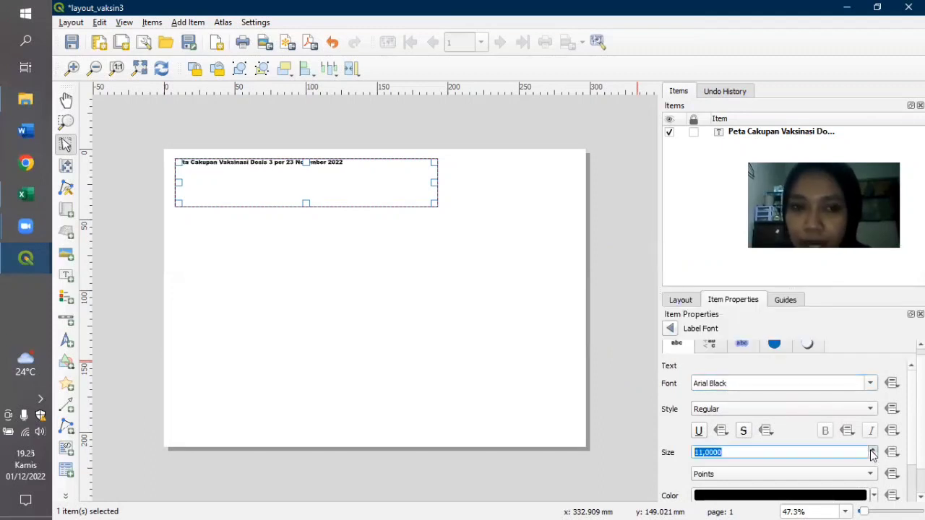
{"action": "left_click", "coordinate": [871, 450]}
{"action": "left_click", "coordinate": [871, 449]}
{"action": "left_click", "coordinate": [871, 449]}
{"action": "left_click", "coordinate": [871, 449]}
{"action": "left_click", "coordinate": [871, 450]}
{"action": "left_click", "coordinate": [871, 450]}
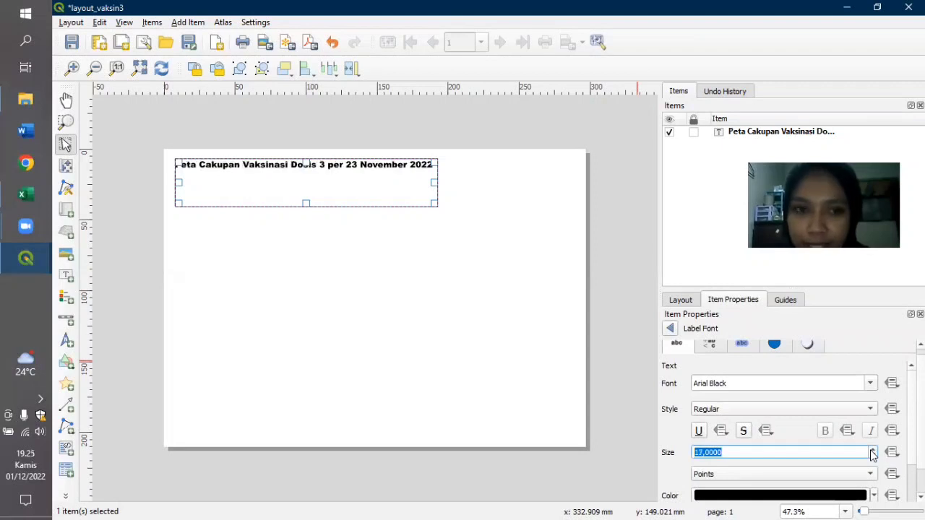
{"action": "left_click", "coordinate": [871, 449]}
{"action": "left_click", "coordinate": [872, 450]}
{"action": "left_click", "coordinate": [872, 450]}
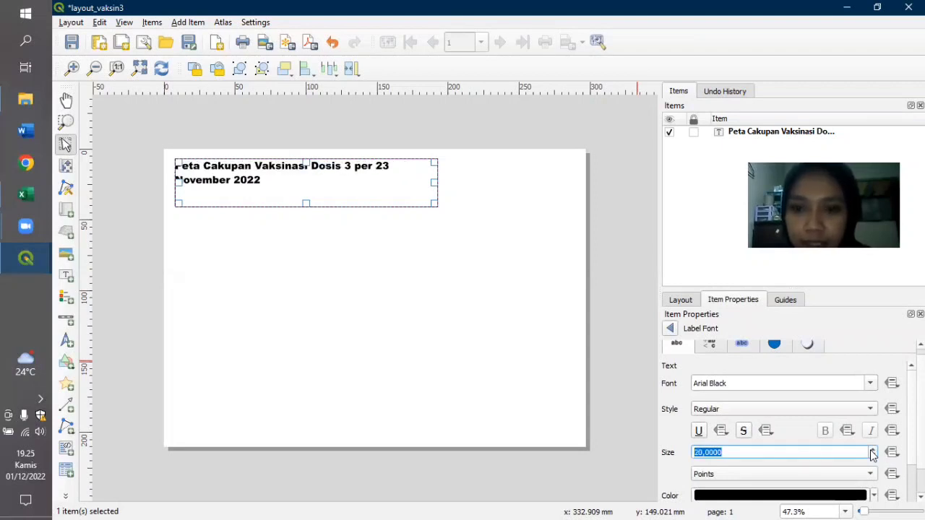
{"action": "scroll", "coordinate": [784, 434], "scroll_direction": "down", "scroll_amount": 1}
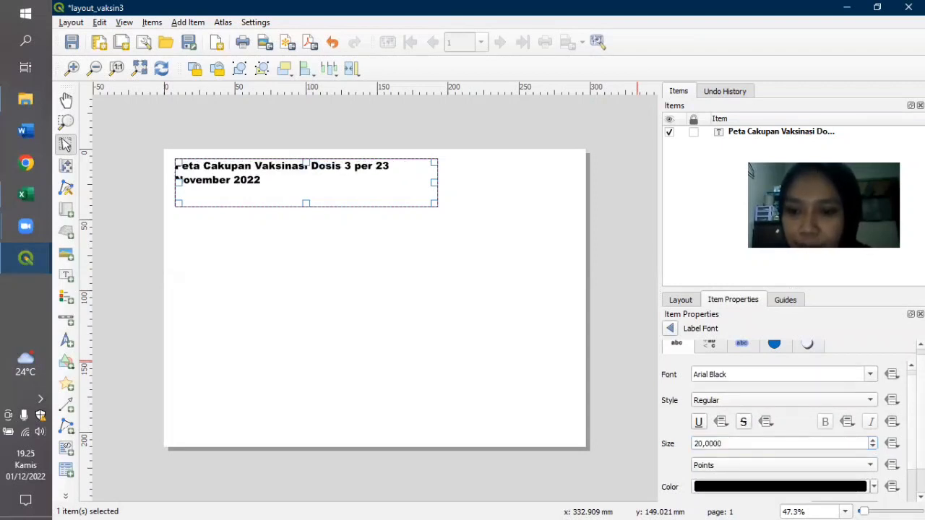
{"action": "scroll", "coordinate": [784, 426], "scroll_direction": "down", "scroll_amount": 3}
{"action": "scroll", "coordinate": [784, 434], "scroll_direction": "up", "scroll_amount": 4}
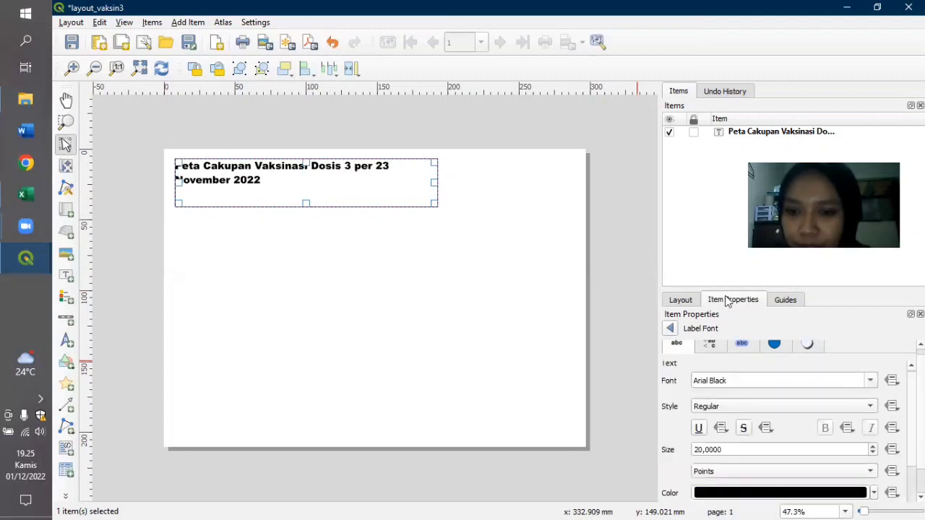
{"action": "left_click", "coordinate": [670, 329]}
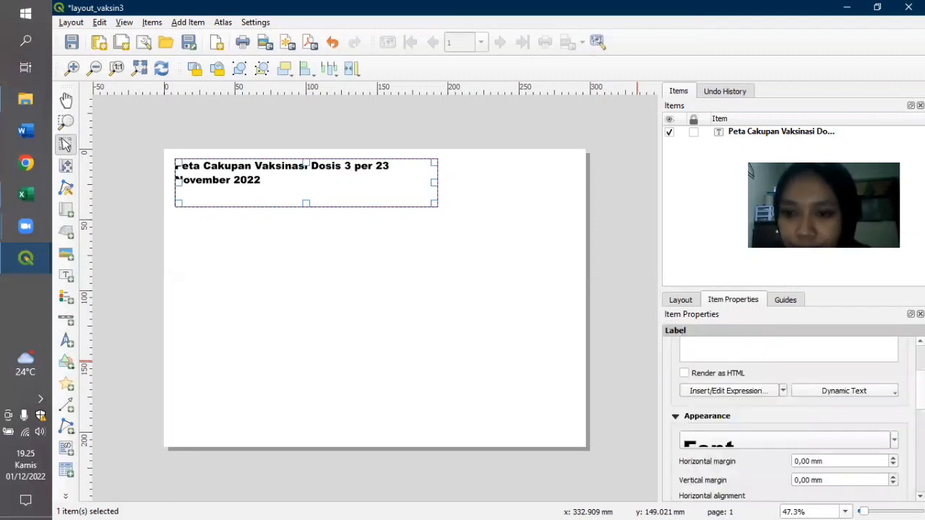
Align the title text to Center horizontally and Middle vertically within its label
{"action": "scroll", "coordinate": [744, 393], "scroll_direction": "down", "scroll_amount": 4}
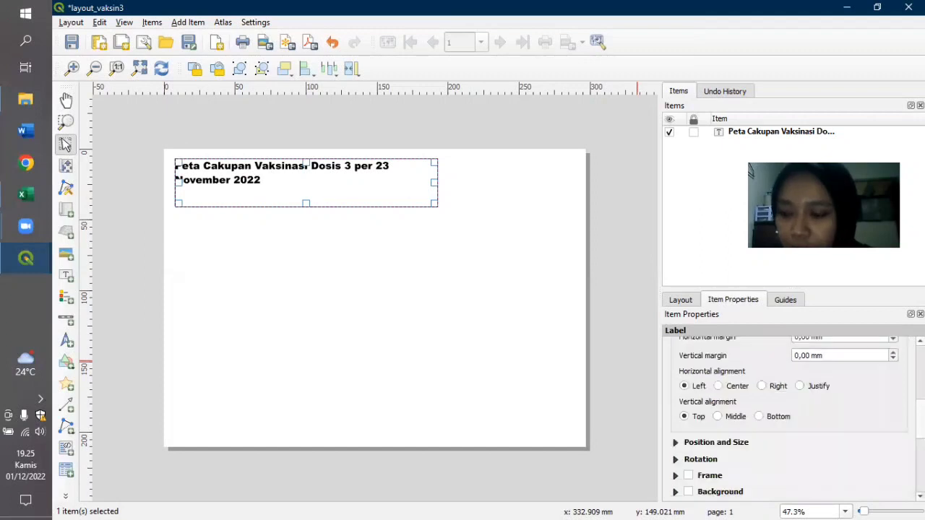
{"action": "left_click", "coordinate": [728, 388]}
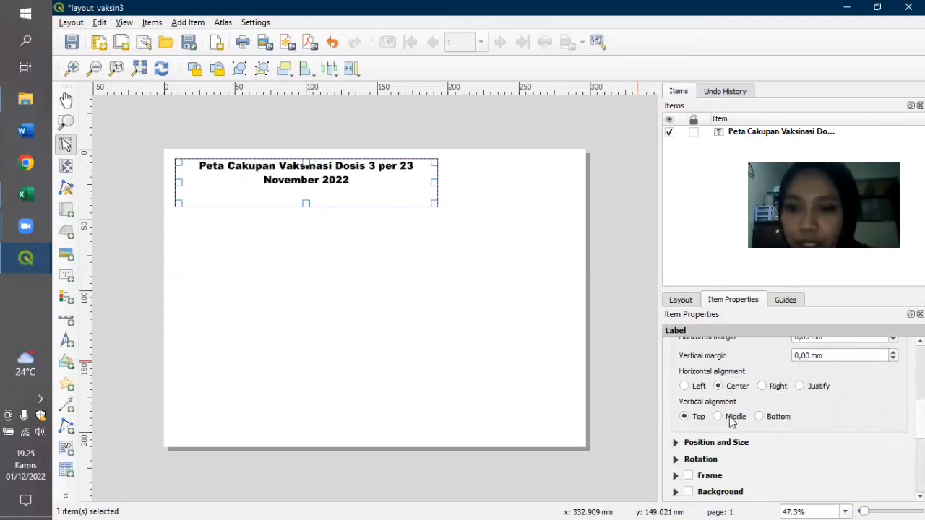
{"action": "left_click", "coordinate": [731, 419]}
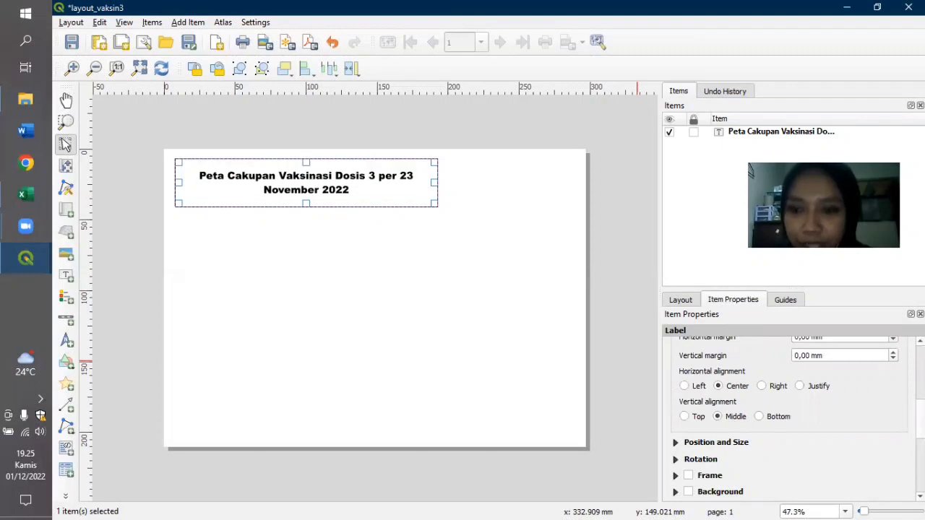
Enable a frame around the title label and colour it light purple from the recent colors
{"action": "scroll", "coordinate": [720, 377], "scroll_direction": "down", "scroll_amount": 3}
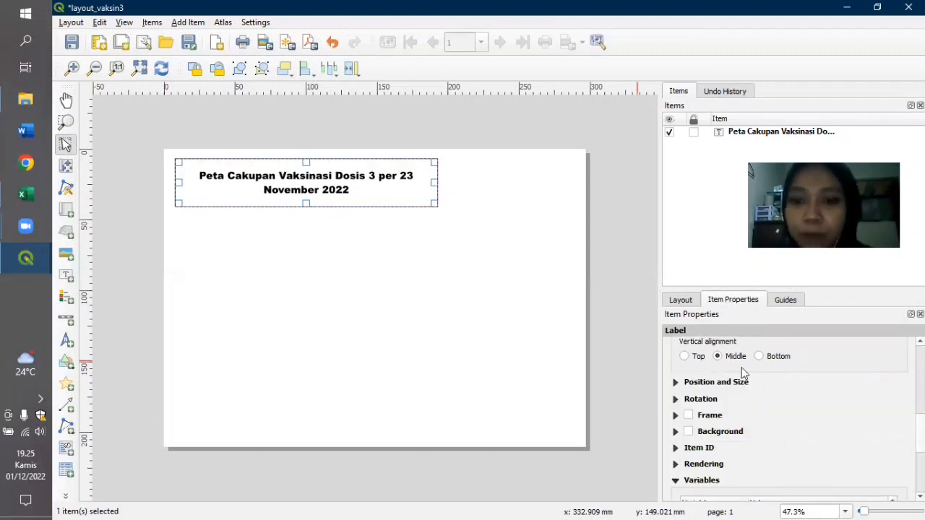
{"action": "left_click", "coordinate": [706, 408]}
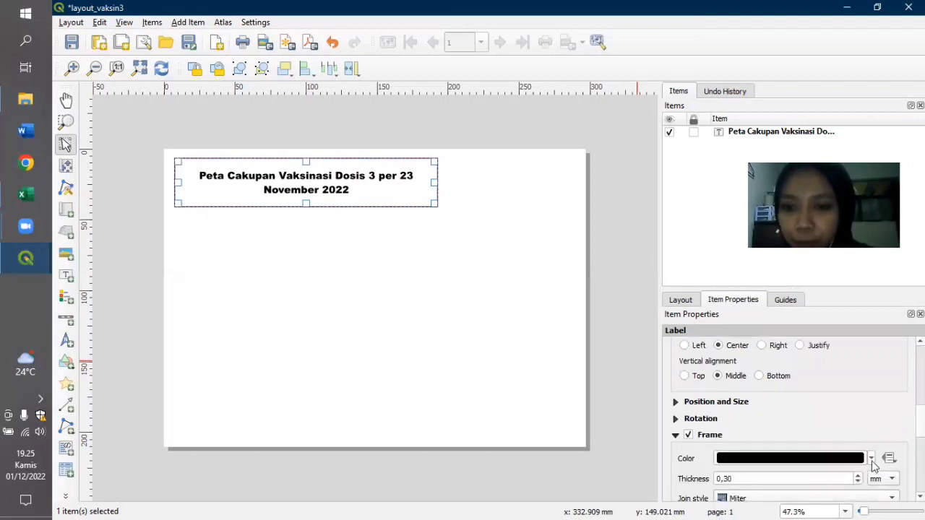
{"action": "left_click", "coordinate": [872, 463]}
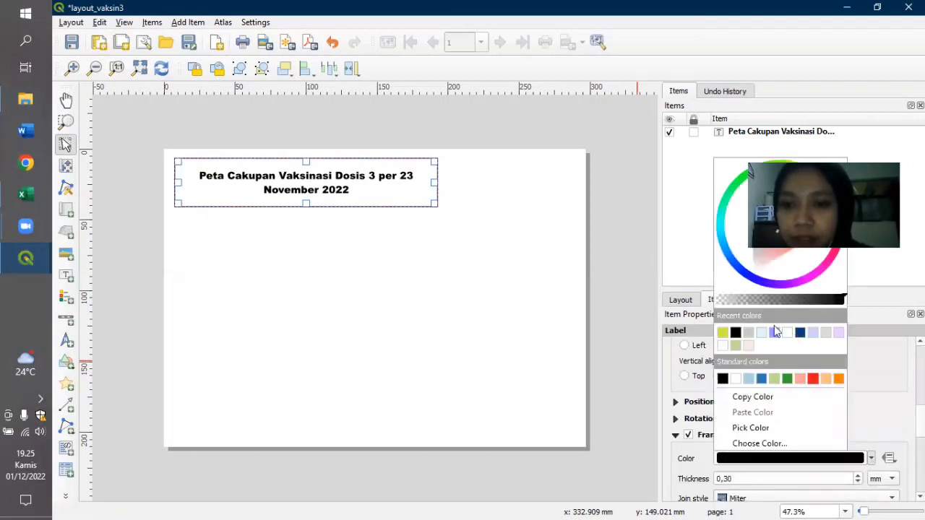
{"action": "left_click", "coordinate": [773, 332]}
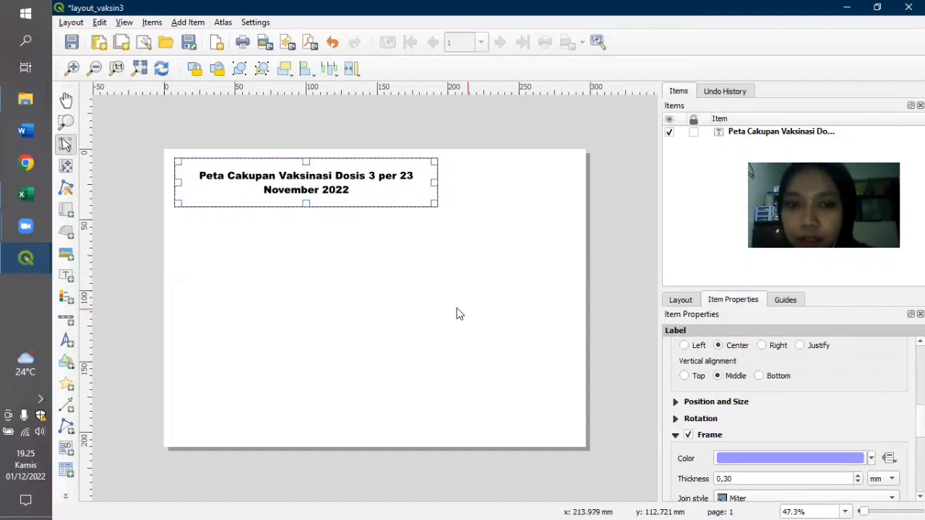
{"action": "left_click", "coordinate": [621, 337]}
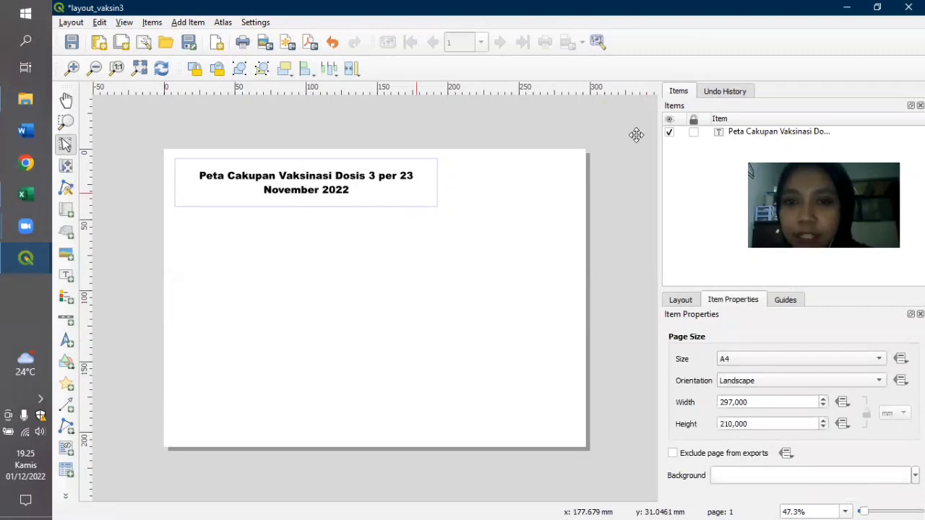
Change the title label's frame colour to dark blue from the recent colors
{"action": "left_click", "coordinate": [730, 132]}
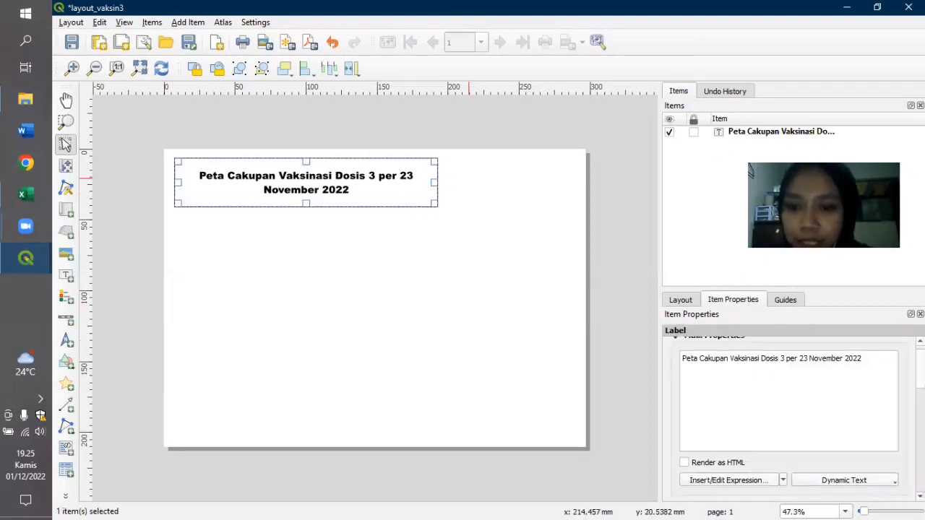
{"action": "scroll", "coordinate": [788, 412], "scroll_direction": "down", "scroll_amount": 5}
{"action": "scroll", "coordinate": [788, 419], "scroll_direction": "down", "scroll_amount": 5}
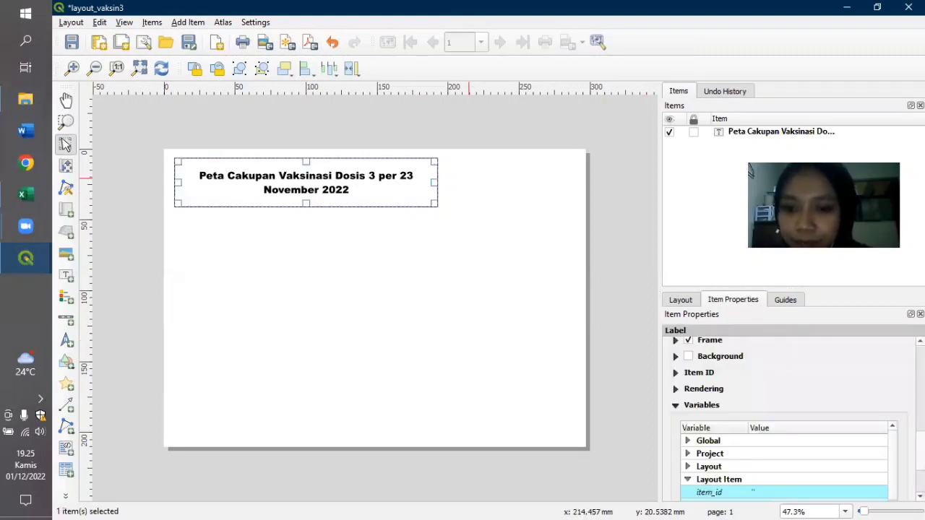
{"action": "scroll", "coordinate": [758, 399], "scroll_direction": "down", "scroll_amount": 1}
{"action": "scroll", "coordinate": [683, 437], "scroll_direction": "up", "scroll_amount": 3}
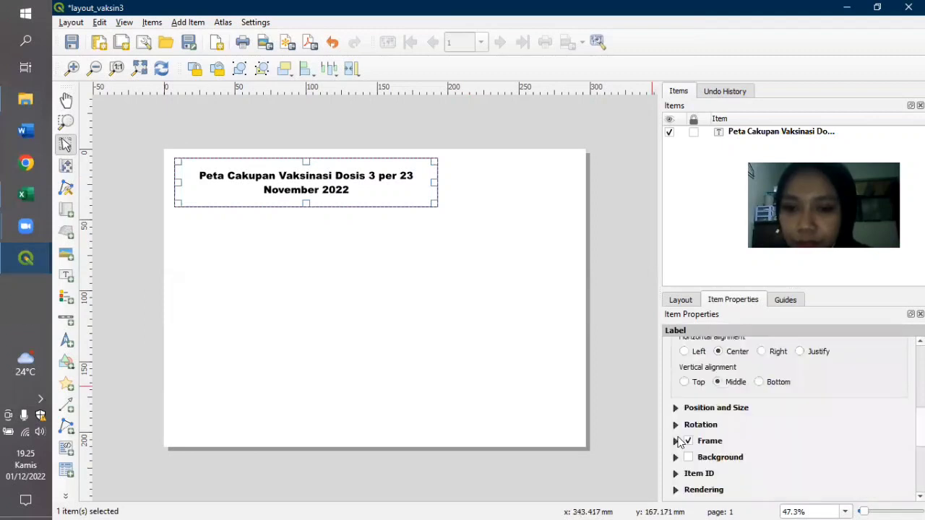
{"action": "left_click", "coordinate": [675, 440]}
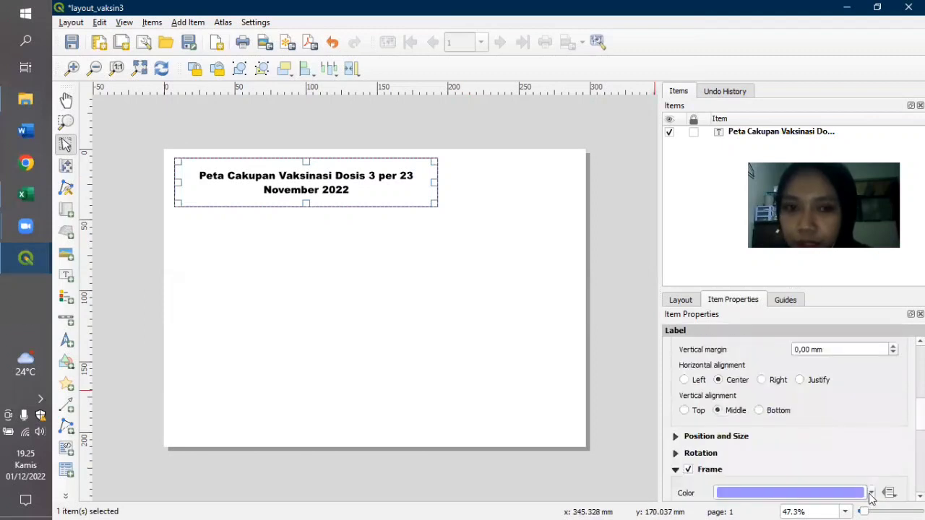
{"action": "left_click", "coordinate": [871, 495]}
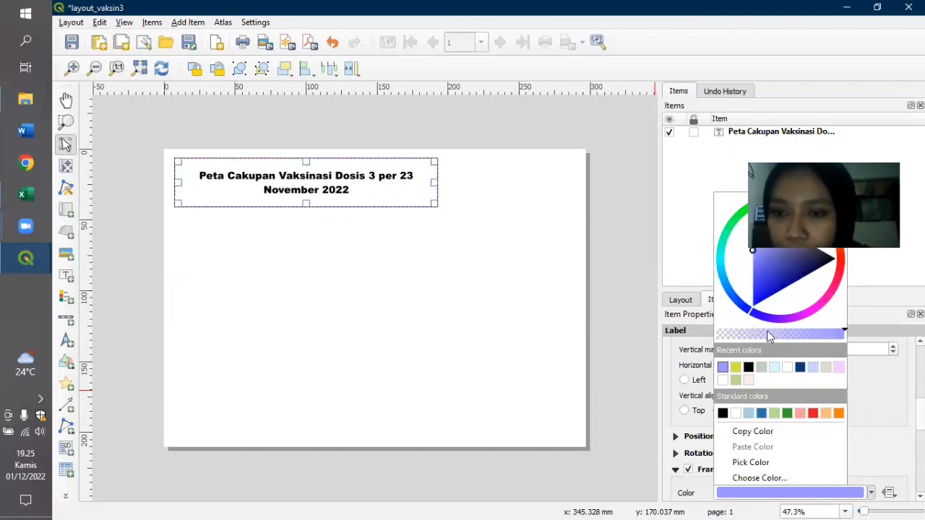
{"action": "left_click", "coordinate": [800, 367]}
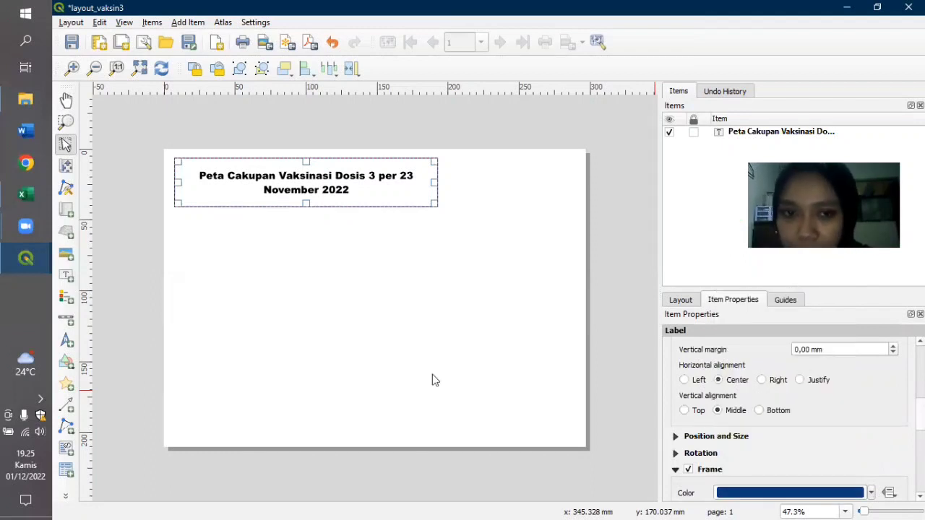
{"action": "left_click", "coordinate": [433, 379]}
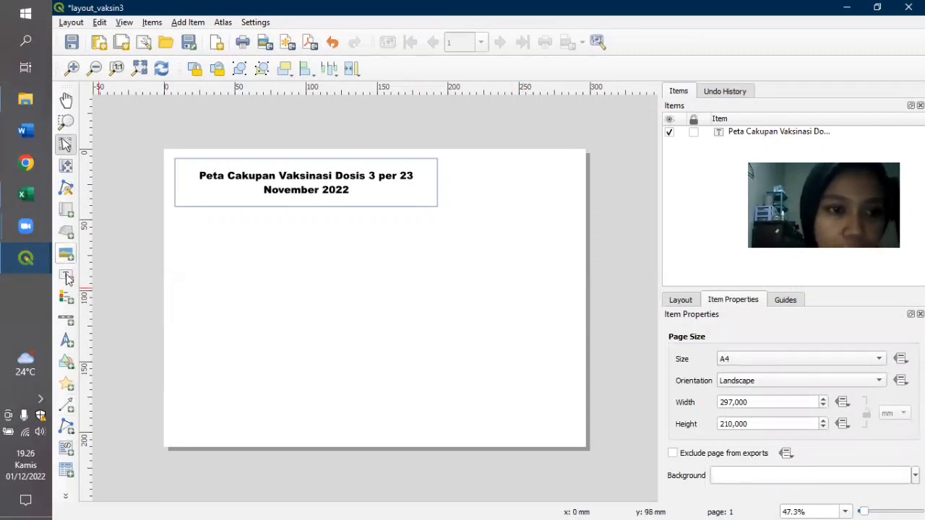
Draw a rectangle about 93 mm wide and 196 mm high along the page's right side, beside the title label
{"action": "left_click", "coordinate": [67, 363]}
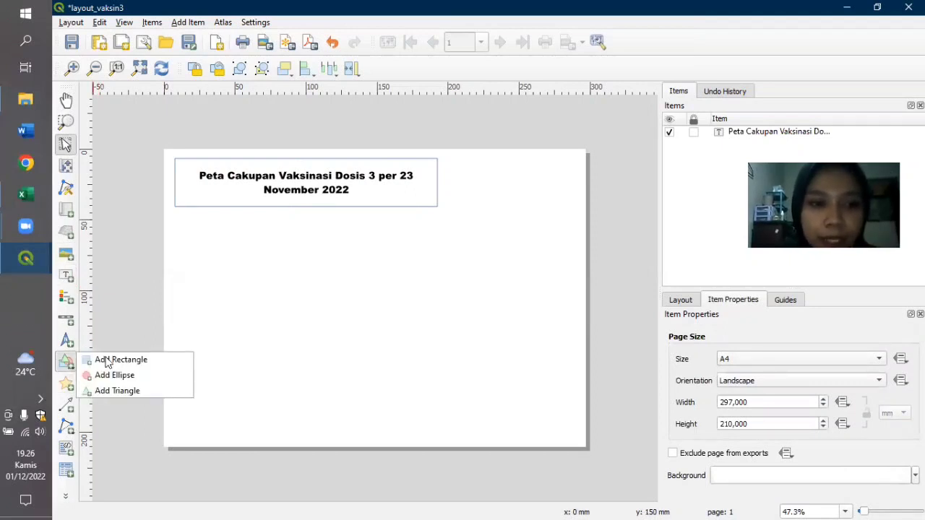
{"action": "left_click", "coordinate": [107, 360]}
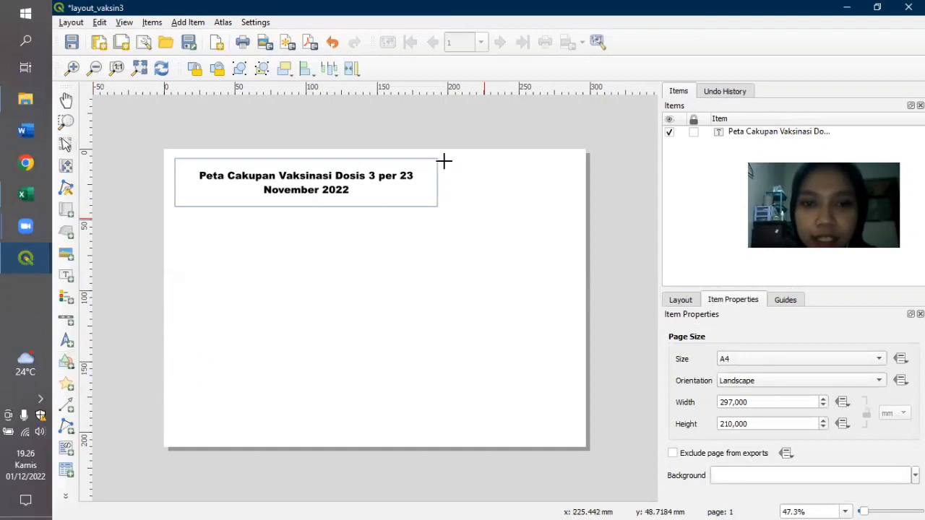
{"action": "left_click_drag", "start_coordinate": [502, 171], "coordinate": [578, 437]}
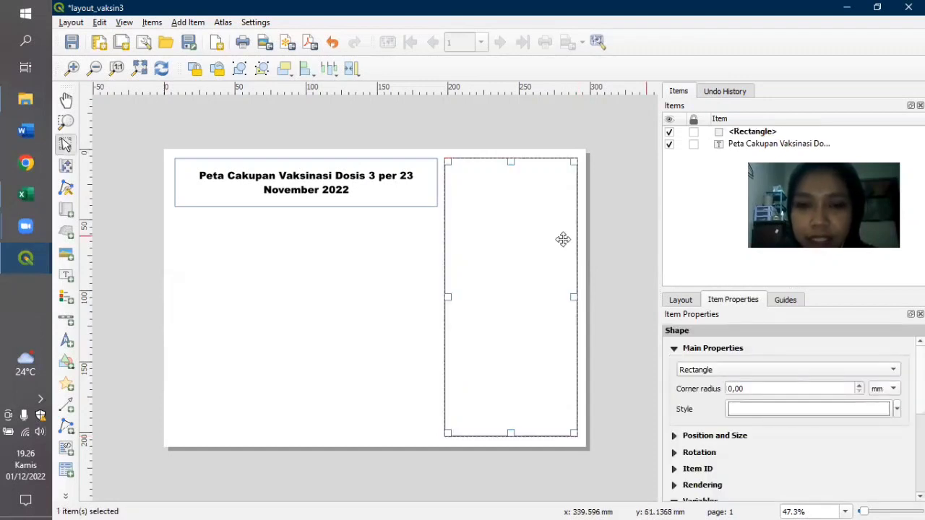
{"action": "left_click", "coordinate": [603, 257]}
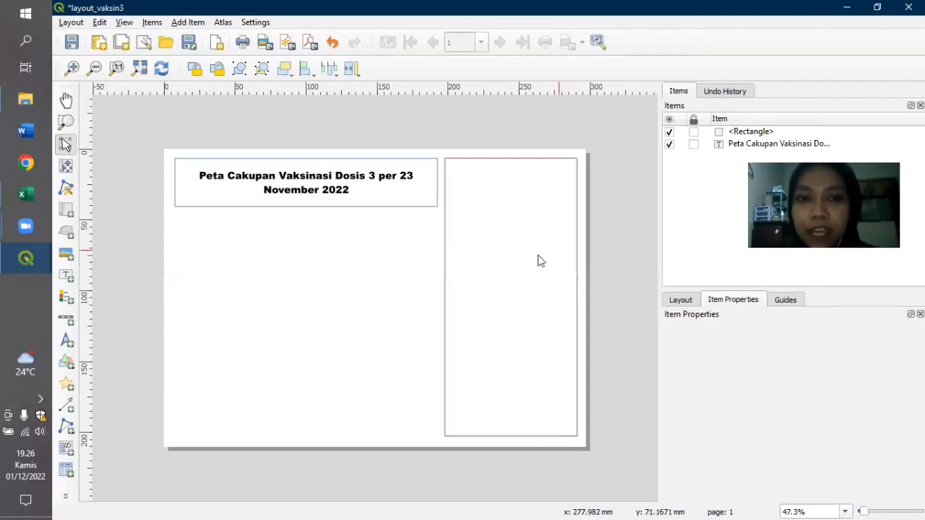
Add a map below the title label and size it to about 185 mm wide and 150 mm high
{"action": "left_click", "coordinate": [537, 254]}
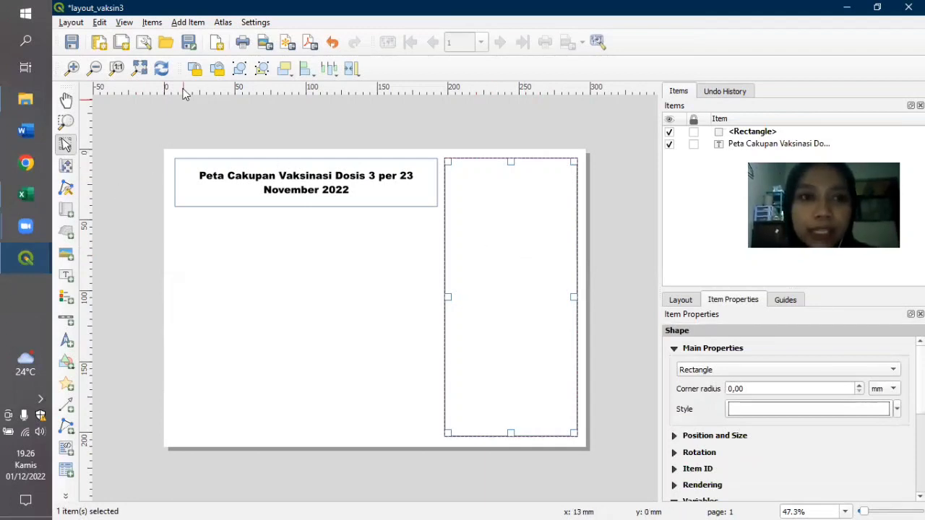
{"action": "key", "text": "alt+a"}
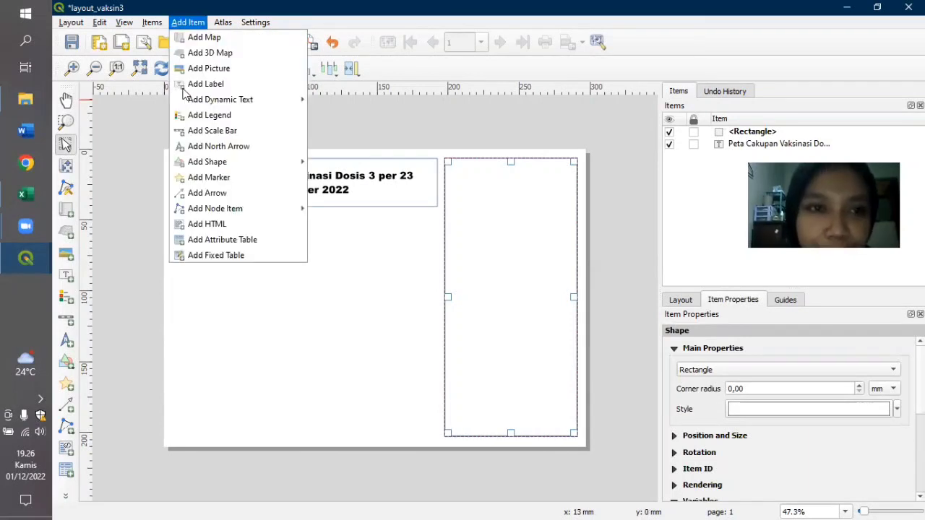
{"action": "left_click", "coordinate": [195, 38]}
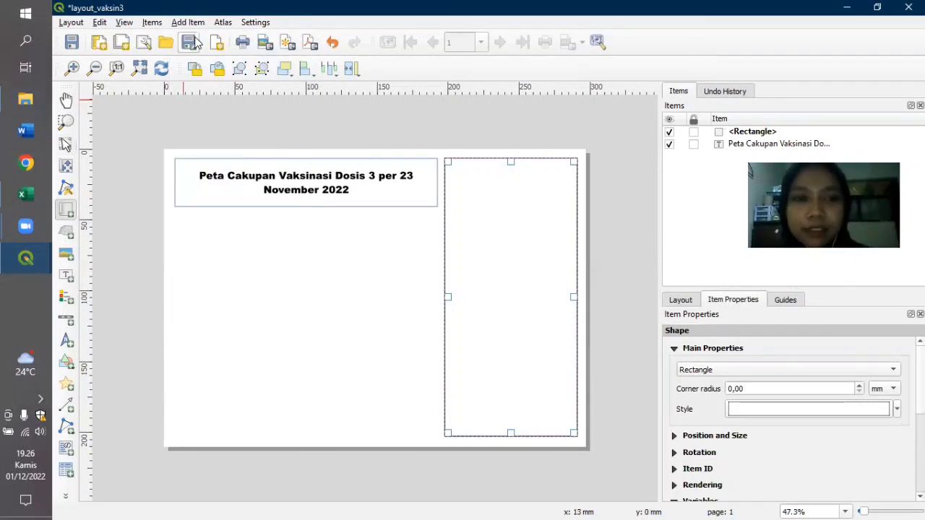
{"action": "left_click_drag", "start_coordinate": [174, 217], "coordinate": [282, 269]}
{"action": "left_click_drag", "start_coordinate": [369, 320], "coordinate": [440, 440]}
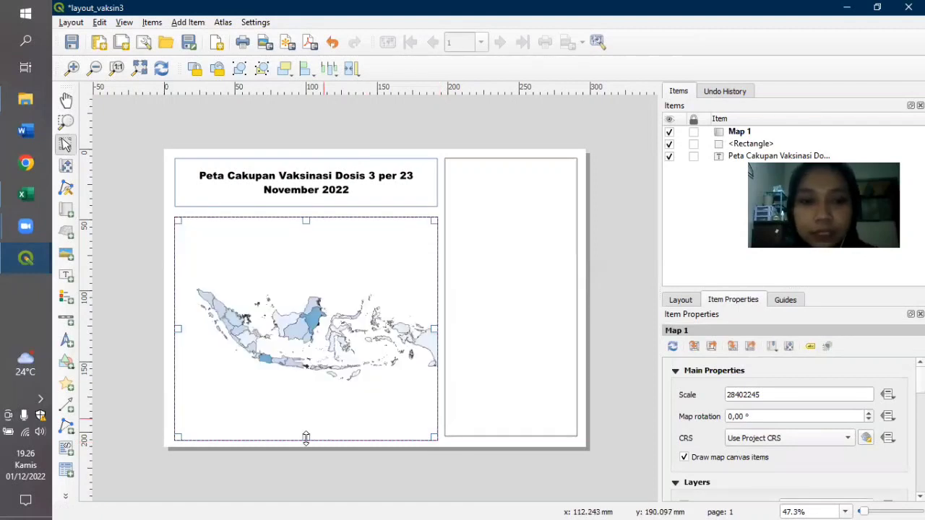
{"action": "left_click_drag", "start_coordinate": [306, 439], "coordinate": [305, 427]}
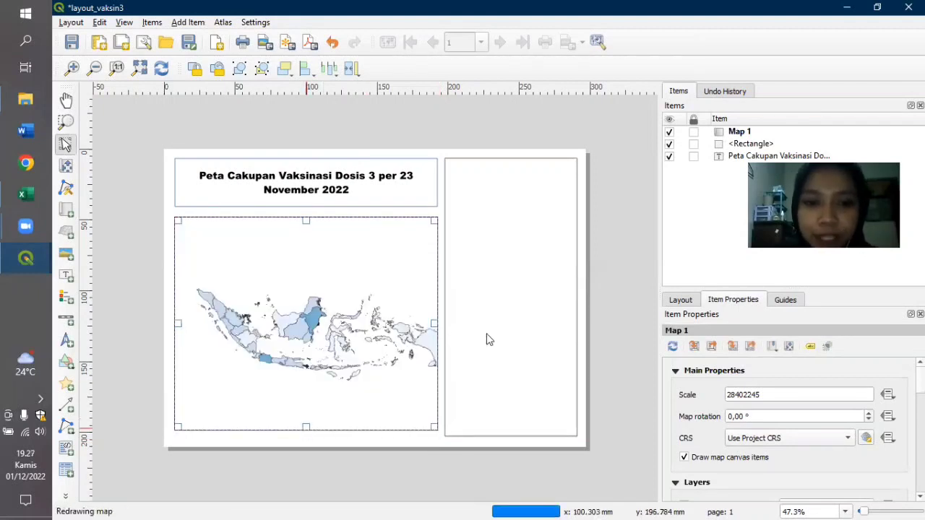
Shorten the rectangle beside the title to about 38 mm high and widen the map to about 281 mm
{"action": "left_click", "coordinate": [513, 431]}
{"action": "left_click_drag", "start_coordinate": [514, 431], "coordinate": [524, 210]}
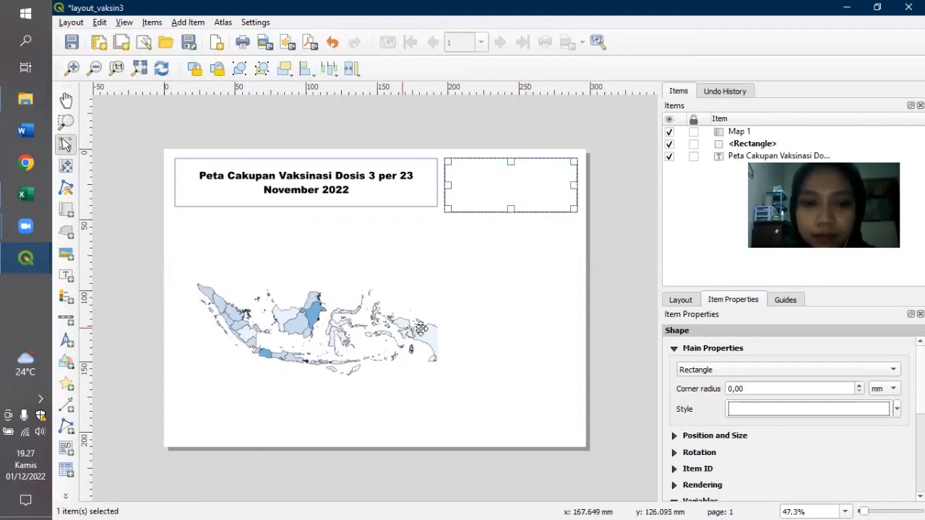
{"action": "left_click", "coordinate": [429, 329]}
{"action": "left_click_drag", "start_coordinate": [492, 322], "coordinate": [575, 329]}
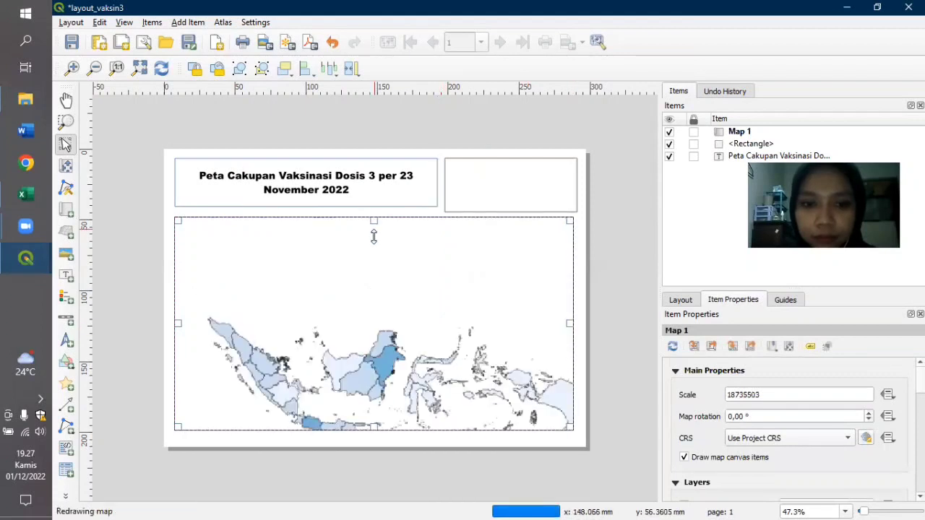
Lower the map's upper edge to make it about 121 mm high and shorten the title label to about 29 mm high
{"action": "left_click_drag", "start_coordinate": [372, 221], "coordinate": [377, 263]}
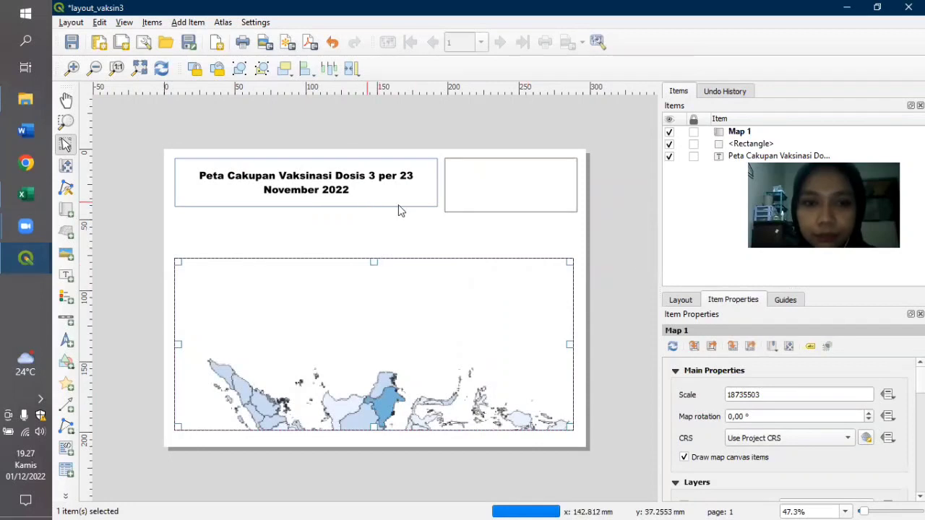
{"action": "left_click", "coordinate": [311, 203]}
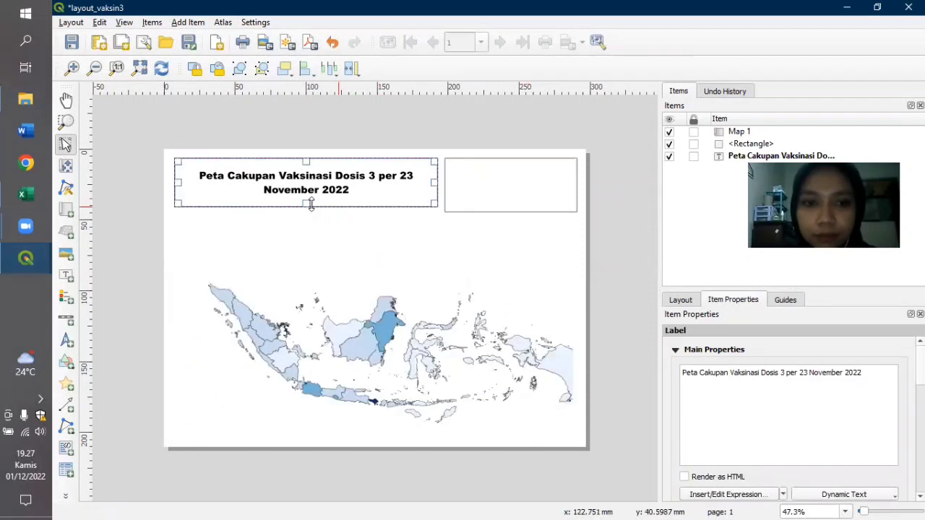
{"action": "left_click_drag", "start_coordinate": [305, 192], "coordinate": [305, 191]}
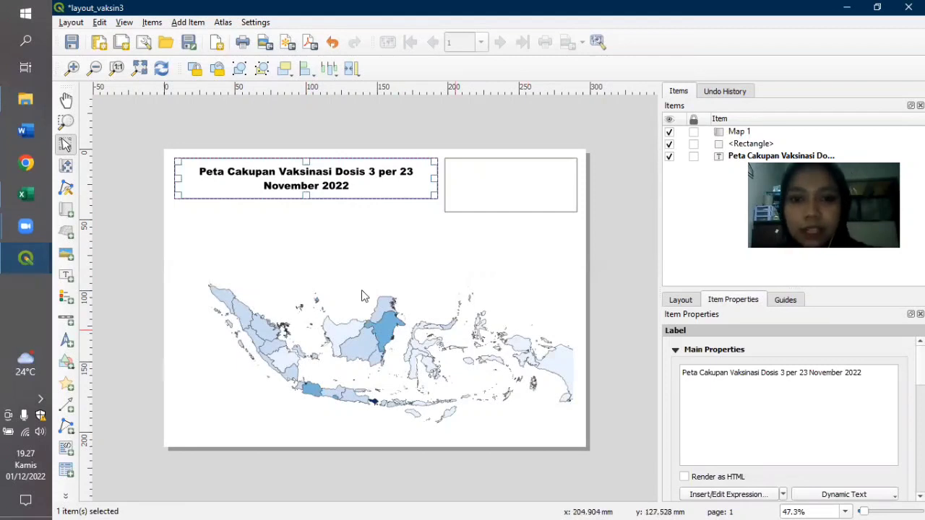
Set the scale of Map 1 to 20000000
{"action": "left_click", "coordinate": [384, 343]}
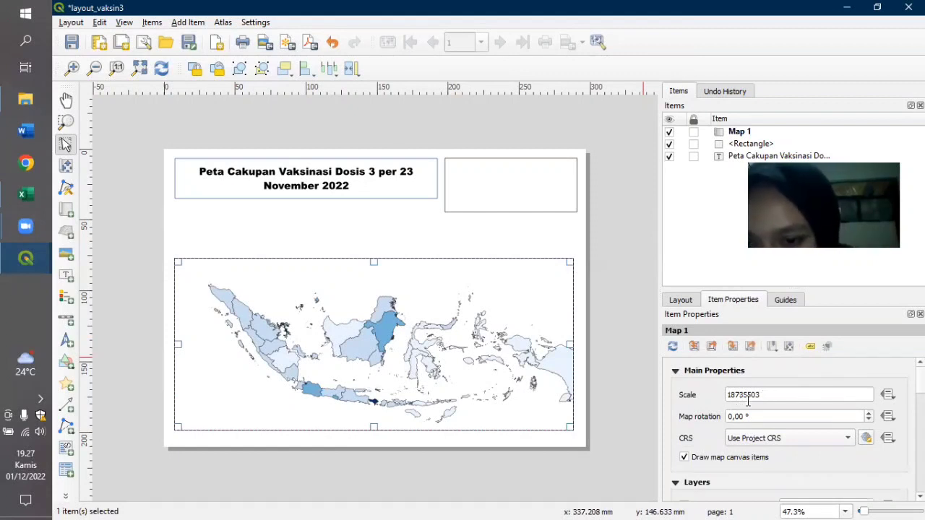
{"action": "left_click_drag", "start_coordinate": [758, 396], "coordinate": [707, 397]}
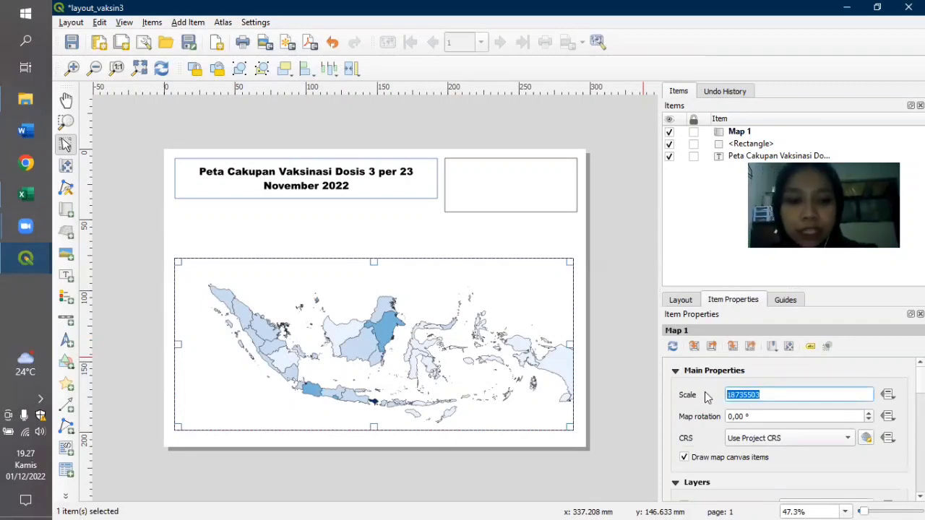
{"action": "type", "text": "200"}
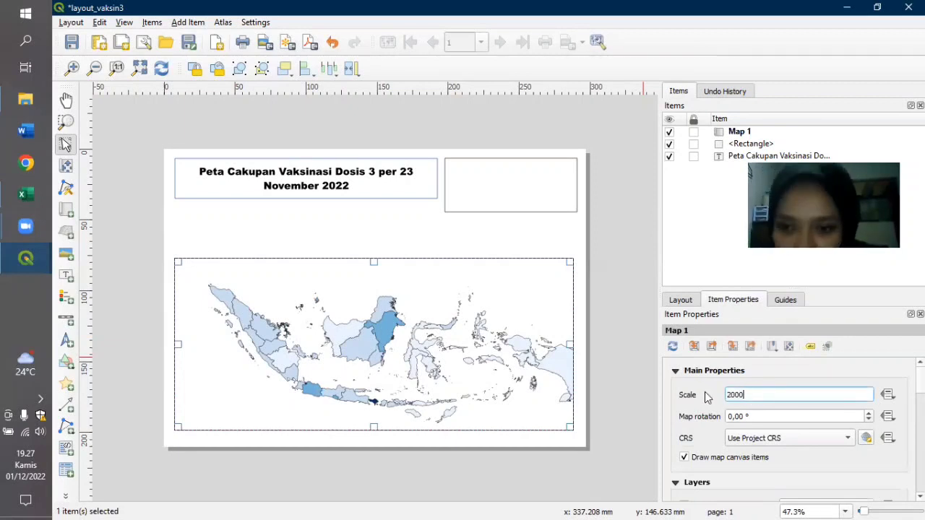
{"action": "type", "text": "0000"}
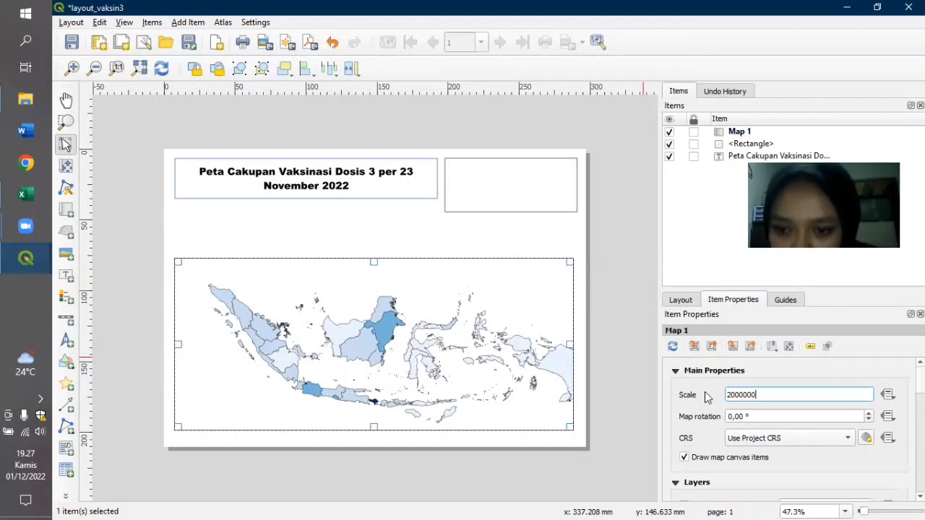
{"action": "type", "text": "0"}
{"action": "key", "text": "Return"}
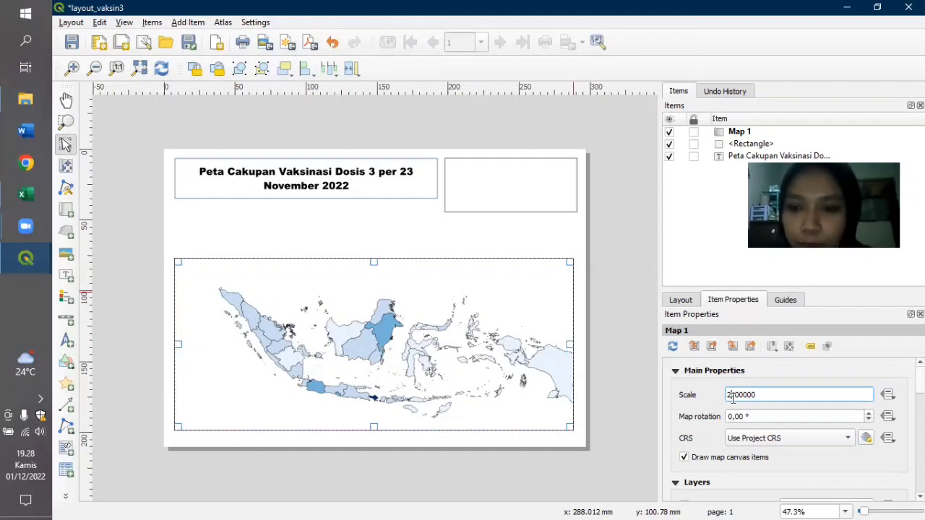
Move the map content left so all of Indonesia fits inside the frame, and restore the scale to 20000000
{"action": "left_click", "coordinate": [791, 348]}
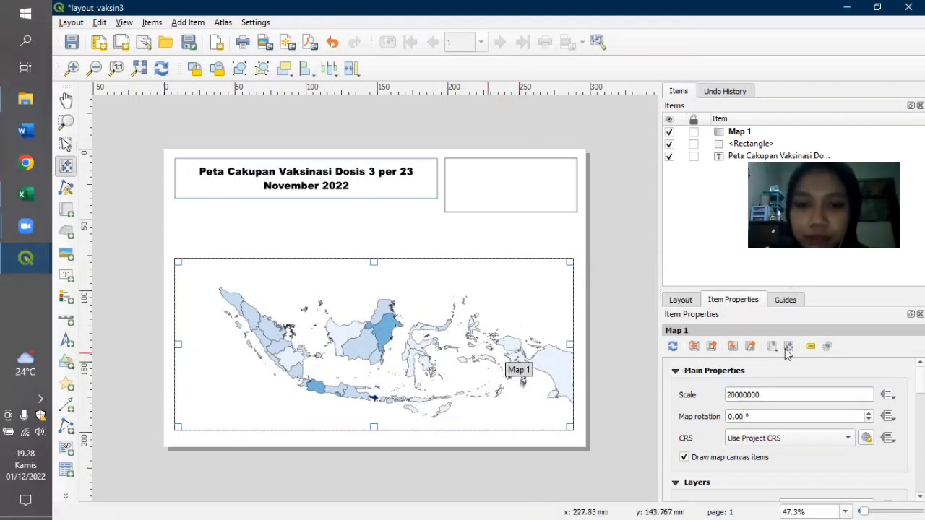
{"action": "mouse_move", "coordinate": [434, 357]}
{"action": "left_mouse_down"}
{"action": "mouse_move", "coordinate": [410, 358]}
{"action": "mouse_move", "coordinate": [426, 356]}
{"action": "left_mouse_up"}
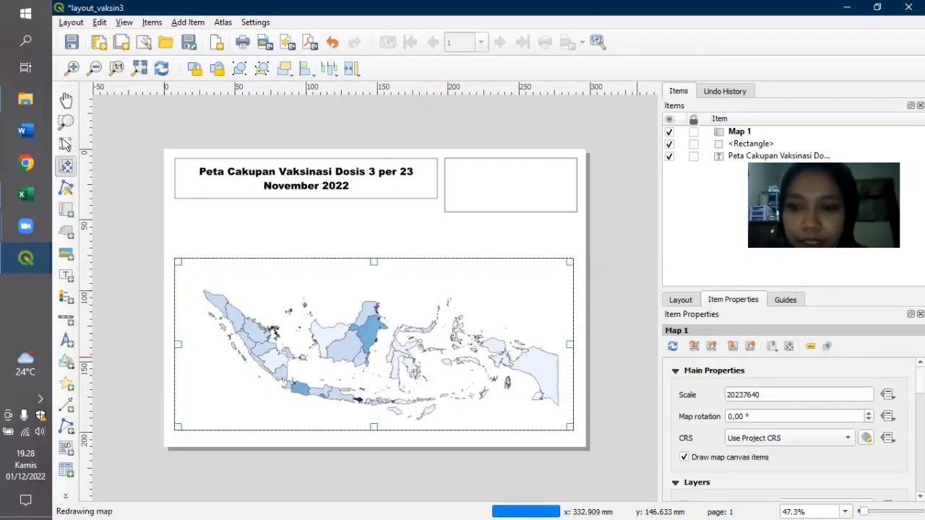
{"action": "left_click_drag", "start_coordinate": [763, 396], "coordinate": [716, 394]}
{"action": "type", "text": "2"}
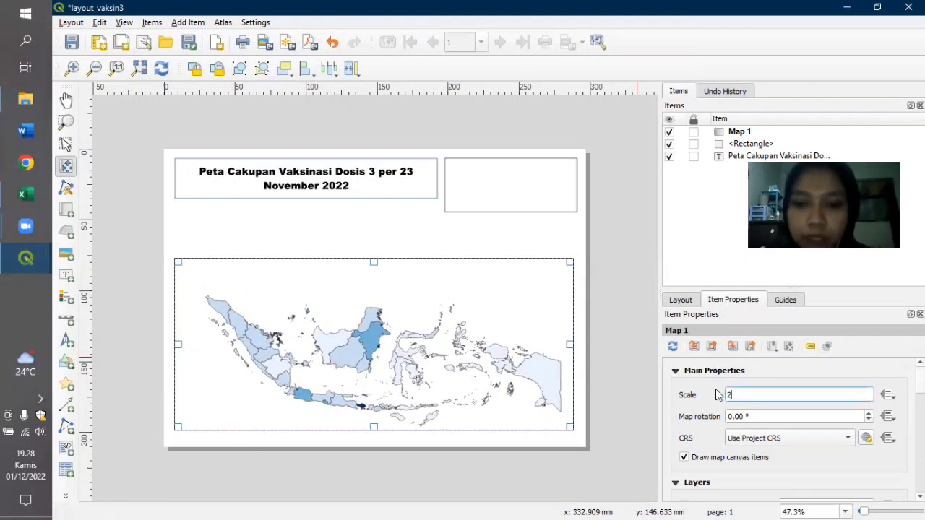
{"action": "type", "text": "0000"}
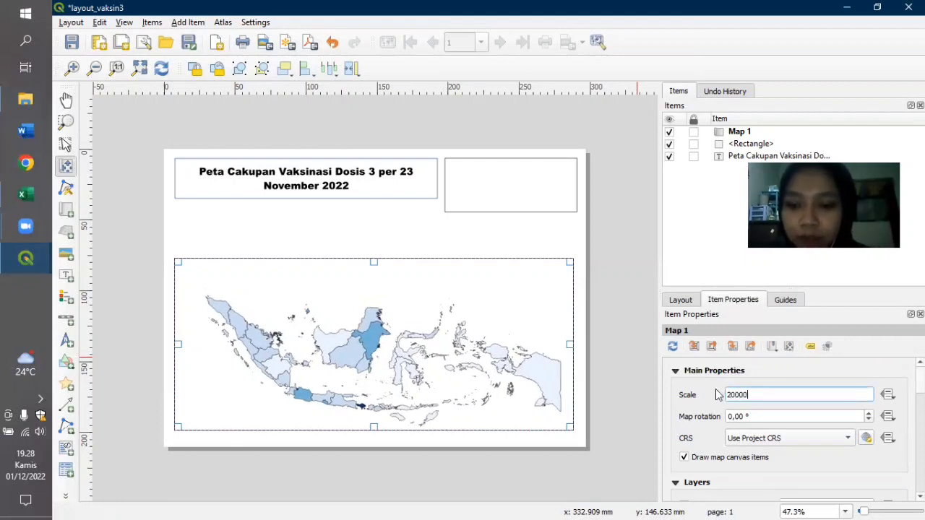
{"action": "type", "text": "000"}
{"action": "key", "text": "Return"}
Set the map's background colour to a muted grey-green
{"action": "scroll", "coordinate": [787, 434], "scroll_direction": "down", "scroll_amount": 5}
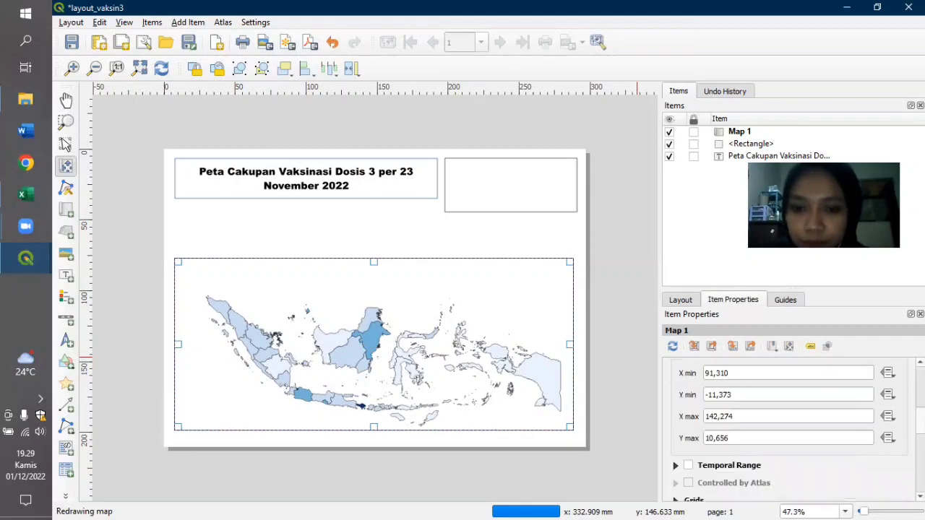
{"action": "scroll", "coordinate": [788, 434], "scroll_direction": "down", "scroll_amount": 4}
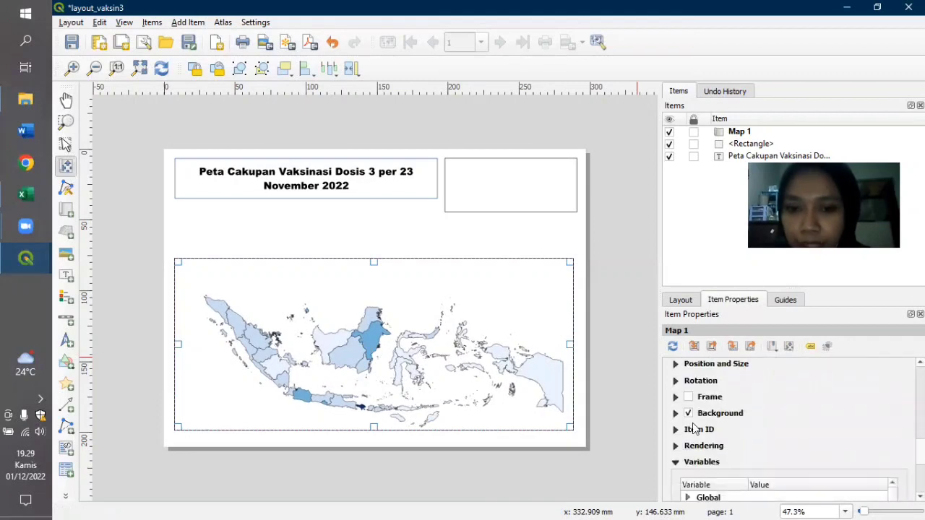
{"action": "left_click", "coordinate": [675, 412]}
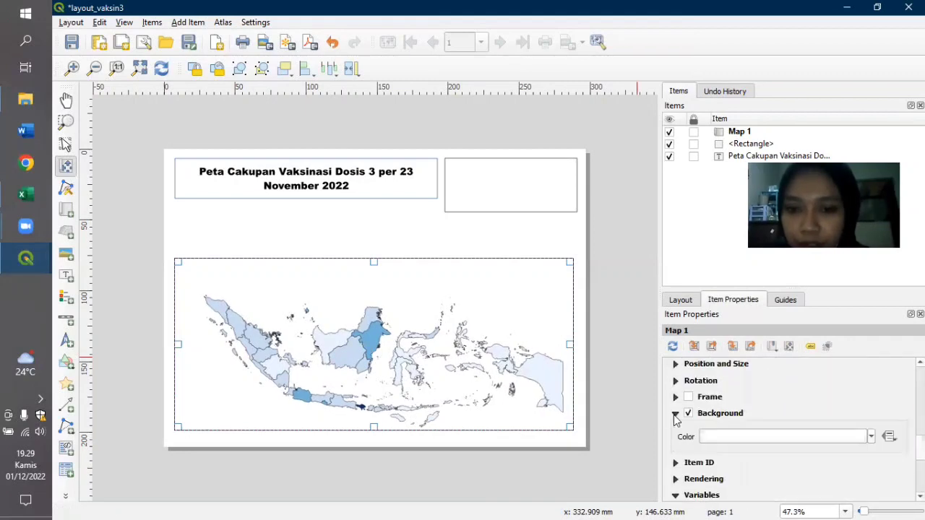
{"action": "left_click", "coordinate": [871, 437]}
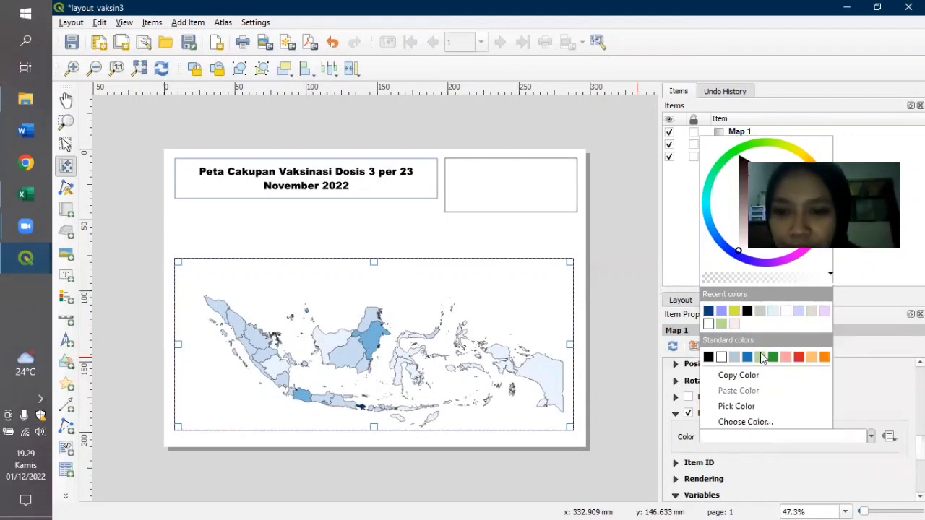
{"action": "left_click", "coordinate": [761, 357]}
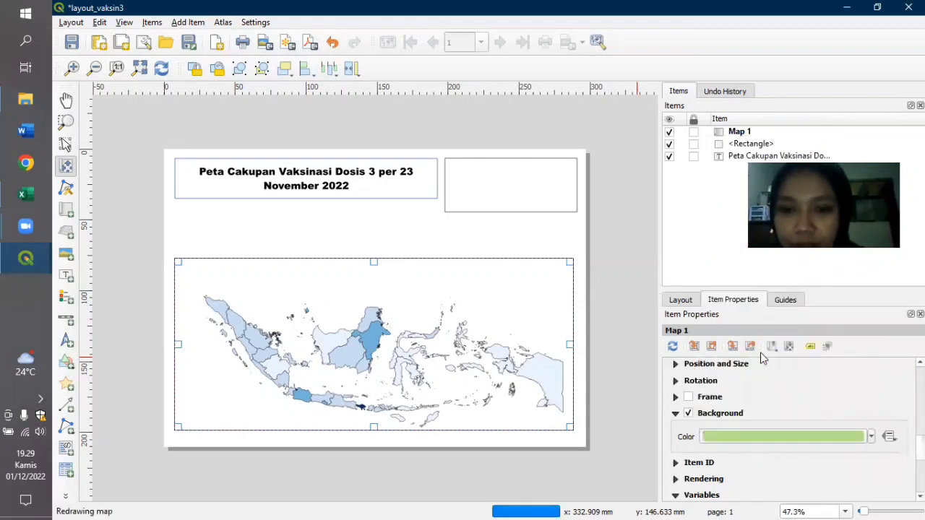
{"action": "left_click", "coordinate": [872, 436]}
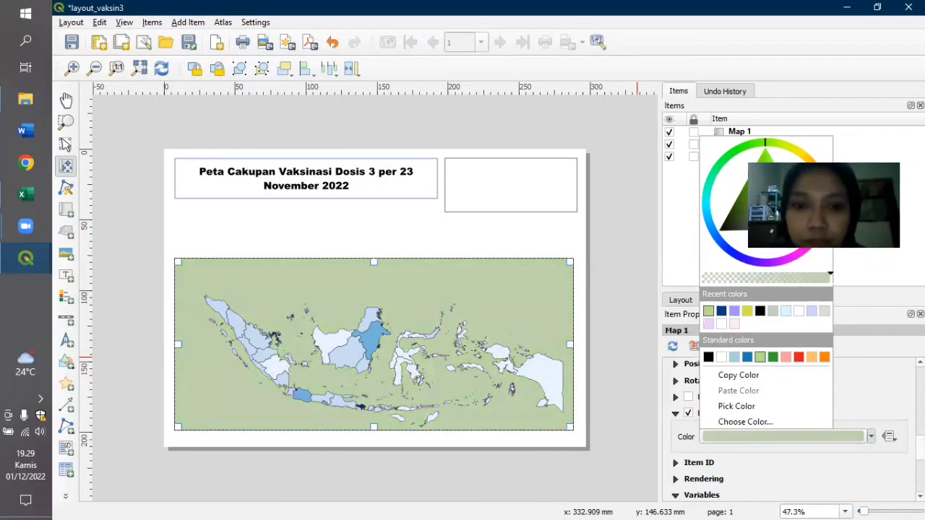
{"action": "left_click", "coordinate": [785, 220]}
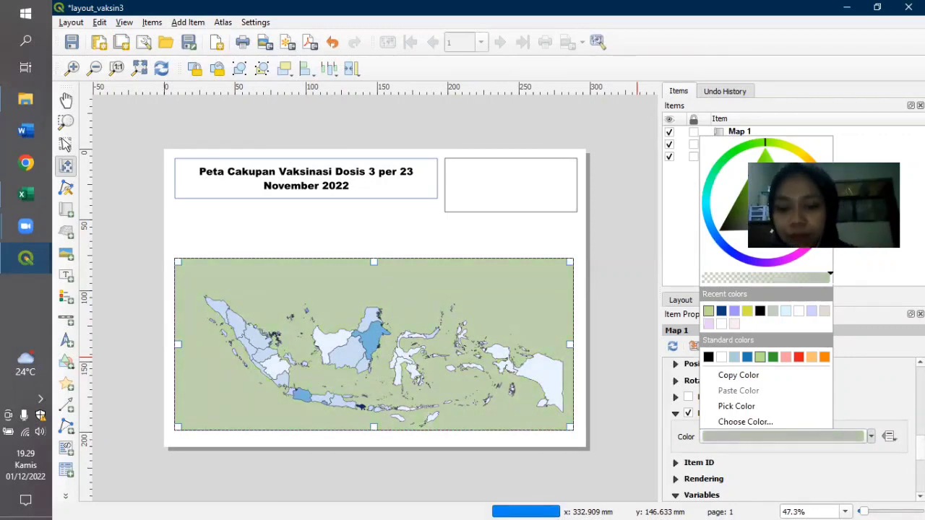
{"action": "left_click", "coordinate": [776, 311]}
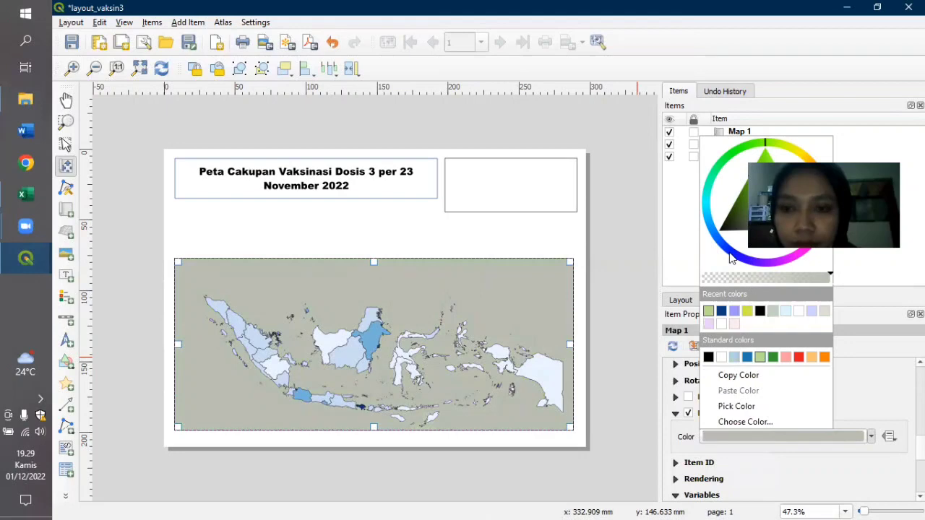
{"action": "left_click", "coordinate": [651, 359]}
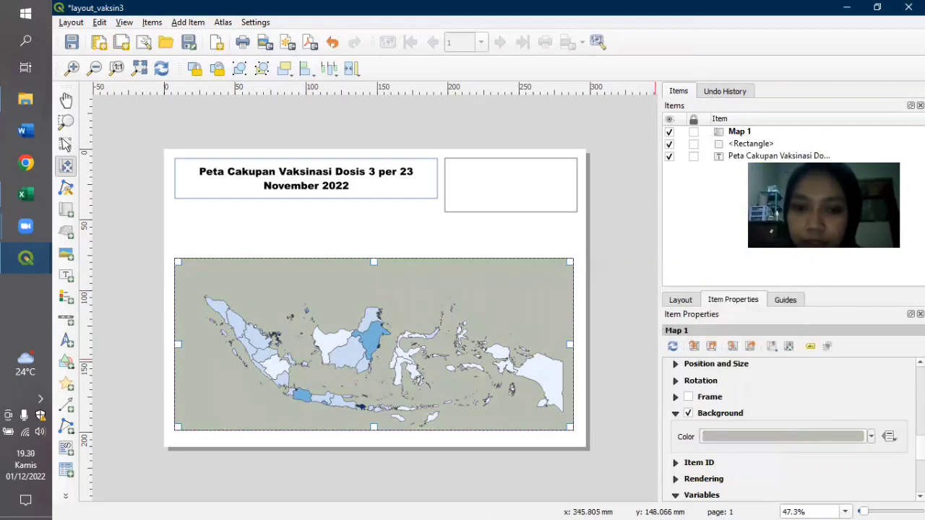
Enlarge the map to scale 19000000 and shift its content up and left so all of Indonesia fits inside the frame
{"action": "scroll", "coordinate": [788, 419], "scroll_direction": "up", "scroll_amount": 5}
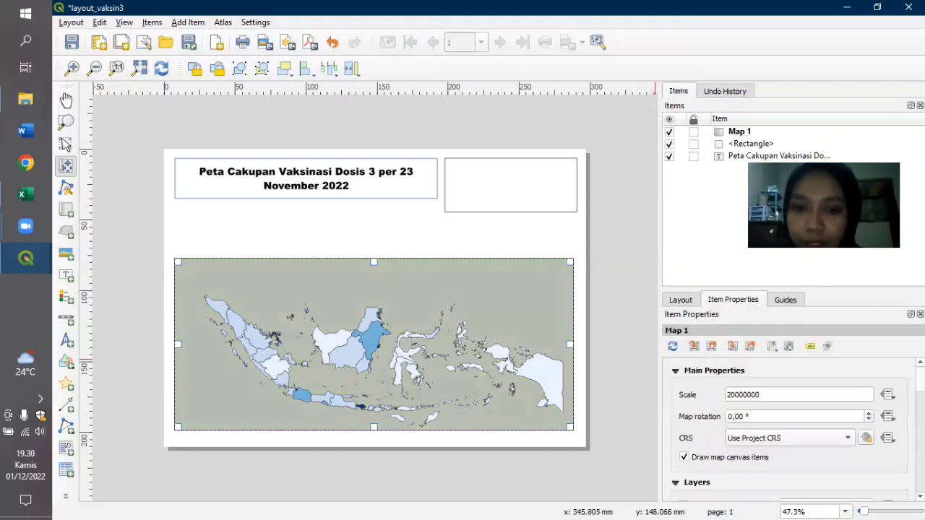
{"action": "left_click", "coordinate": [734, 394]}
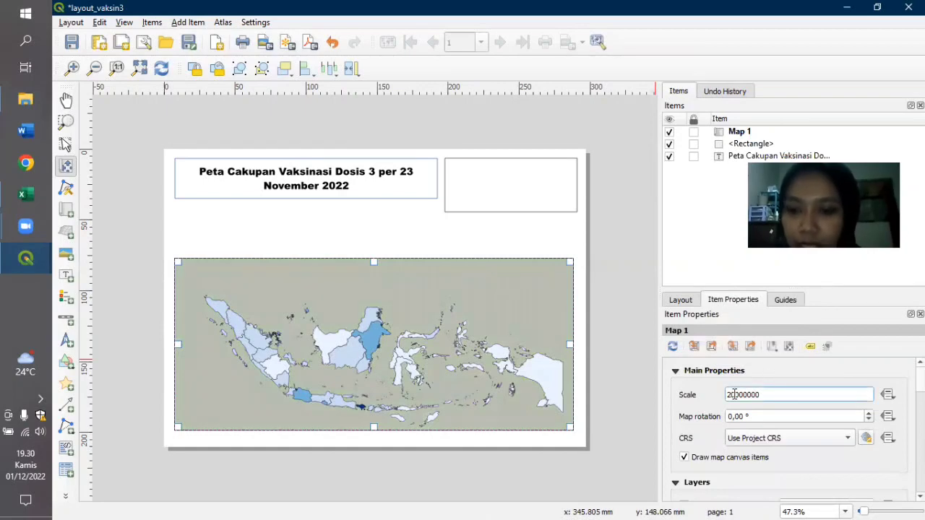
{"action": "key", "text": "BackSpace"}
{"action": "key", "text": "BackSpace"}
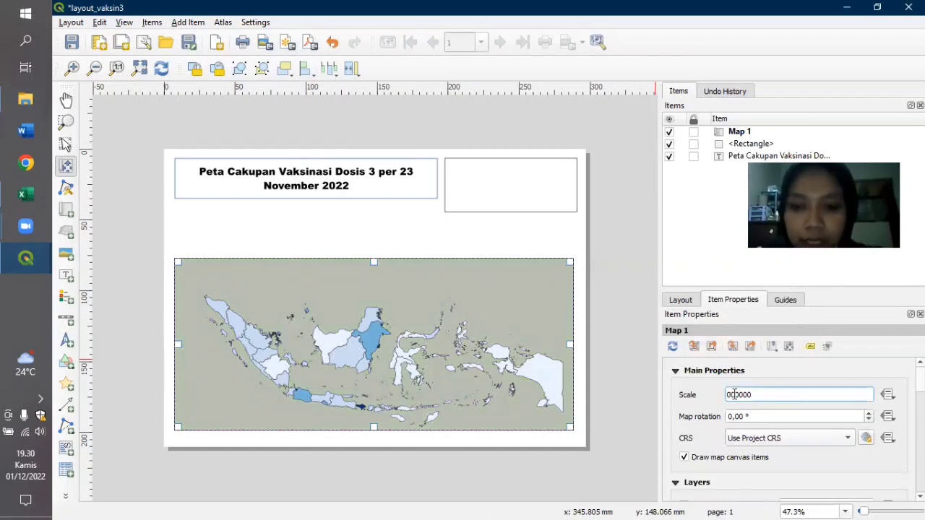
{"action": "type", "text": "15"}
{"action": "key", "text": "Return"}
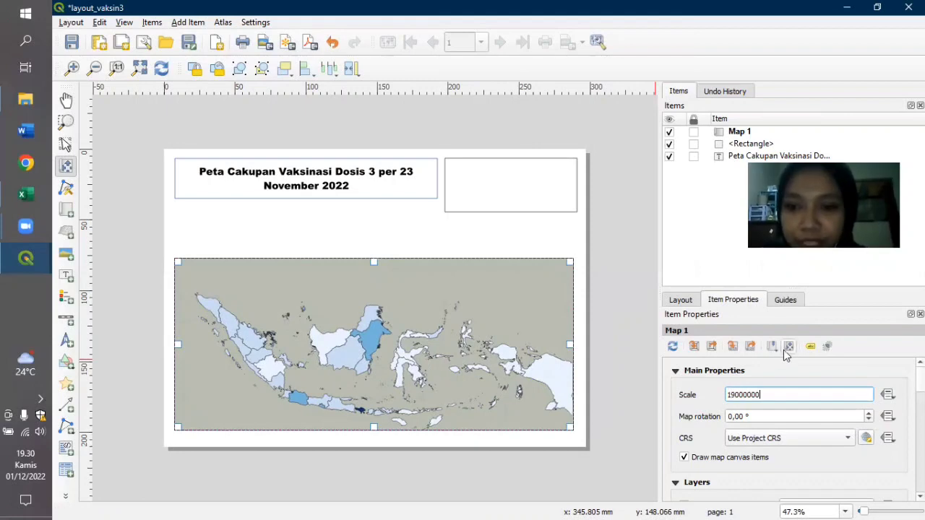
{"action": "left_click_drag", "start_coordinate": [437, 388], "coordinate": [427, 381]}
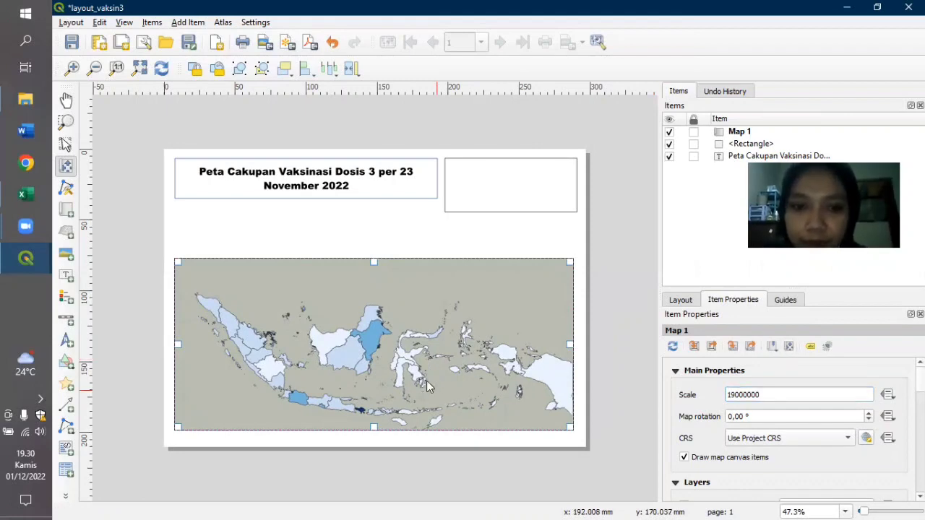
{"action": "scroll", "coordinate": [428, 381], "scroll_direction": "up", "scroll_amount": 1}
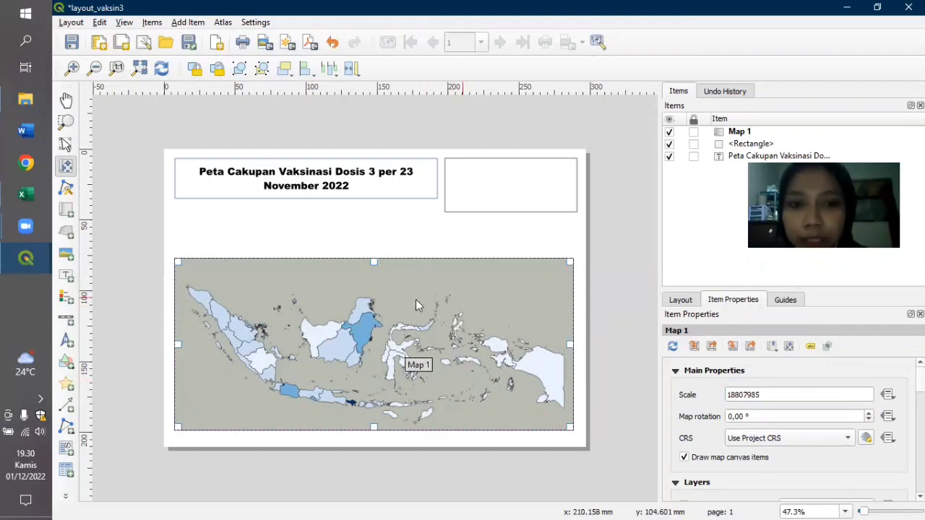
Switch to the main QGIS project window and close the Layout Manager
{"action": "left_click", "coordinate": [26, 258]}
{"action": "left_click", "coordinate": [125, 213]}
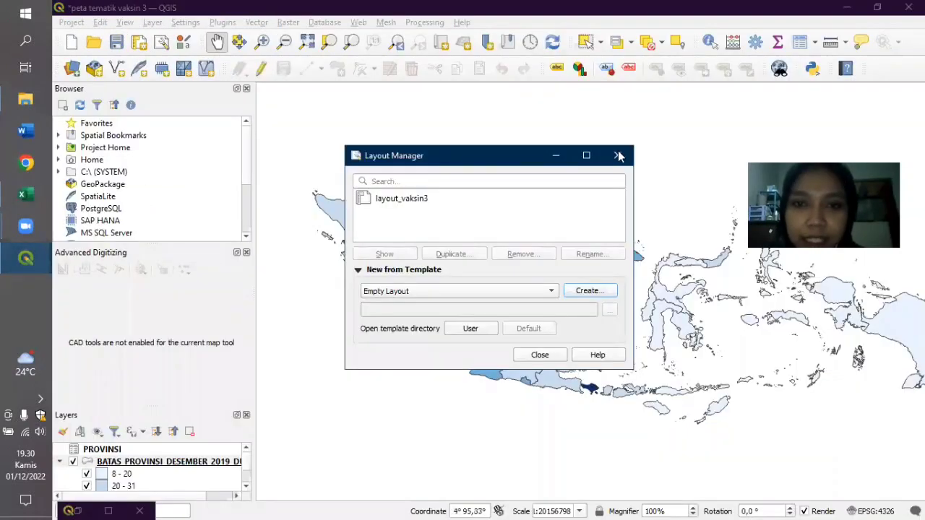
{"action": "left_click", "coordinate": [617, 153]}
{"action": "left_click", "coordinate": [245, 477]}
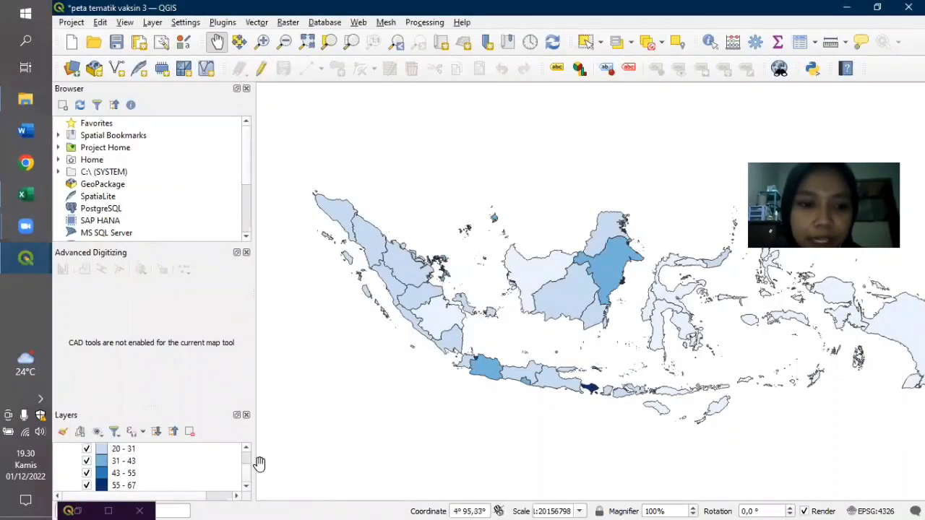
{"action": "scroll", "coordinate": [245, 478], "scroll_direction": "up", "scroll_amount": 1}
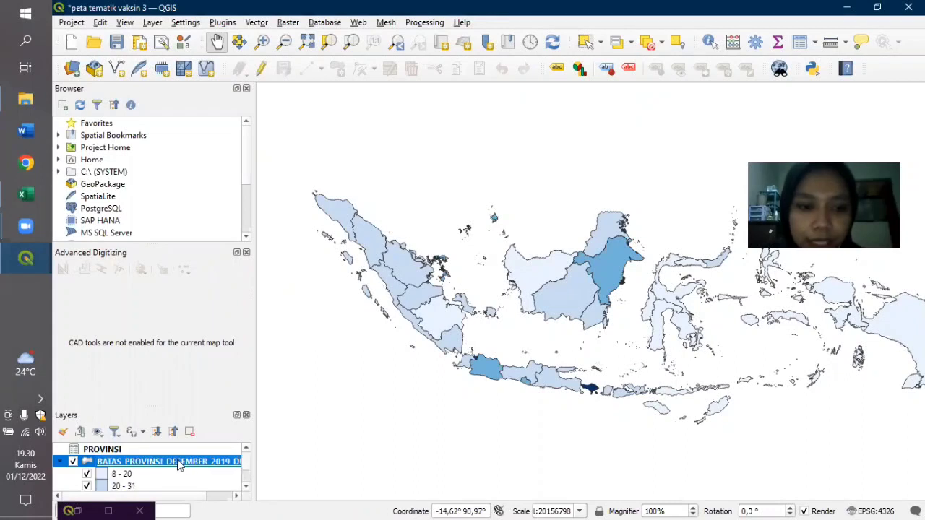
Change the colour ramp of the BATAS_PROVINSI_DESEMBER_2019_DUKCAPIL layer's graduated classes to a white-to-dark-green gradient and apply it
{"action": "right_click", "coordinate": [179, 464]}
{"action": "left_click", "coordinate": [212, 453]}
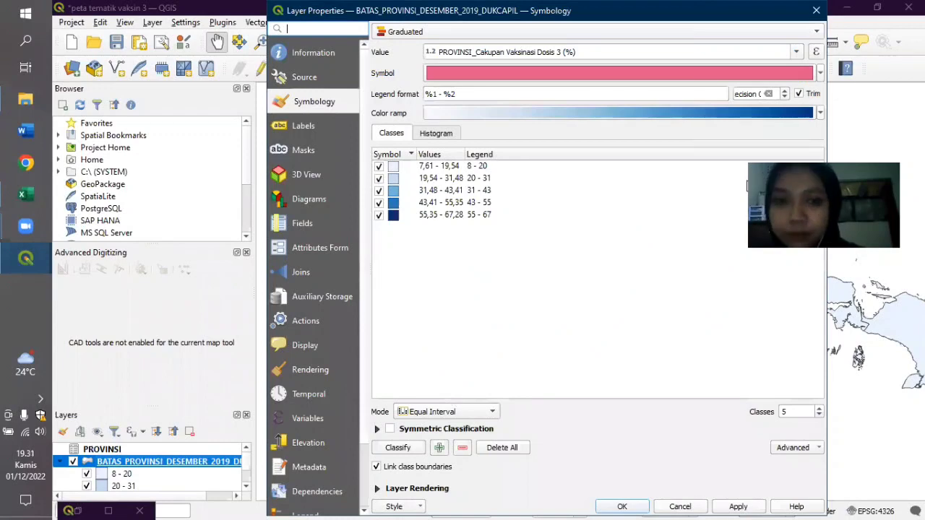
{"action": "left_click", "coordinate": [820, 113]}
{"action": "left_click", "coordinate": [548, 193]}
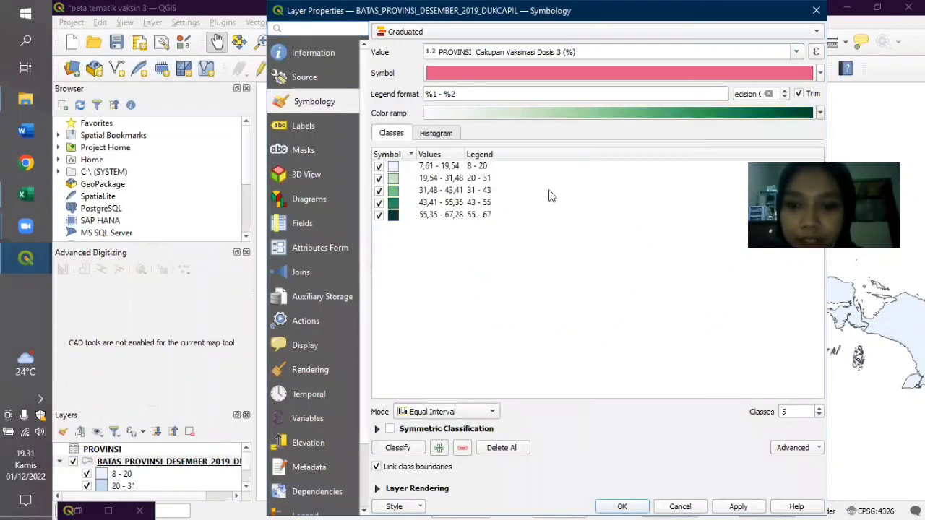
{"action": "left_click", "coordinate": [737, 506]}
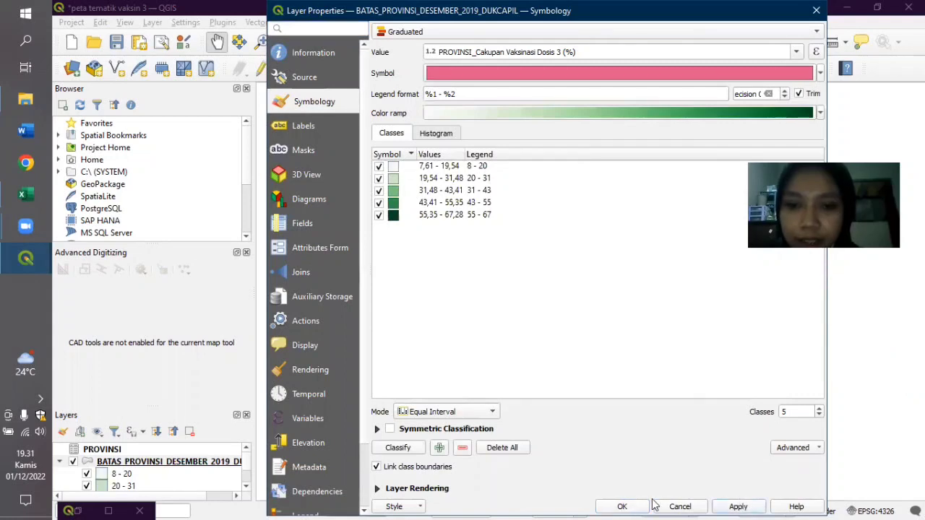
{"action": "left_click", "coordinate": [627, 506]}
Return to the layout_vaksin3 layout and set the CRS of Map 1 to Project CRS: EPSG:4326 - WGS 84
{"action": "left_click", "coordinate": [37, 263]}
{"action": "left_click", "coordinate": [133, 307]}
{"action": "left_click", "coordinate": [846, 439]}
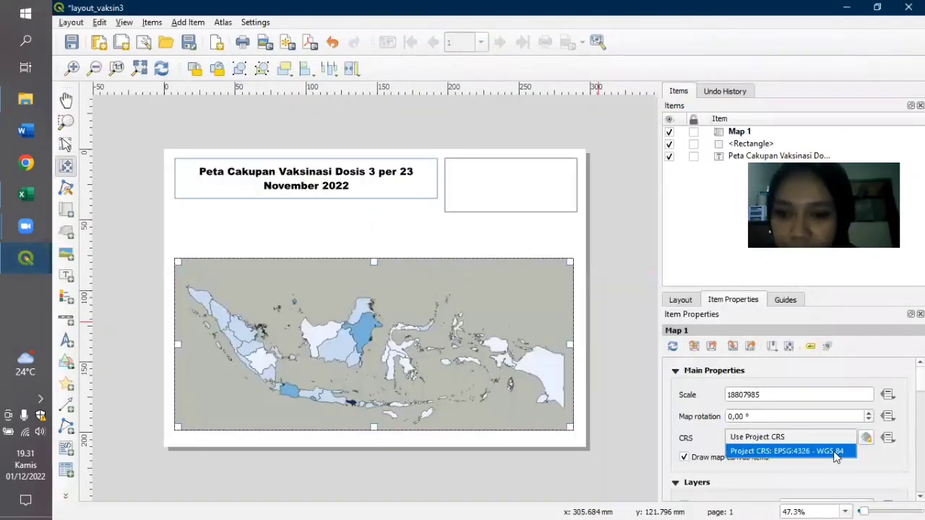
{"action": "left_click", "coordinate": [836, 451]}
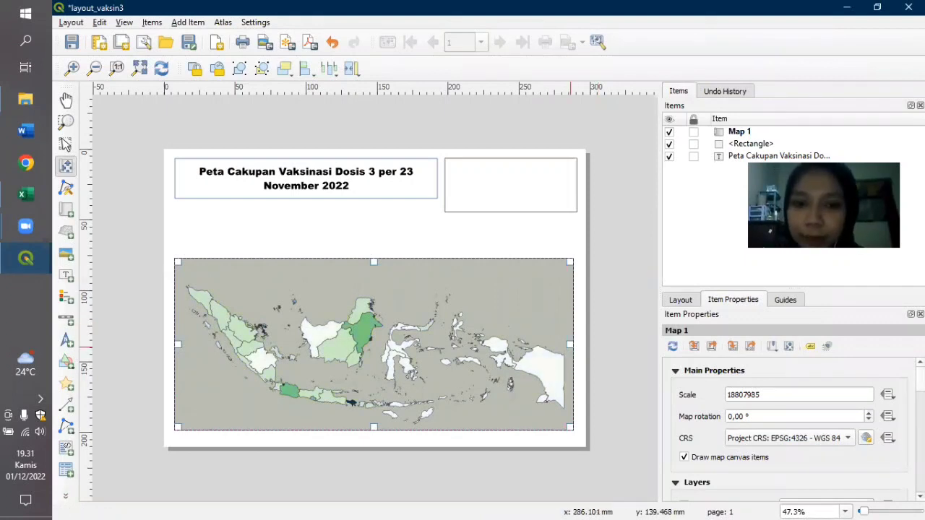
{"action": "scroll", "coordinate": [787, 426], "scroll_direction": "down", "scroll_amount": 3}
{"action": "scroll", "coordinate": [788, 426], "scroll_direction": "up", "scroll_amount": 3}
{"action": "scroll", "coordinate": [787, 427], "scroll_direction": "down", "scroll_amount": 2}
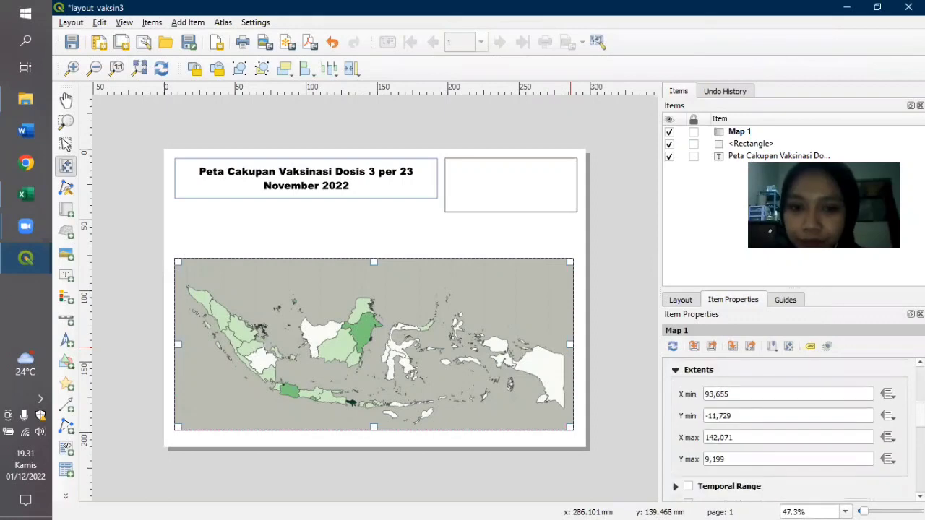
{"action": "scroll", "coordinate": [802, 427], "scroll_direction": "up", "scroll_amount": 3}
Back in the main project window, change the simple fill colour of the province layer's 8 - 20 class to a pale mint green
{"action": "left_click", "coordinate": [25, 261]}
{"action": "left_click", "coordinate": [135, 241]}
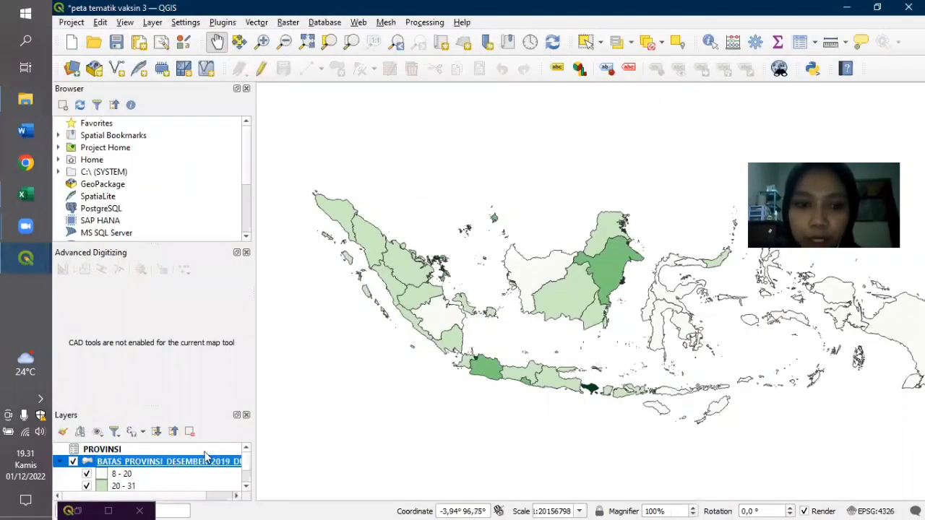
{"action": "right_click", "coordinate": [206, 457]}
{"action": "left_click", "coordinate": [208, 456]}
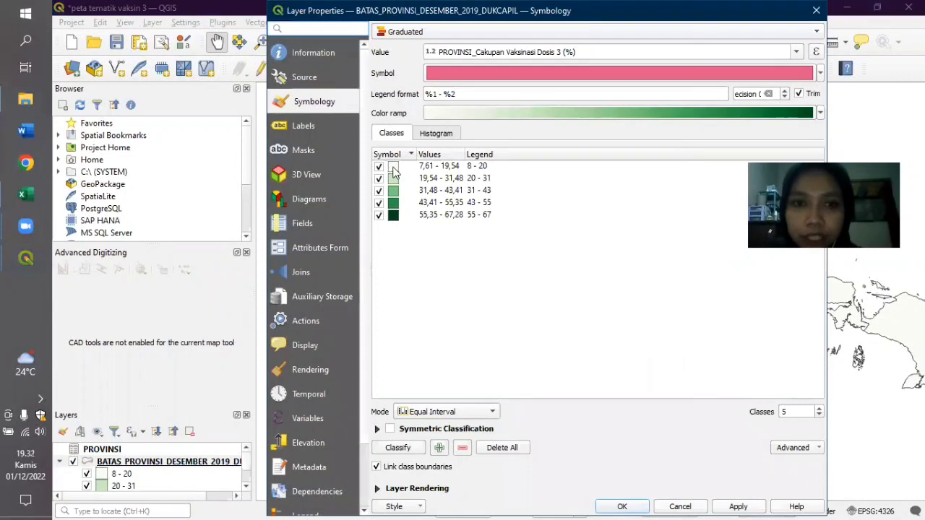
{"action": "double_click", "coordinate": [393, 167]}
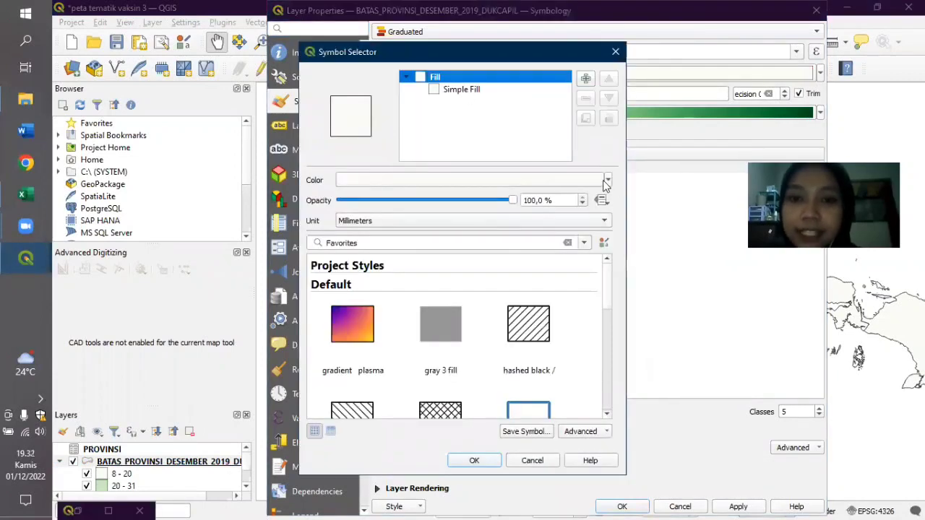
{"action": "left_click", "coordinate": [496, 186]}
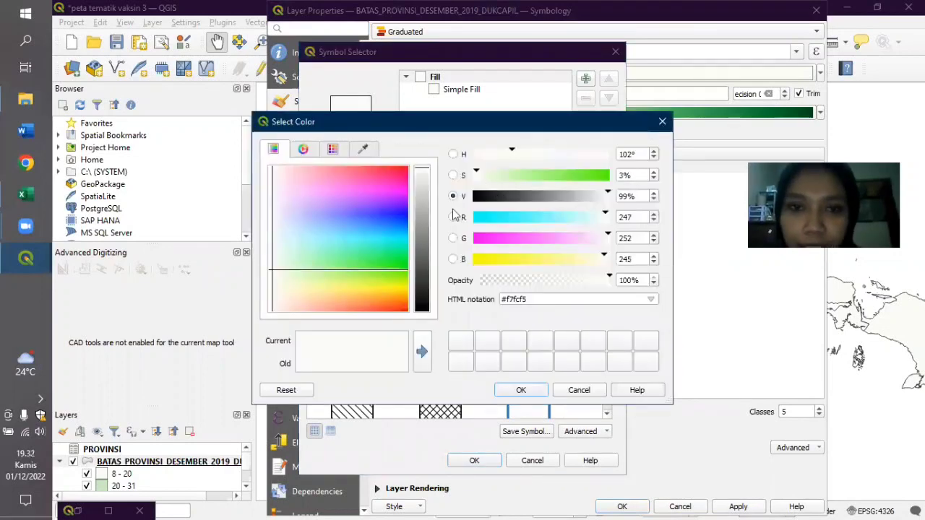
{"action": "left_click", "coordinate": [662, 121]}
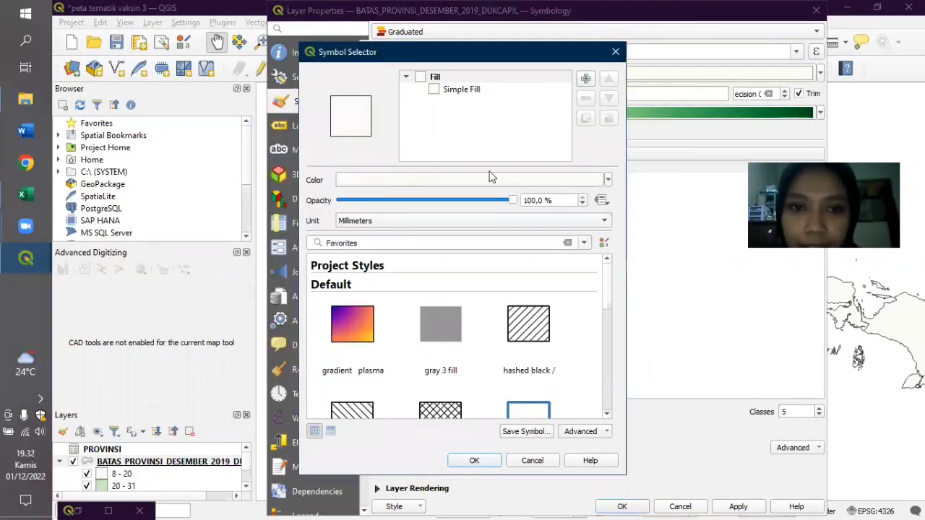
{"action": "left_click", "coordinate": [452, 91]}
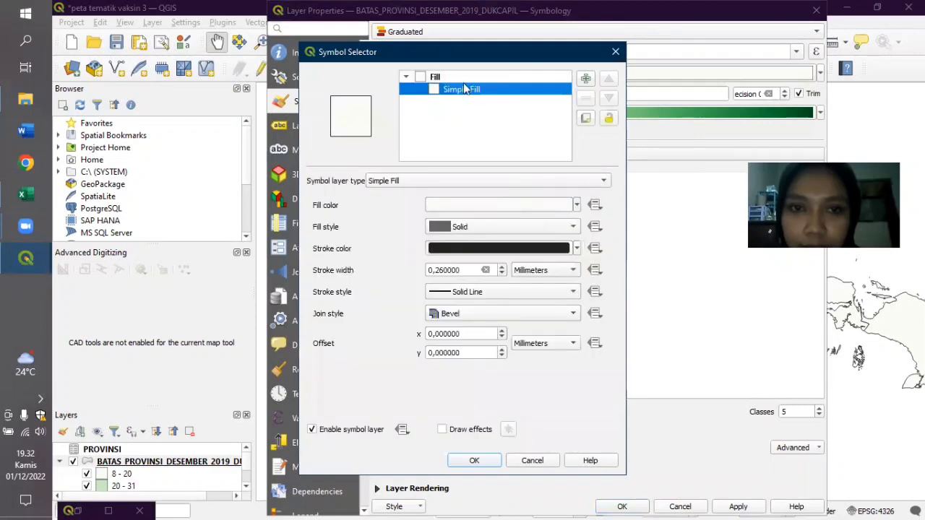
{"action": "left_click", "coordinate": [572, 248]}
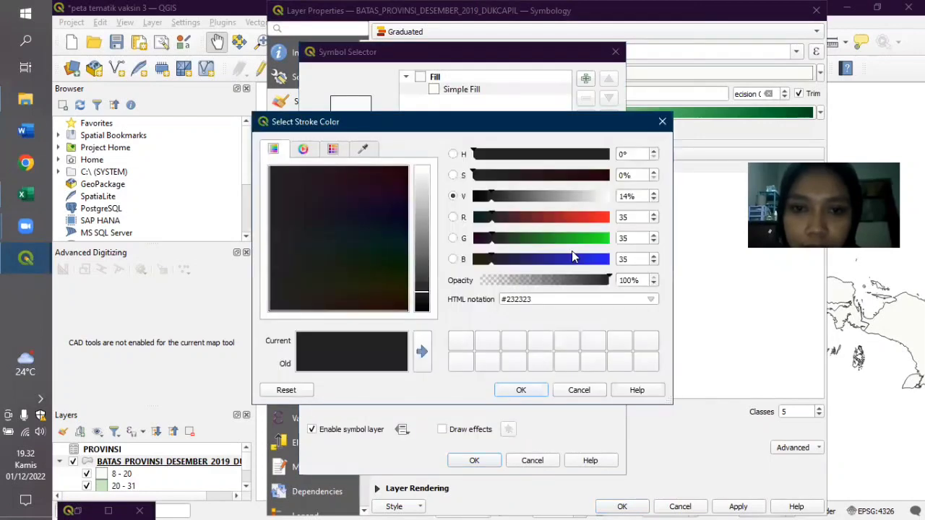
{"action": "left_click", "coordinate": [661, 123]}
{"action": "left_click", "coordinate": [526, 209]}
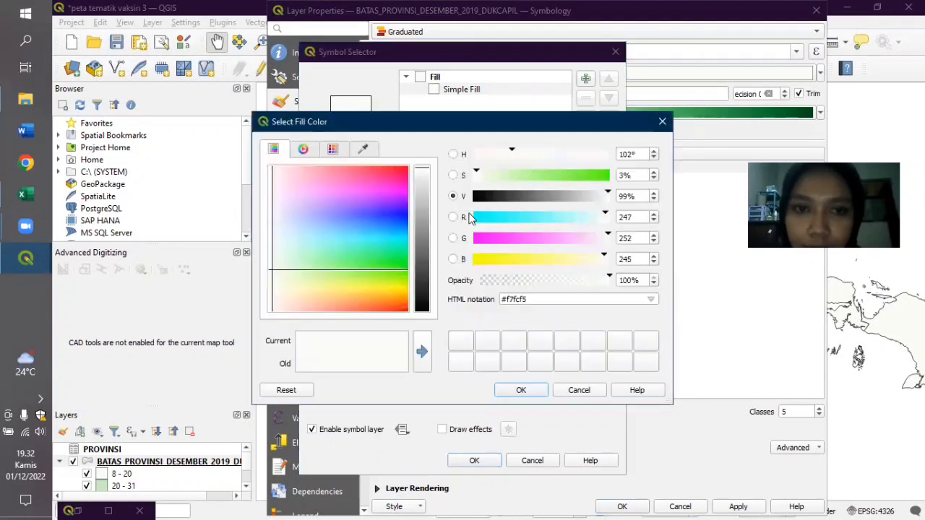
{"action": "left_click", "coordinate": [275, 252]}
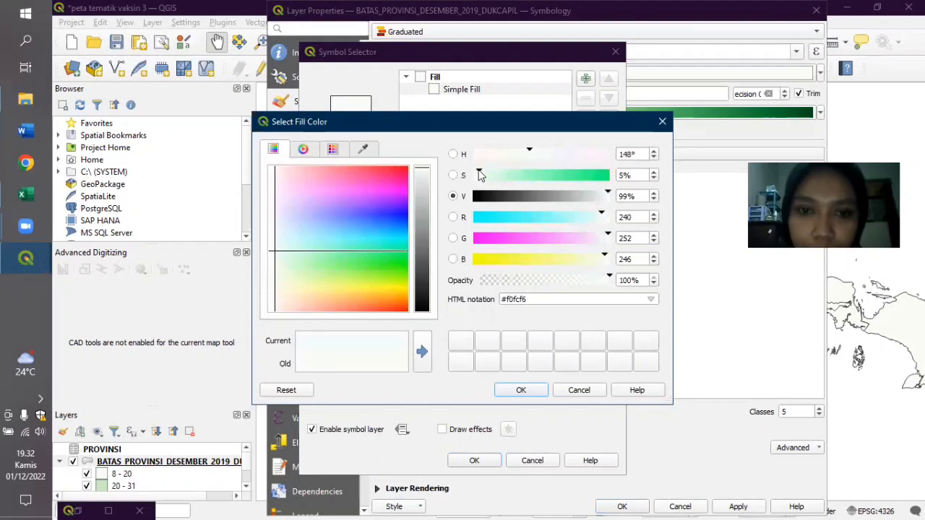
Set the fill colour of the 8 - 20 class to pale green #e3fcef and apply the province layer's symbology
{"action": "left_click", "coordinate": [489, 175]}
{"action": "left_click", "coordinate": [489, 175]}
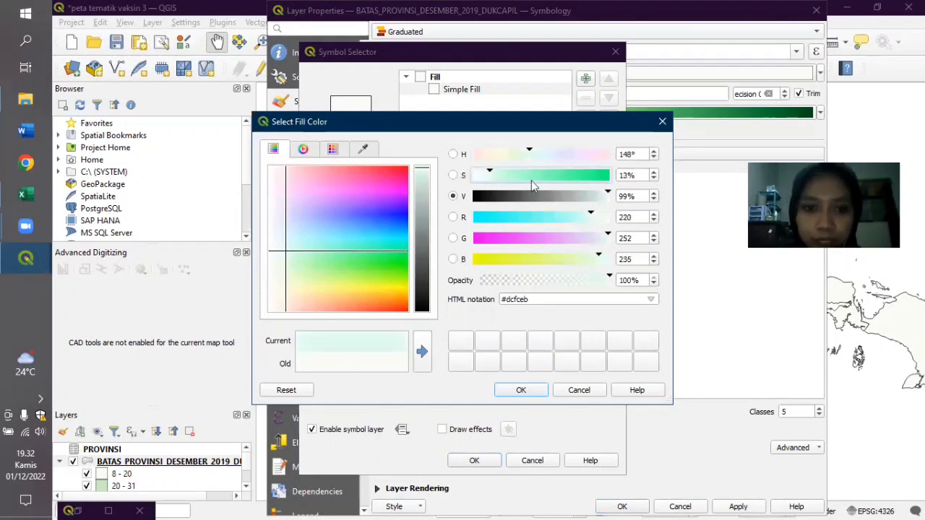
{"action": "left_click", "coordinate": [485, 176]}
{"action": "left_click", "coordinate": [521, 390]}
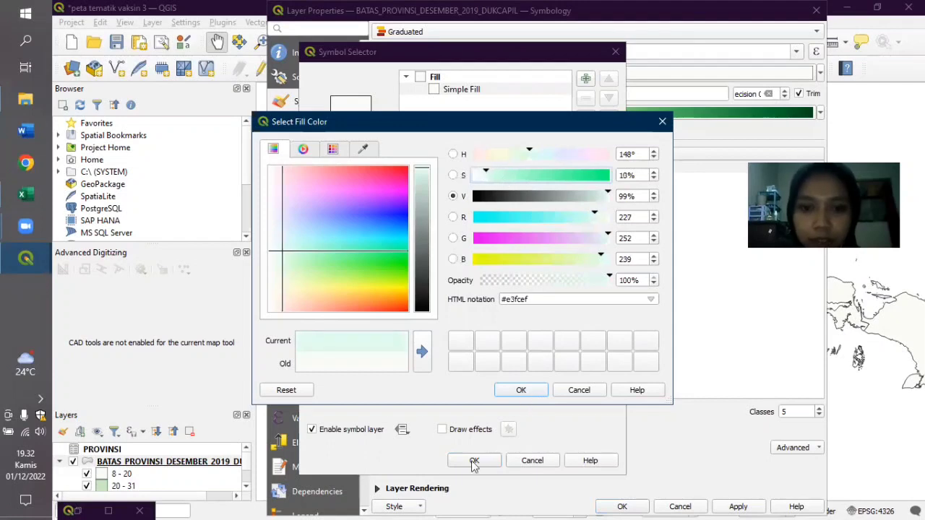
{"action": "left_click", "coordinate": [474, 460]}
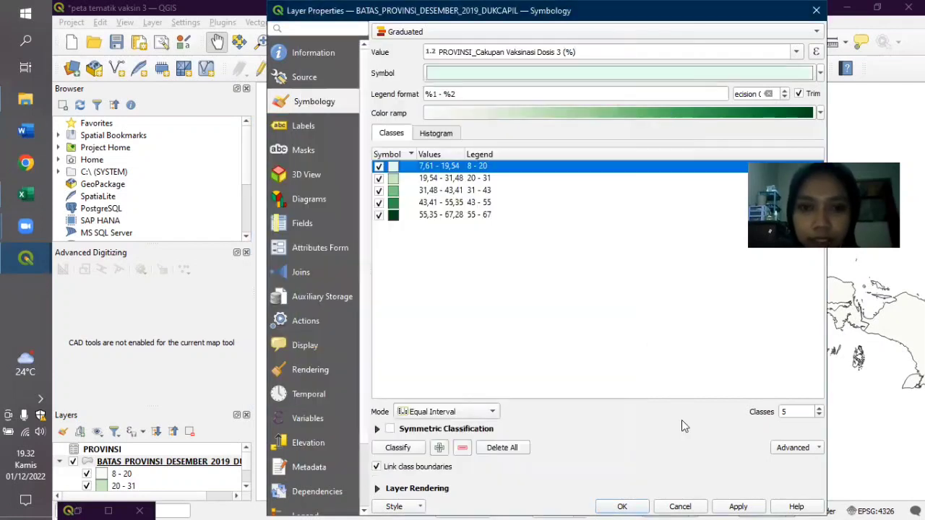
{"action": "left_click", "coordinate": [736, 505]}
Switch to the layout_vaksin3 layout and bring up the background colour settings of Map 1
{"action": "mouse_move", "coordinate": [26, 258]}
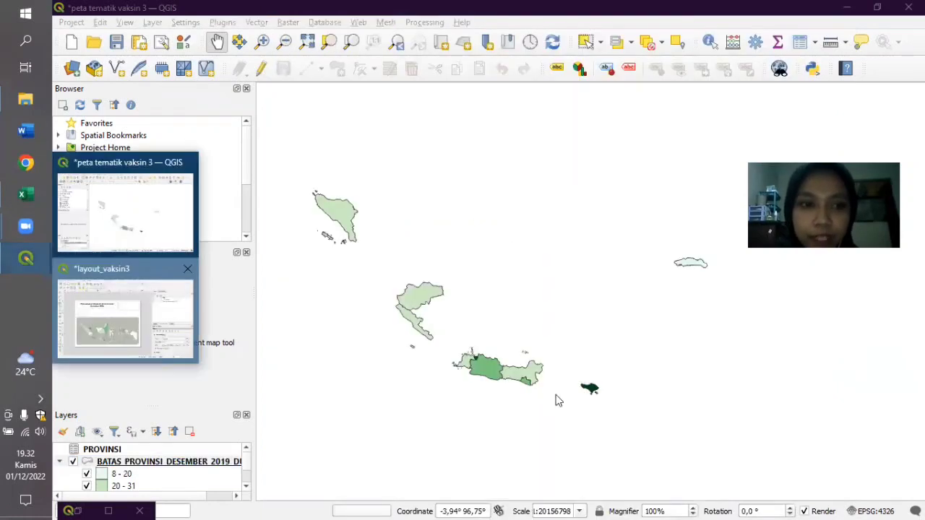
{"action": "left_click", "coordinate": [123, 310]}
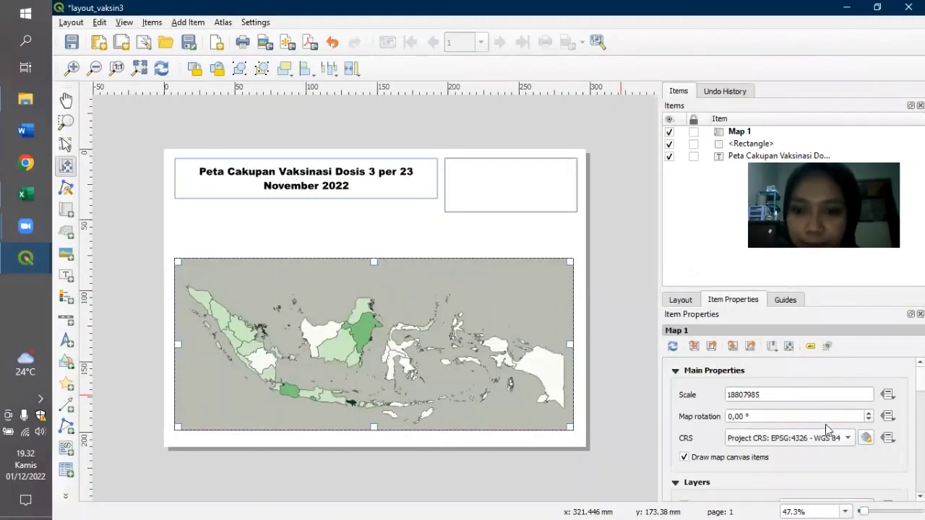
{"action": "scroll", "coordinate": [827, 430], "scroll_direction": "down", "scroll_amount": 10}
{"action": "scroll", "coordinate": [888, 433], "scroll_direction": "down", "scroll_amount": 2}
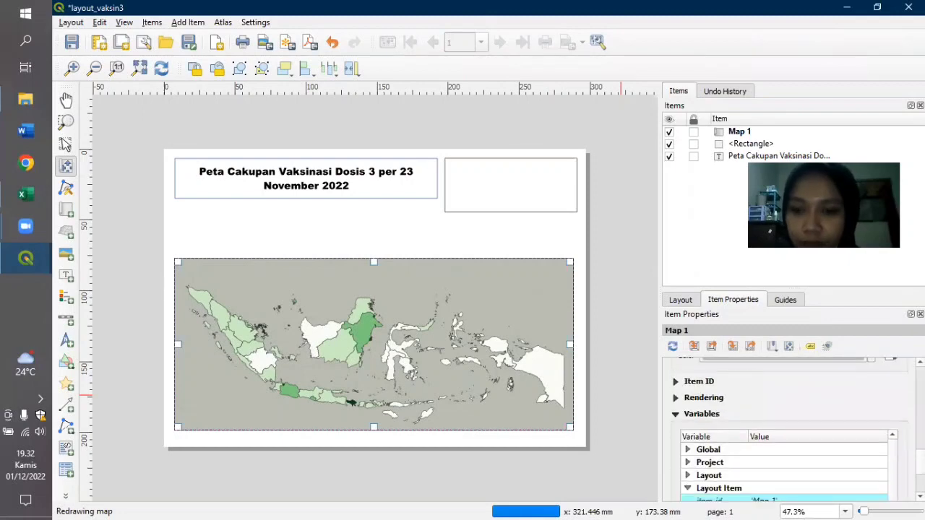
{"action": "scroll", "coordinate": [889, 434], "scroll_direction": "up", "scroll_amount": 6}
{"action": "scroll", "coordinate": [889, 440], "scroll_direction": "down", "scroll_amount": 2}
{"action": "scroll", "coordinate": [889, 446], "scroll_direction": "down", "scroll_amount": 1}
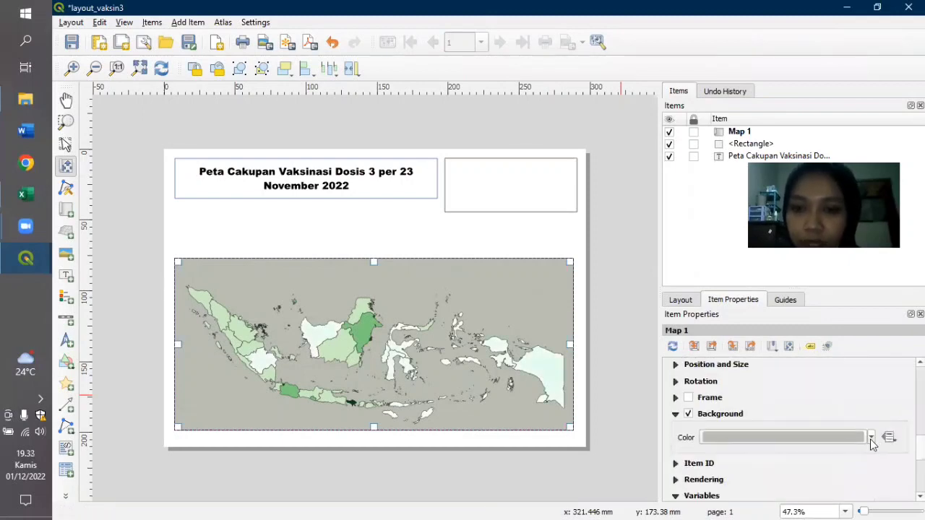
Try a lavender background for Map 1, and settle on a light sky blue background colour
{"action": "left_click", "coordinate": [871, 438]}
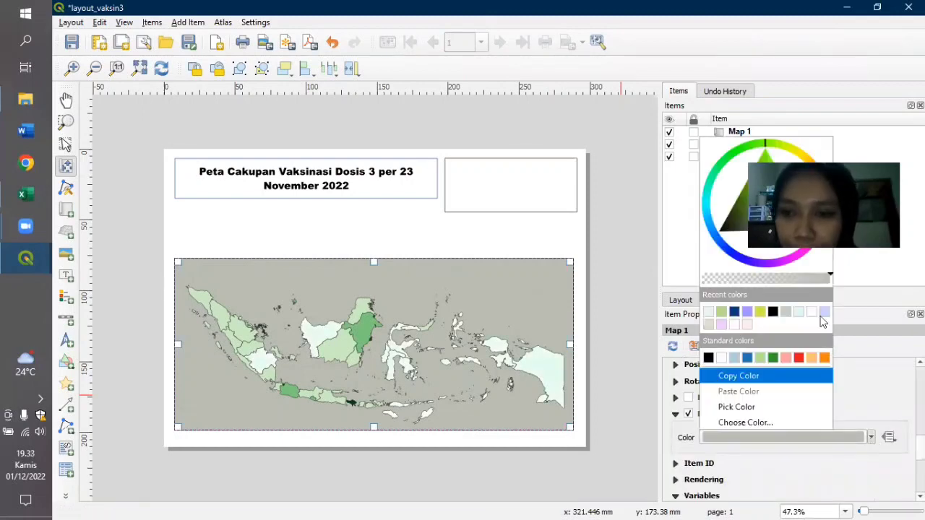
{"action": "left_click", "coordinate": [747, 312]}
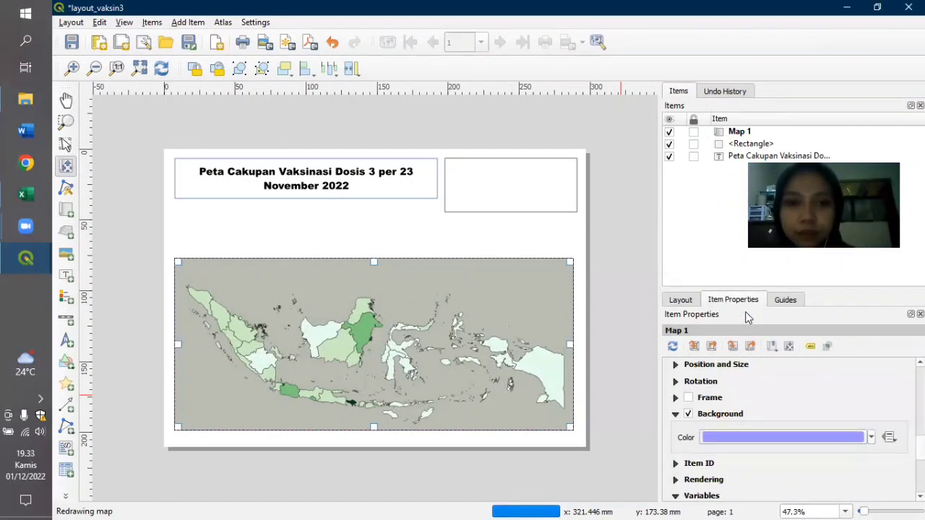
{"action": "left_click", "coordinate": [870, 438]}
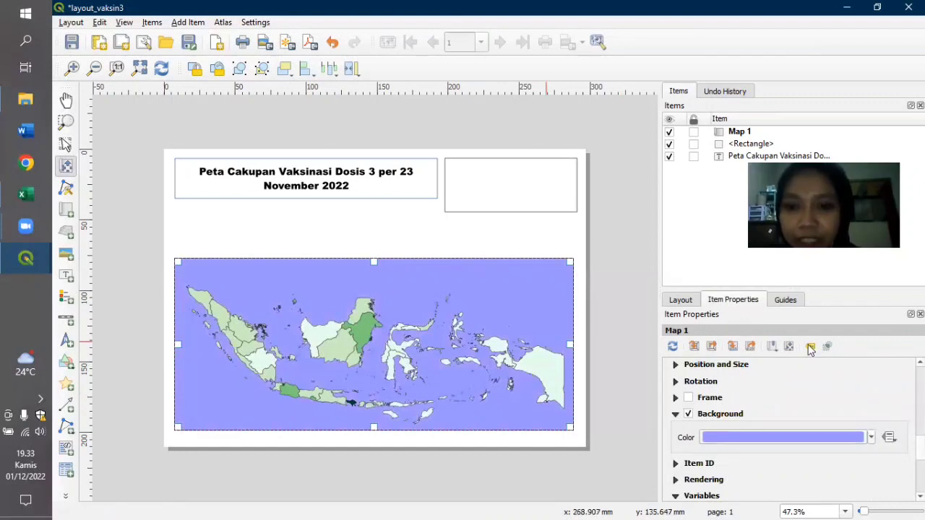
{"action": "left_click", "coordinate": [801, 313]}
{"action": "left_click", "coordinate": [871, 439]}
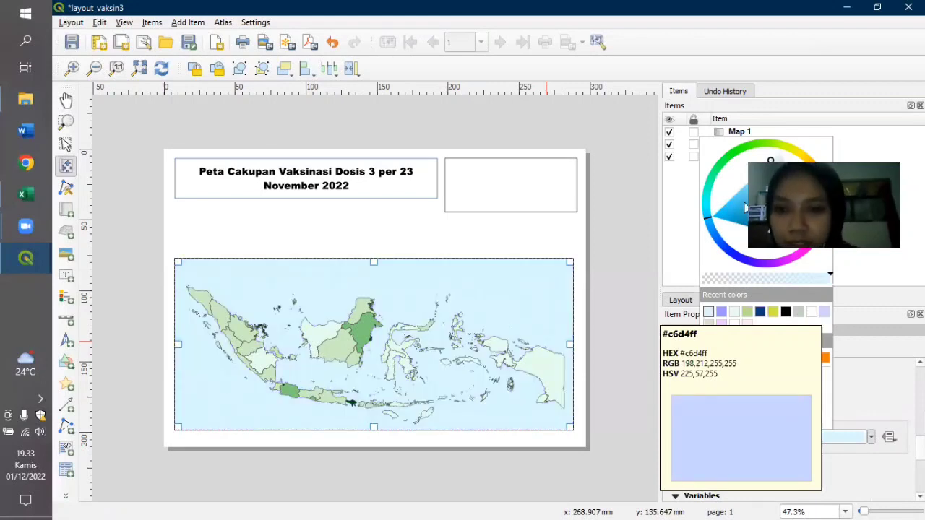
{"action": "left_click_drag", "start_coordinate": [753, 186], "coordinate": [763, 169]}
{"action": "left_click", "coordinate": [638, 346]}
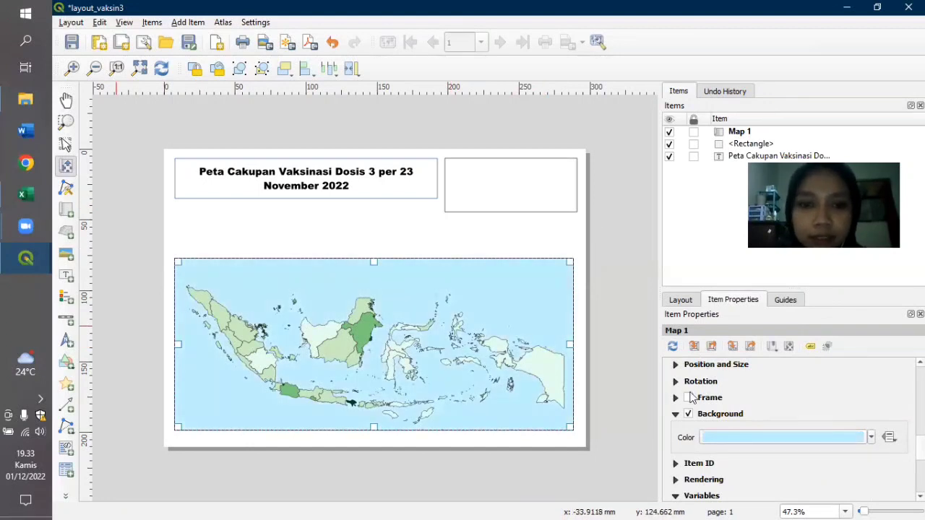
{"action": "left_click", "coordinate": [871, 437]}
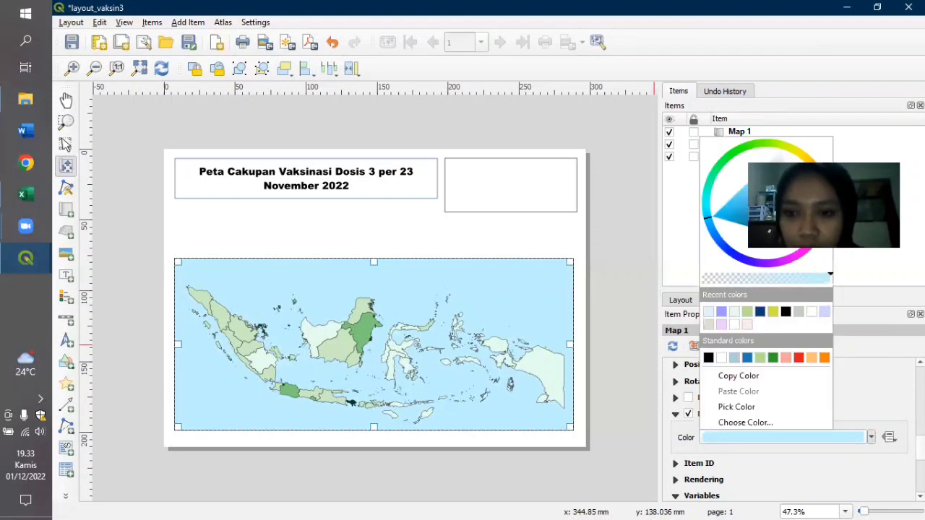
{"action": "left_click", "coordinate": [673, 438]}
Add a grid to Map 1 and open its grid properties for modification
{"action": "scroll", "coordinate": [674, 439], "scroll_direction": "up", "scroll_amount": 3}
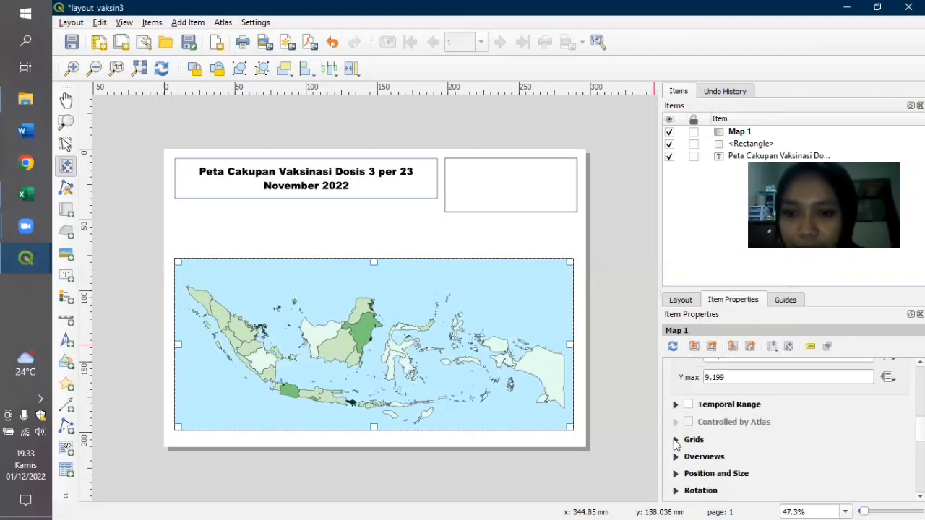
{"action": "left_click", "coordinate": [675, 439]}
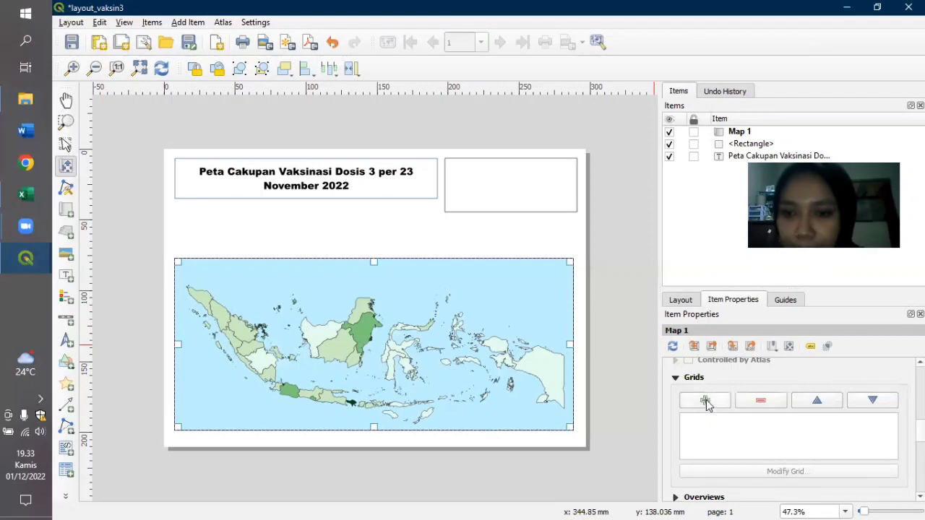
{"action": "left_click", "coordinate": [706, 401]}
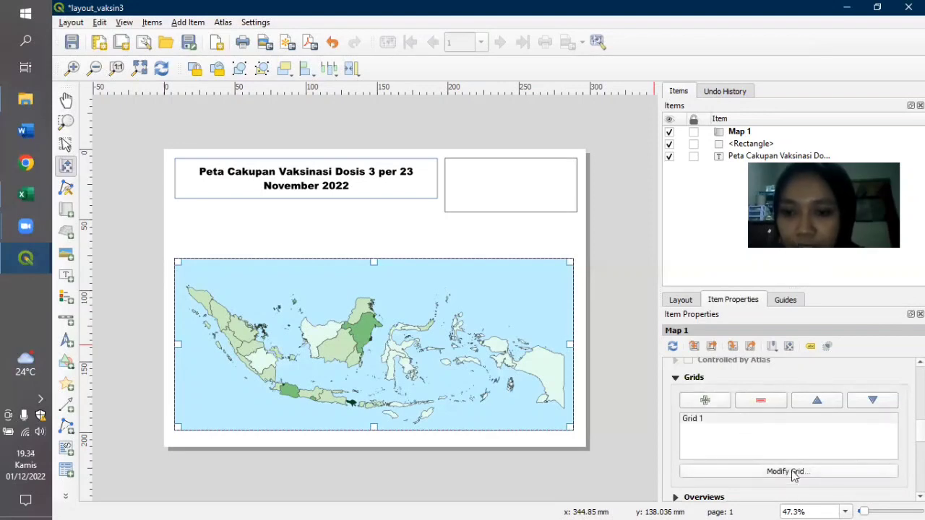
{"action": "left_click", "coordinate": [790, 471]}
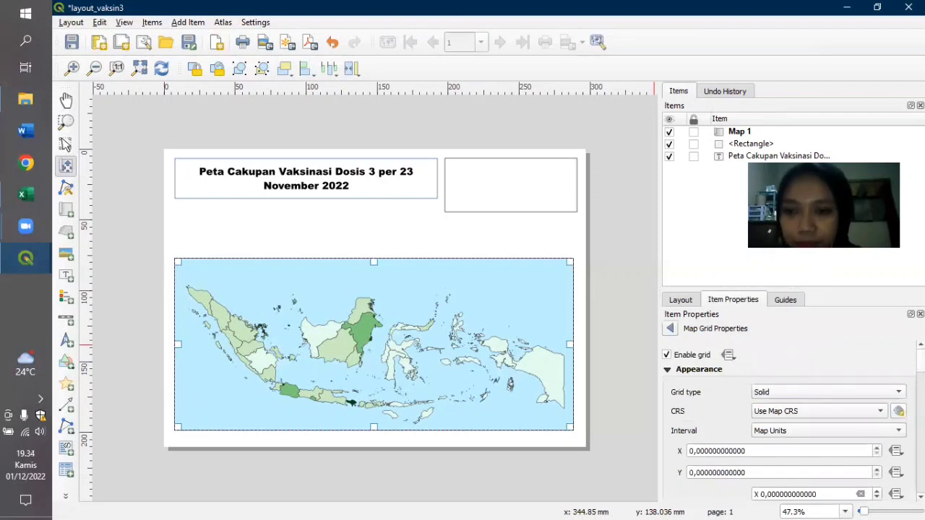
Set the grid's CRS to Project CRS: EPSG:4326 - WGS 84 and its interval unit to Centimeters
{"action": "scroll", "coordinate": [793, 421], "scroll_direction": "down", "scroll_amount": 1}
{"action": "scroll", "coordinate": [793, 422], "scroll_direction": "up", "scroll_amount": 1}
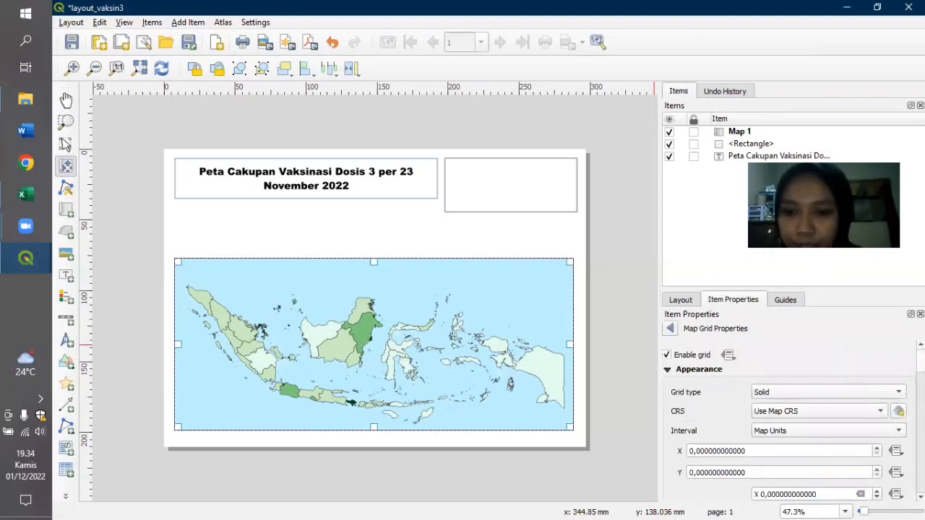
{"action": "scroll", "coordinate": [794, 422], "scroll_direction": "down", "scroll_amount": 7}
{"action": "scroll", "coordinate": [880, 383], "scroll_direction": "up", "scroll_amount": 5}
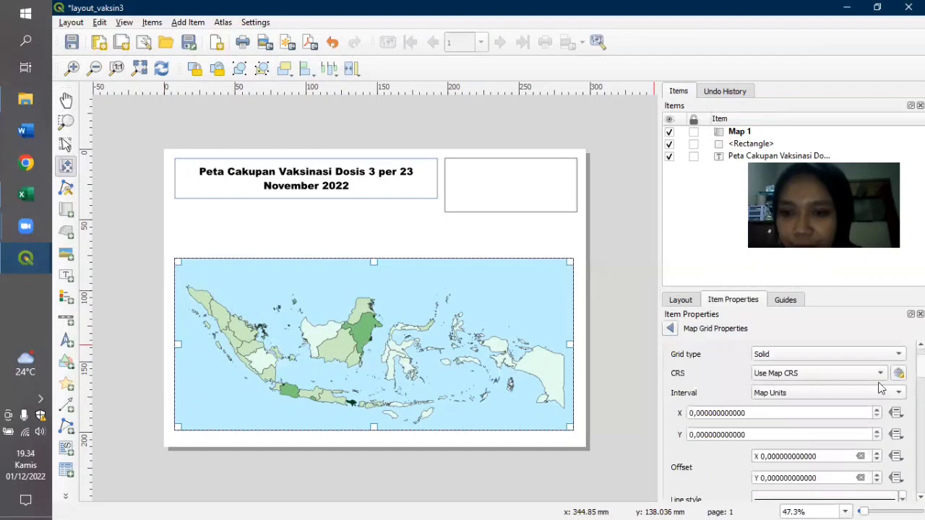
{"action": "scroll", "coordinate": [879, 383], "scroll_direction": "up", "scroll_amount": 1}
{"action": "left_click", "coordinate": [879, 379]}
{"action": "left_click", "coordinate": [879, 379]}
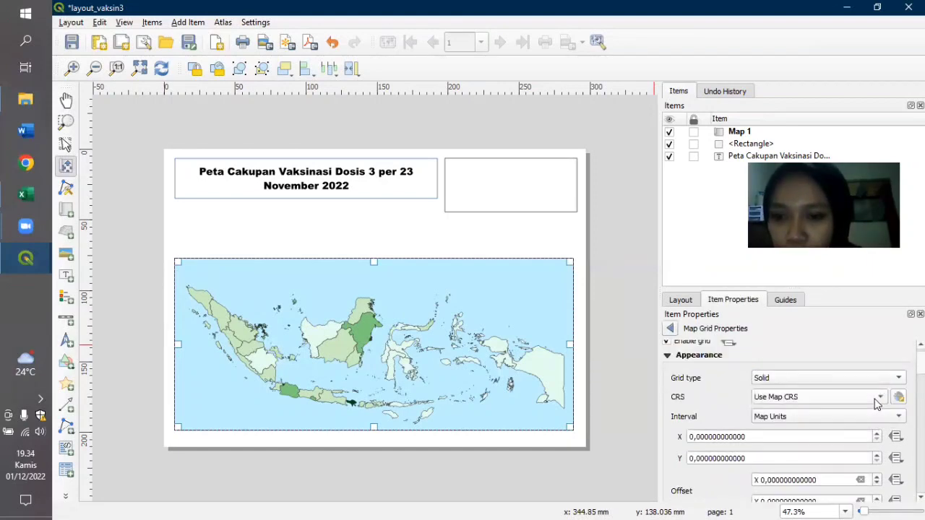
{"action": "left_click", "coordinate": [875, 401]}
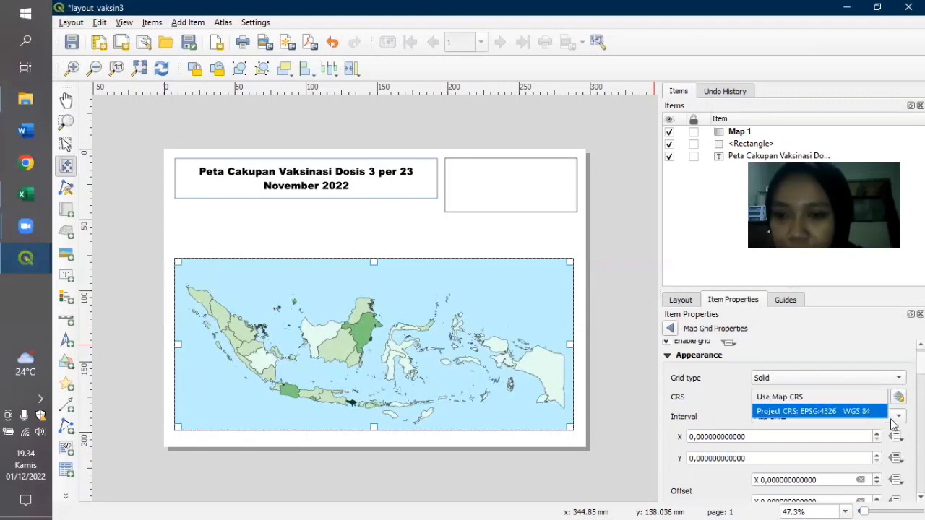
{"action": "left_click", "coordinate": [874, 412]}
{"action": "left_click", "coordinate": [893, 422]}
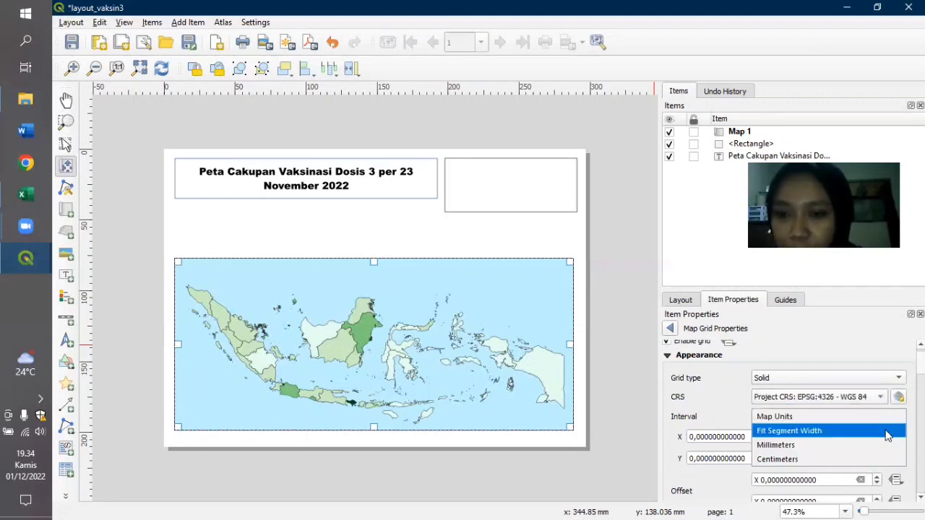
{"action": "left_click", "coordinate": [864, 460]}
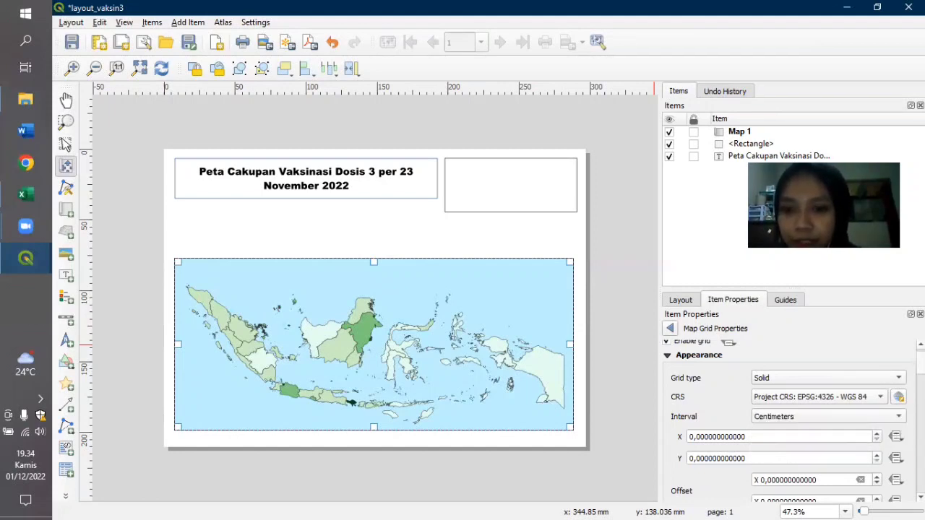
Try Millimeters and Fit Segment Width as the grid's interval unit, and return it to Centimeters
{"action": "left_click", "coordinate": [895, 417]}
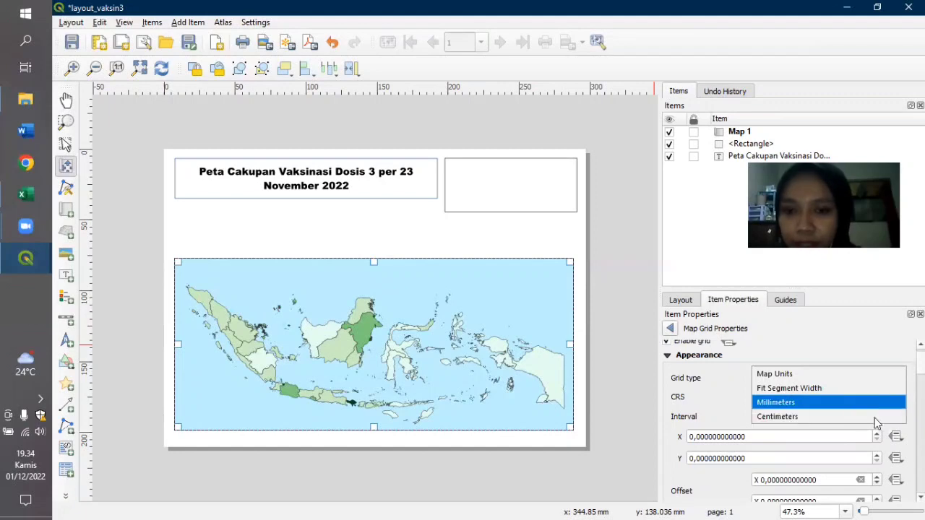
{"action": "left_click", "coordinate": [873, 405]}
{"action": "left_click", "coordinate": [874, 417]}
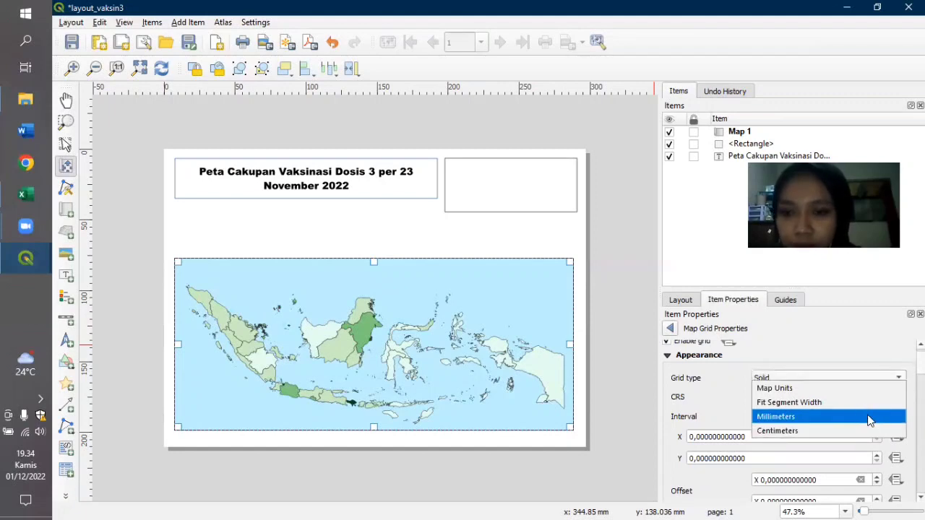
{"action": "left_click", "coordinate": [868, 404]}
{"action": "left_click", "coordinate": [864, 419]}
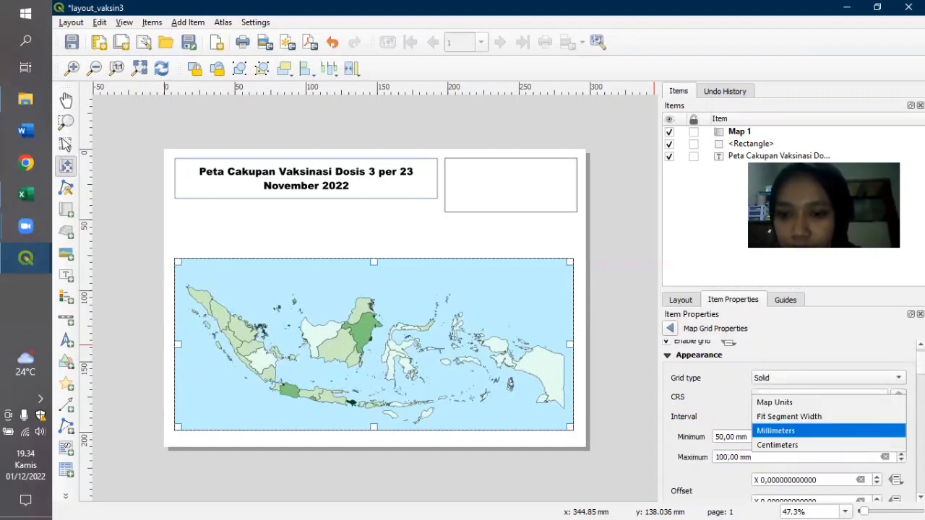
{"action": "key", "text": "Down"}
{"action": "key", "text": "Return"}
Try the Darken blend mode for the grid and set it back to Normal
{"action": "scroll", "coordinate": [793, 420], "scroll_direction": "down", "scroll_amount": 2}
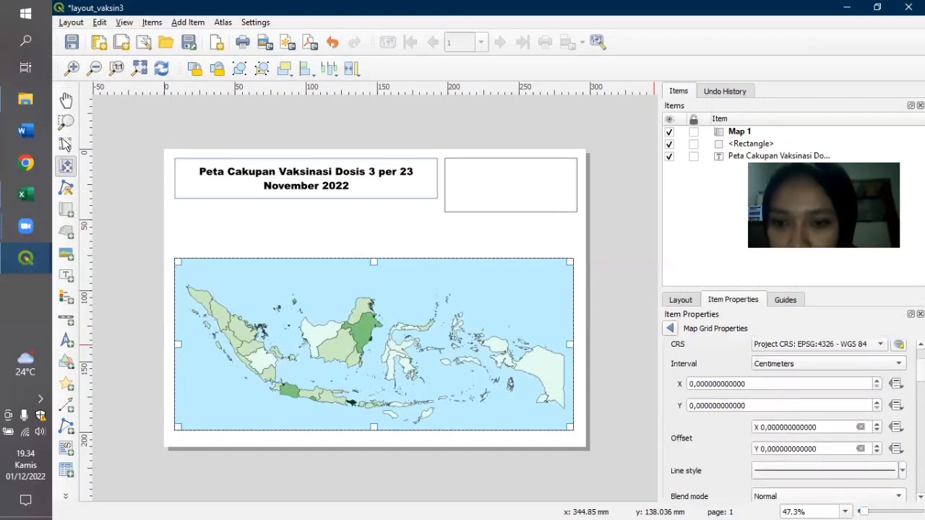
{"action": "scroll", "coordinate": [793, 420], "scroll_direction": "down", "scroll_amount": 2}
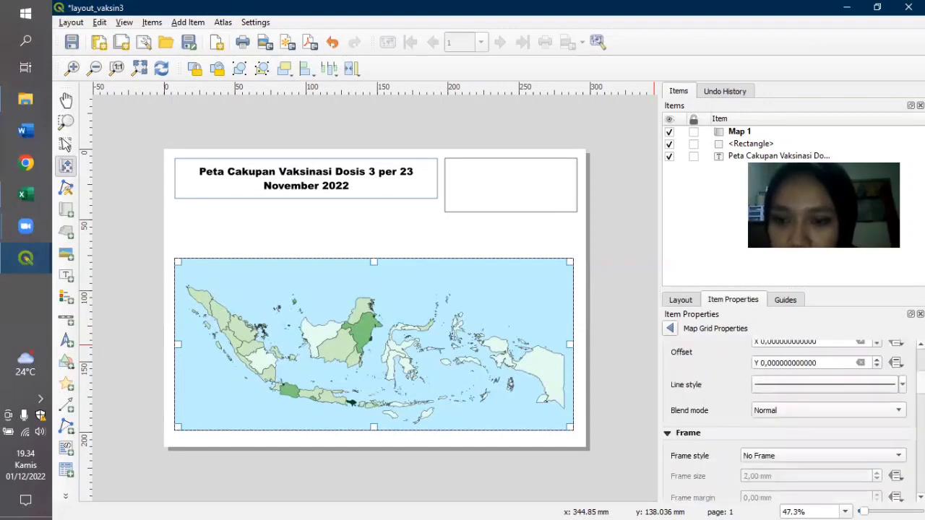
{"action": "left_click", "coordinate": [891, 410]}
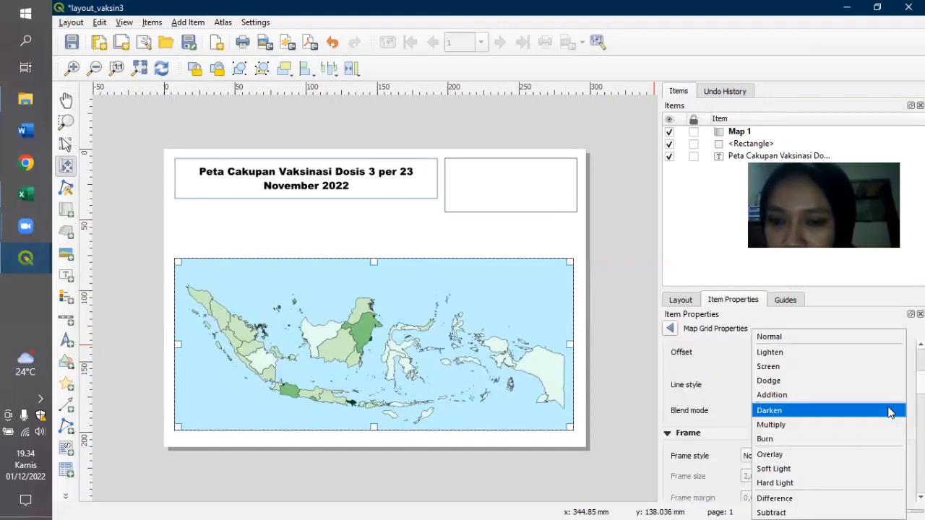
{"action": "left_click", "coordinate": [885, 407]}
{"action": "left_click", "coordinate": [885, 407]}
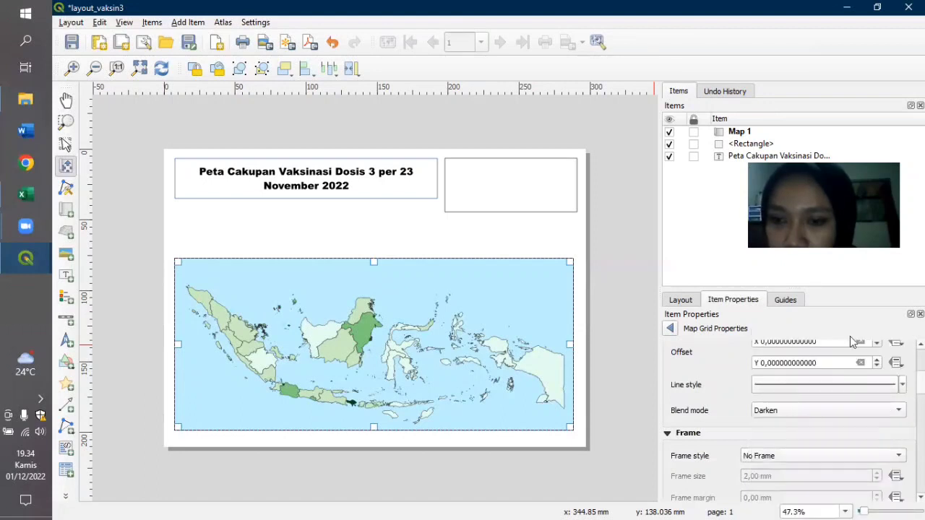
{"action": "left_click", "coordinate": [850, 336]}
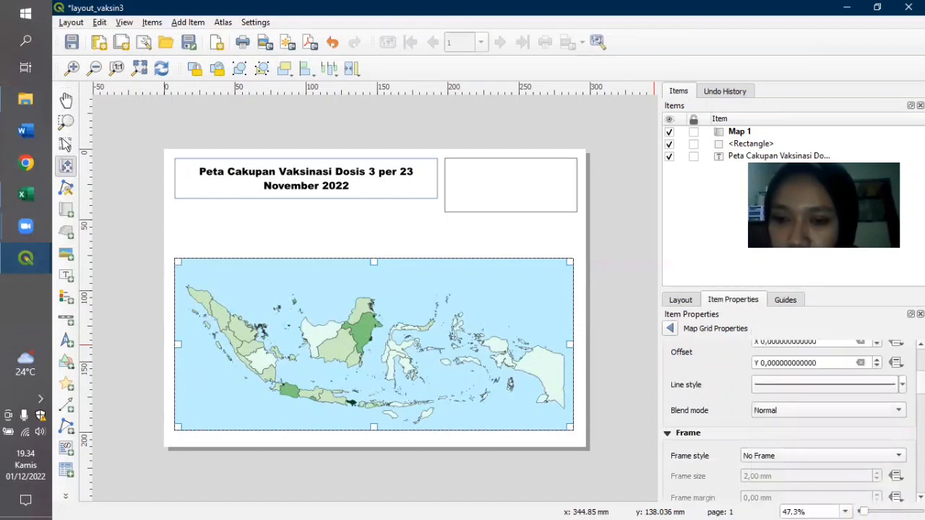
Review the grid's appearance, frame and coordinate drawing settings
{"action": "scroll", "coordinate": [793, 421], "scroll_direction": "up", "scroll_amount": 1}
{"action": "scroll", "coordinate": [794, 421], "scroll_direction": "up", "scroll_amount": 4}
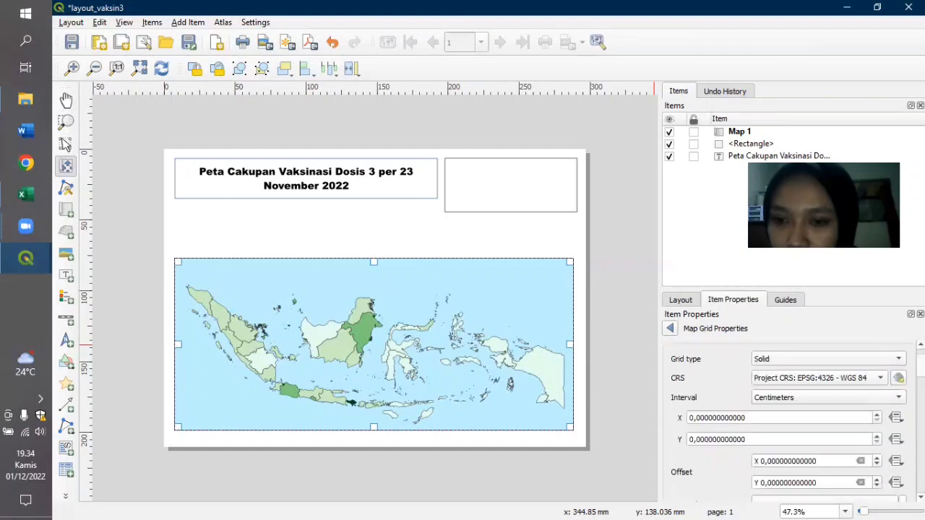
{"action": "scroll", "coordinate": [793, 421], "scroll_direction": "up", "scroll_amount": 2}
{"action": "scroll", "coordinate": [793, 421], "scroll_direction": "down", "scroll_amount": 10}
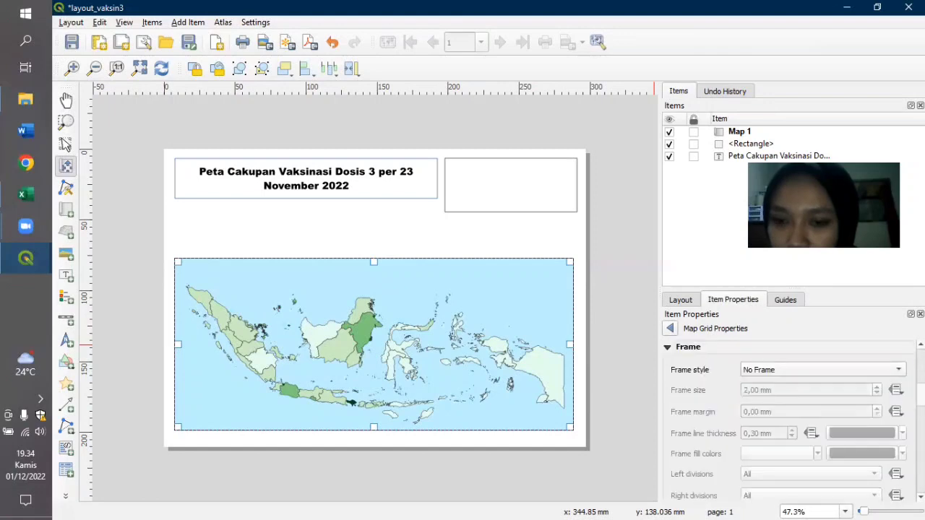
{"action": "scroll", "coordinate": [794, 420], "scroll_direction": "down", "scroll_amount": 1}
{"action": "scroll", "coordinate": [793, 420], "scroll_direction": "down", "scroll_amount": 5}
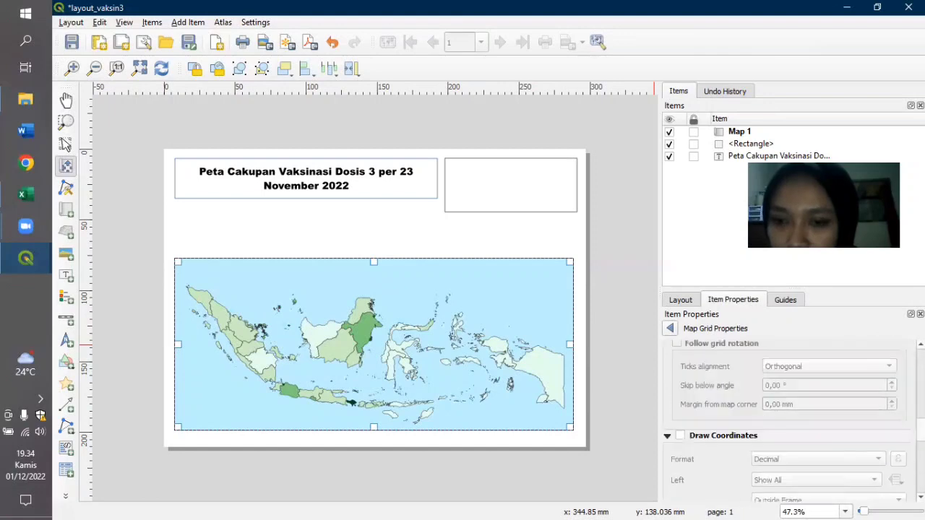
{"action": "scroll", "coordinate": [793, 421], "scroll_direction": "up", "scroll_amount": 12}
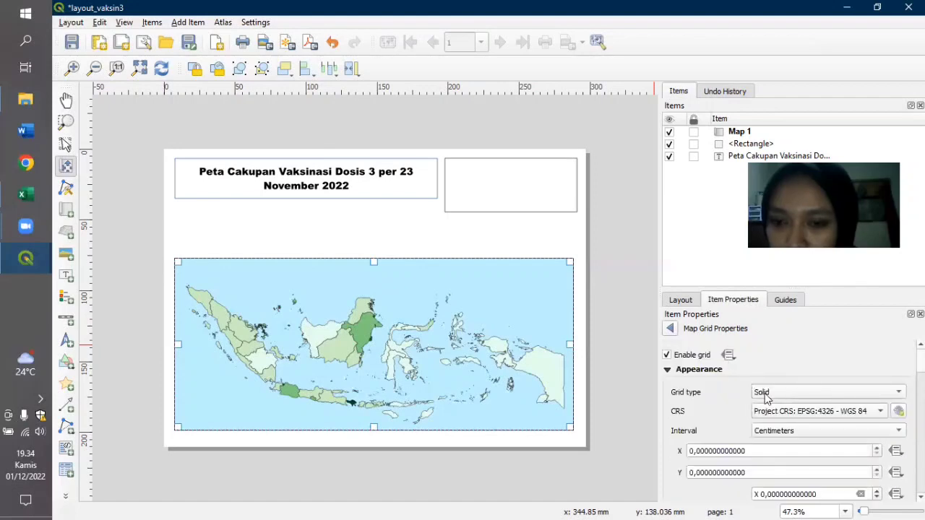
{"action": "left_click", "coordinate": [778, 411]}
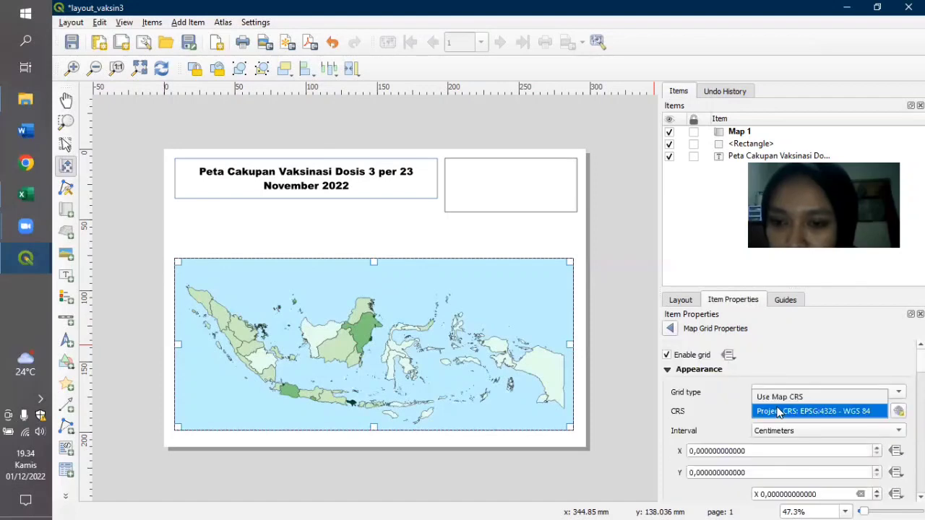
{"action": "left_click", "coordinate": [789, 437]}
{"action": "left_click", "coordinate": [790, 436]}
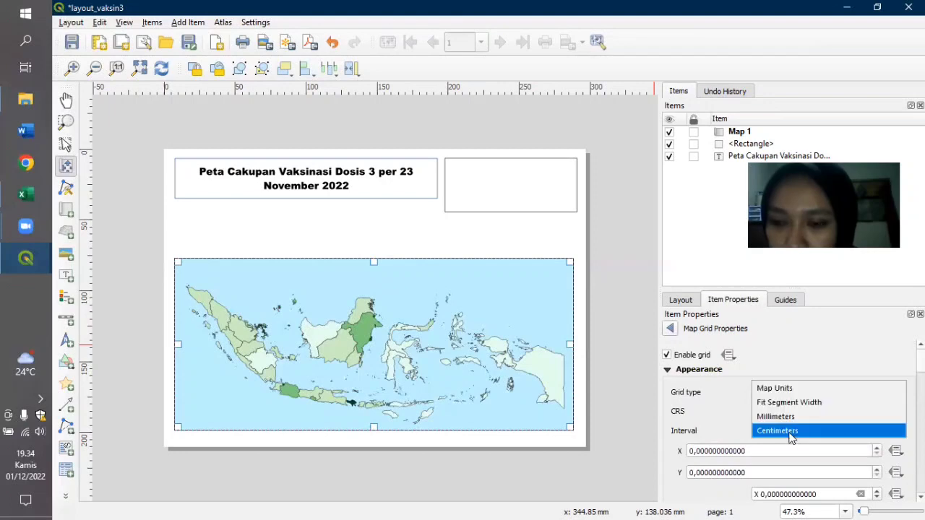
{"action": "left_click", "coordinate": [790, 432]}
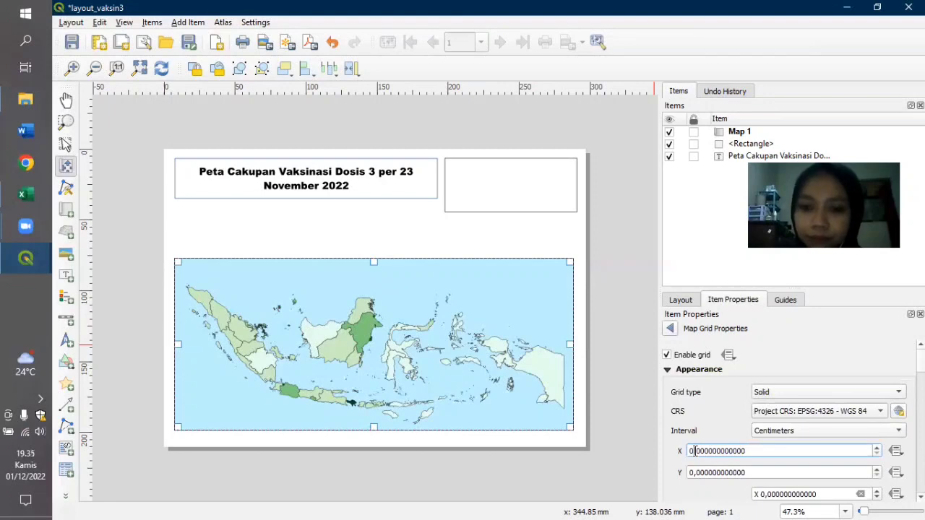
Try an X interval of 10 cm and one of 15 cm for the map grid
{"action": "key", "text": "BackSpace"}
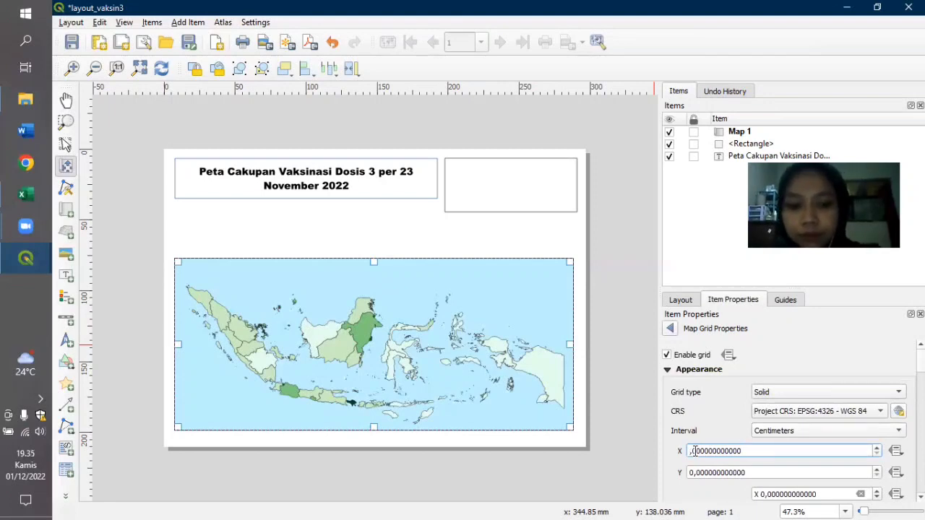
{"action": "type", "text": "1"}
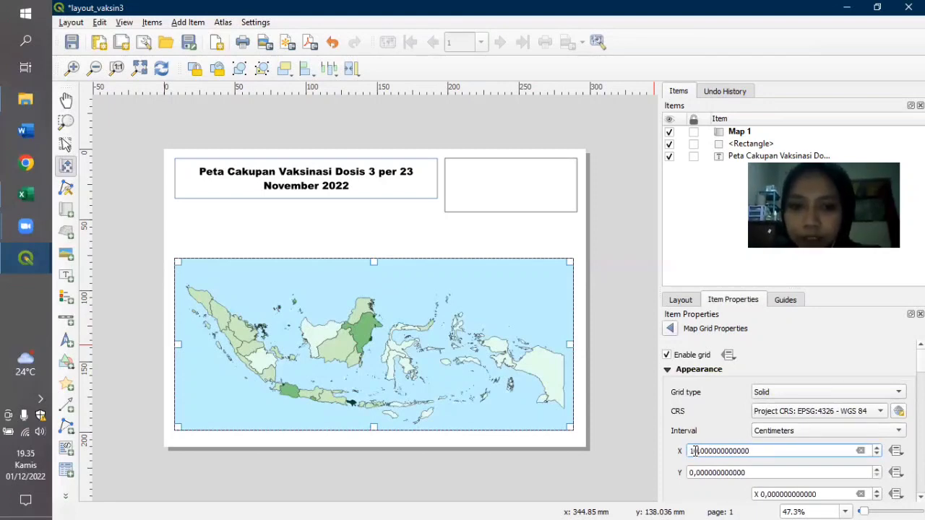
{"action": "type", "text": "0"}
{"action": "key", "text": "Return"}
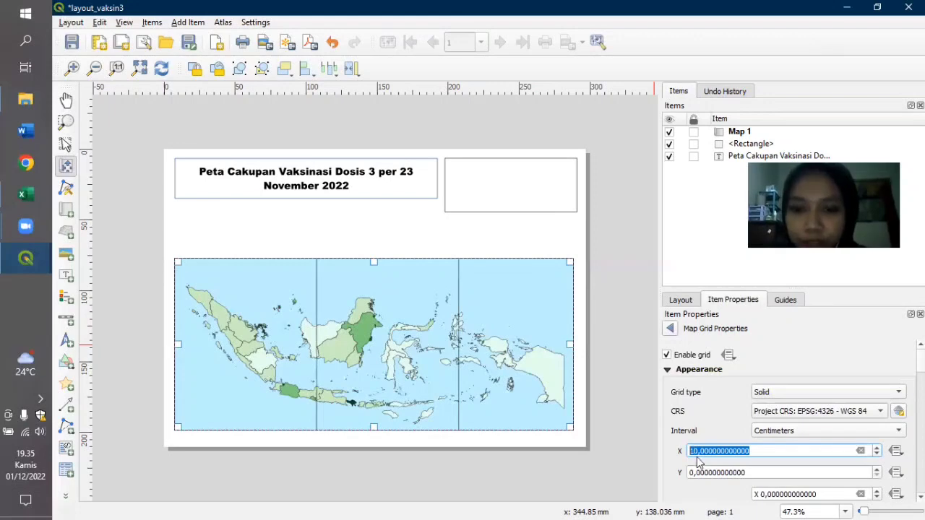
{"action": "left_click", "coordinate": [697, 451]}
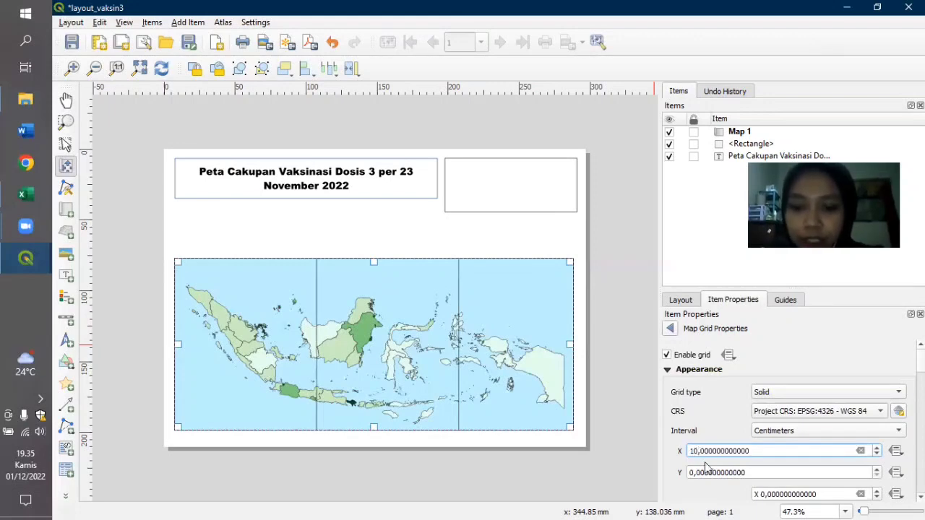
{"action": "key", "text": "BackSpace"}
{"action": "type", "text": "5"}
{"action": "key", "text": "Return"}
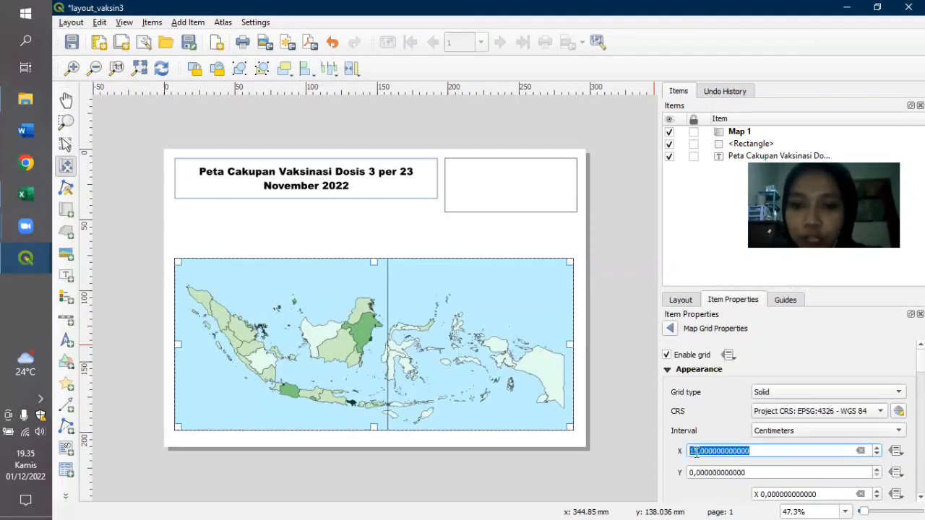
Set the map grid's X interval to 6 cm
{"action": "left_click", "coordinate": [696, 452]}
{"action": "key", "text": "BackSpace"}
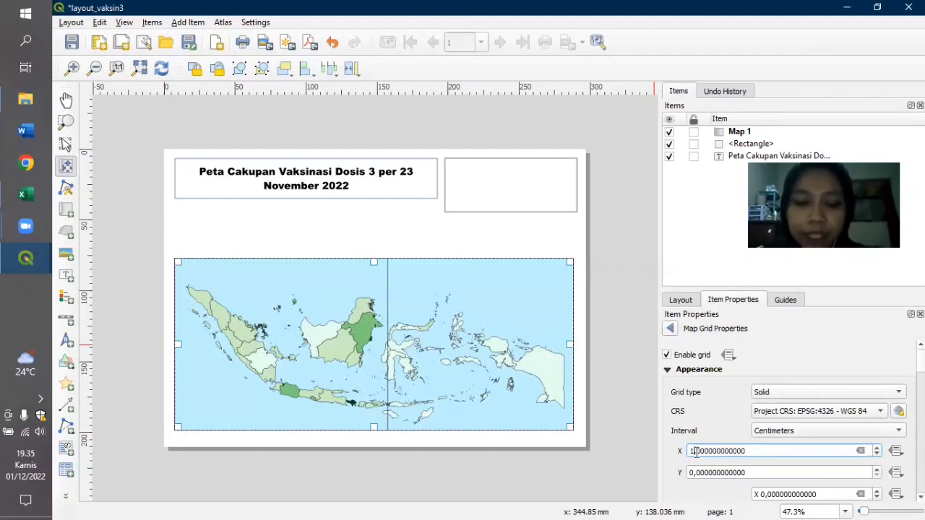
{"action": "key", "text": "BackSpace"}
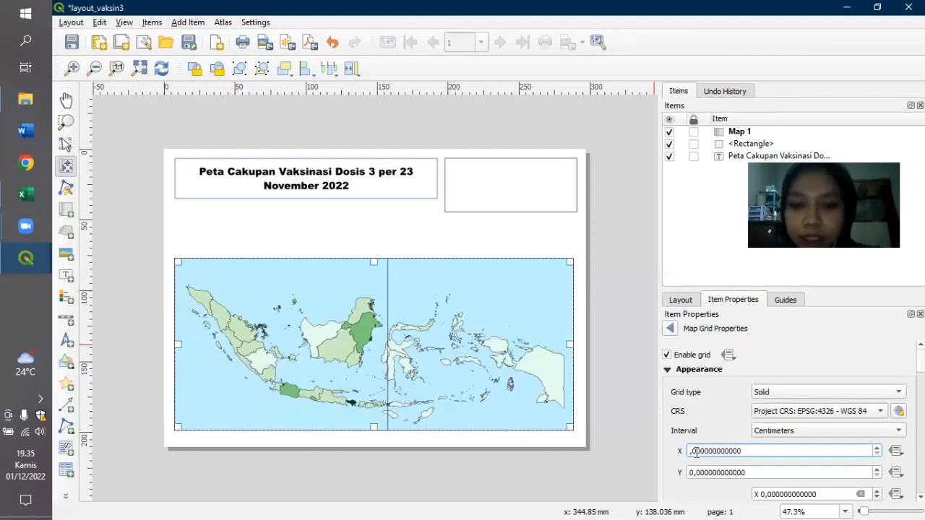
{"action": "type", "text": "5"}
{"action": "key", "text": "Return"}
{"action": "scroll", "coordinate": [693, 451], "scroll_direction": "up", "scroll_amount": 1}
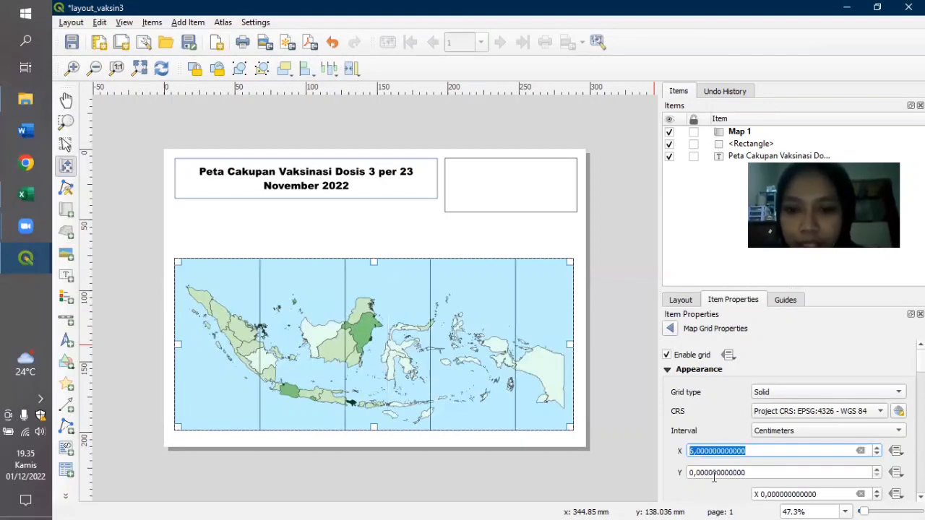
Try a Y interval of 6 cm for the map grid, and settle on 3 cm
{"action": "left_click", "coordinate": [692, 473]}
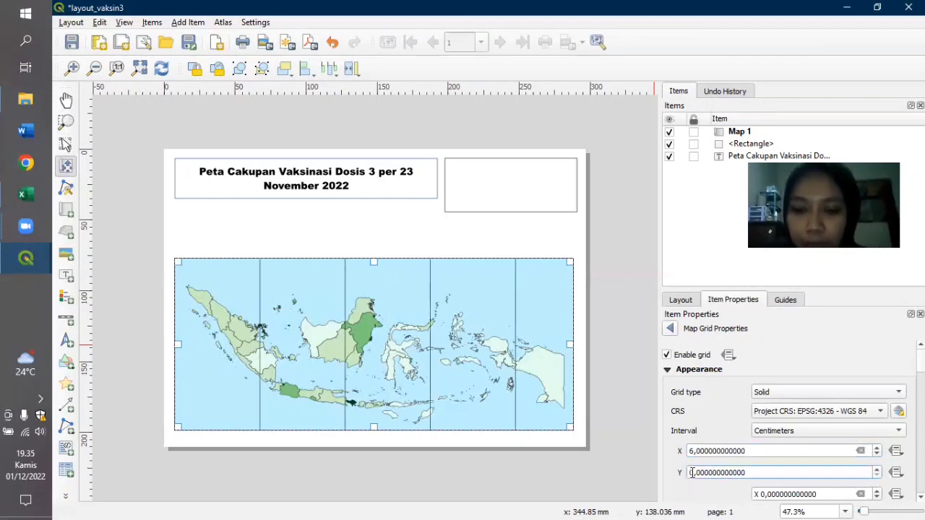
{"action": "type", "text": "6"}
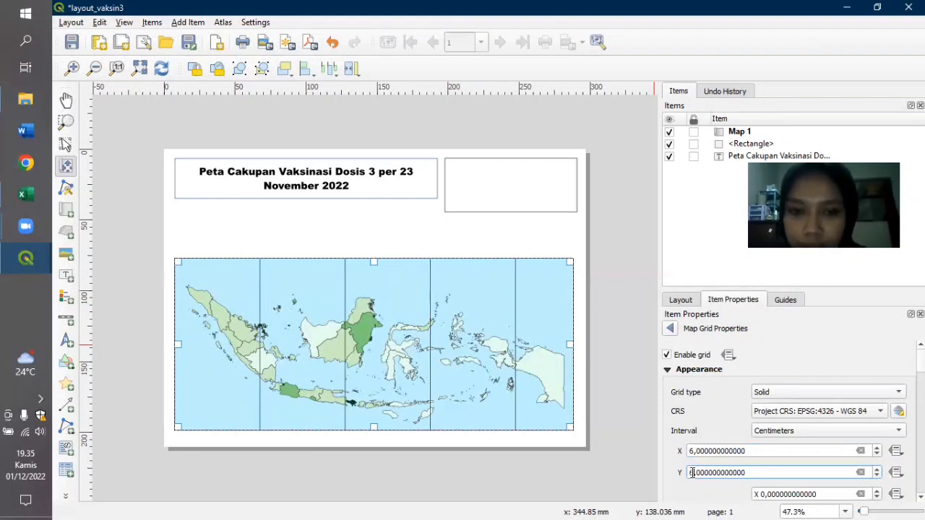
{"action": "key", "text": "Return"}
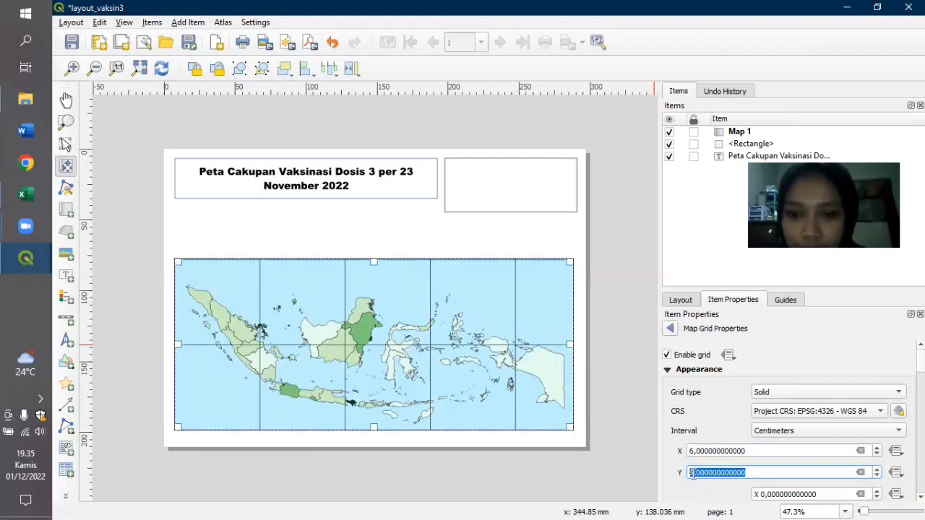
{"action": "left_click", "coordinate": [693, 474]}
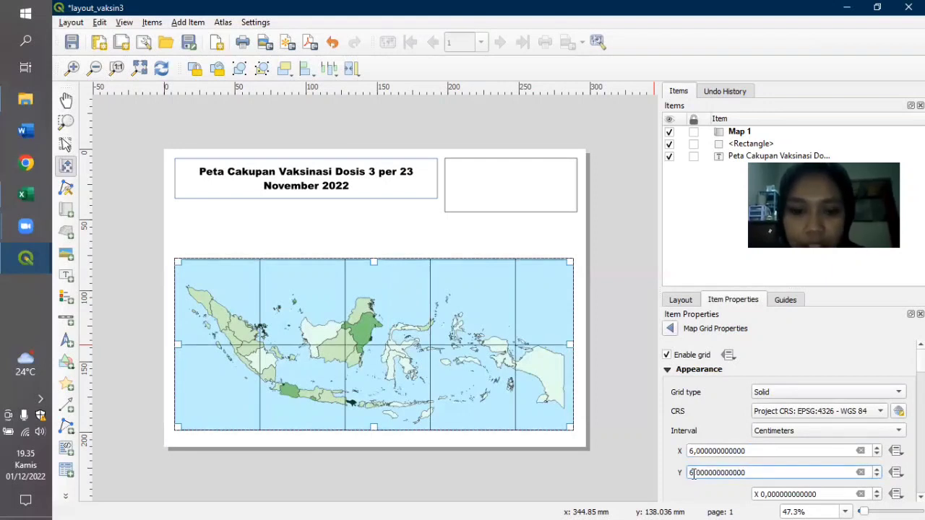
{"action": "key", "text": "BackSpace"}
{"action": "type", "text": "3"}
{"action": "key", "text": "Return"}
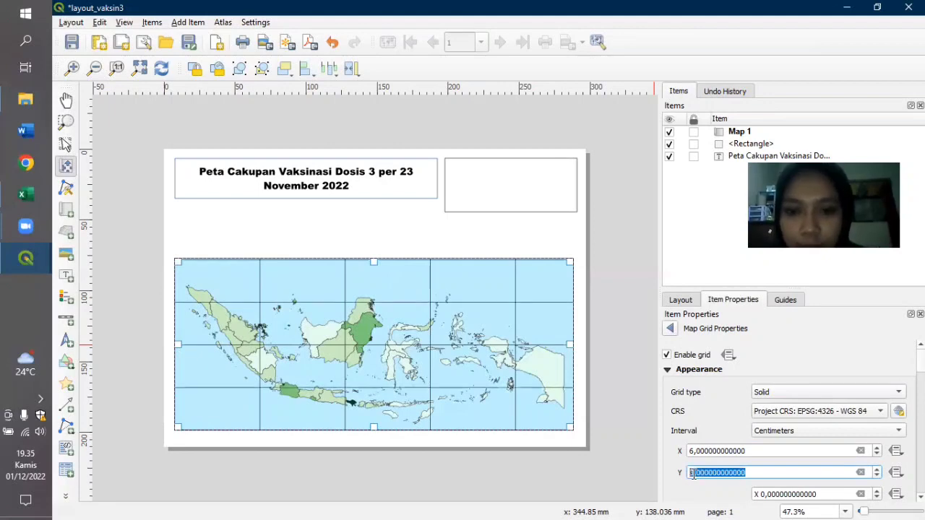
Try Millimeters and Map Units as the grid's interval unit, and return it to Centimeters
{"action": "left_click", "coordinate": [880, 429]}
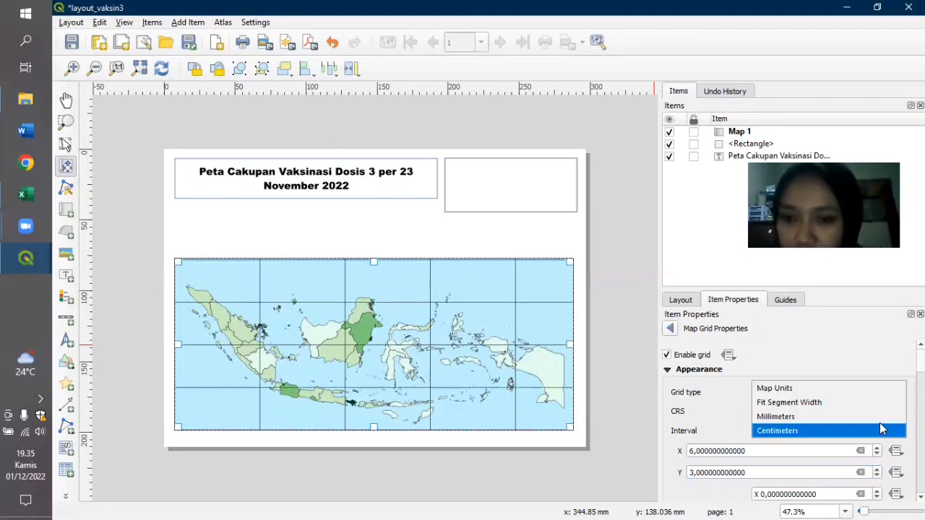
{"action": "left_click", "coordinate": [884, 416]}
{"action": "left_click", "coordinate": [884, 431]}
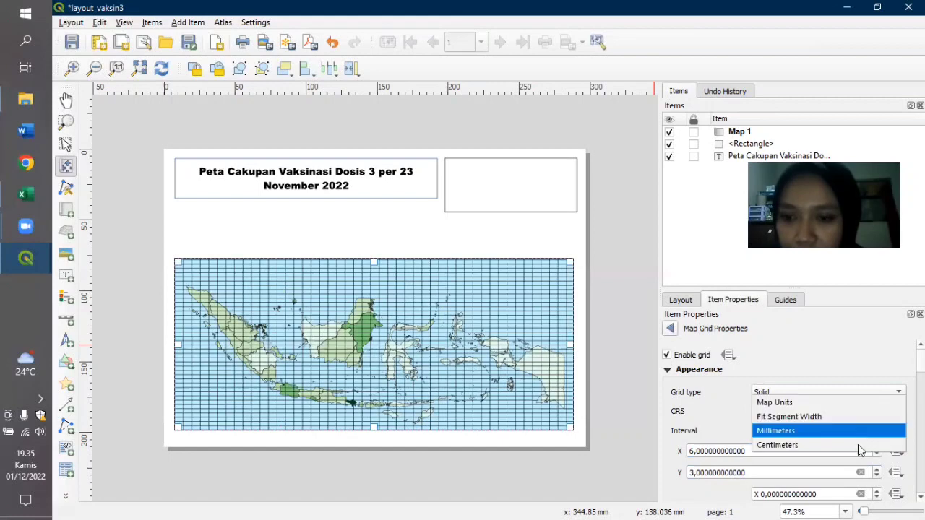
{"action": "left_click", "coordinate": [883, 444]}
{"action": "left_click", "coordinate": [882, 431]}
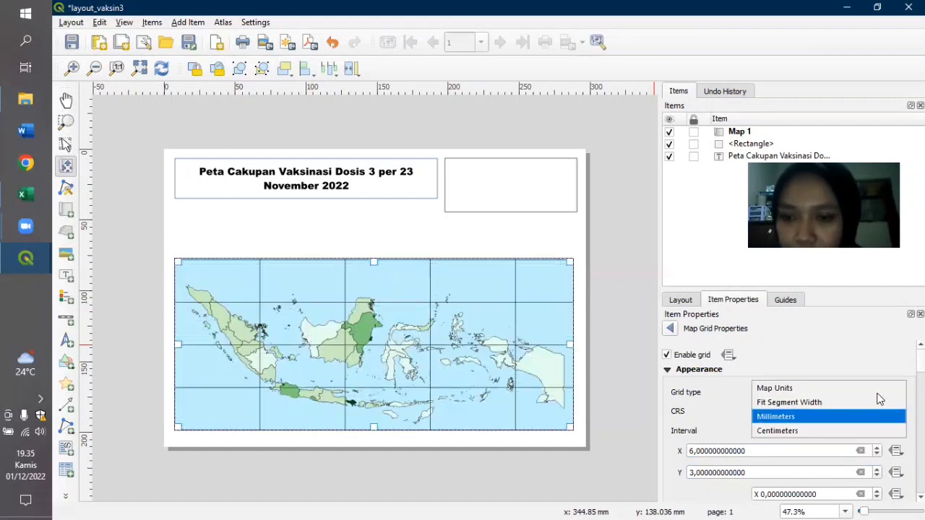
{"action": "key", "text": "Return"}
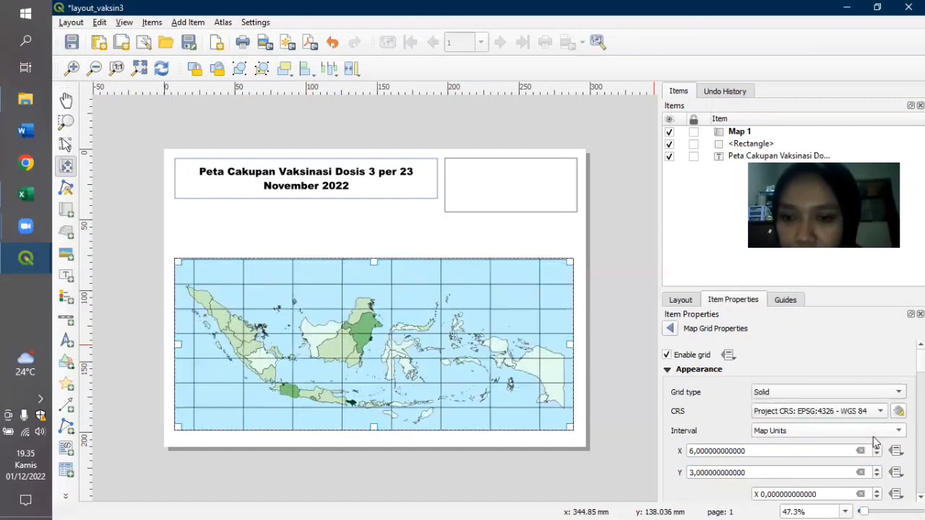
{"action": "left_click", "coordinate": [873, 437]}
{"action": "left_click", "coordinate": [873, 433]}
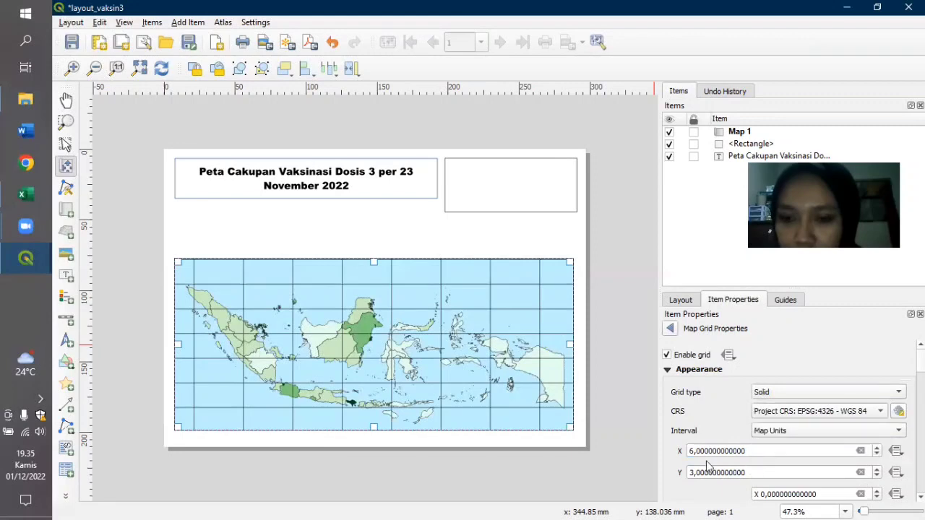
{"action": "left_click", "coordinate": [791, 435]}
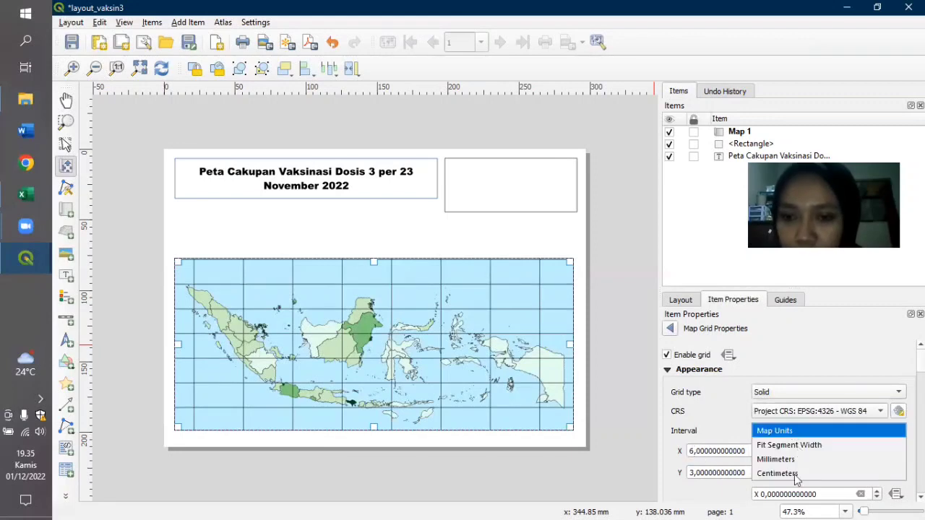
{"action": "left_click", "coordinate": [795, 475]}
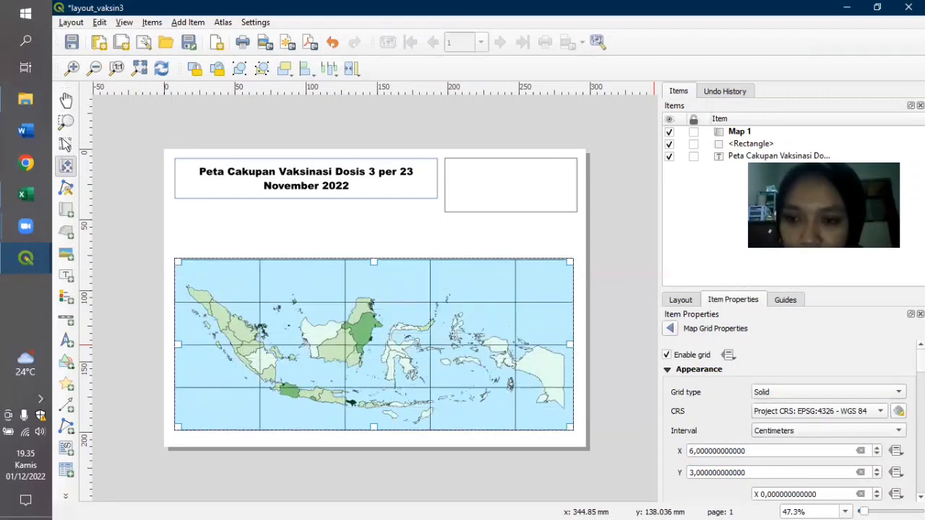
Make the grid lines faint by lowering their line symbol's opacity to 17.2%
{"action": "scroll", "coordinate": [791, 419], "scroll_direction": "down", "scroll_amount": 1}
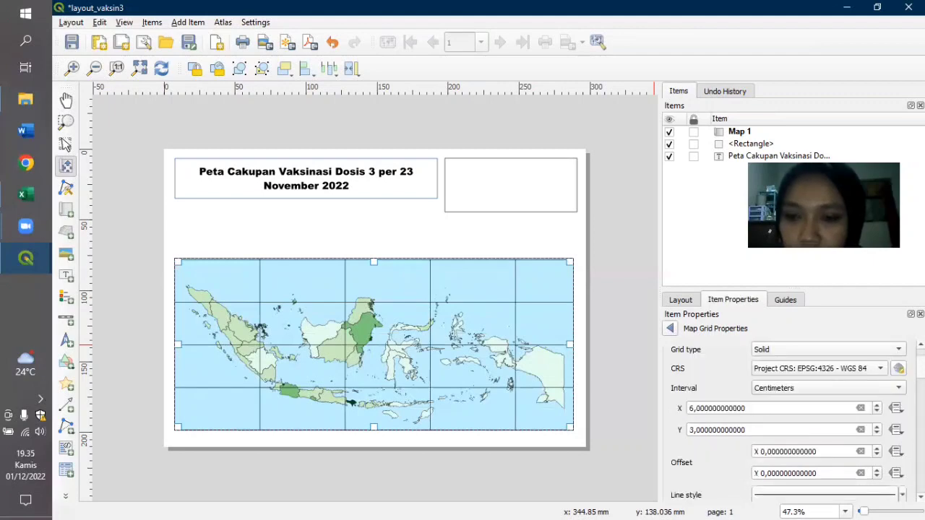
{"action": "scroll", "coordinate": [896, 410], "scroll_direction": "down", "scroll_amount": 2}
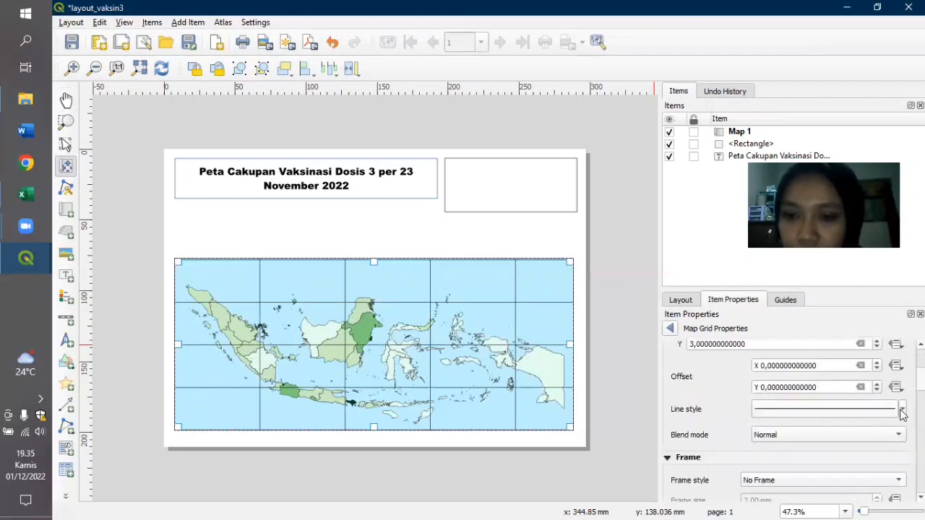
{"action": "left_click", "coordinate": [896, 410]}
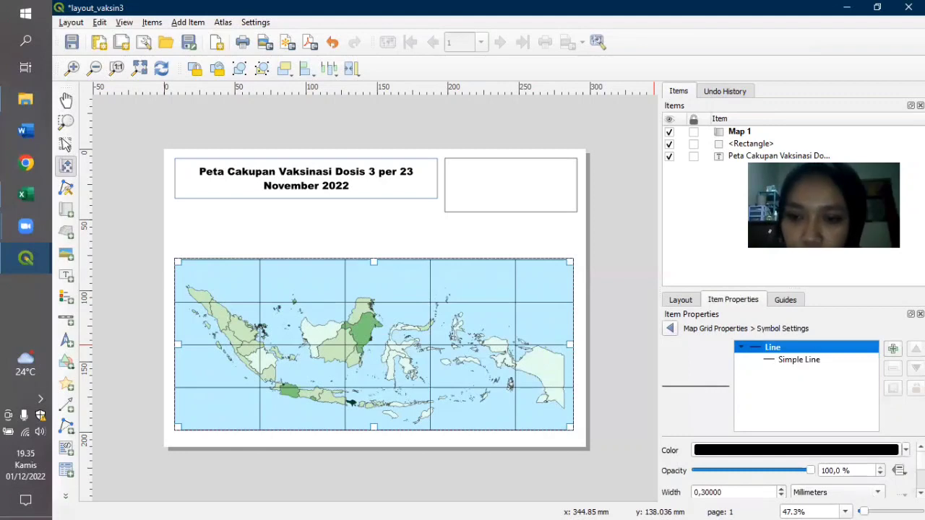
{"action": "left_click", "coordinate": [906, 450]}
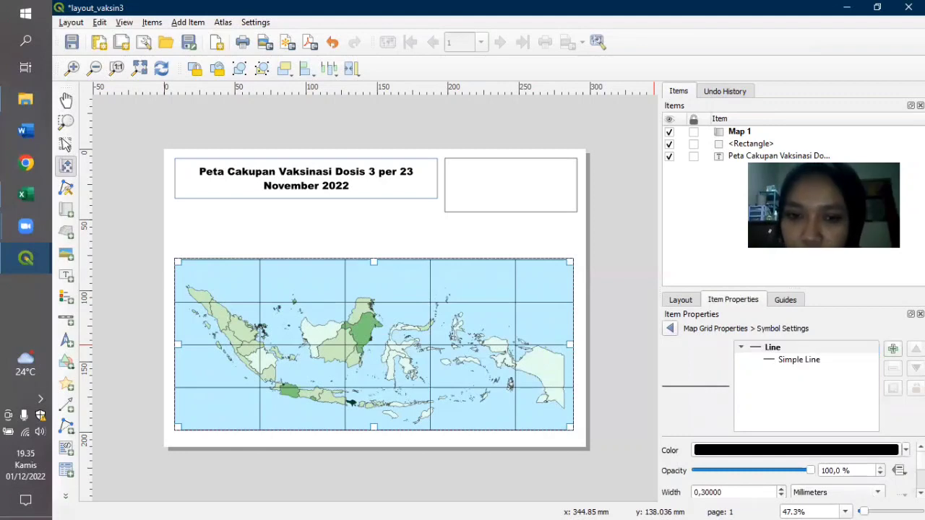
{"action": "left_click", "coordinate": [791, 470]}
{"action": "left_click_drag", "start_coordinate": [740, 475], "coordinate": [716, 474]}
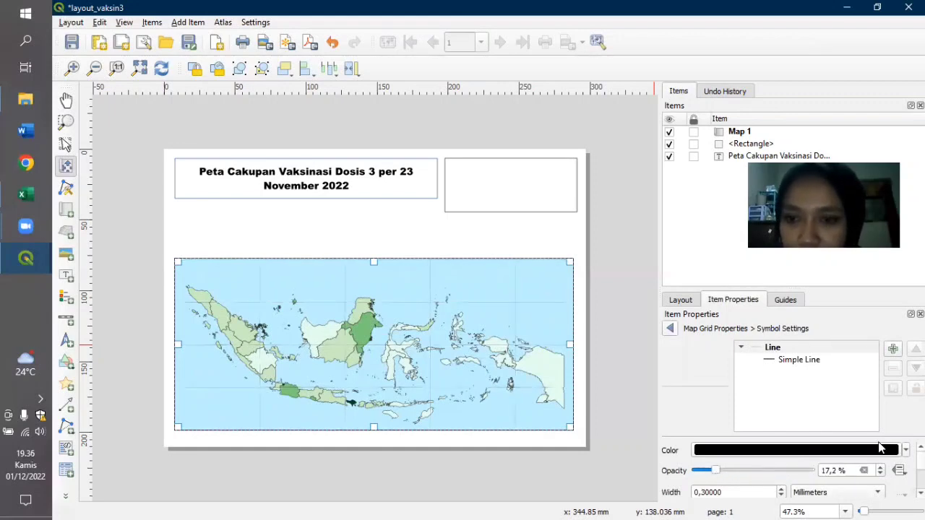
{"action": "left_click", "coordinate": [670, 329]}
Set the grid's frame style to Exterior Ticks and review the frame's size, division, side and rotation settings
{"action": "scroll", "coordinate": [900, 388], "scroll_direction": "down", "scroll_amount": 1}
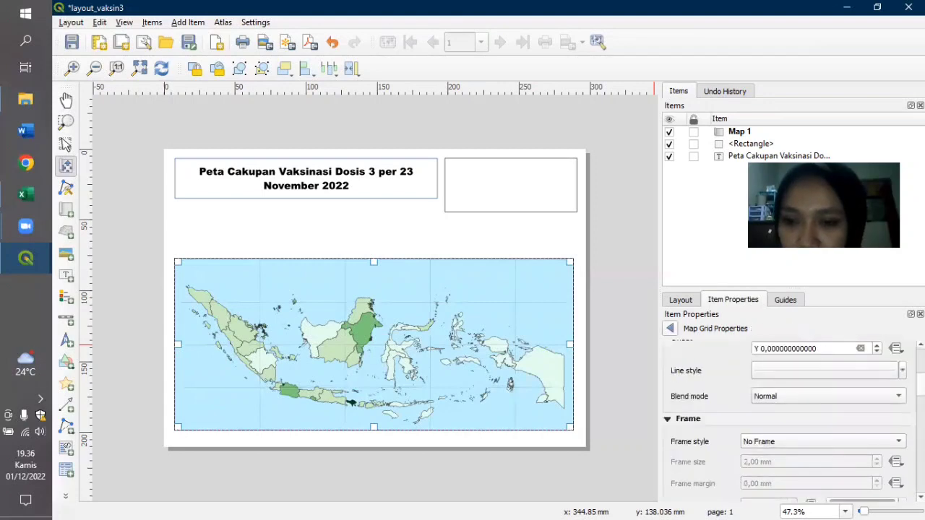
{"action": "scroll", "coordinate": [900, 388], "scroll_direction": "down", "scroll_amount": 1}
{"action": "scroll", "coordinate": [899, 388], "scroll_direction": "down", "scroll_amount": 1}
{"action": "left_click", "coordinate": [899, 387]}
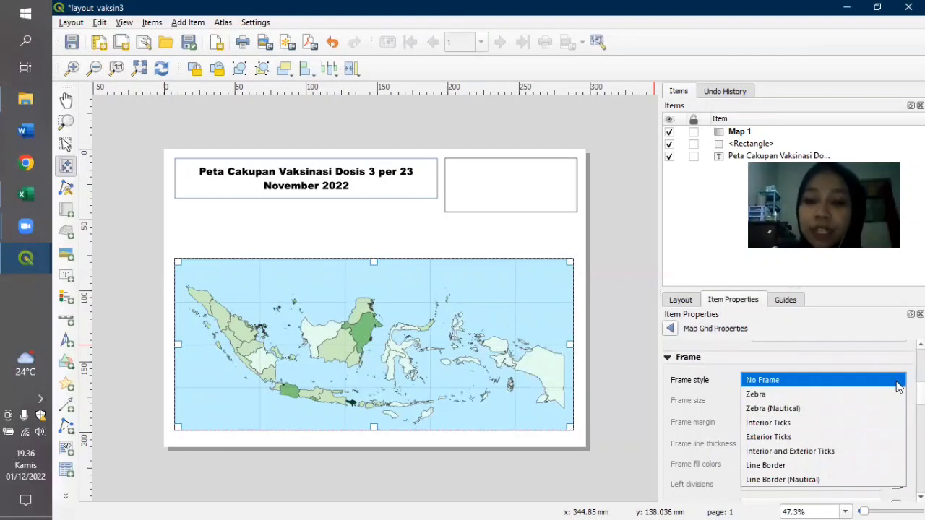
{"action": "left_click", "coordinate": [865, 438]}
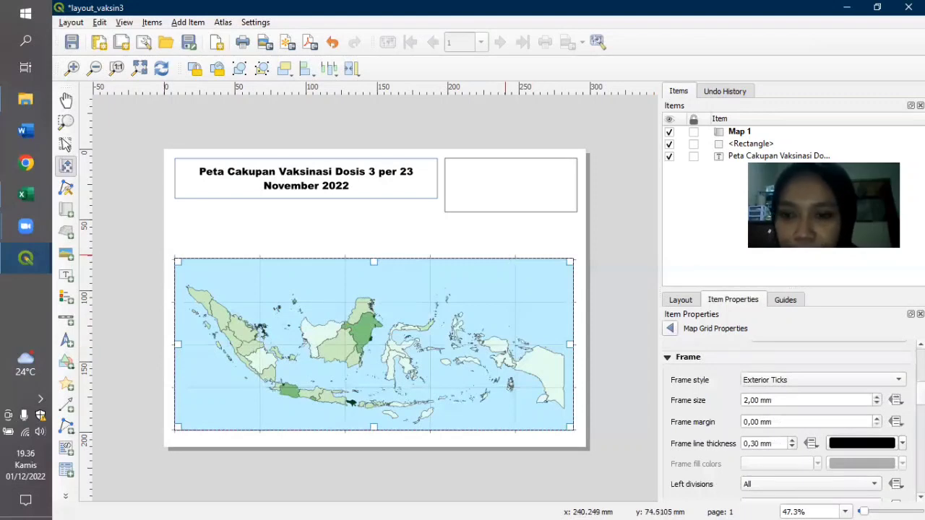
{"action": "scroll", "coordinate": [794, 421], "scroll_direction": "down", "scroll_amount": 1}
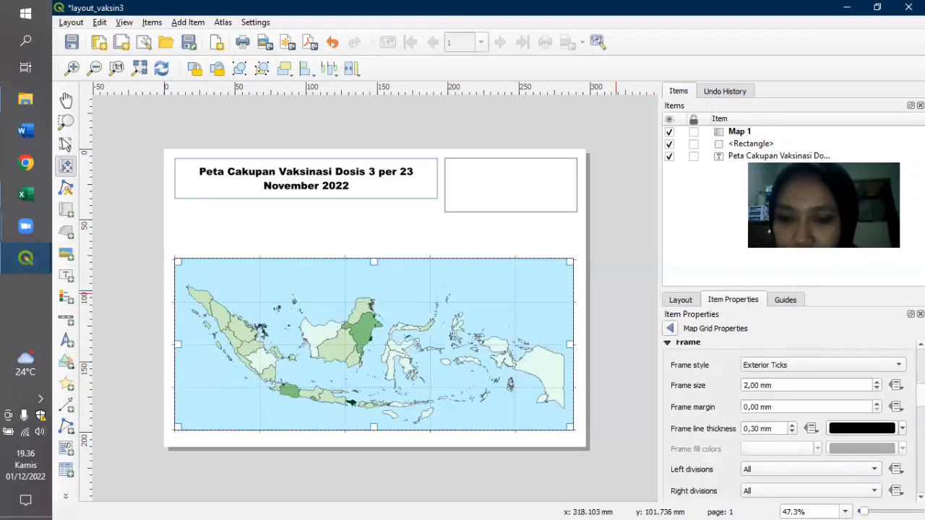
{"action": "scroll", "coordinate": [793, 421], "scroll_direction": "up", "scroll_amount": 1}
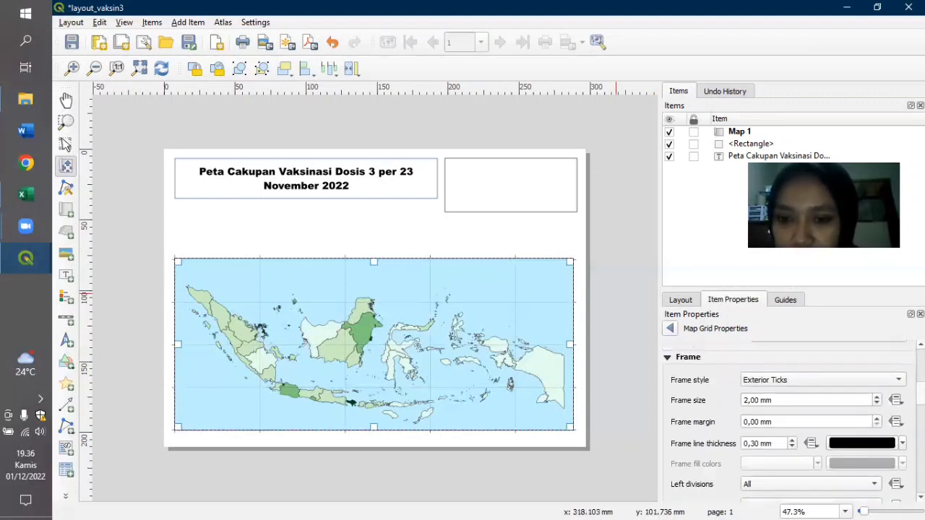
{"action": "scroll", "coordinate": [794, 421], "scroll_direction": "down", "scroll_amount": 7}
{"action": "scroll", "coordinate": [794, 421], "scroll_direction": "down", "scroll_amount": 6}
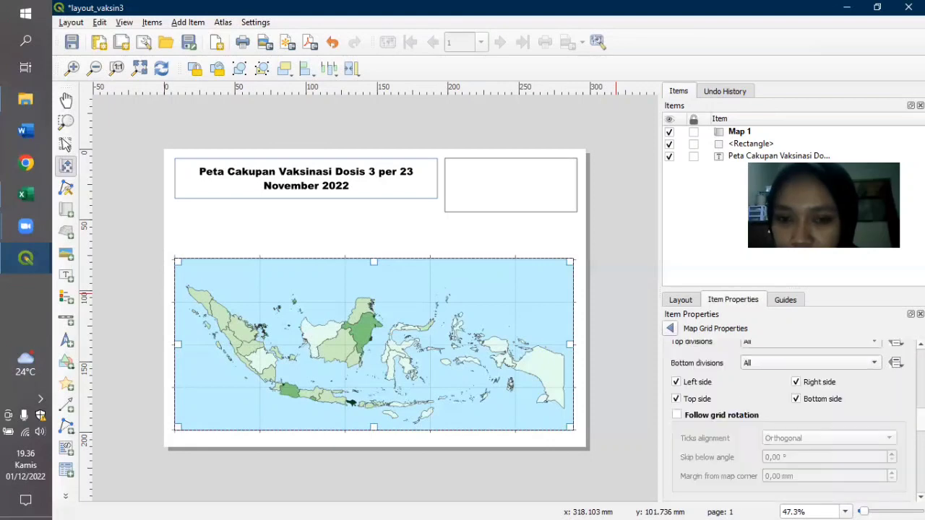
{"action": "scroll", "coordinate": [794, 421], "scroll_direction": "up", "scroll_amount": 15}
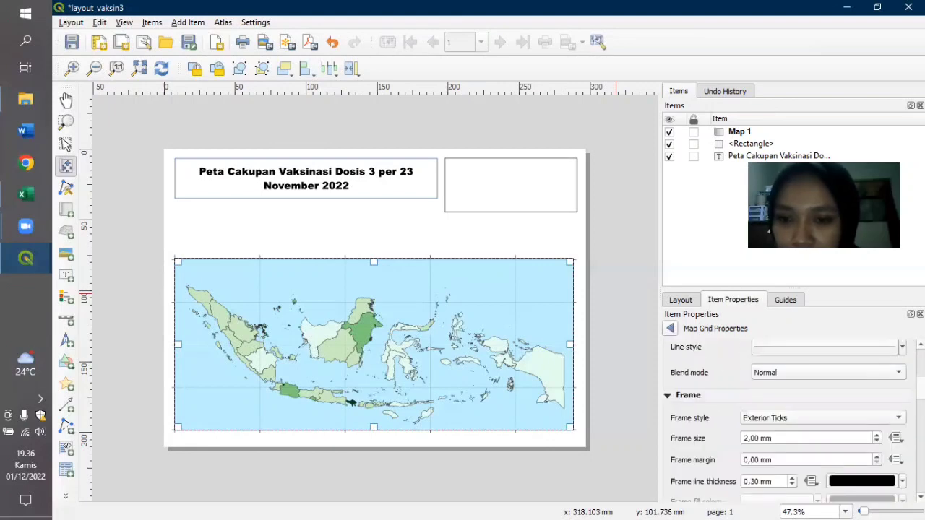
Set the map grid's frame size to 3,00 mm
{"action": "scroll", "coordinate": [855, 466], "scroll_direction": "down", "scroll_amount": 5}
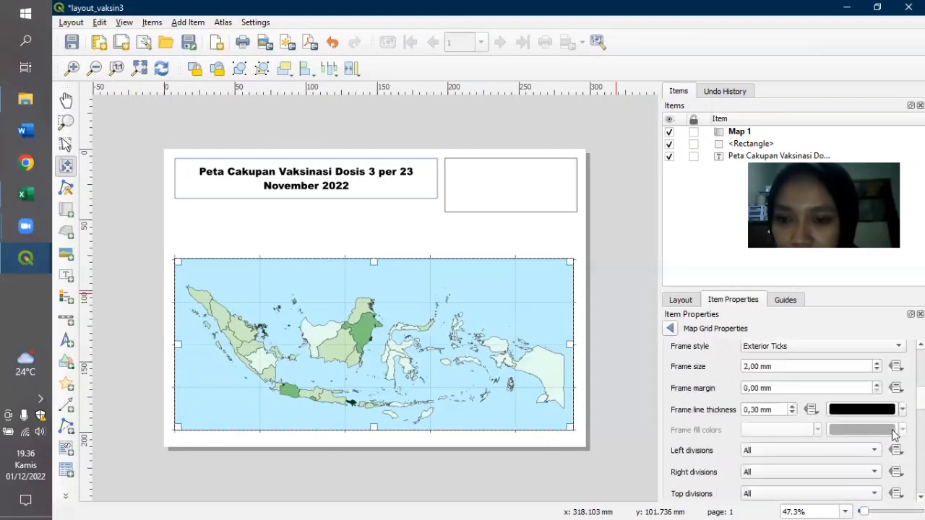
{"action": "left_click", "coordinate": [747, 366]}
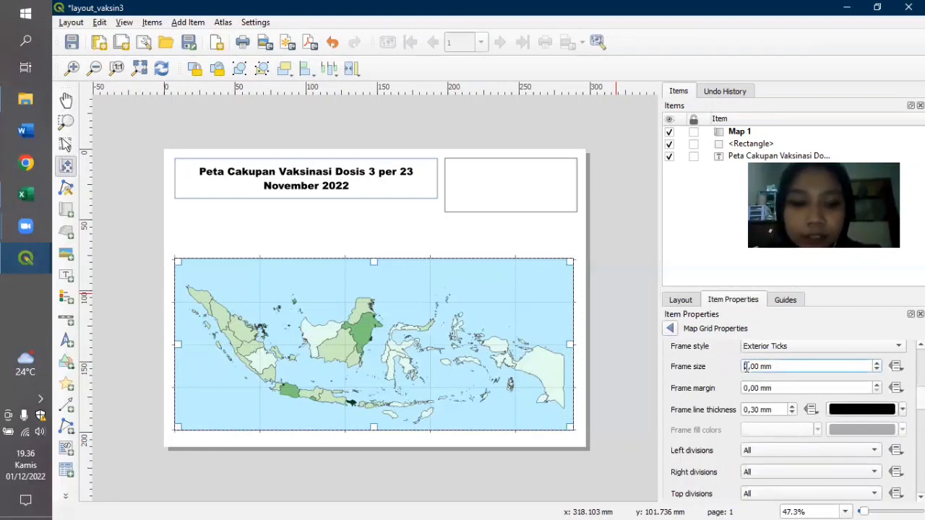
{"action": "key", "text": "Up"}
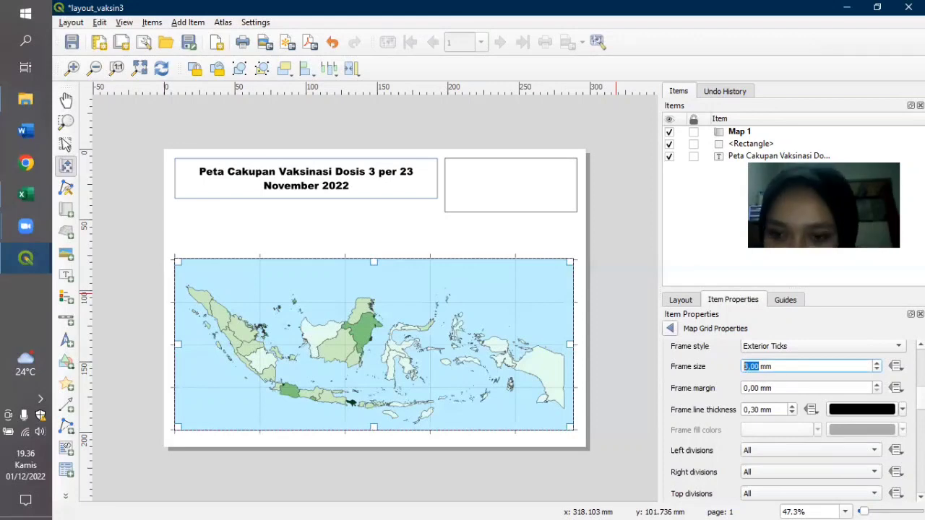
{"action": "key", "text": "Tab"}
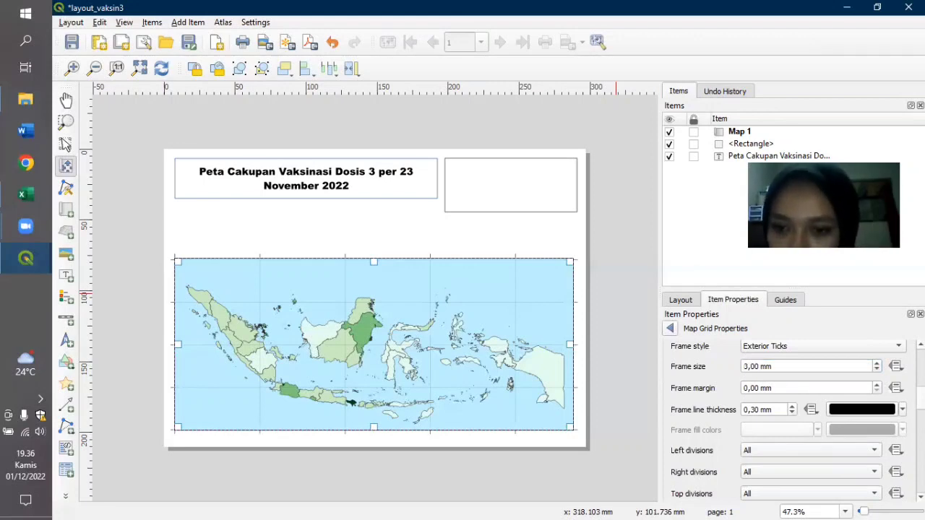
Turn on coordinate labels for the map grid with Draw Coordinates
{"action": "scroll", "coordinate": [787, 419], "scroll_direction": "down", "scroll_amount": 5}
{"action": "scroll", "coordinate": [787, 419], "scroll_direction": "down", "scroll_amount": 1}
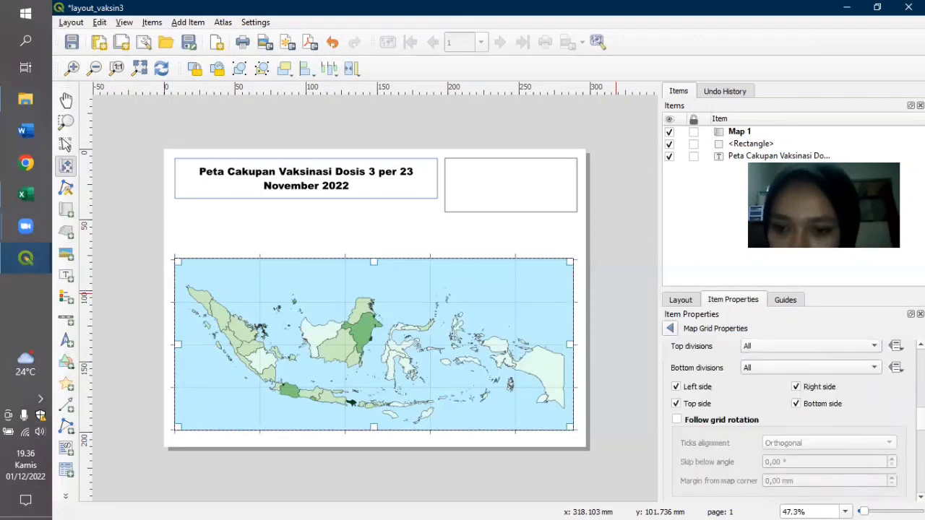
{"action": "scroll", "coordinate": [788, 419], "scroll_direction": "down", "scroll_amount": 1}
{"action": "scroll", "coordinate": [788, 419], "scroll_direction": "down", "scroll_amount": 2}
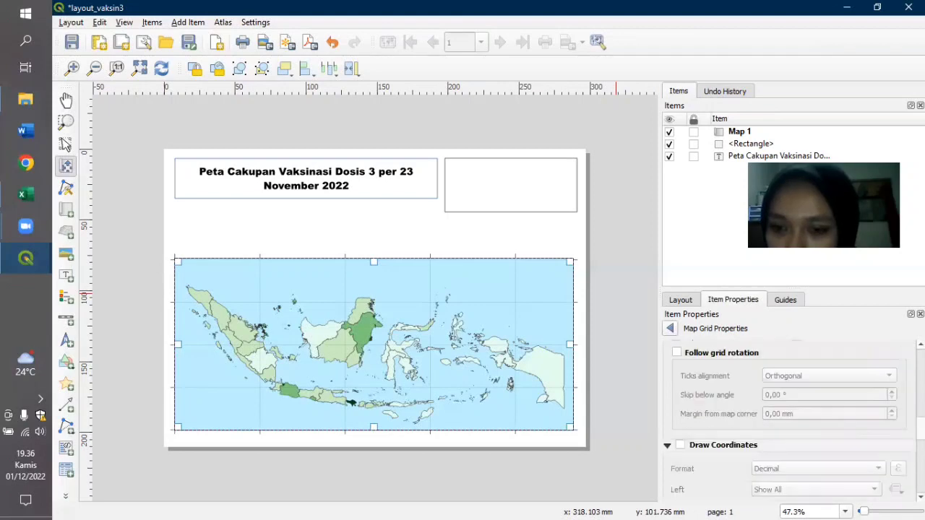
{"action": "scroll", "coordinate": [696, 394], "scroll_direction": "up", "scroll_amount": 1}
{"action": "scroll", "coordinate": [690, 404], "scroll_direction": "down", "scroll_amount": 3}
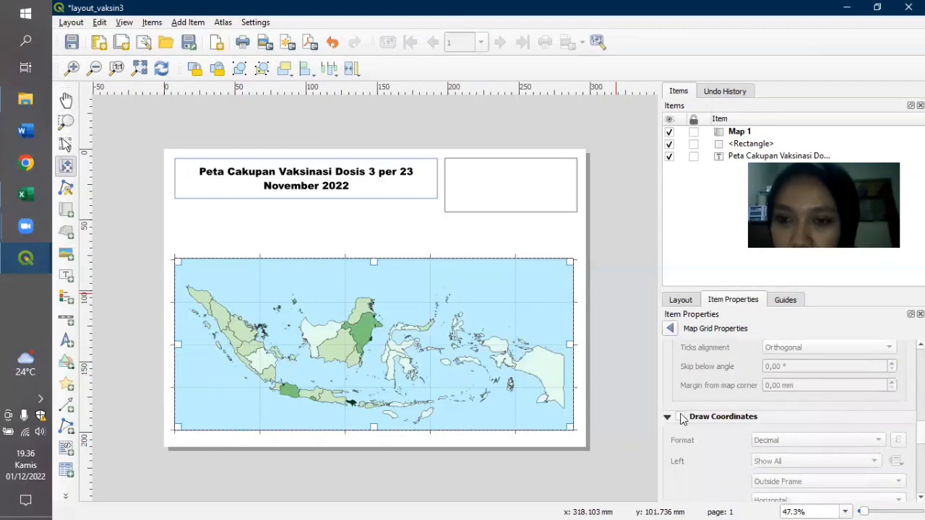
{"action": "left_click", "coordinate": [680, 417]}
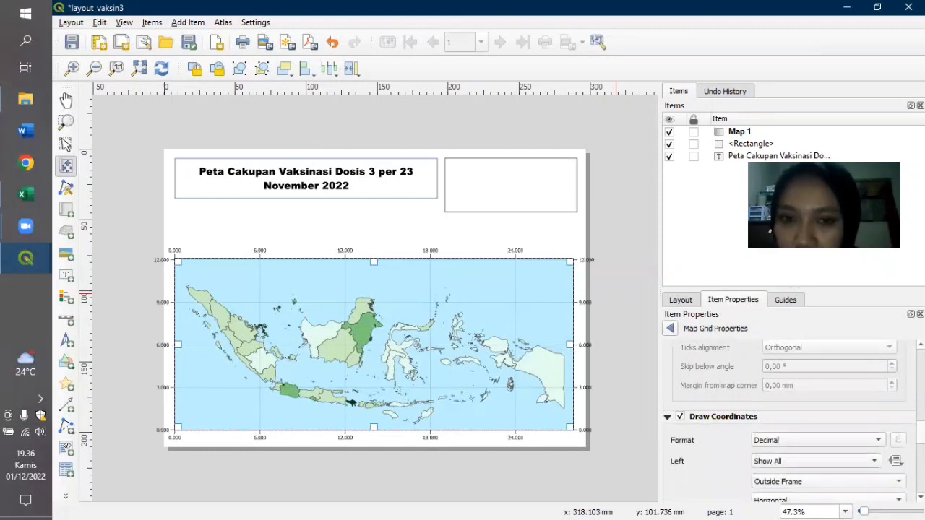
Try the Degree, Minute Aligned format and the Degree, Minute, Second format for the grid coordinates
{"action": "scroll", "coordinate": [723, 419], "scroll_direction": "down", "scroll_amount": 3}
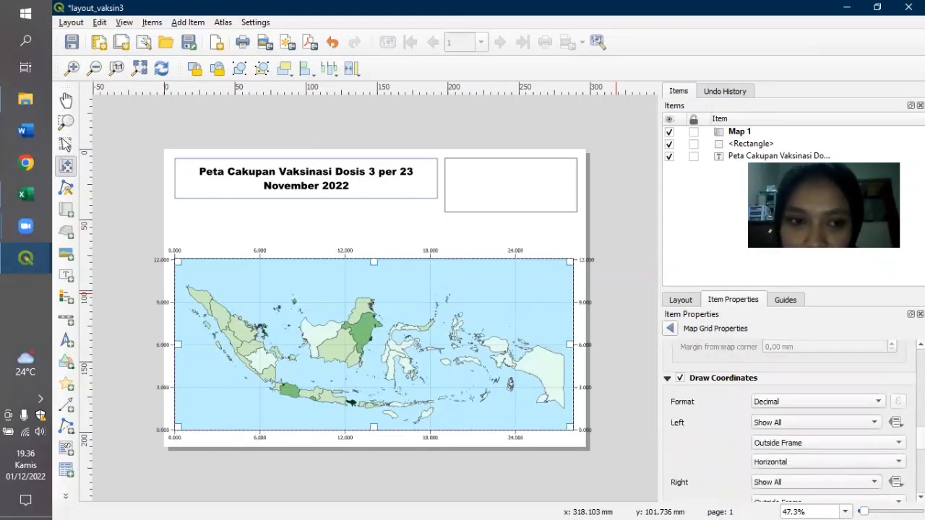
{"action": "scroll", "coordinate": [854, 379], "scroll_direction": "down", "scroll_amount": 1}
{"action": "left_click", "coordinate": [855, 373]}
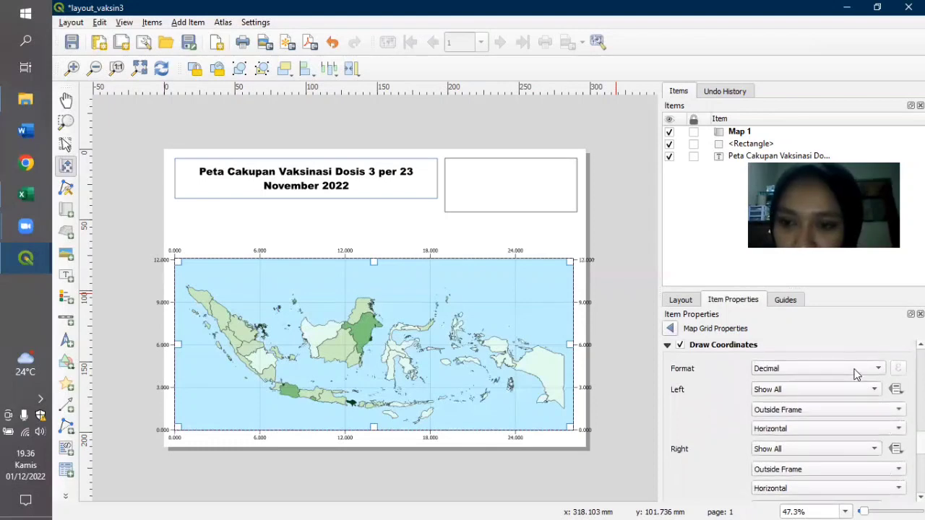
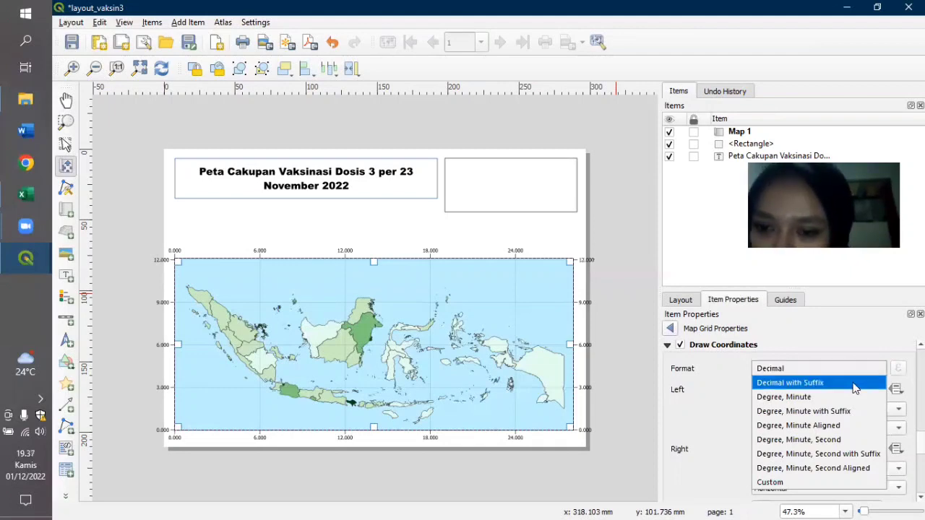
{"action": "left_click", "coordinate": [860, 430]}
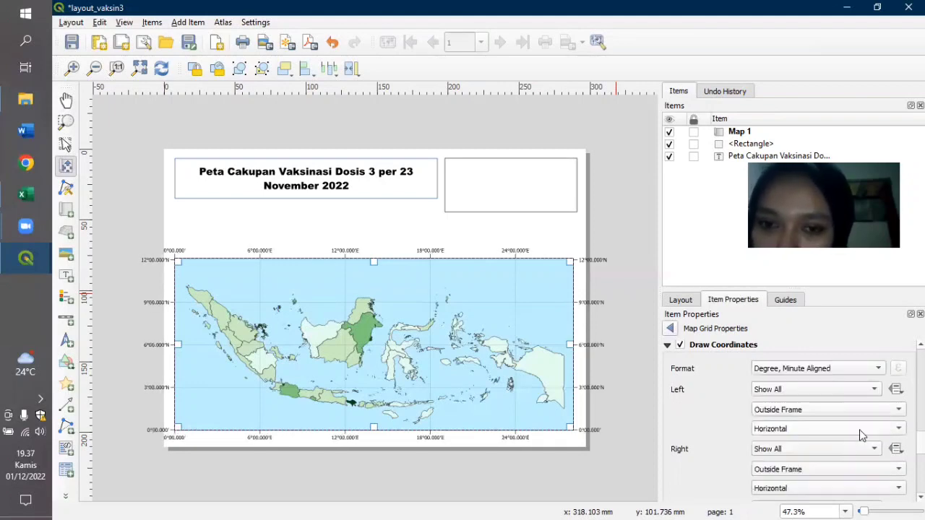
{"action": "left_click", "coordinate": [853, 370]}
{"action": "left_click", "coordinate": [852, 383]}
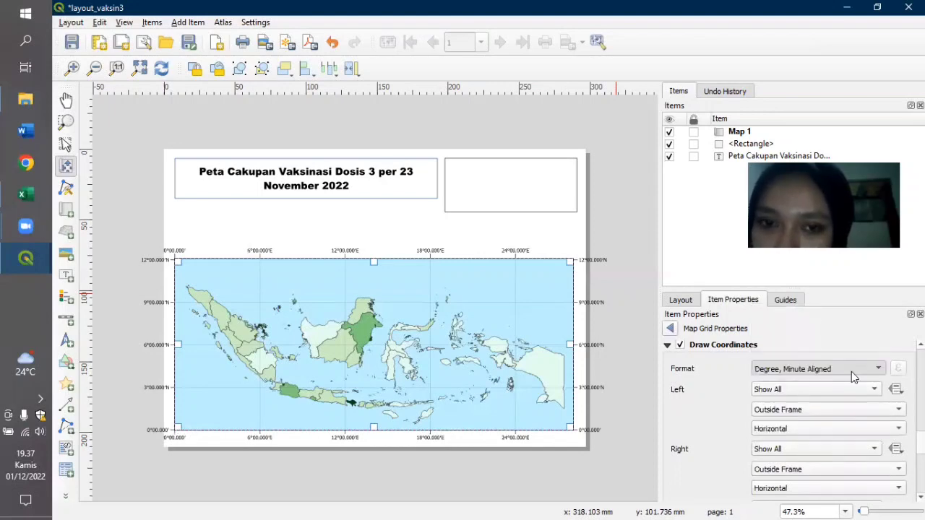
Try the grid coordinates in Degree, Minute with Suffix, followed by Degree, Minute, Second Aligned
{"action": "left_click", "coordinate": [847, 367]}
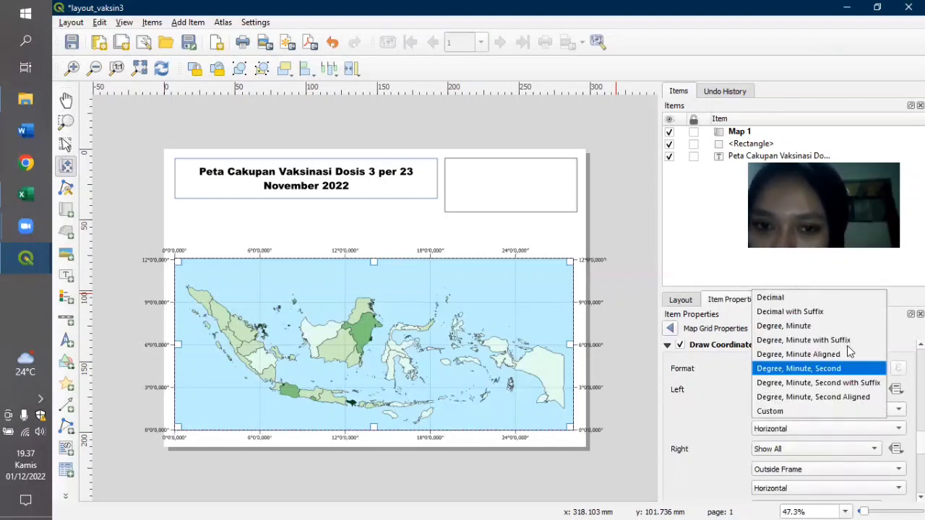
{"action": "left_click", "coordinate": [849, 340]}
{"action": "left_click", "coordinate": [842, 369]}
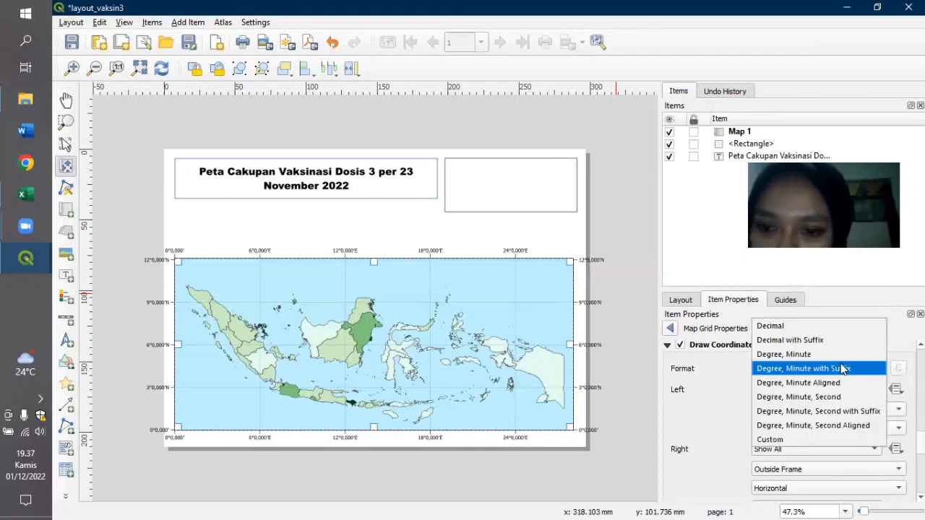
{"action": "left_click", "coordinate": [842, 425]}
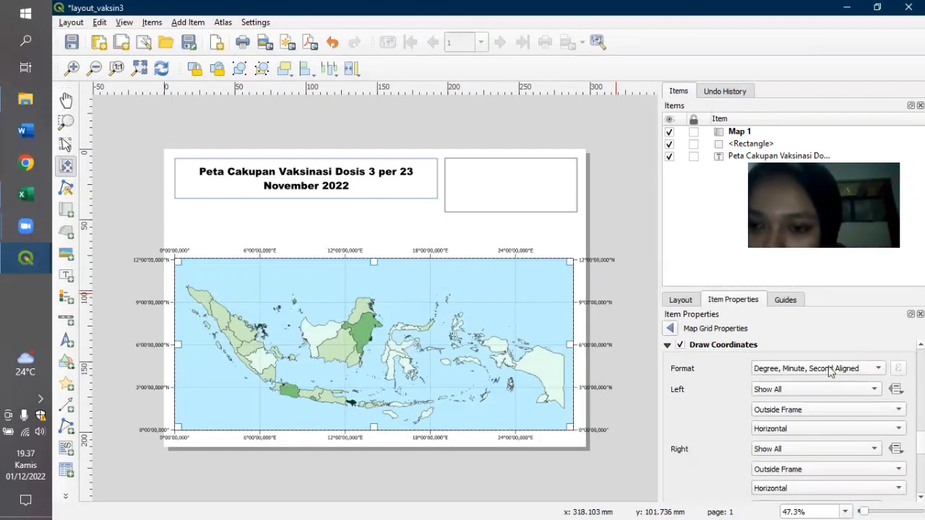
Compare the Degree, Minute with Suffix and Degree, Minute Aligned formats on the grid coordinates
{"action": "left_click", "coordinate": [832, 370]}
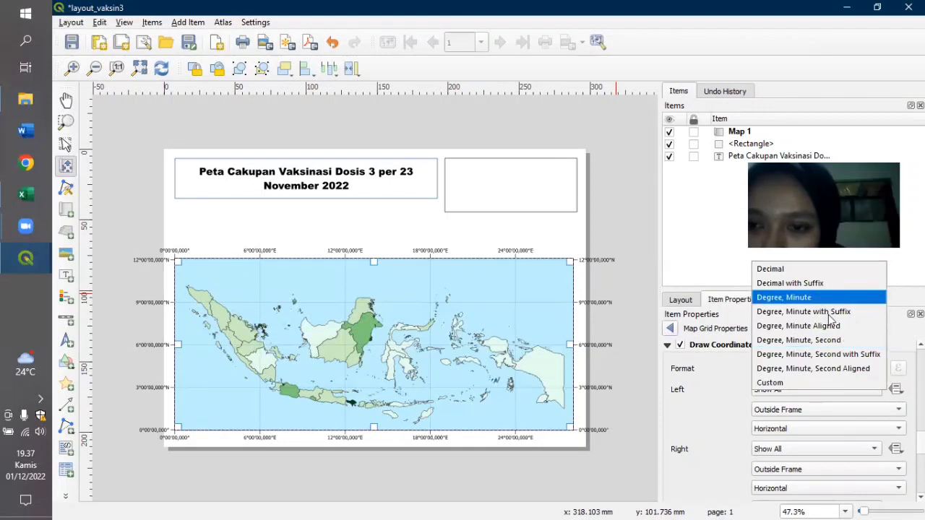
{"action": "left_click", "coordinate": [828, 313]}
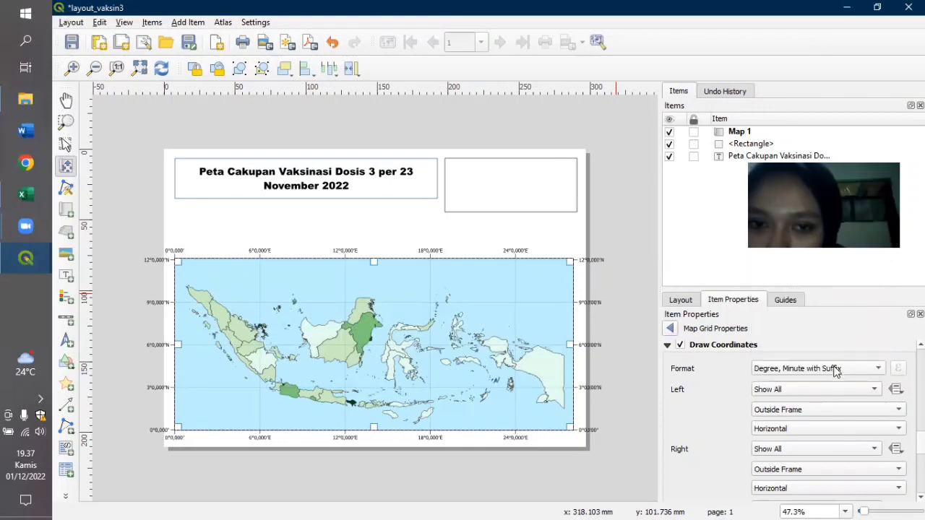
{"action": "left_click", "coordinate": [835, 372]}
{"action": "left_click", "coordinate": [834, 383]}
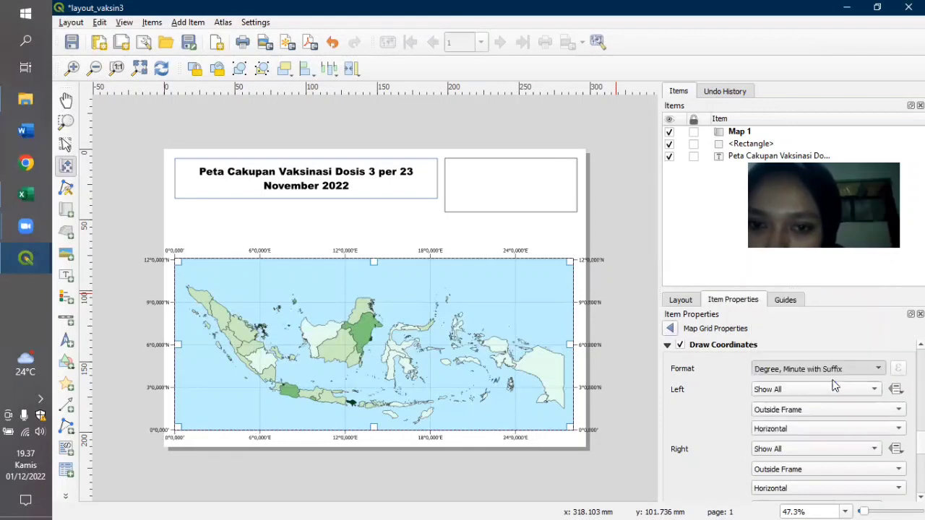
Try the Decimal with Suffix and Decimal formats for the grid coordinates
{"action": "left_click", "coordinate": [834, 372]}
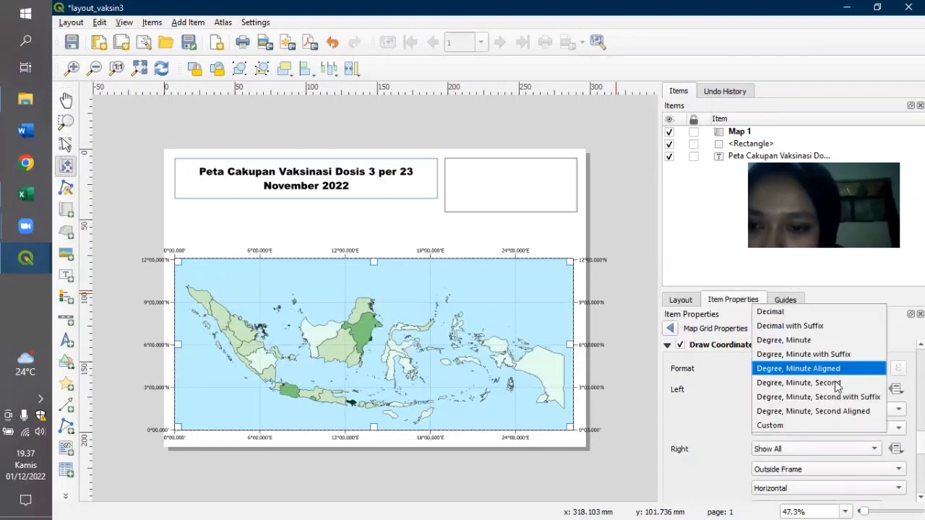
{"action": "key", "text": "Escape"}
{"action": "scroll", "coordinate": [828, 369], "scroll_direction": "up", "scroll_amount": 3}
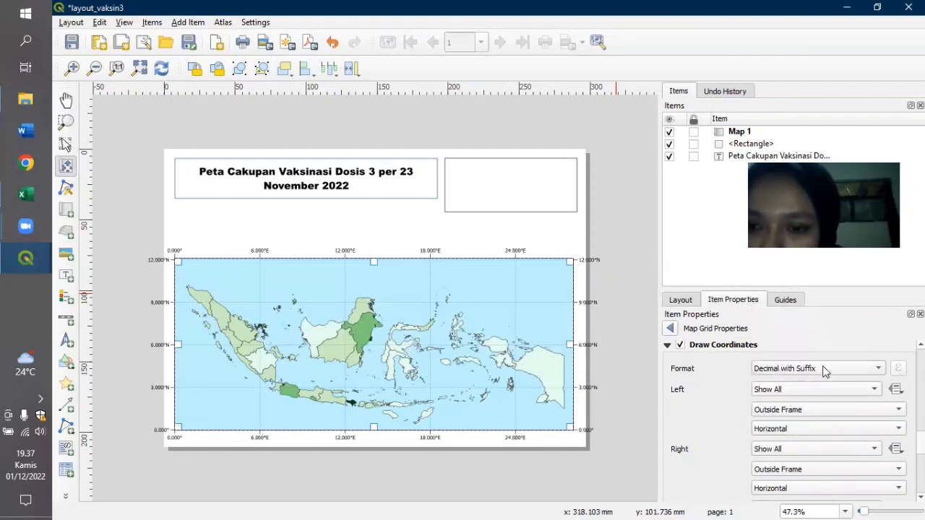
{"action": "left_click", "coordinate": [828, 370]}
{"action": "key", "text": "Escape"}
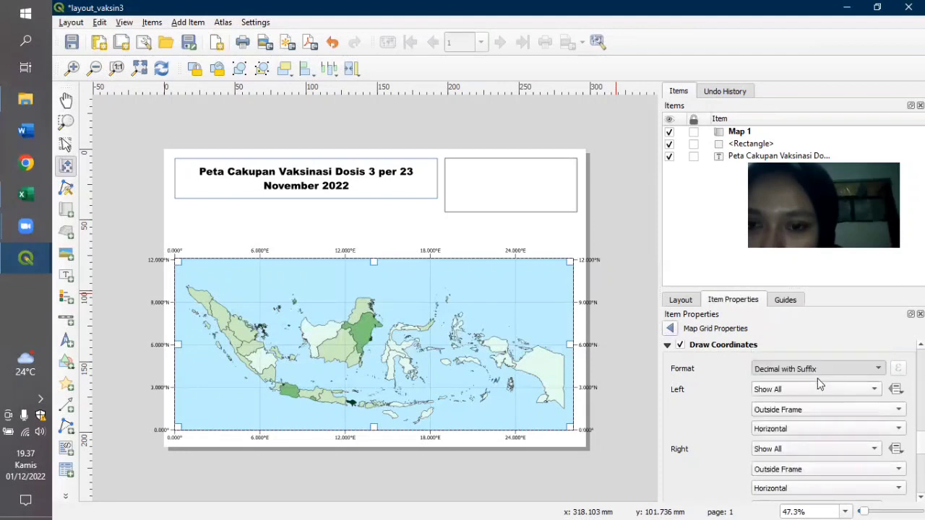
{"action": "scroll", "coordinate": [820, 370], "scroll_direction": "up", "scroll_amount": 1}
Try the coordinate formats Degree, Minute, Second with Suffix; Degree, Minute, Second Aligned; and Custom
{"action": "left_click", "coordinate": [825, 370]}
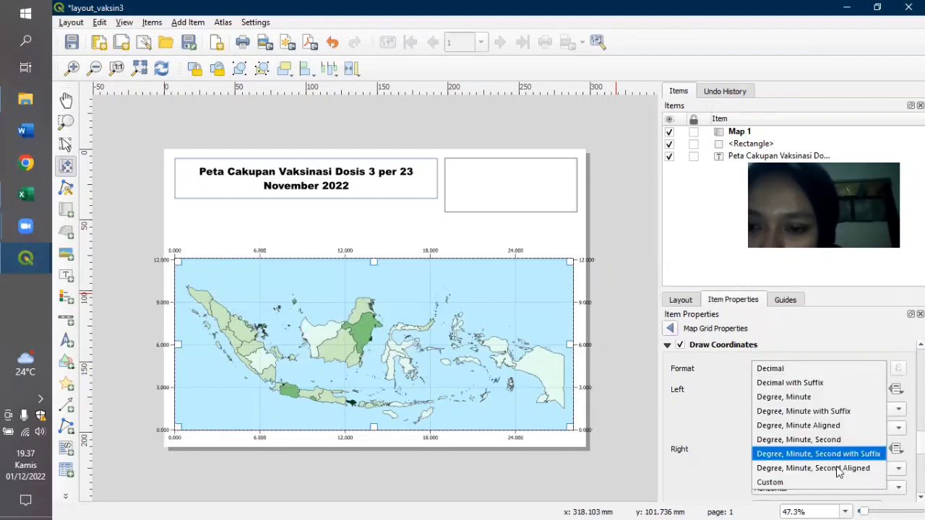
{"action": "key", "text": "Up"}
{"action": "key", "text": "Return"}
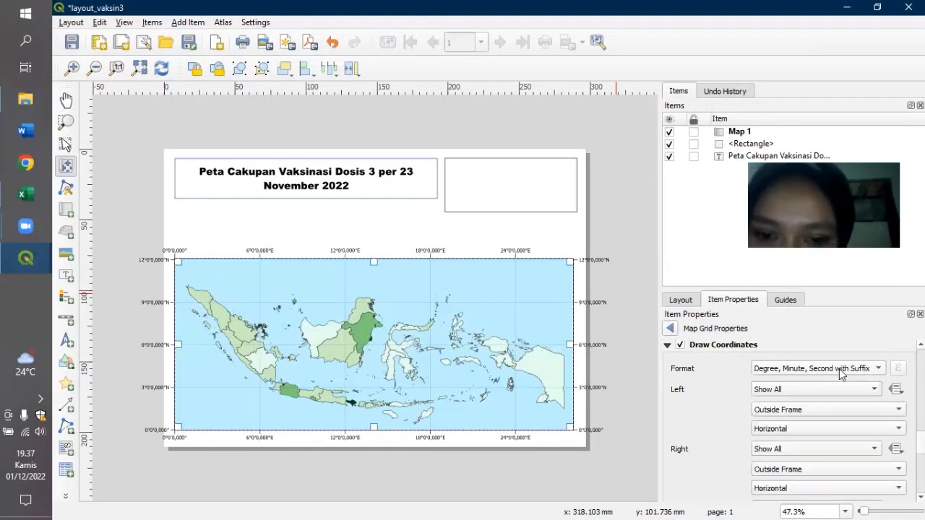
{"action": "left_click", "coordinate": [839, 371]}
{"action": "left_click", "coordinate": [838, 383]}
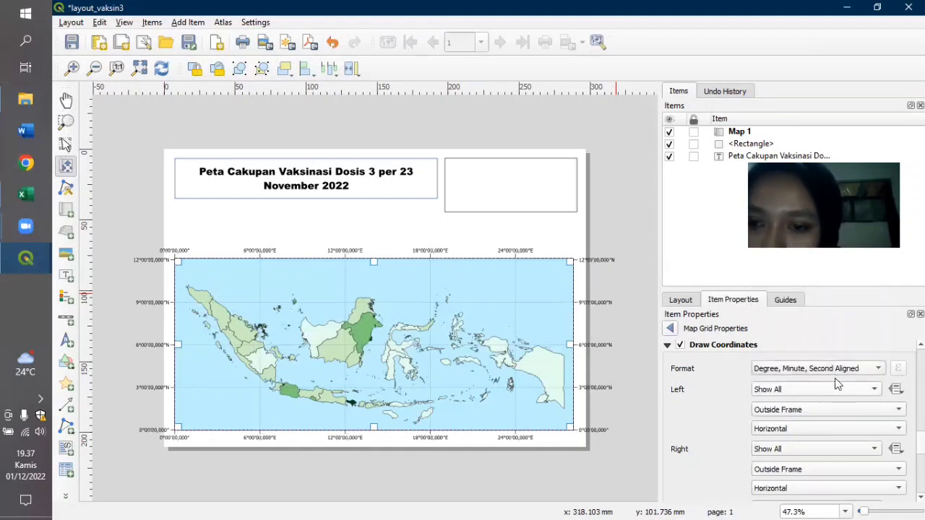
{"action": "left_click", "coordinate": [835, 380]}
{"action": "left_click", "coordinate": [807, 378]}
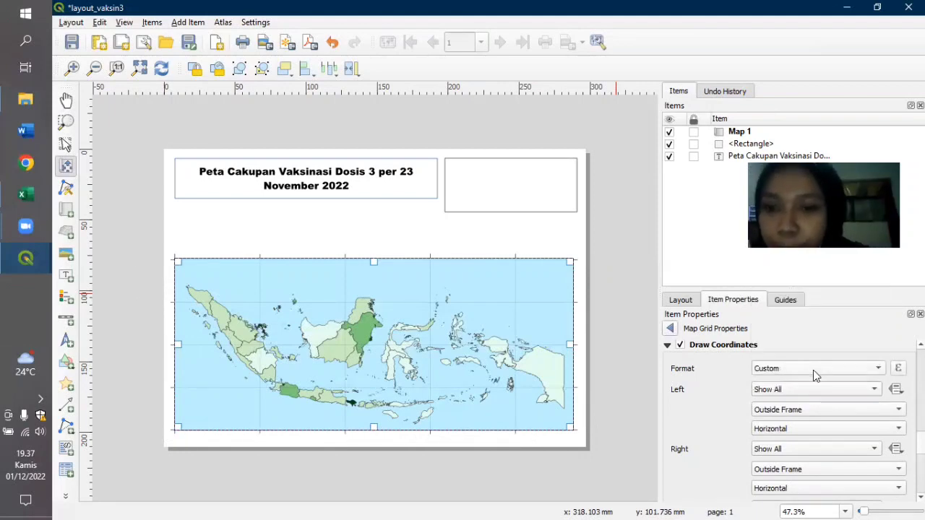
Set the grid coordinate format to Degree, Minute, Second Aligned
{"action": "left_click", "coordinate": [813, 370]}
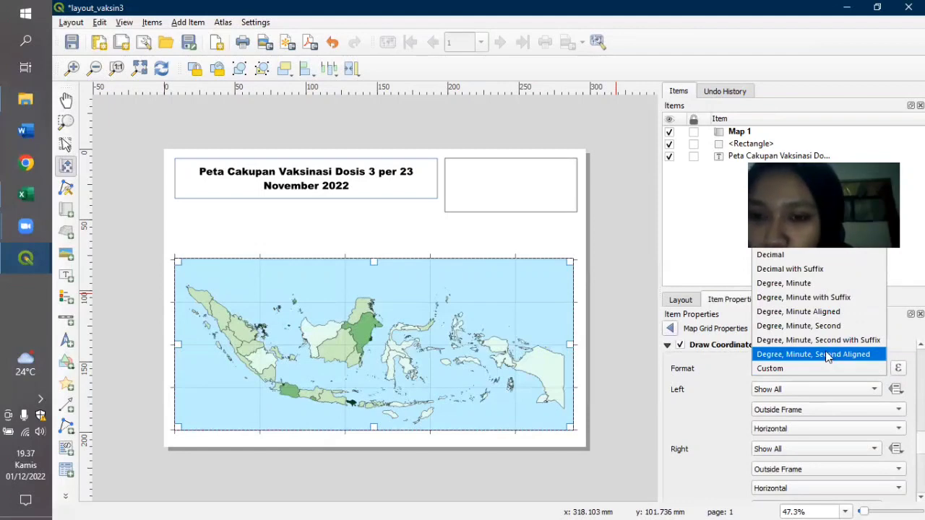
{"action": "left_click", "coordinate": [832, 357]}
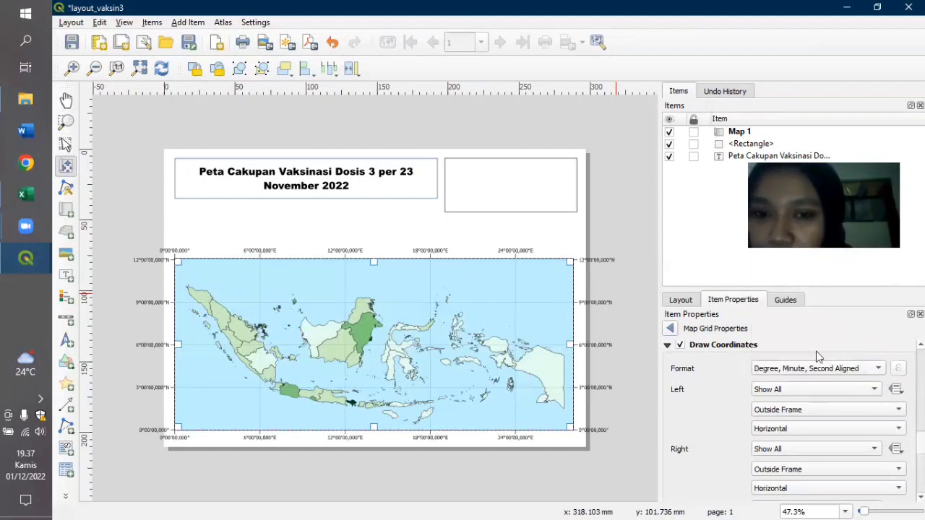
{"action": "left_click", "coordinate": [832, 372]}
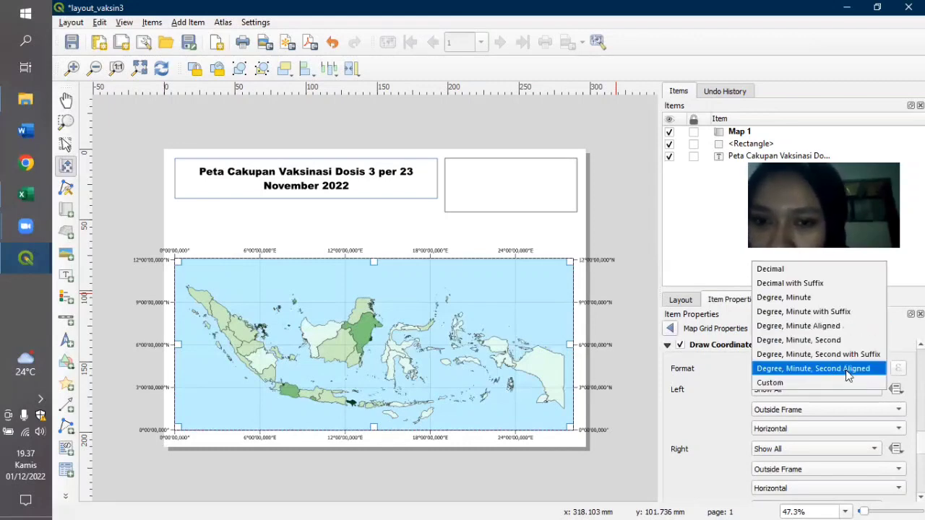
{"action": "left_click", "coordinate": [848, 370]}
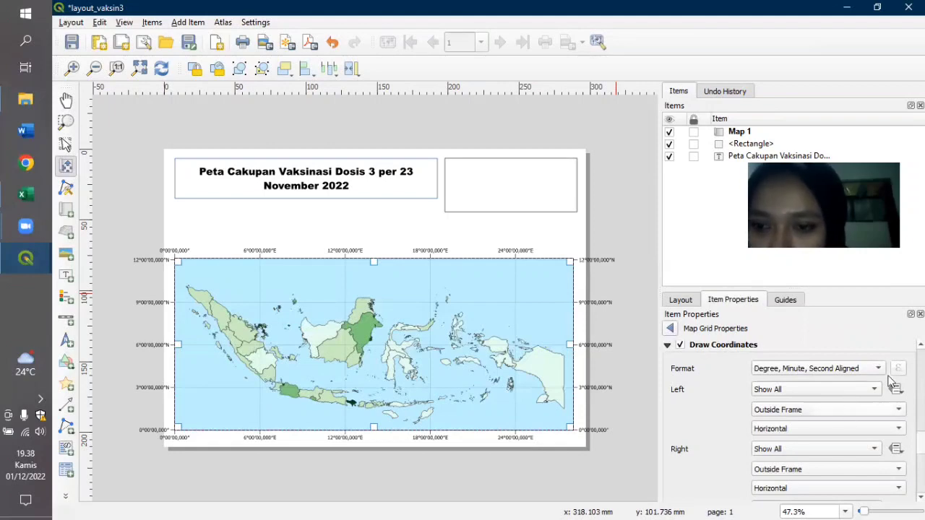
Set the orientation of the coordinate labels on the map's right side to Vertical Ascending, keeping them outside the frame
{"action": "scroll", "coordinate": [794, 422], "scroll_direction": "down", "scroll_amount": 1}
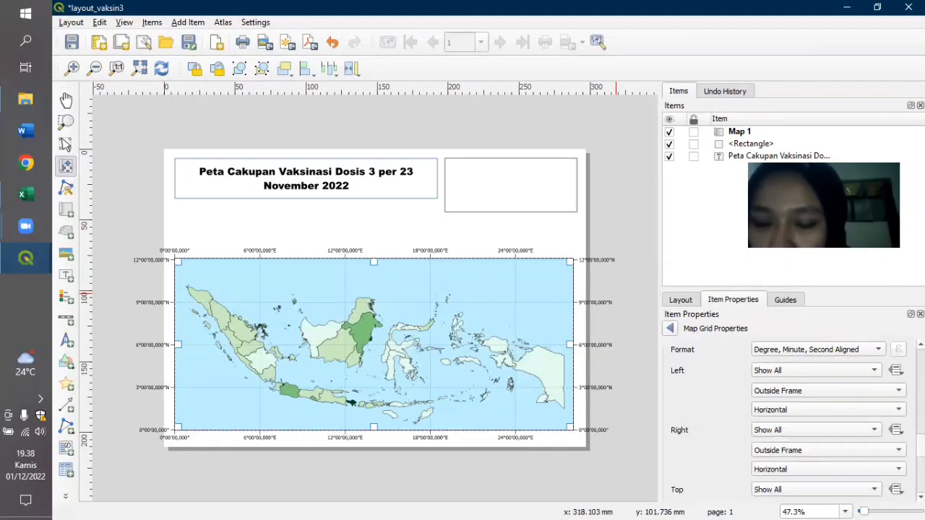
{"action": "scroll", "coordinate": [794, 422], "scroll_direction": "down", "scroll_amount": 2}
{"action": "scroll", "coordinate": [788, 422], "scroll_direction": "down", "scroll_amount": 1}
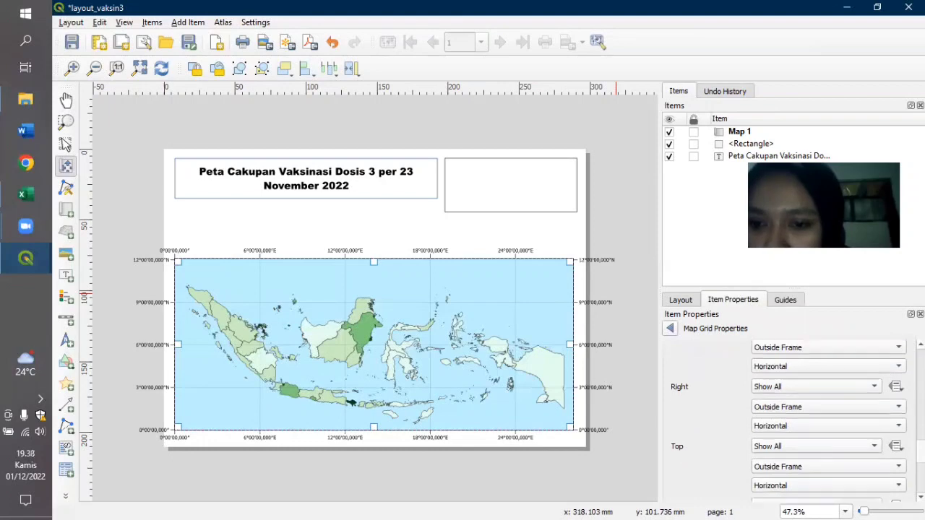
{"action": "scroll", "coordinate": [861, 399], "scroll_direction": "down", "scroll_amount": 1}
{"action": "scroll", "coordinate": [861, 400], "scroll_direction": "up", "scroll_amount": 1}
{"action": "scroll", "coordinate": [868, 402], "scroll_direction": "down", "scroll_amount": 1}
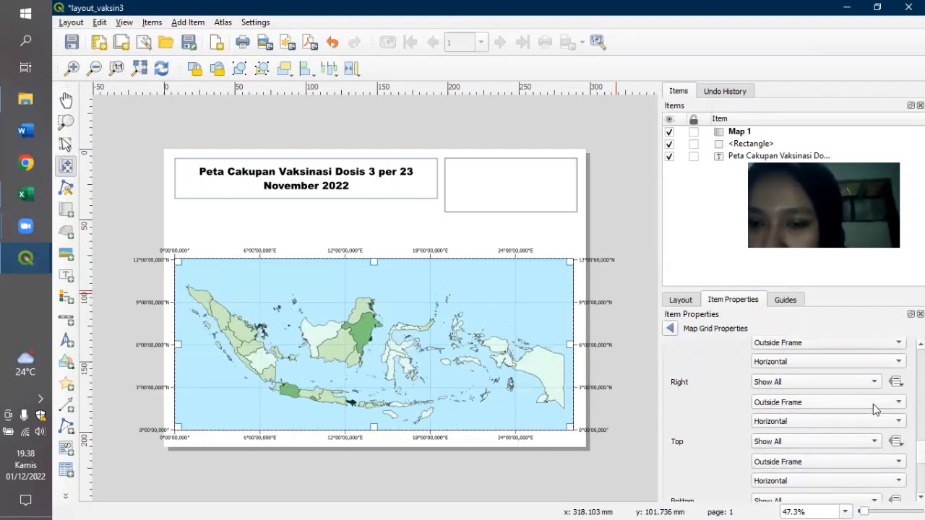
{"action": "left_click", "coordinate": [870, 402]}
{"action": "left_click", "coordinate": [870, 403]}
{"action": "left_click", "coordinate": [868, 420]}
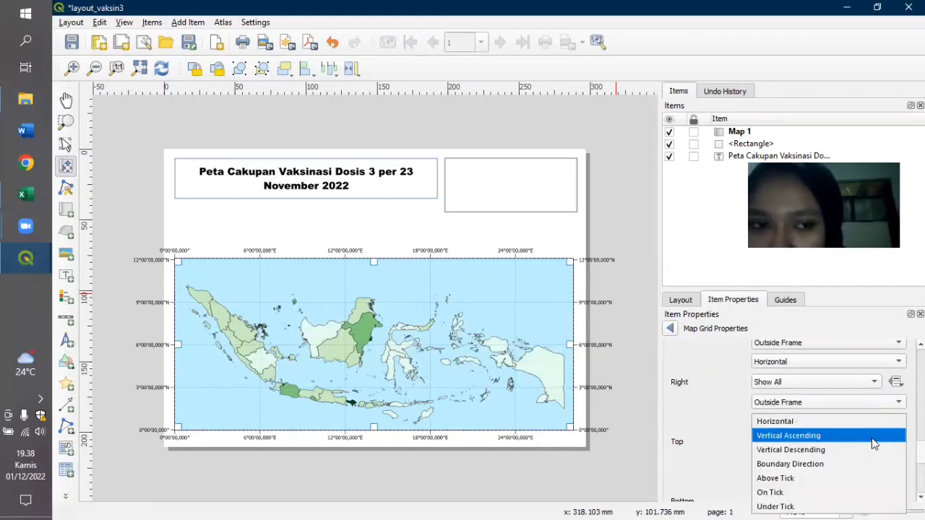
{"action": "left_click", "coordinate": [870, 436]}
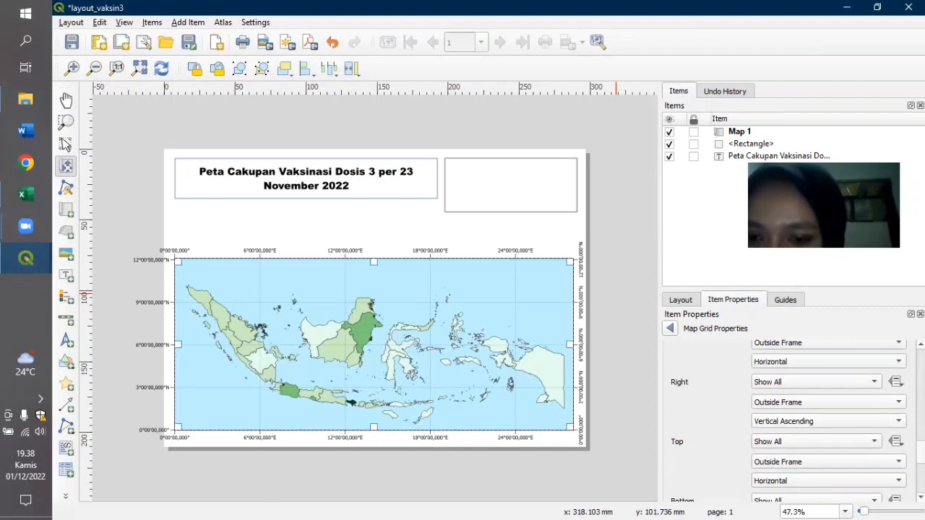
Set the orientation of the coordinate labels on the map's left side to Vertical Descending
{"action": "scroll", "coordinate": [791, 419], "scroll_direction": "up", "scroll_amount": 1}
{"action": "scroll", "coordinate": [847, 433], "scroll_direction": "up", "scroll_amount": 1}
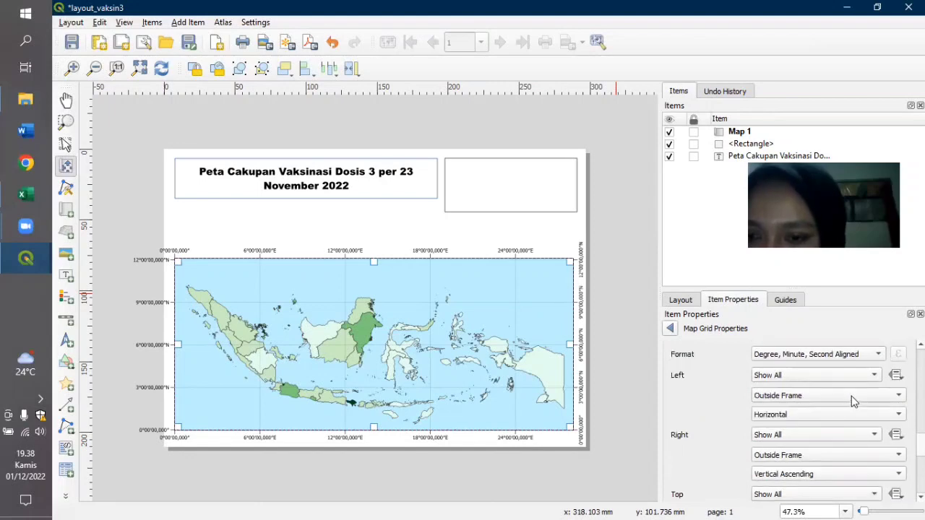
{"action": "left_click", "coordinate": [859, 414]}
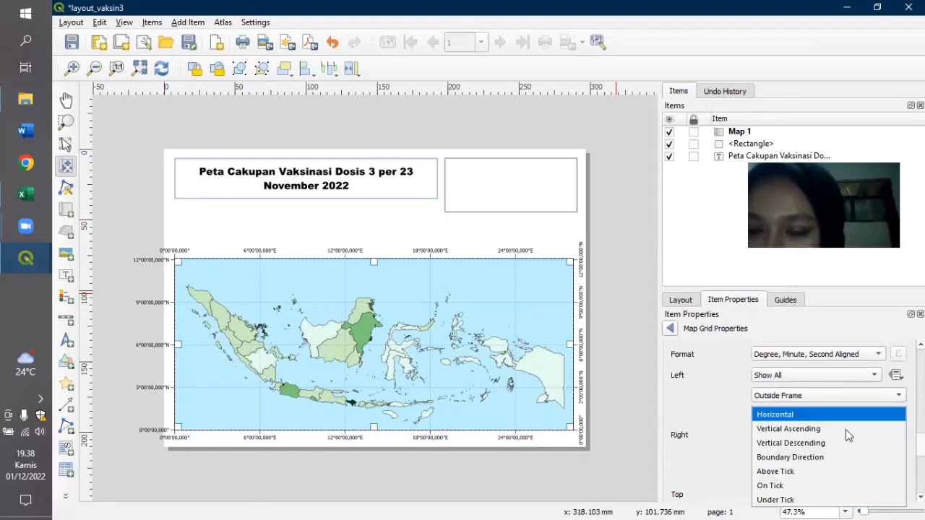
{"action": "left_click", "coordinate": [849, 442]}
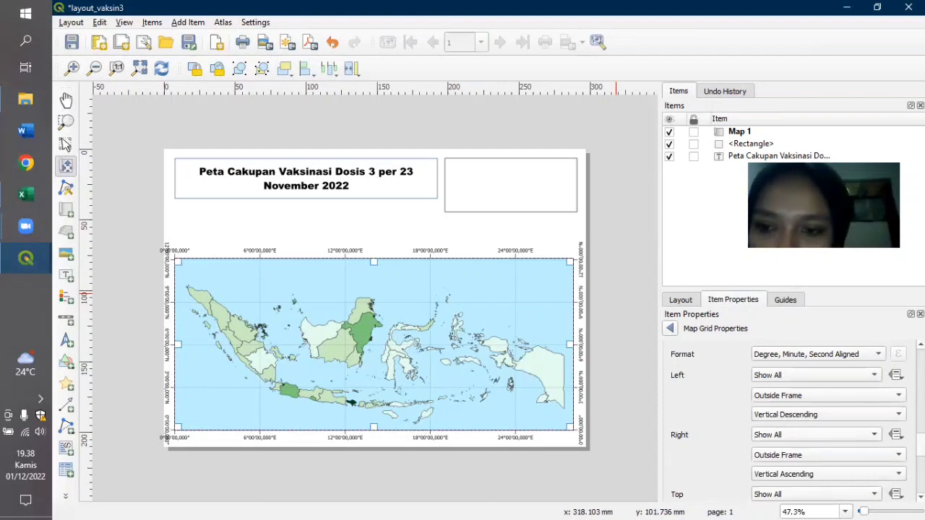
Set both the X and Y intervals of the map grid to 8
{"action": "scroll", "coordinate": [794, 422], "scroll_direction": "down", "scroll_amount": 5}
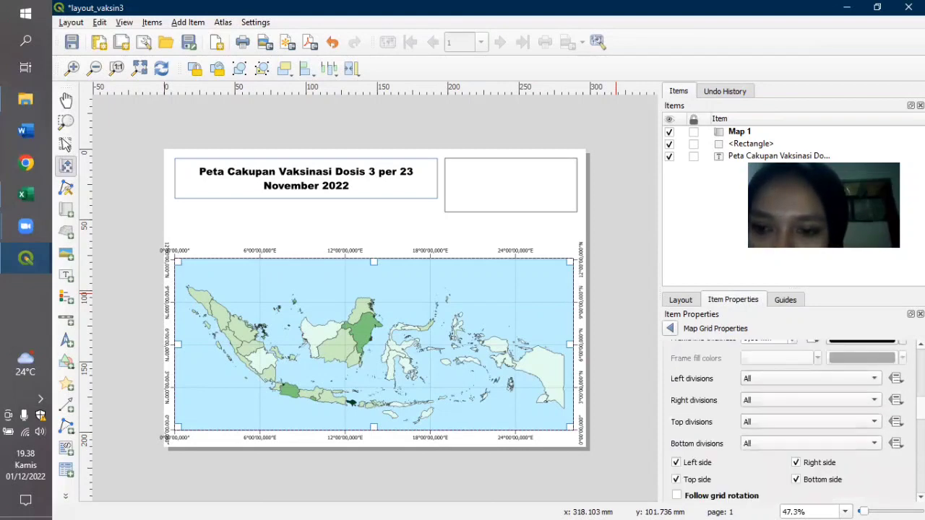
{"action": "scroll", "coordinate": [691, 452], "scroll_direction": "up", "scroll_amount": 10}
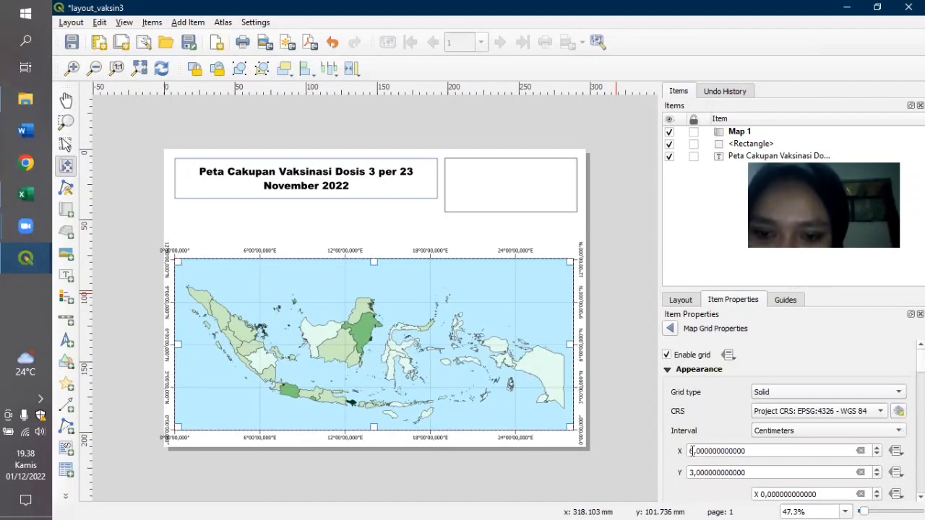
{"action": "left_click", "coordinate": [691, 451]}
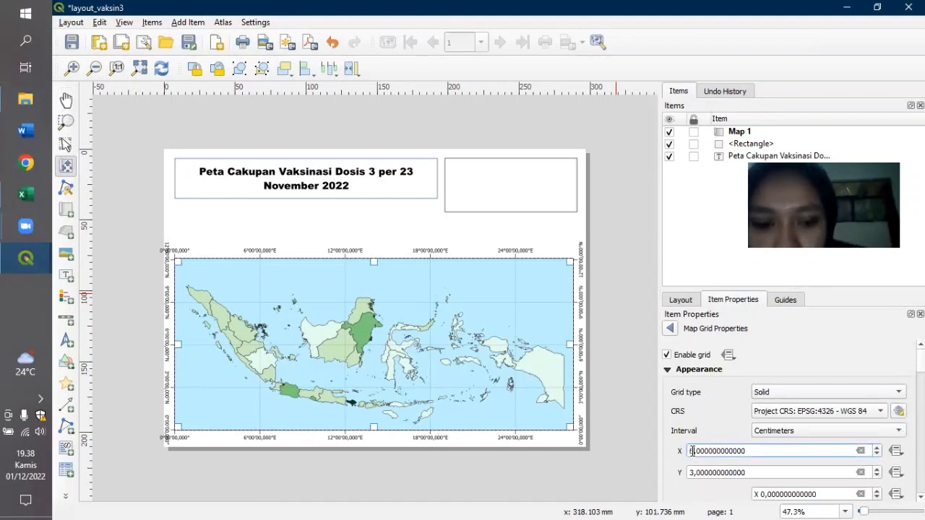
{"action": "key", "text": "Delete"}
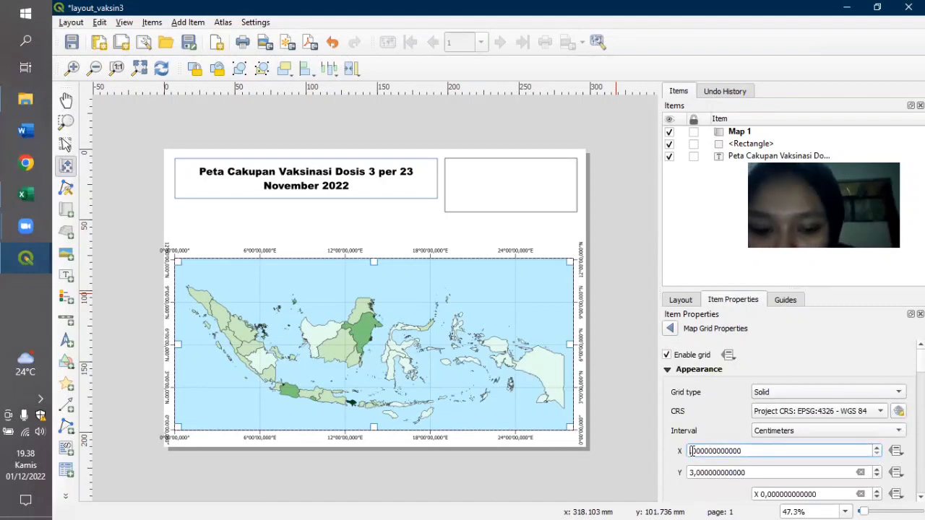
{"action": "type", "text": "3"}
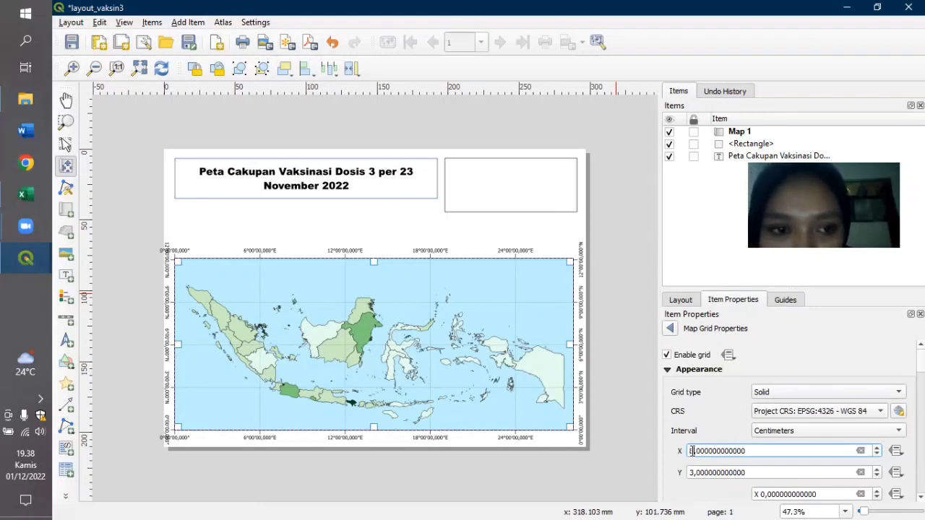
{"action": "key", "text": "Return"}
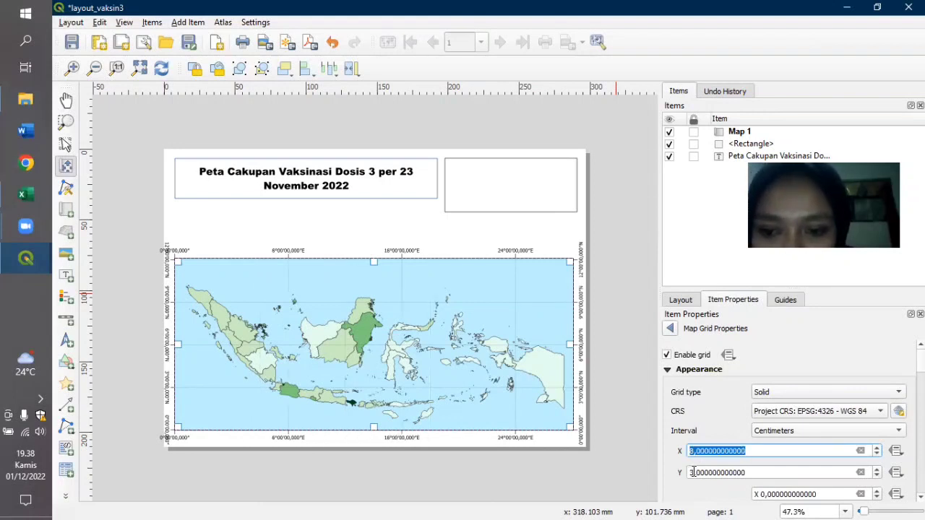
{"action": "type", "text": "8"}
{"action": "left_click", "coordinate": [692, 472]}
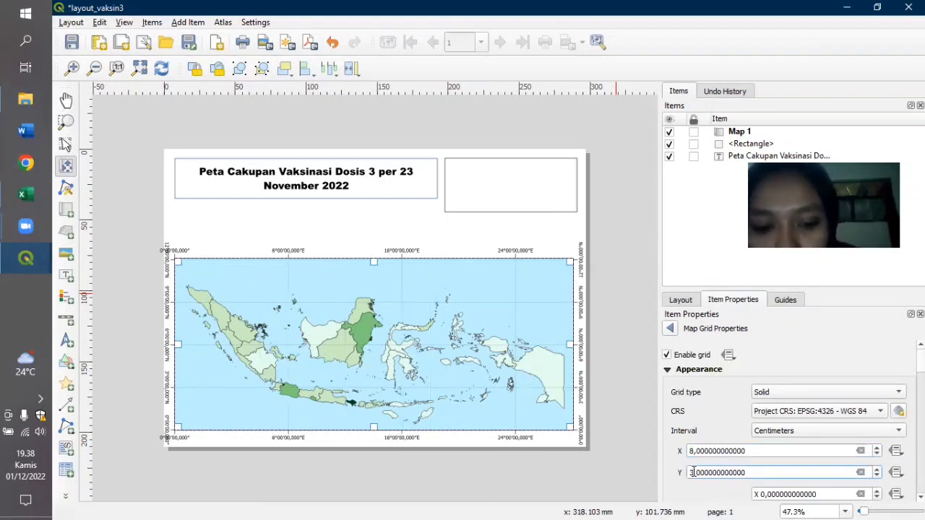
{"action": "key", "text": "Delete"}
{"action": "type", "text": "8"}
{"action": "key", "text": "Return"}
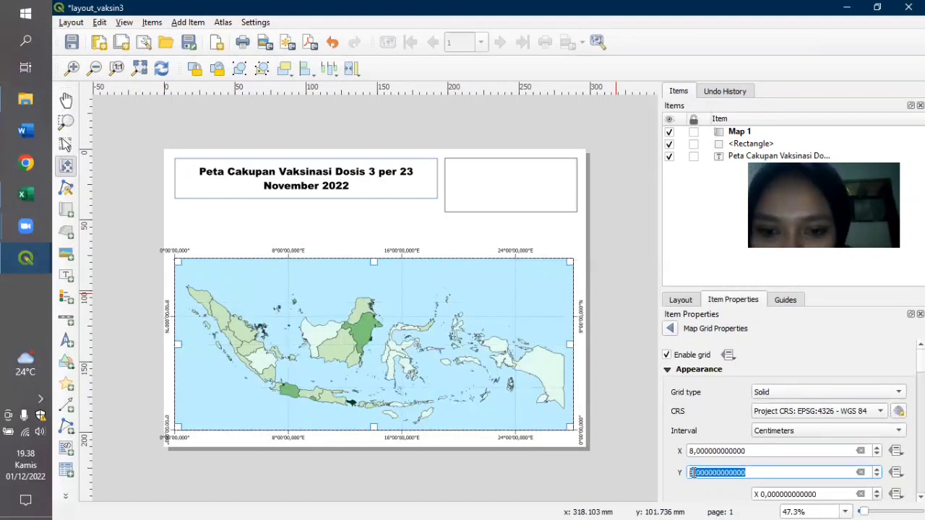
Change the Y interval of the map grid to 7
{"action": "left_click", "coordinate": [692, 472]}
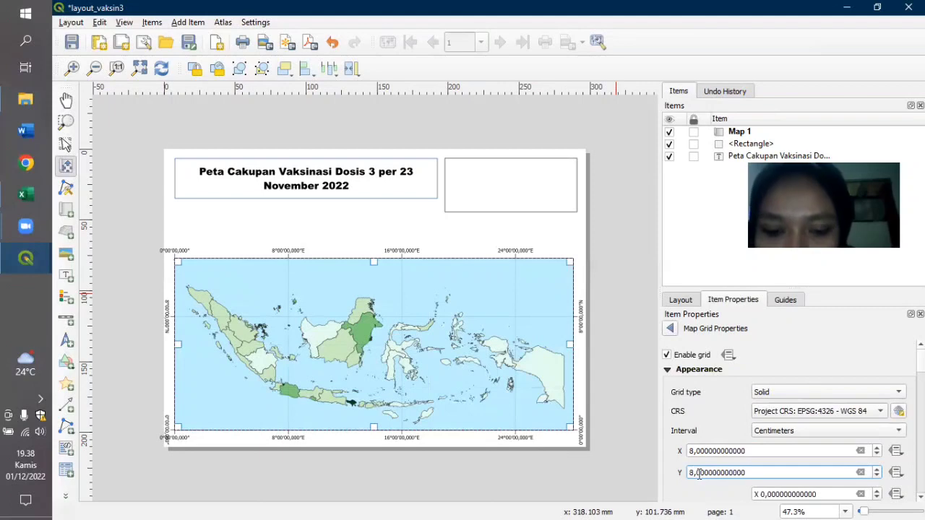
{"action": "key", "text": "BackSpace"}
{"action": "key", "text": "BackSpace"}
{"action": "type", "text": "10"}
{"action": "key", "text": "BackSpace"}
{"action": "key", "text": "BackSpace"}
{"action": "type", "text": "7"}
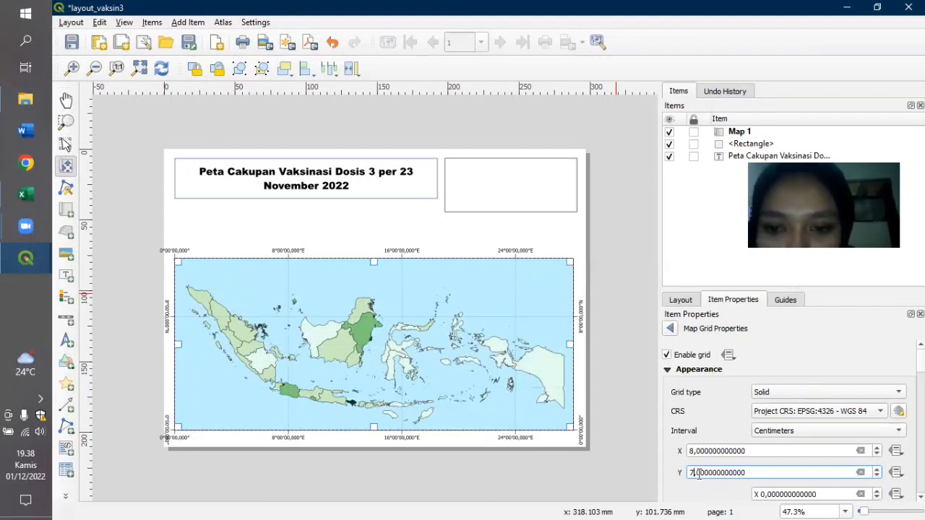
{"action": "key", "text": "Return"}
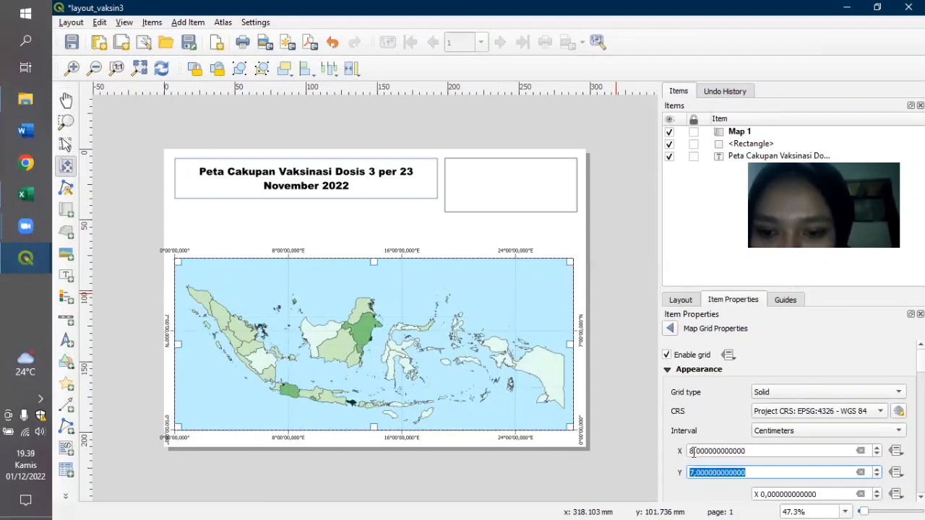
Set the map grid's X interval to 6 and its Y interval to 8
{"action": "left_click", "coordinate": [693, 452]}
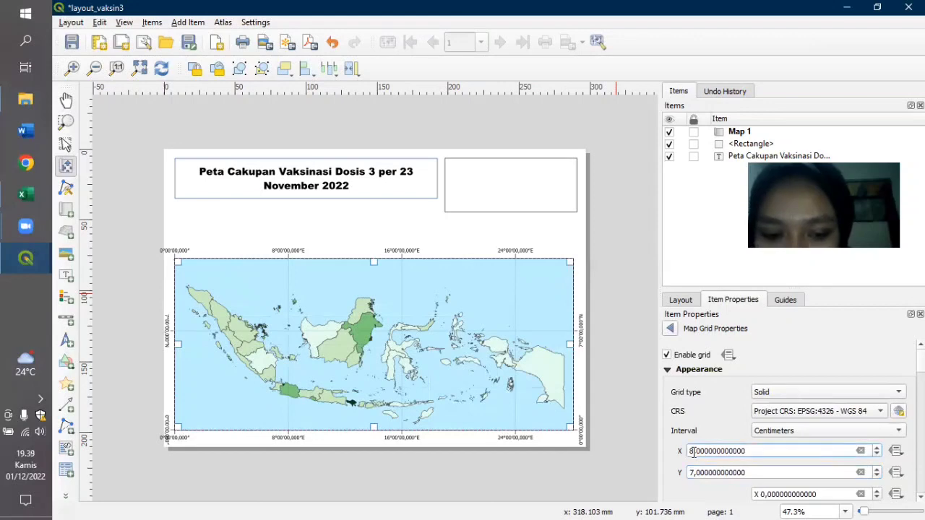
{"action": "key", "text": "BackSpace"}
{"action": "type", "text": "6"}
{"action": "key", "text": "Return"}
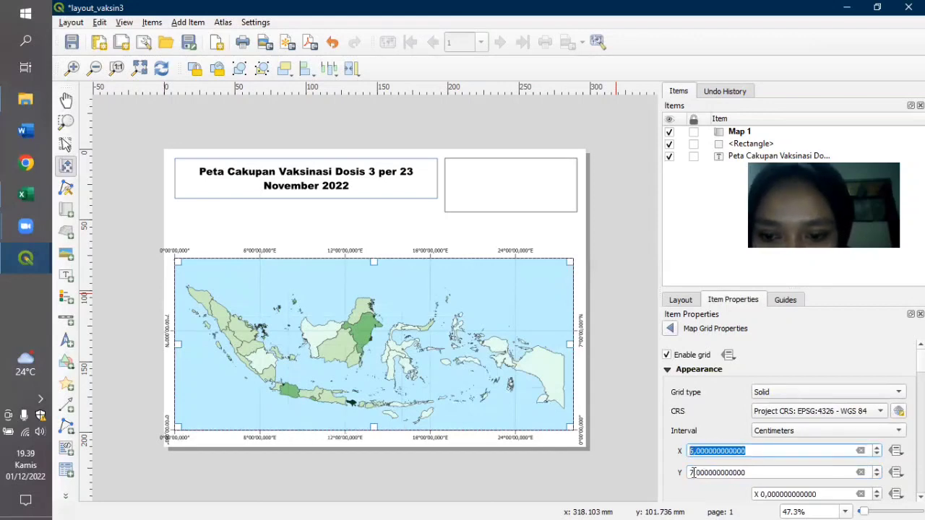
{"action": "left_click", "coordinate": [693, 473]}
{"action": "key", "text": "BackSpace"}
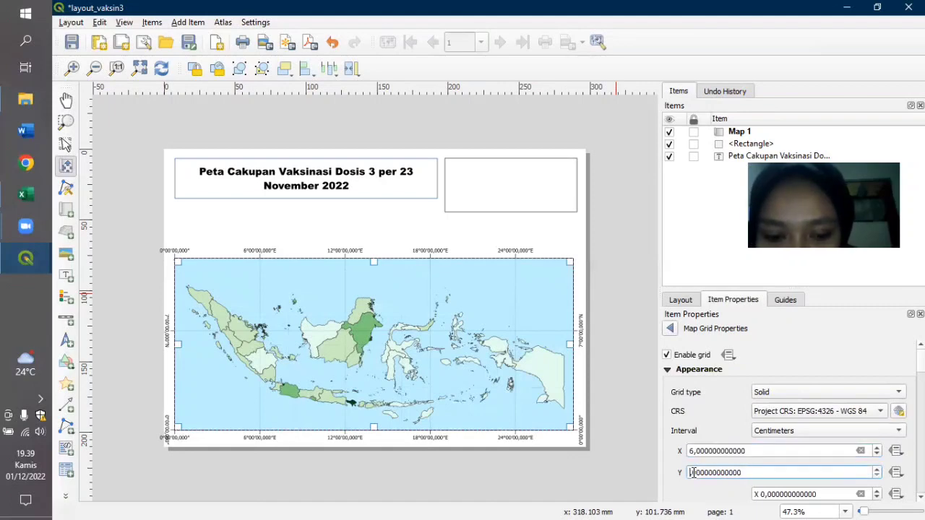
{"action": "type", "text": "8"}
{"action": "key", "text": "Return"}
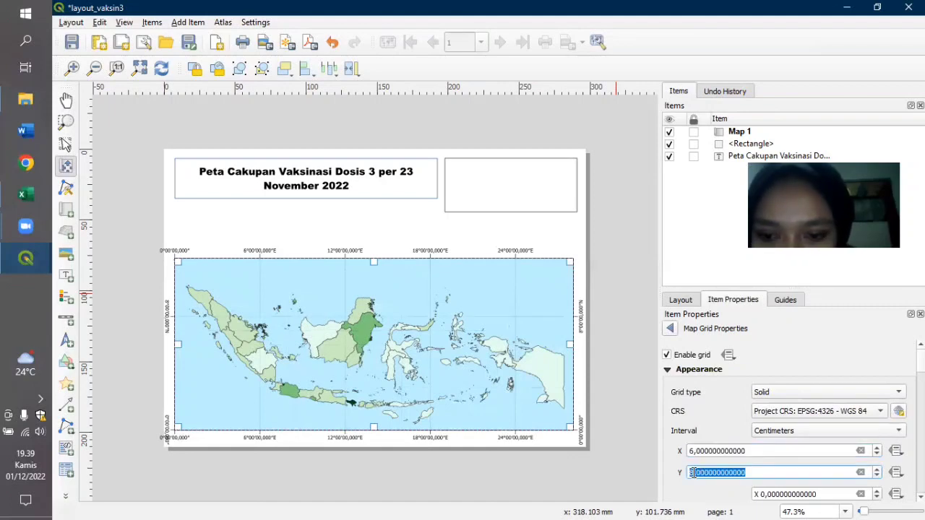
Try a Y interval of 108 for the map grid and set it back to 8
{"action": "left_click", "coordinate": [692, 473]}
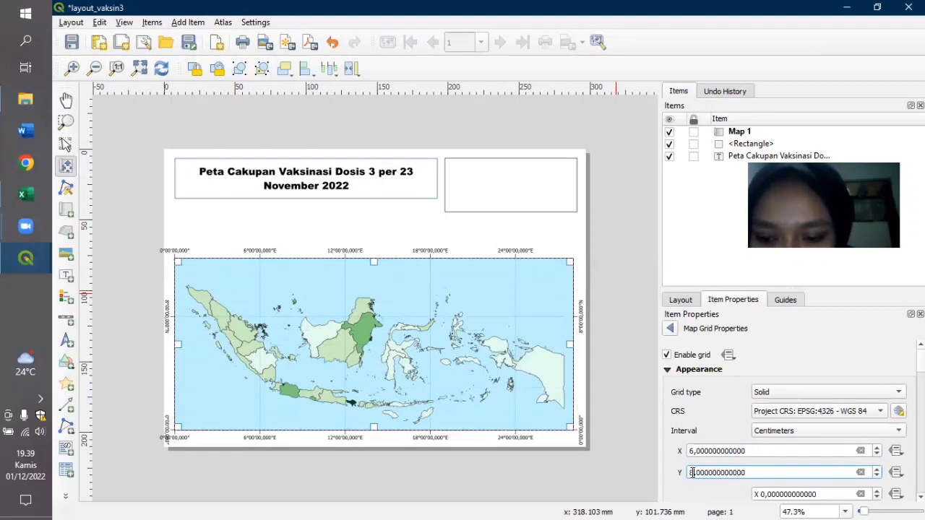
{"action": "type", "text": "18"}
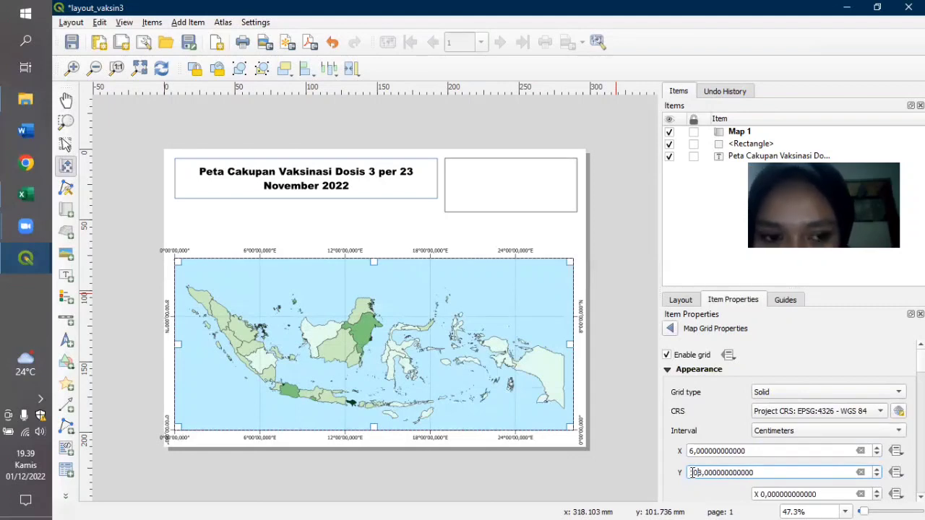
{"action": "key", "text": "Return"}
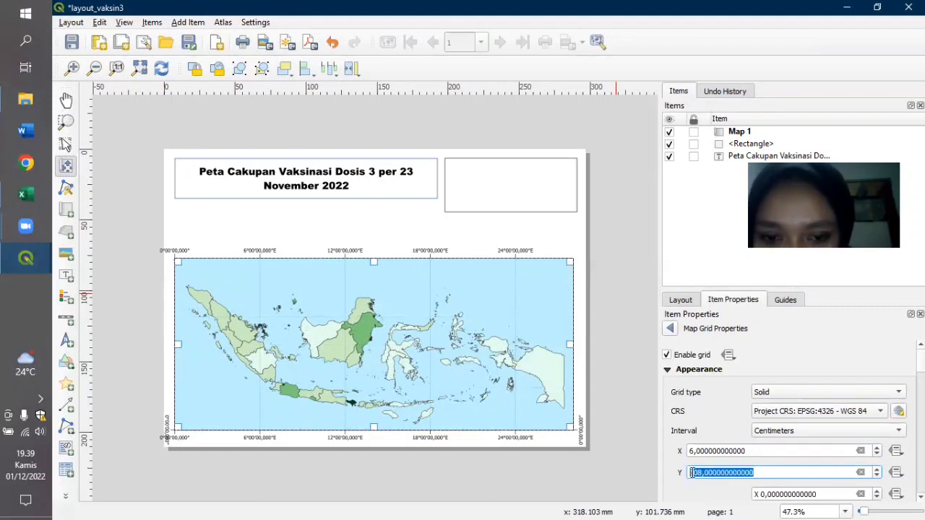
{"action": "left_click", "coordinate": [695, 473]}
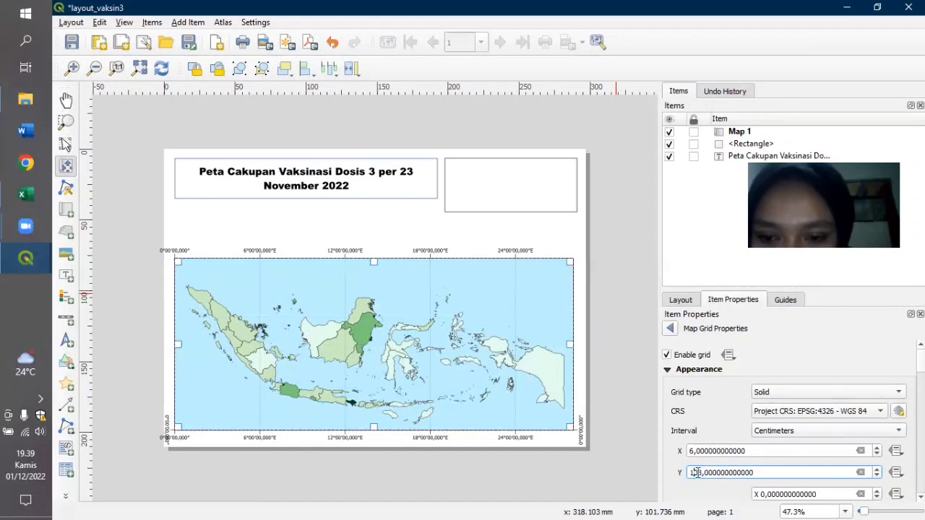
{"action": "type", "text": "0"}
{"action": "key", "text": "BackSpace"}
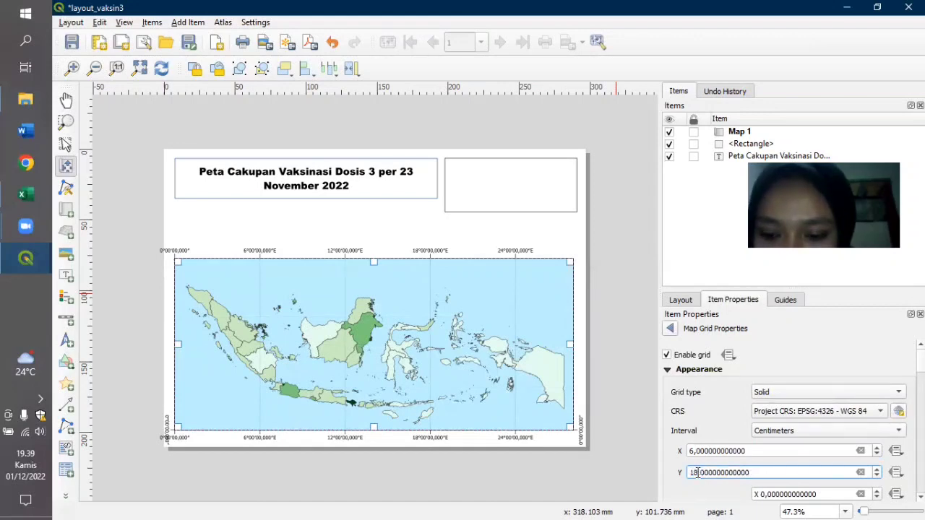
{"action": "triple_click", "coordinate": [697, 473]}
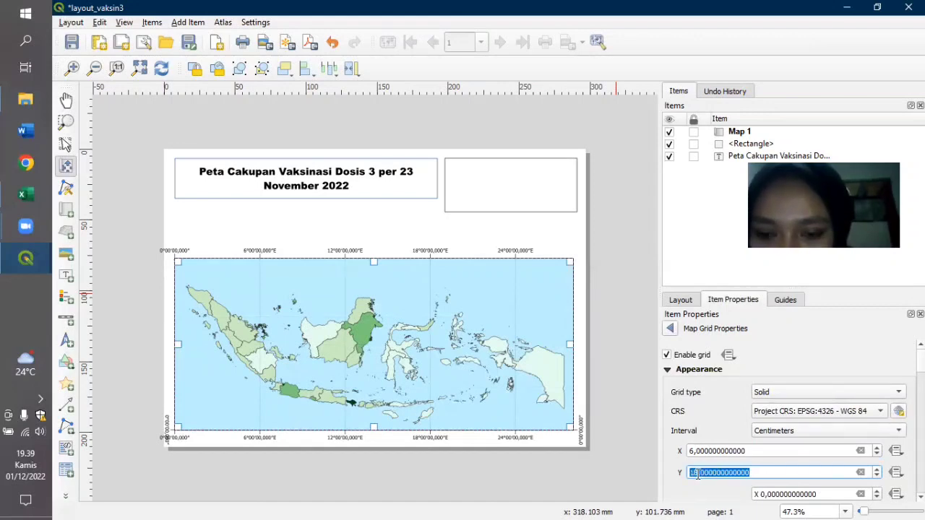
{"action": "left_click", "coordinate": [698, 472]}
{"action": "key", "text": "Delete"}
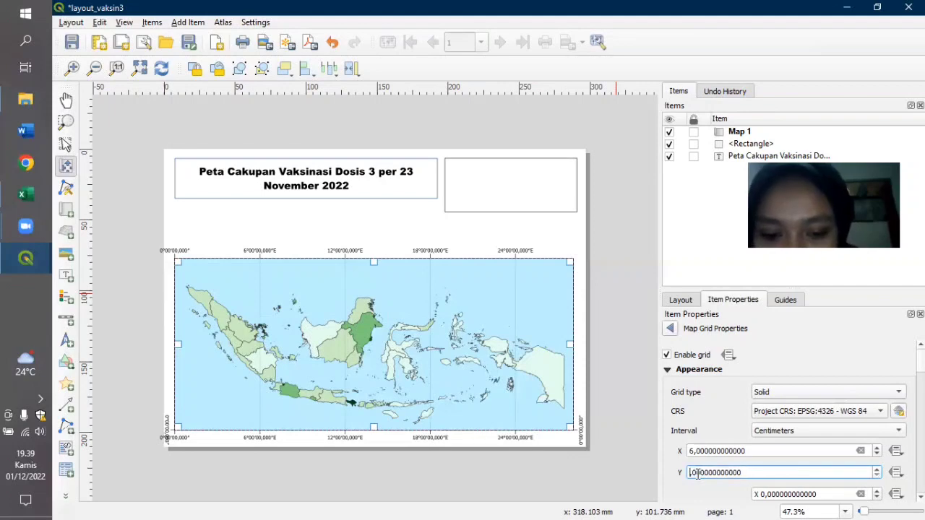
{"action": "key", "text": "BackSpace"}
{"action": "type", "text": "8"}
{"action": "key", "text": "Return"}
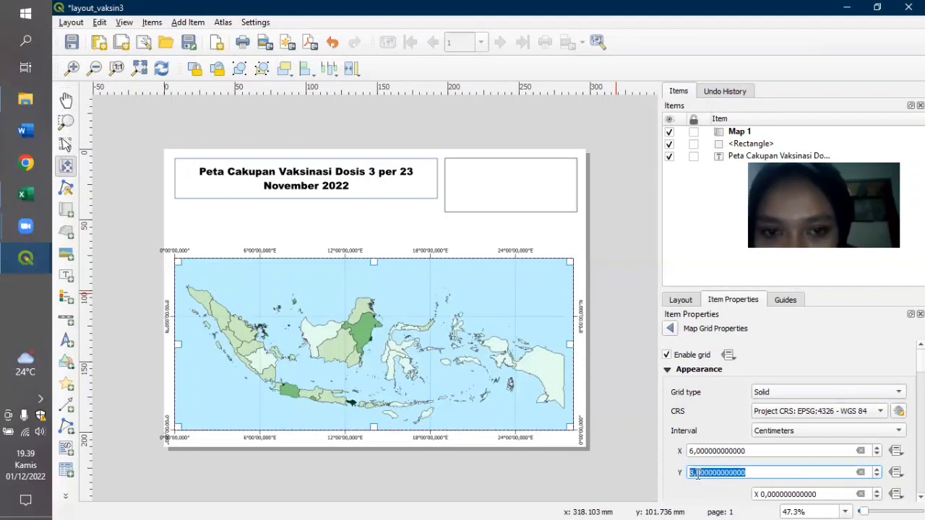
Shift the map content slightly up and to the left inside the map frame
{"action": "left_click", "coordinate": [533, 290]}
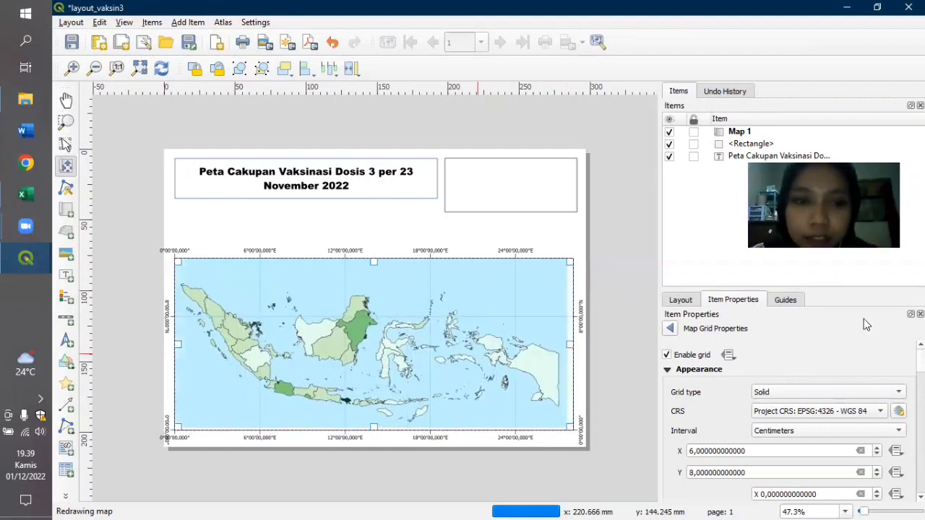
Change the grid coordinate format to Degree, Minute, Second
{"action": "scroll", "coordinate": [787, 419], "scroll_direction": "down", "scroll_amount": 5}
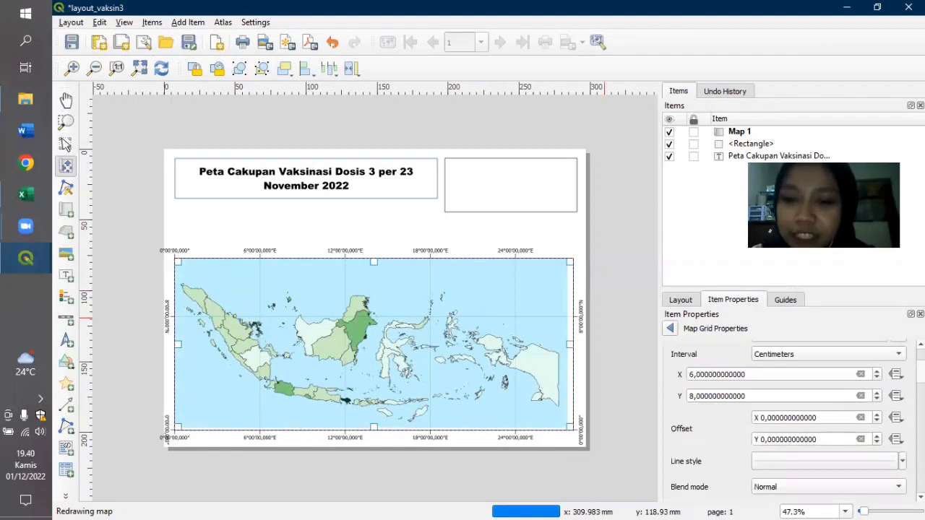
{"action": "scroll", "coordinate": [787, 419], "scroll_direction": "down", "scroll_amount": 1}
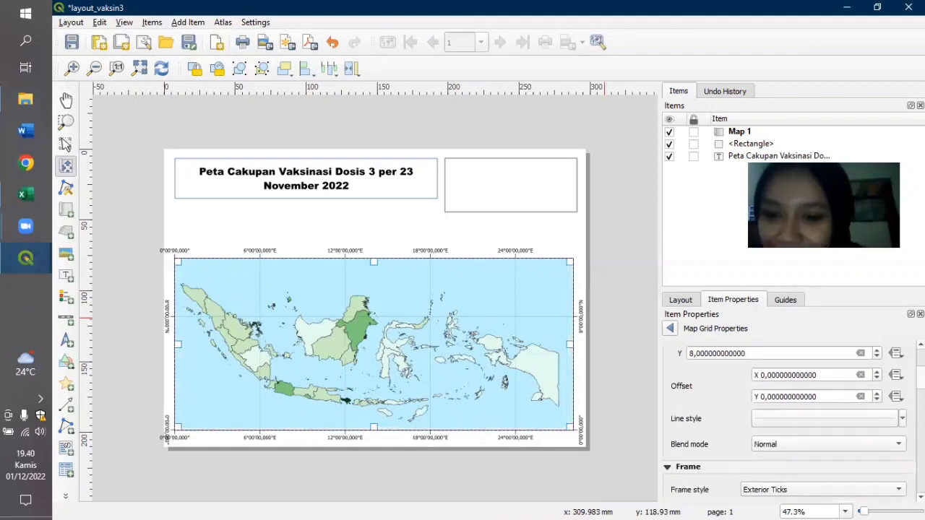
{"action": "scroll", "coordinate": [788, 419], "scroll_direction": "down", "scroll_amount": 1}
{"action": "scroll", "coordinate": [787, 419], "scroll_direction": "down", "scroll_amount": 3}
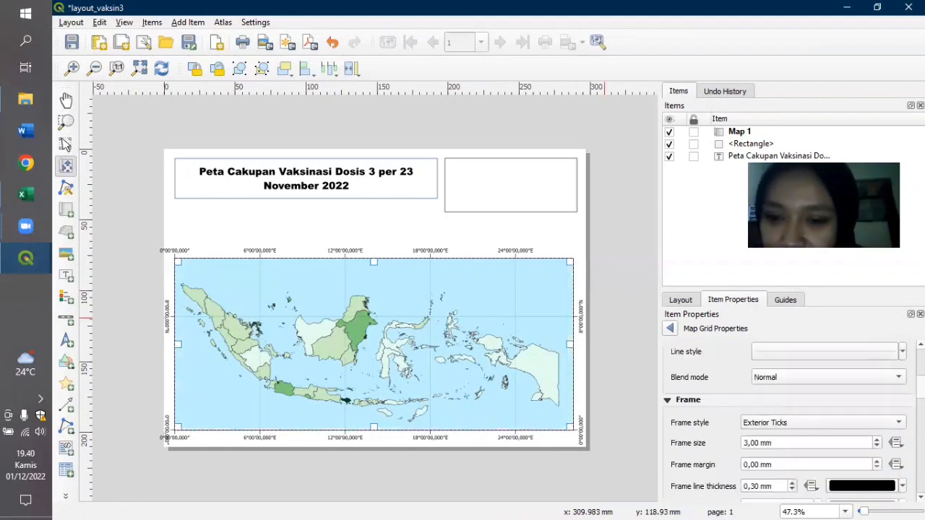
{"action": "scroll", "coordinate": [788, 419], "scroll_direction": "down", "scroll_amount": 5}
{"action": "scroll", "coordinate": [787, 419], "scroll_direction": "up", "scroll_amount": 10}
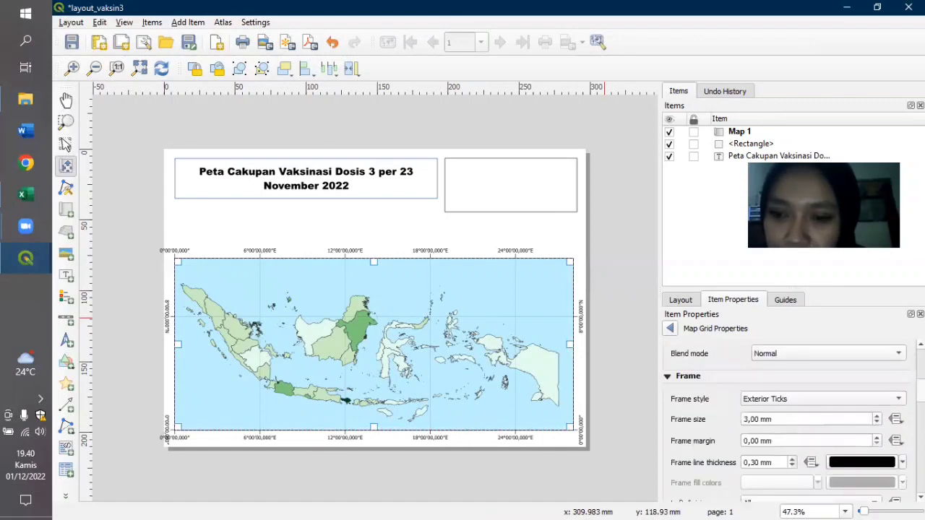
{"action": "scroll", "coordinate": [787, 419], "scroll_direction": "down", "scroll_amount": 10}
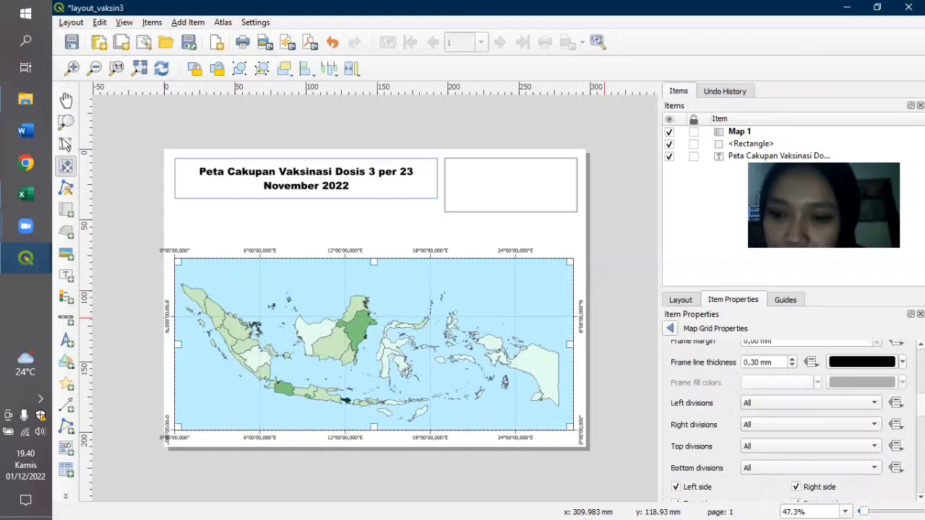
{"action": "scroll", "coordinate": [867, 426], "scroll_direction": "down", "scroll_amount": 5}
{"action": "left_click", "coordinate": [867, 426]}
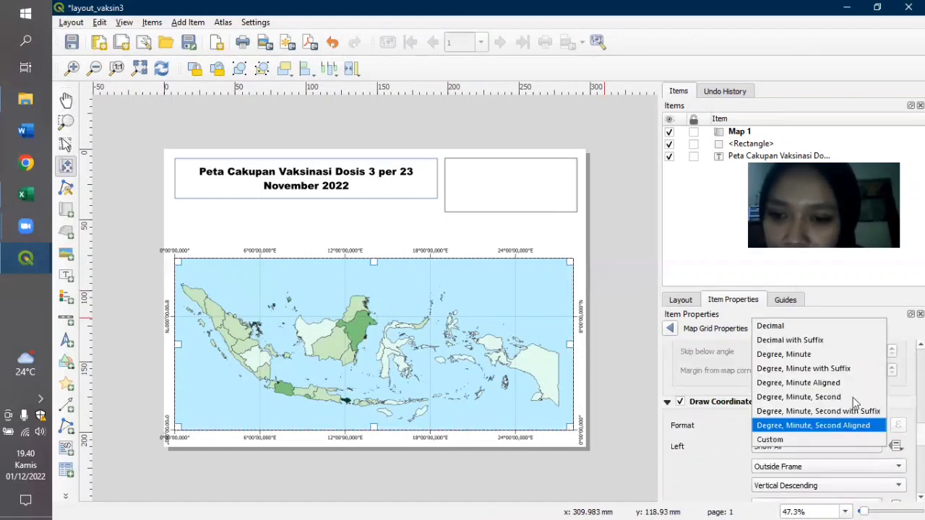
{"action": "key", "text": "Escape"}
{"action": "scroll", "coordinate": [840, 424], "scroll_direction": "up", "scroll_amount": 2}
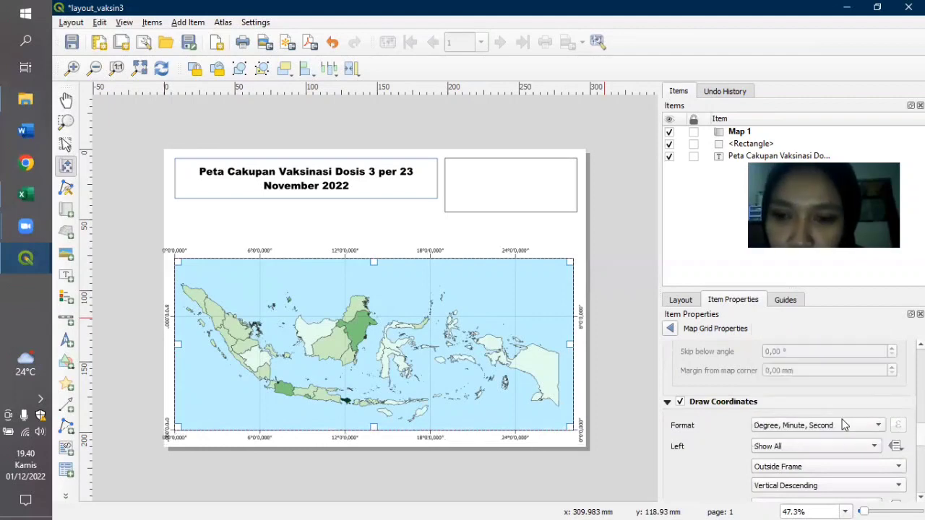
Try the Degree, Minute, Decimal with Suffix, Decimal, and Degree, Minute, Second coordinate formats for the map grid
{"action": "left_click", "coordinate": [840, 424]}
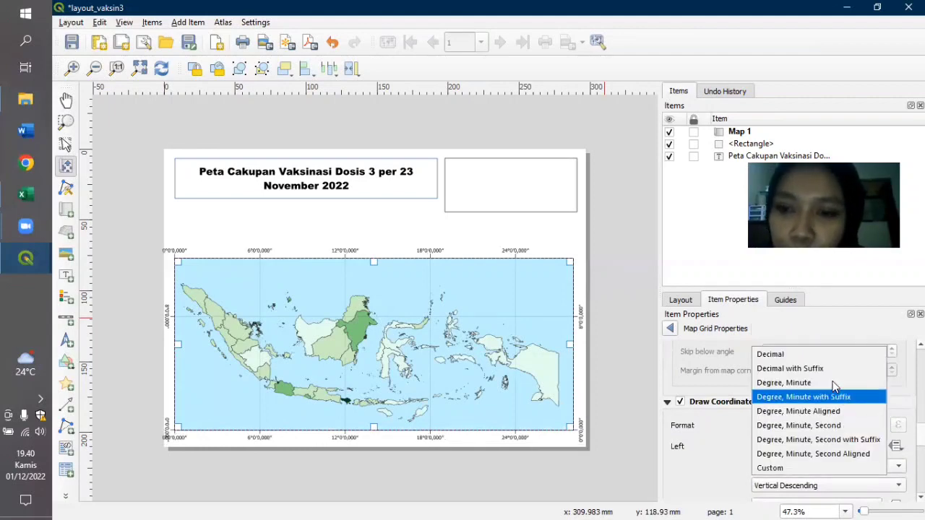
{"action": "key", "text": "Escape"}
{"action": "scroll", "coordinate": [836, 418], "scroll_direction": "up", "scroll_amount": 1}
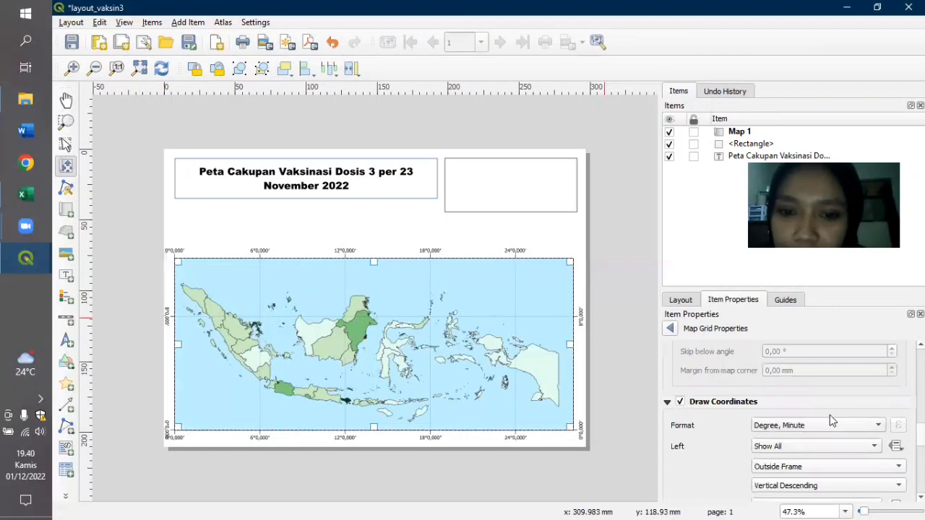
{"action": "left_click", "coordinate": [820, 427]}
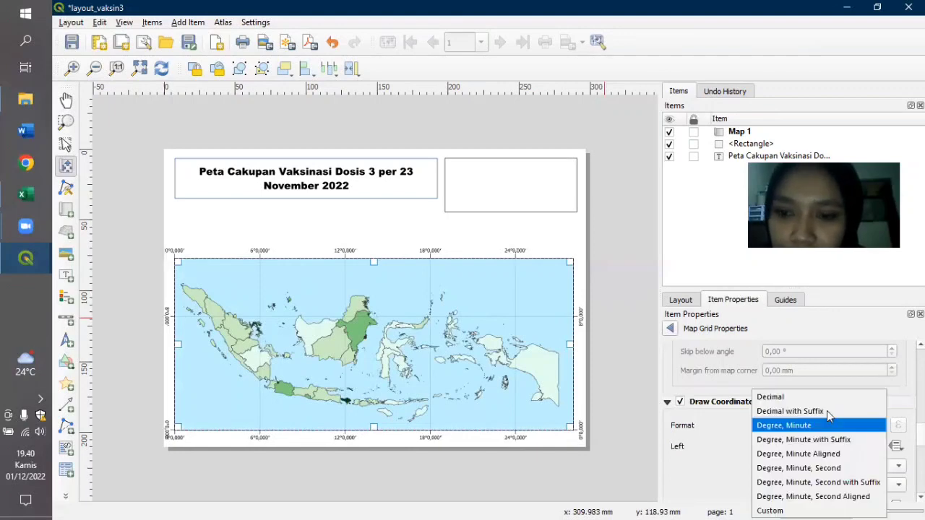
{"action": "left_click", "coordinate": [823, 411]}
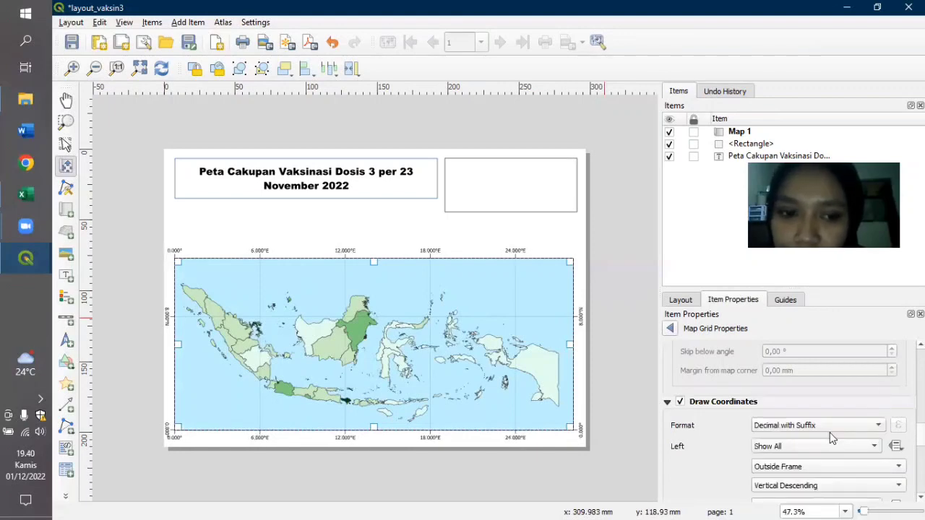
{"action": "left_click", "coordinate": [824, 426]}
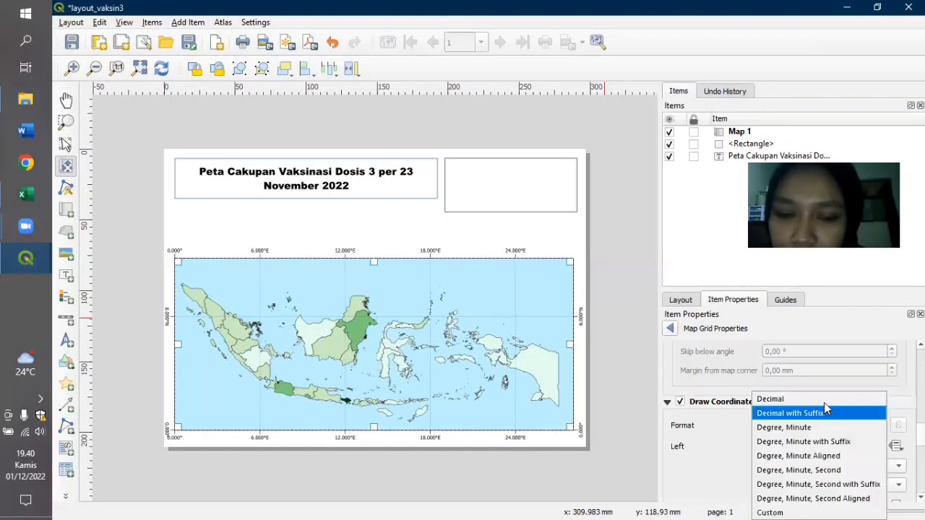
{"action": "left_click", "coordinate": [823, 403]}
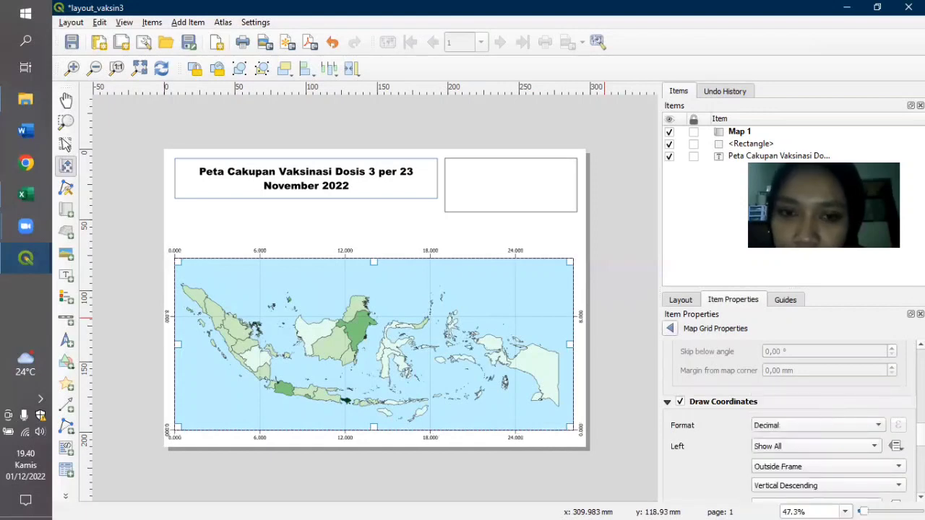
{"action": "left_click", "coordinate": [829, 425]}
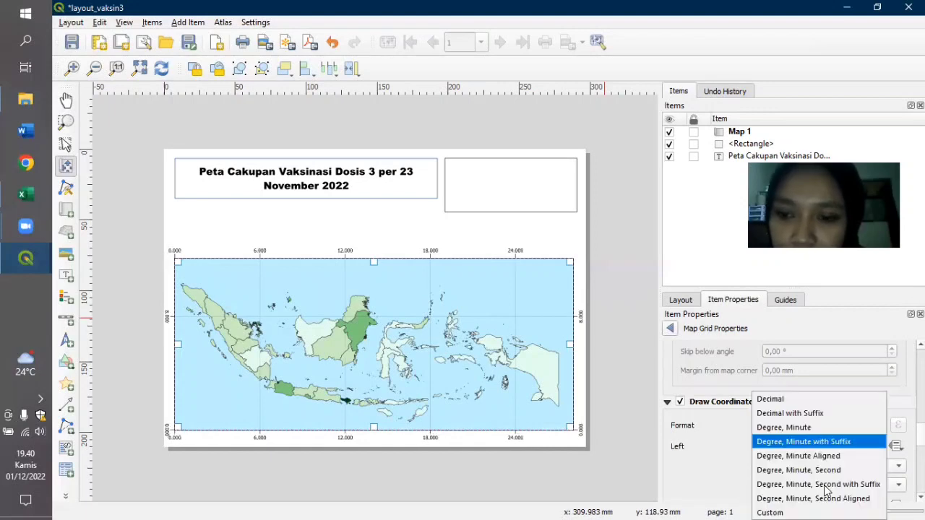
{"action": "left_click", "coordinate": [828, 499]}
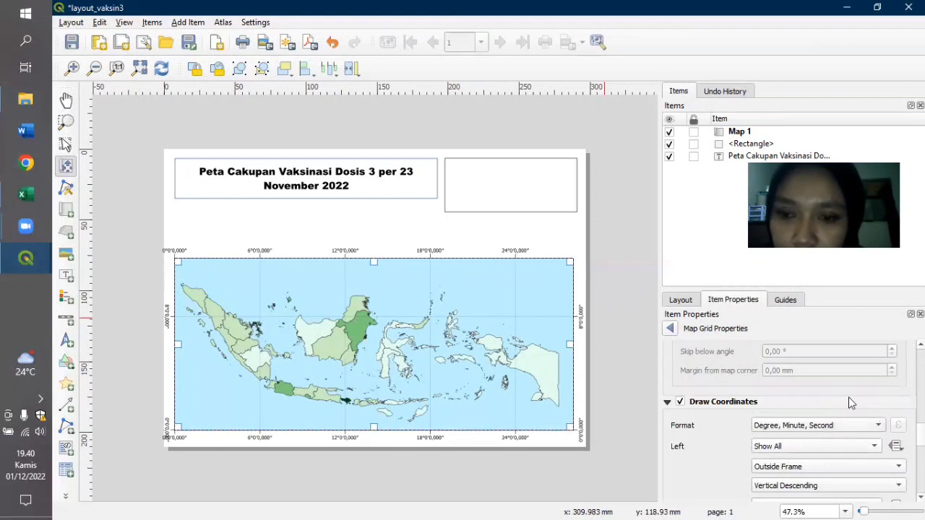
Set the map grid's coordinate format to Degree, Minute with Suffix
{"action": "left_click", "coordinate": [839, 424]}
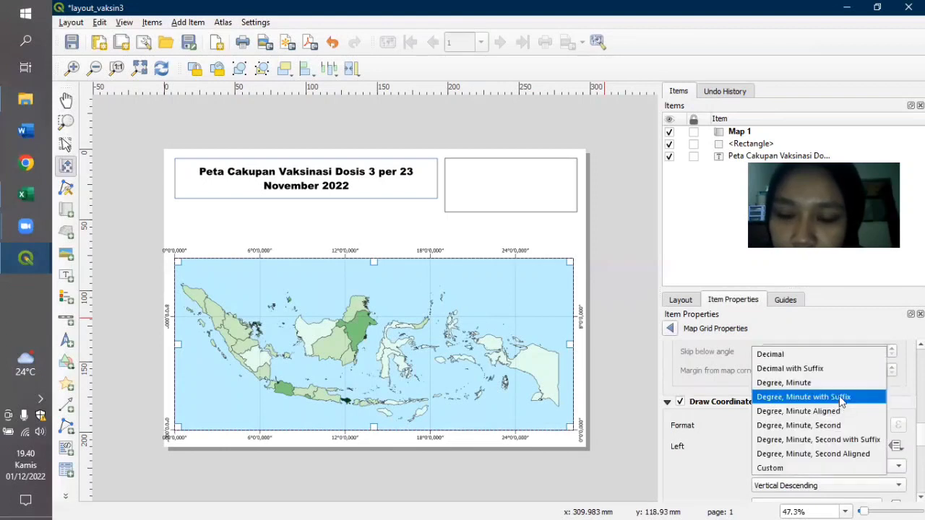
{"action": "left_click", "coordinate": [840, 399]}
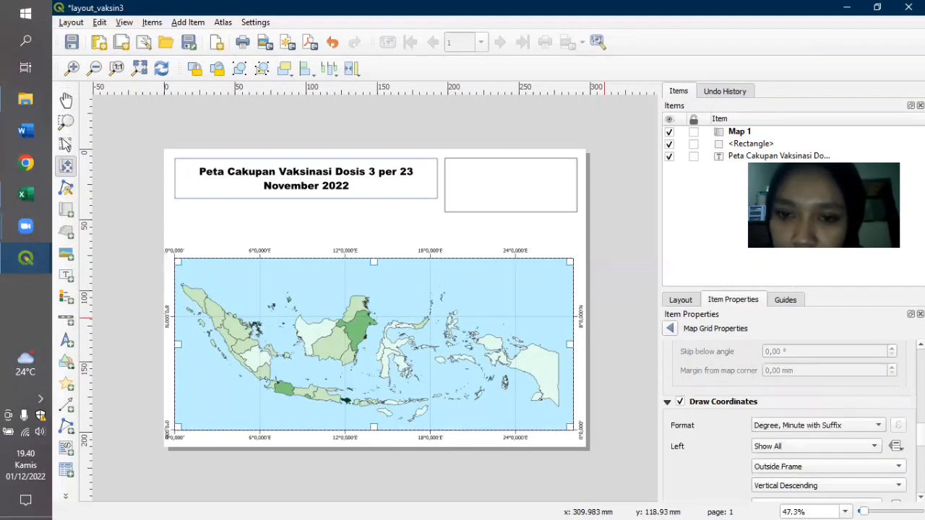
{"action": "scroll", "coordinate": [788, 419], "scroll_direction": "up", "scroll_amount": 5}
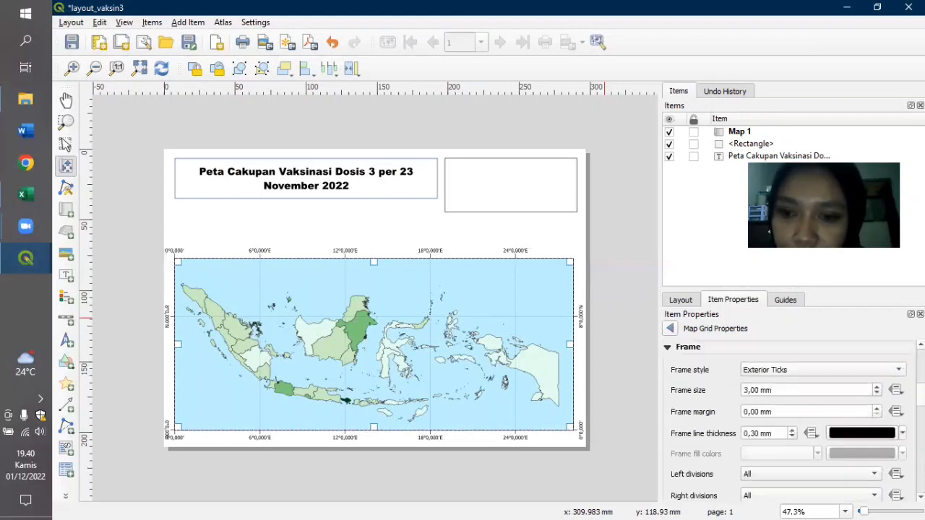
{"action": "scroll", "coordinate": [788, 419], "scroll_direction": "up", "scroll_amount": 1}
{"action": "scroll", "coordinate": [764, 390], "scroll_direction": "up", "scroll_amount": 6}
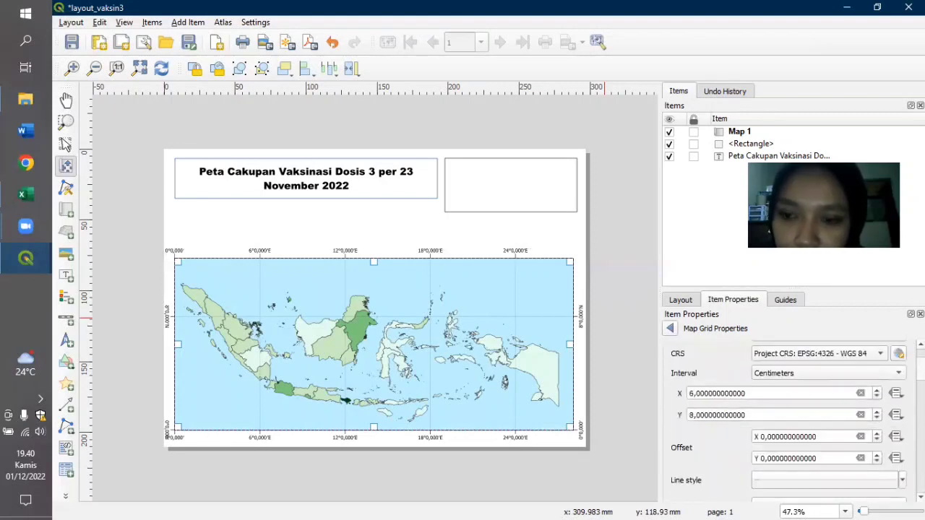
Set the grid's bottom and top coordinate labels to Inside Frame
{"action": "scroll", "coordinate": [788, 419], "scroll_direction": "down", "scroll_amount": 10}
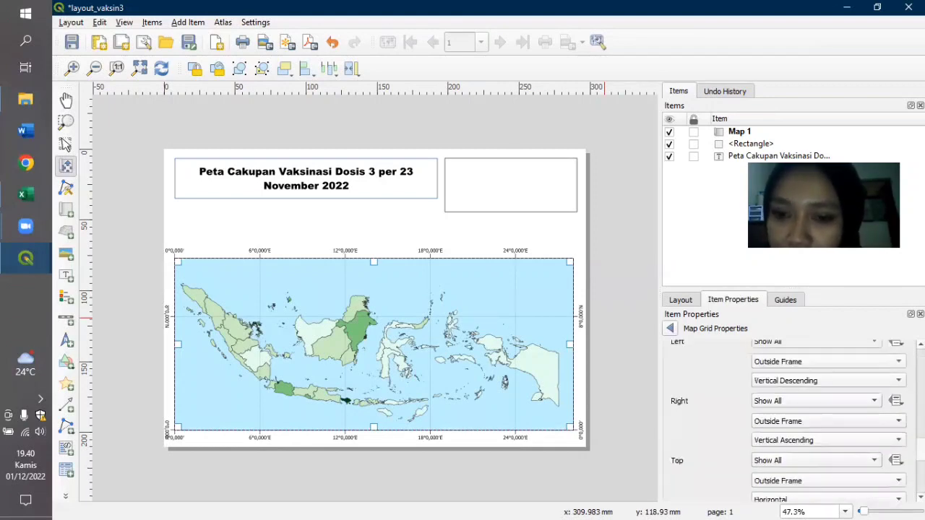
{"action": "scroll", "coordinate": [896, 455], "scroll_direction": "down", "scroll_amount": 4}
{"action": "scroll", "coordinate": [897, 456], "scroll_direction": "up", "scroll_amount": 3}
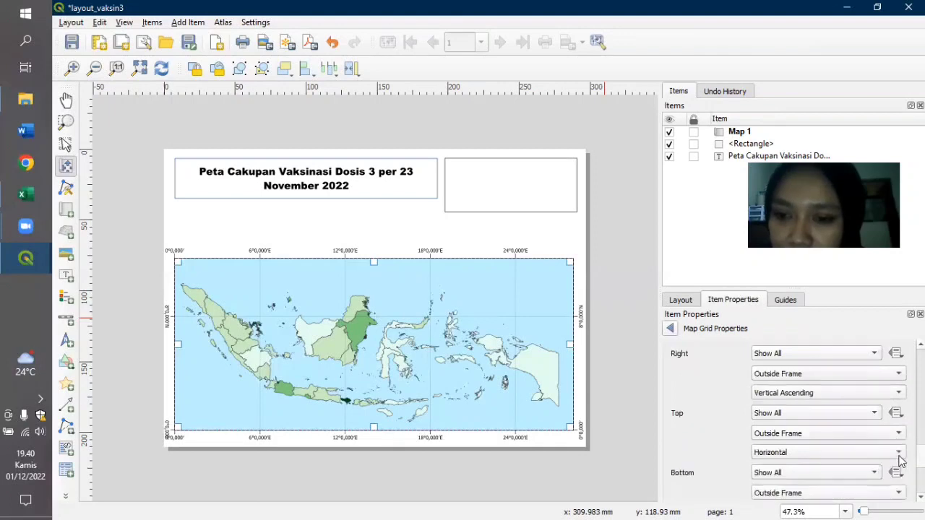
{"action": "scroll", "coordinate": [860, 468], "scroll_direction": "down", "scroll_amount": 1}
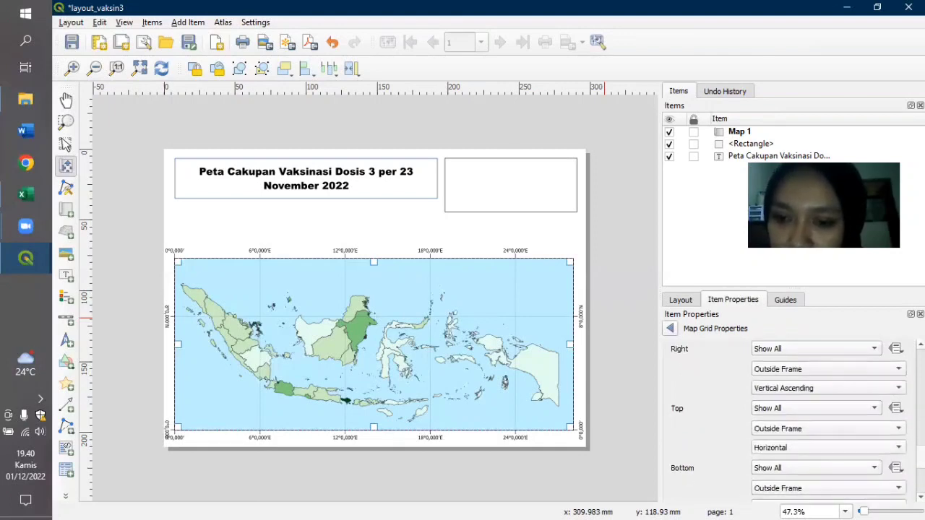
{"action": "left_click", "coordinate": [862, 474]}
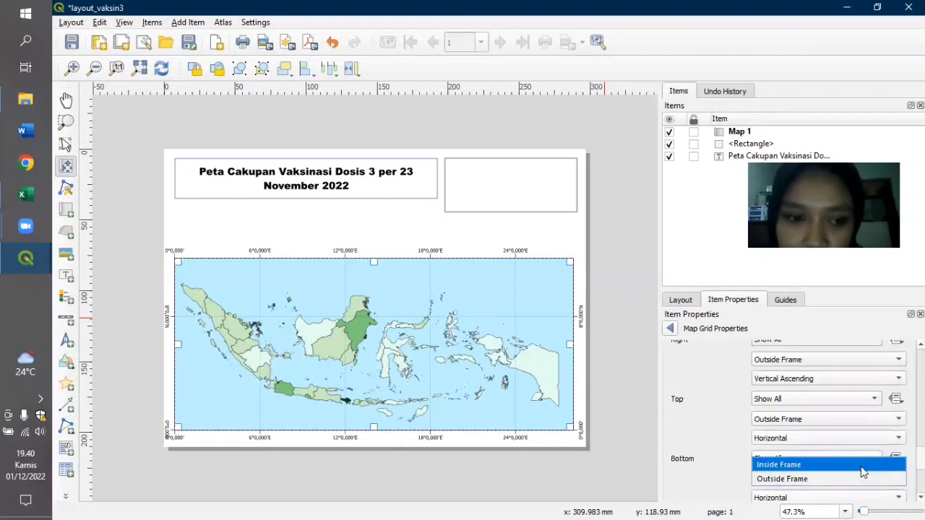
{"action": "left_click", "coordinate": [860, 466]}
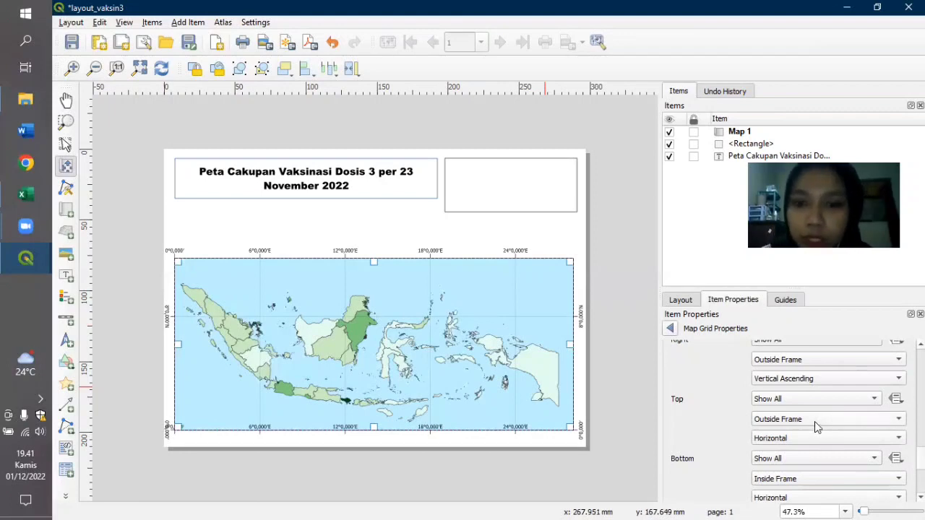
{"action": "left_click", "coordinate": [867, 414]}
{"action": "left_click", "coordinate": [888, 365]}
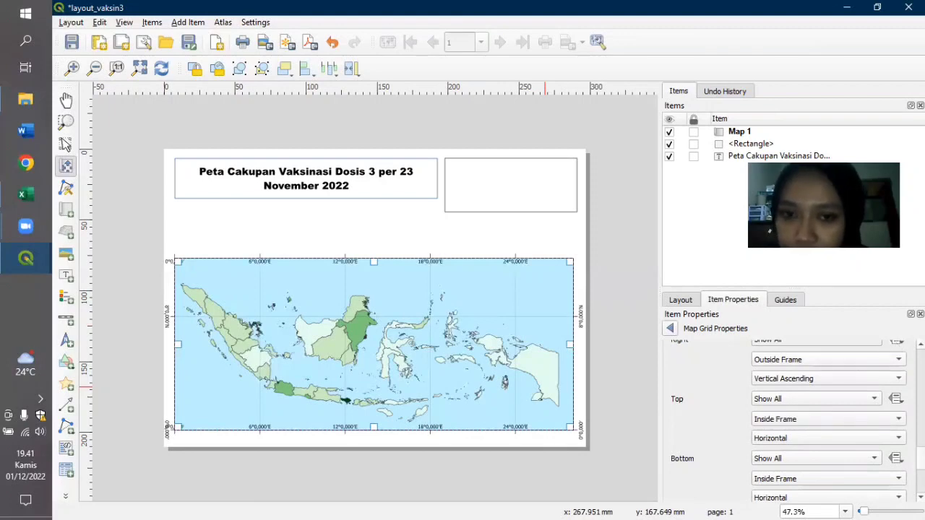
Set the grid coordinate labels on the map's right side to Inside Frame
{"action": "scroll", "coordinate": [896, 388], "scroll_direction": "up", "scroll_amount": 2}
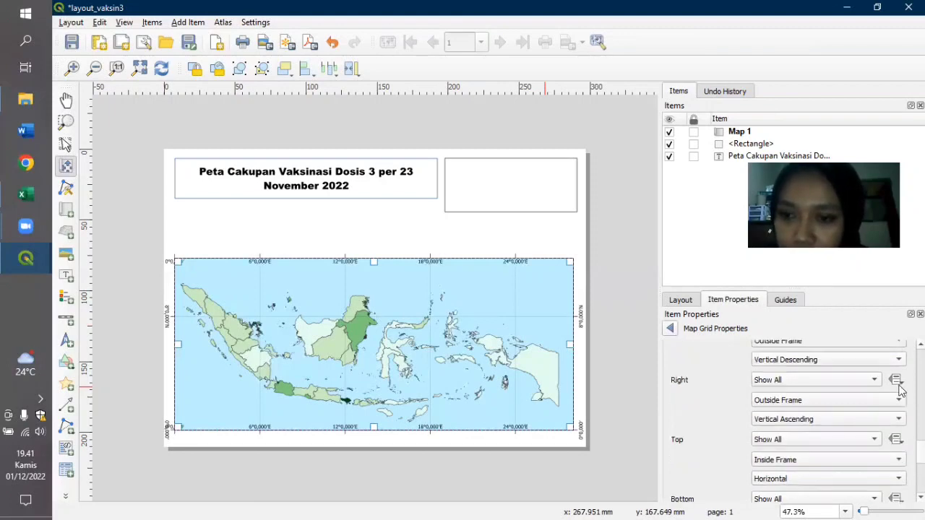
{"action": "left_click", "coordinate": [884, 395]}
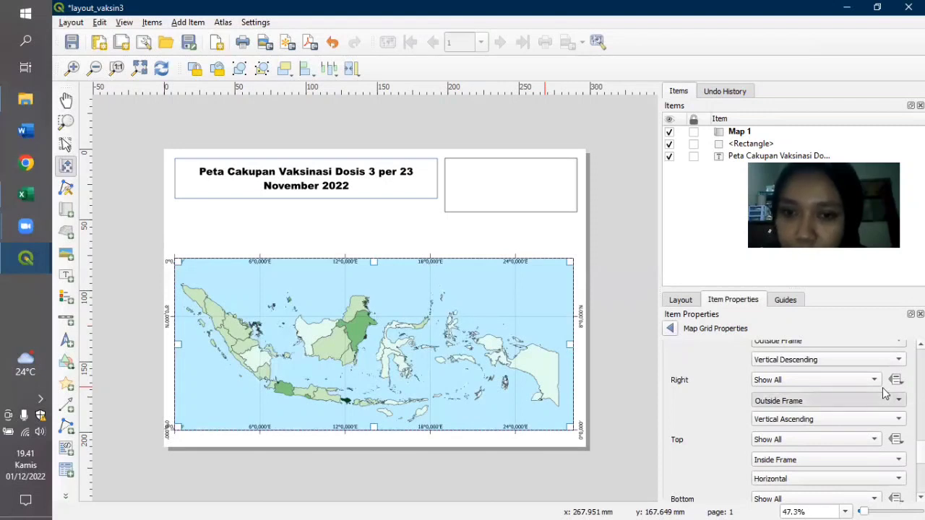
{"action": "left_click", "coordinate": [857, 378]}
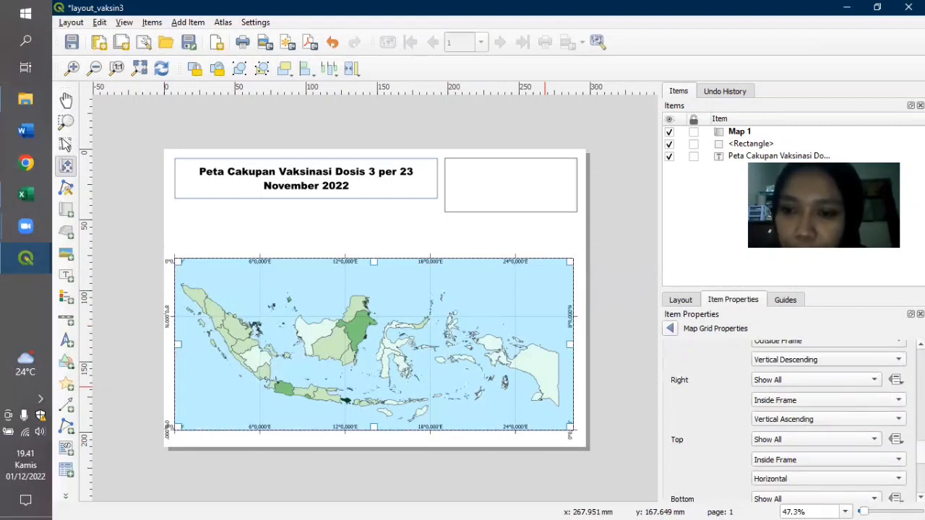
Try Inside Frame for the grid's left coordinate labels and set them back to Outside Frame
{"action": "scroll", "coordinate": [888, 387], "scroll_direction": "up", "scroll_amount": 1}
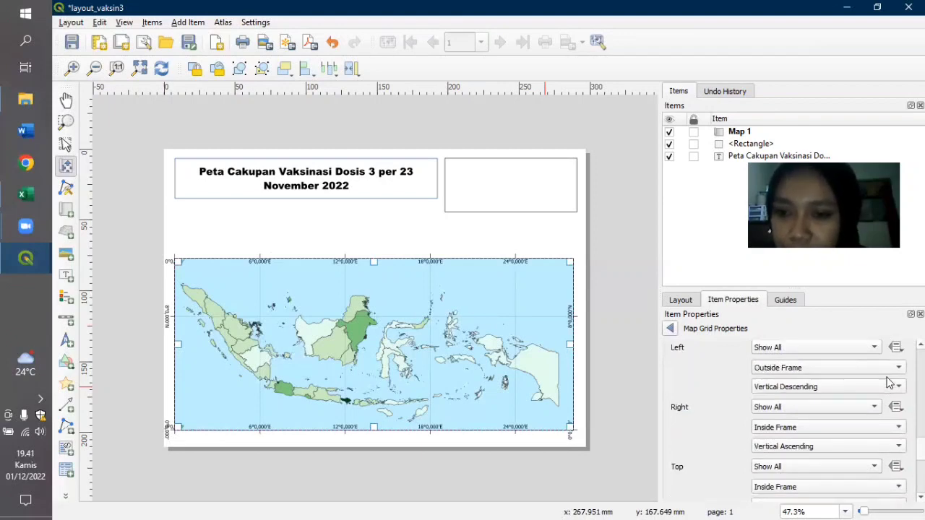
{"action": "left_click", "coordinate": [860, 355]}
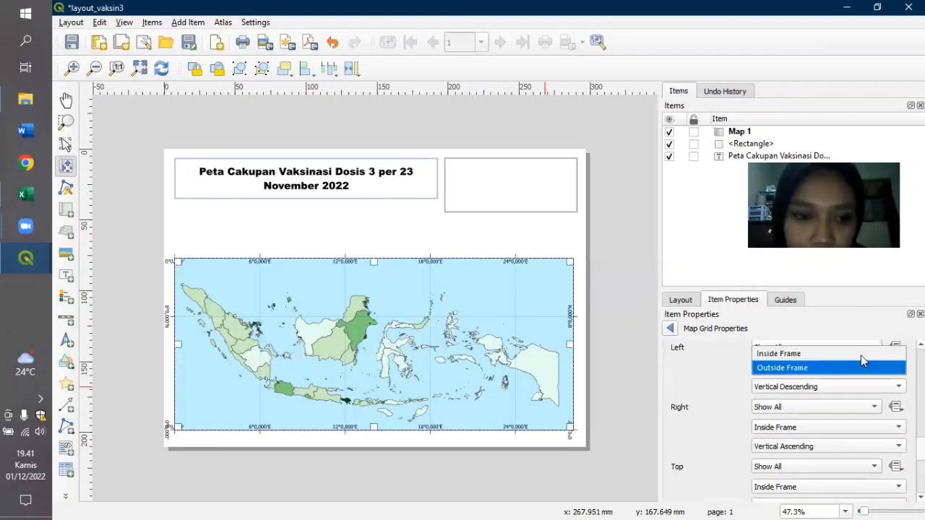
{"action": "left_click", "coordinate": [861, 354]}
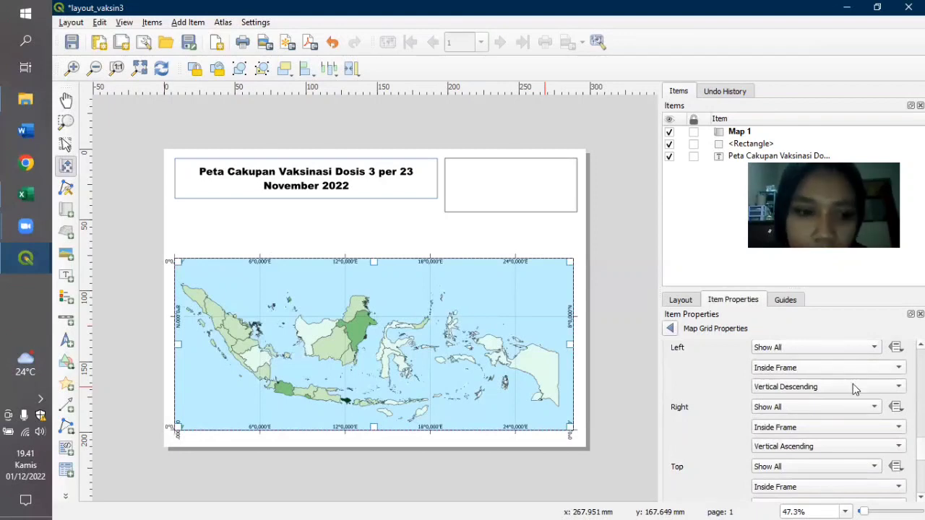
{"action": "left_click", "coordinate": [853, 367]}
{"action": "left_click", "coordinate": [852, 384]}
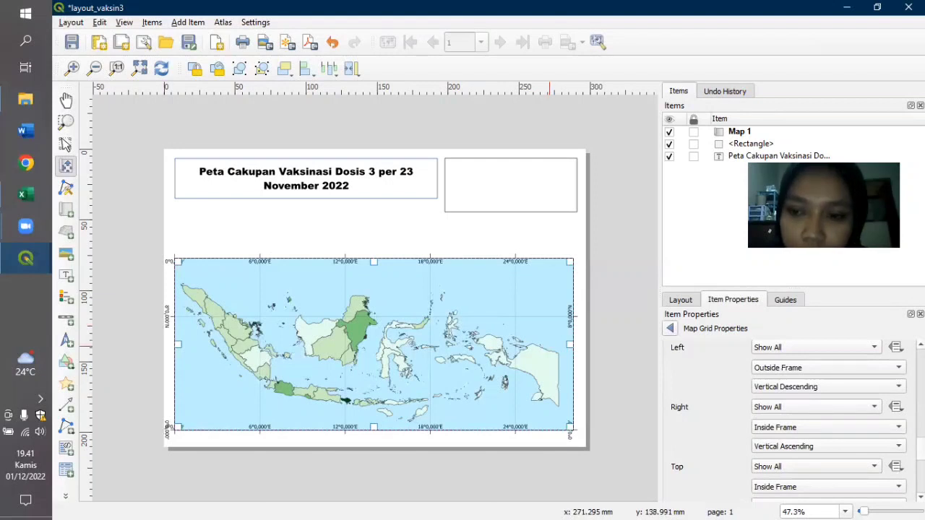
Leave the grid settings and place a legend for Map 1 over the empty rectangle beside the title, nudging it in line with the map's right edge
{"action": "scroll", "coordinate": [693, 346], "scroll_direction": "down", "scroll_amount": 1}
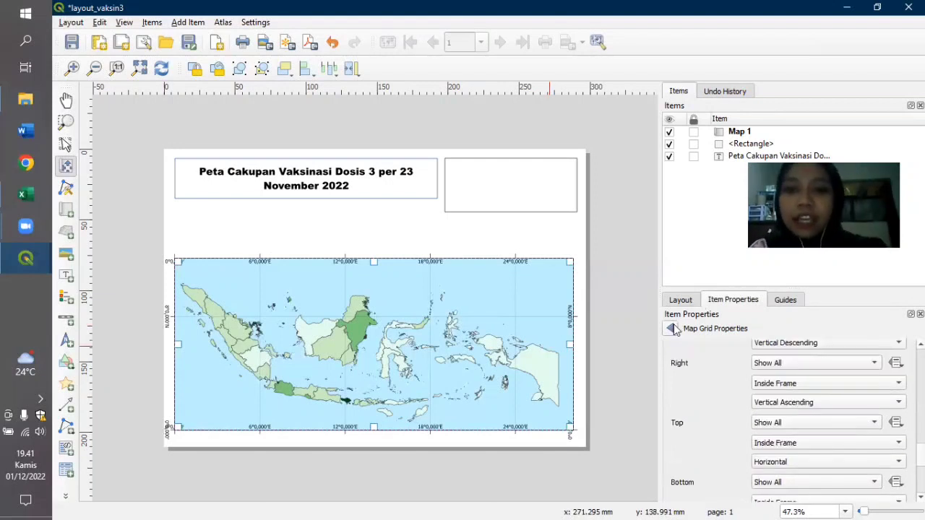
{"action": "left_click", "coordinate": [672, 329]}
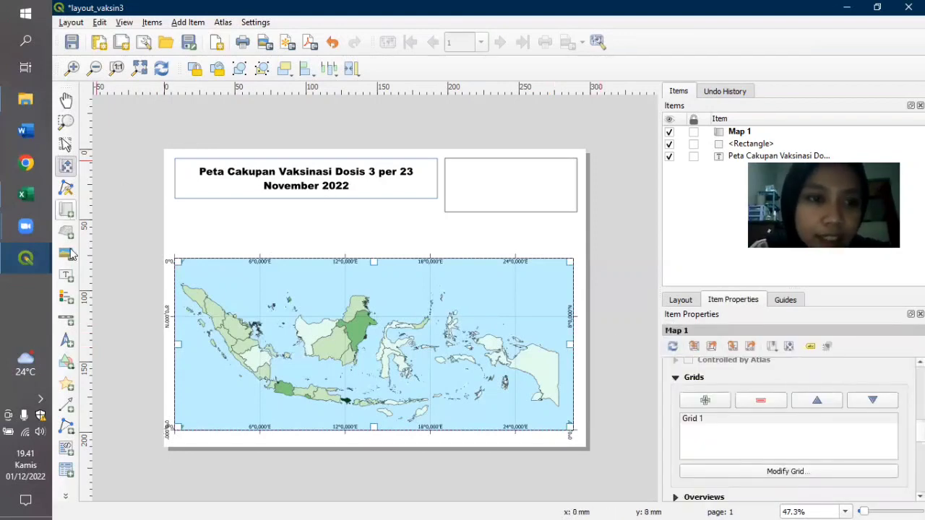
{"action": "left_click", "coordinate": [66, 297]}
{"action": "left_click_drag", "start_coordinate": [449, 159], "coordinate": [510, 207]}
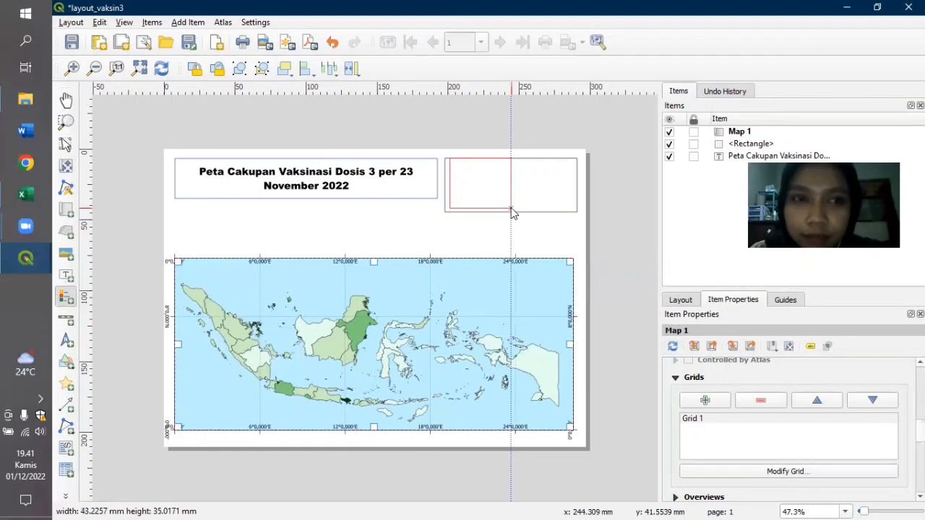
{"action": "left_click_drag", "start_coordinate": [511, 209], "coordinate": [483, 219]}
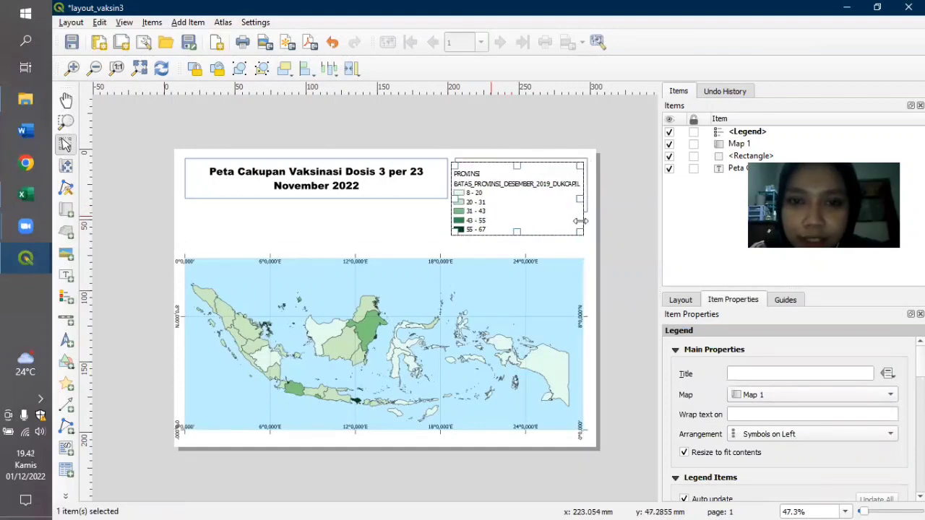
Hide the rectangle behind the legend and turn off Auto update for the legend items
{"action": "left_click", "coordinate": [669, 157]}
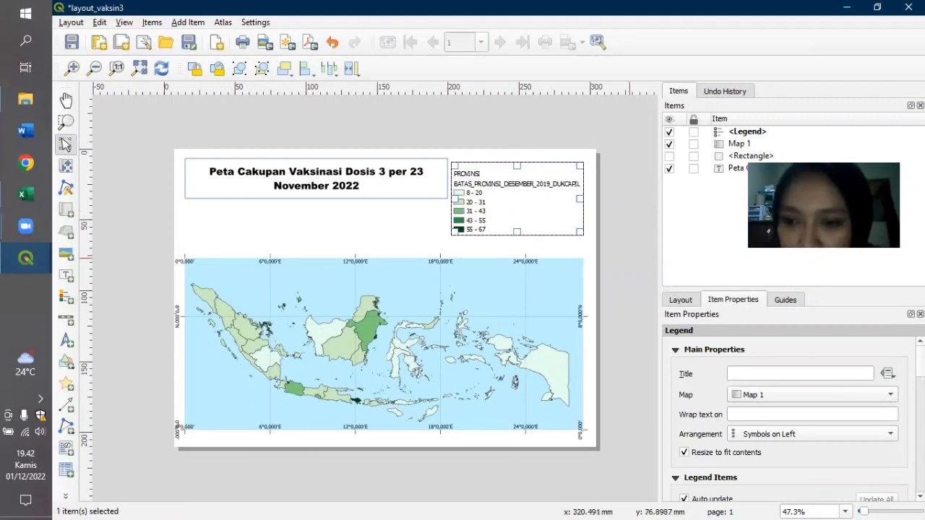
{"action": "scroll", "coordinate": [690, 383], "scroll_direction": "down", "scroll_amount": 5}
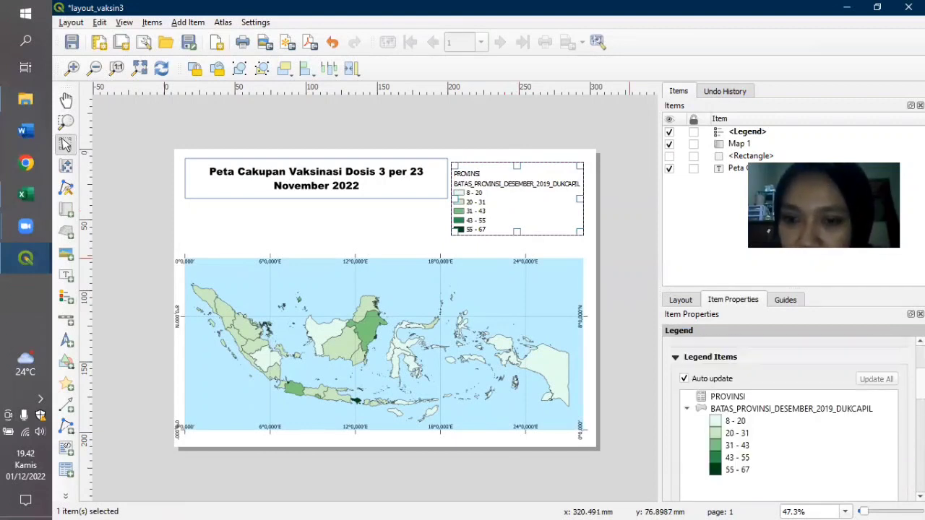
{"action": "left_click", "coordinate": [685, 379]}
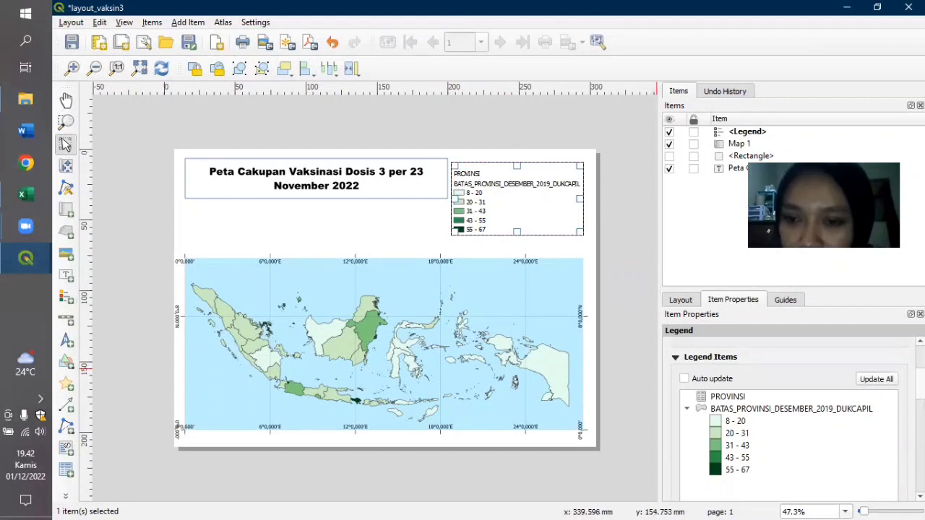
Try removing the BATAS_PROVINSI_DESEMBER_2019_DUKCAPIL layer from the legend items, and undo the removal
{"action": "scroll", "coordinate": [760, 403], "scroll_direction": "up", "scroll_amount": 1}
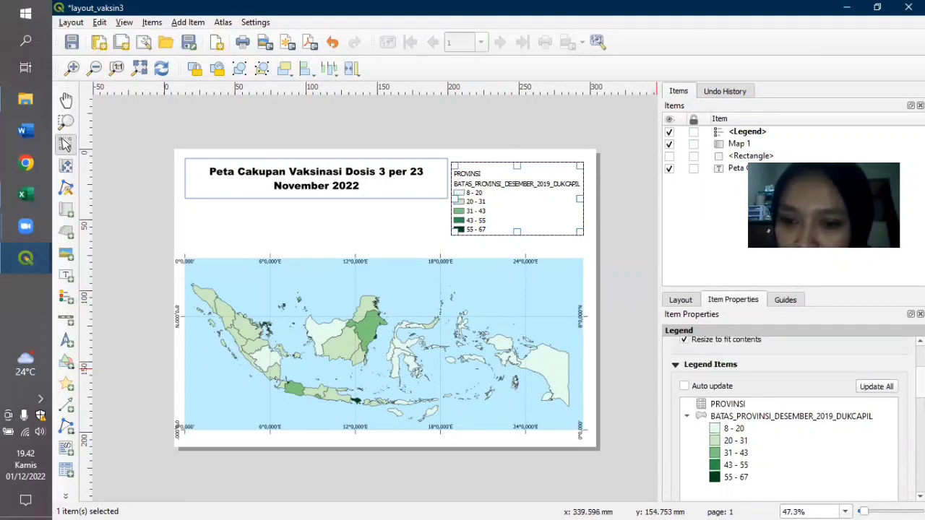
{"action": "scroll", "coordinate": [760, 403], "scroll_direction": "down", "scroll_amount": 3}
{"action": "scroll", "coordinate": [741, 392], "scroll_direction": "up", "scroll_amount": 1}
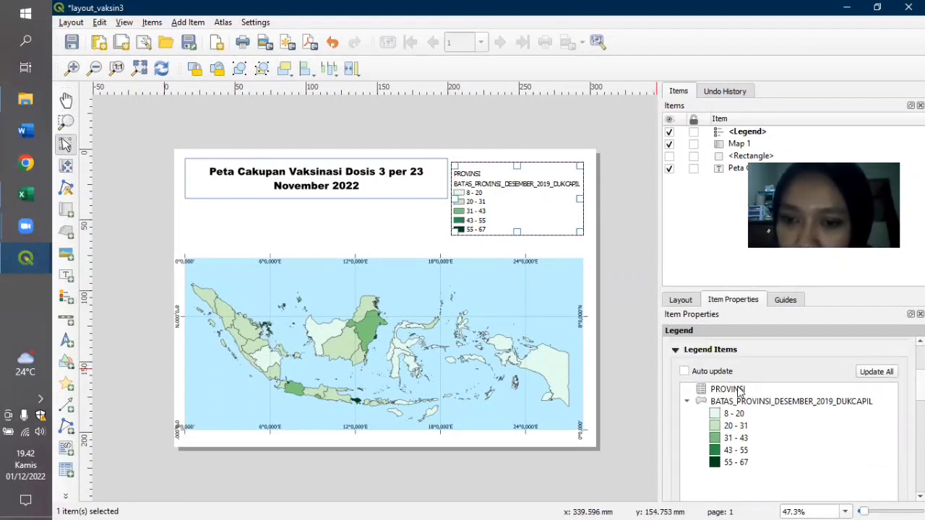
{"action": "left_click", "coordinate": [739, 389]}
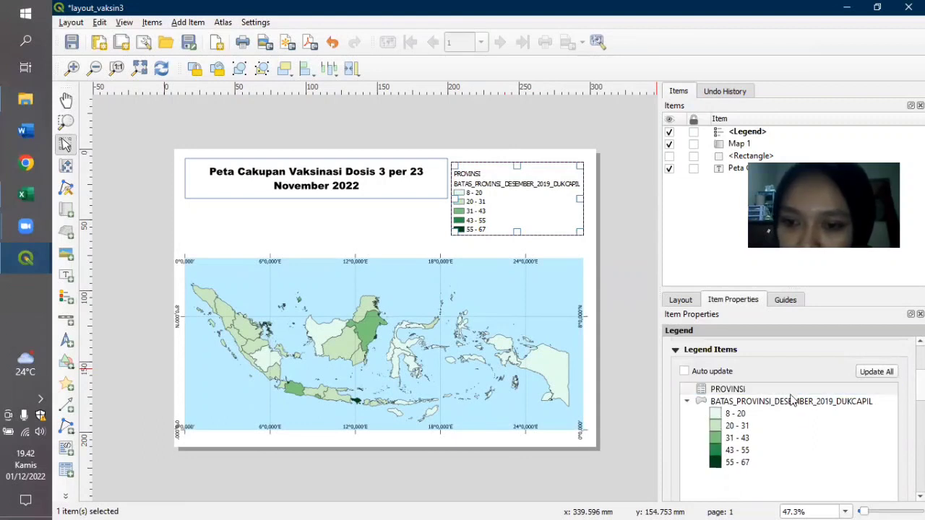
{"action": "left_click", "coordinate": [835, 402]}
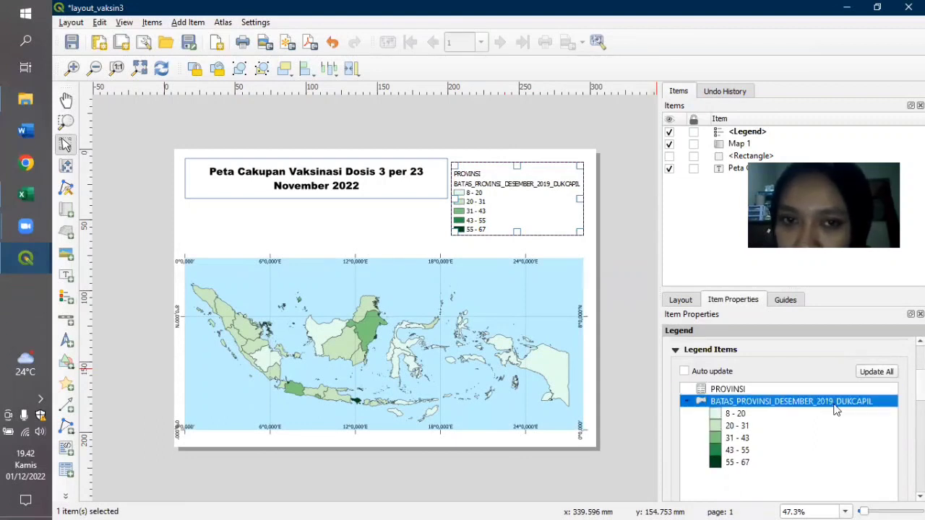
{"action": "scroll", "coordinate": [795, 404], "scroll_direction": "down", "scroll_amount": 1}
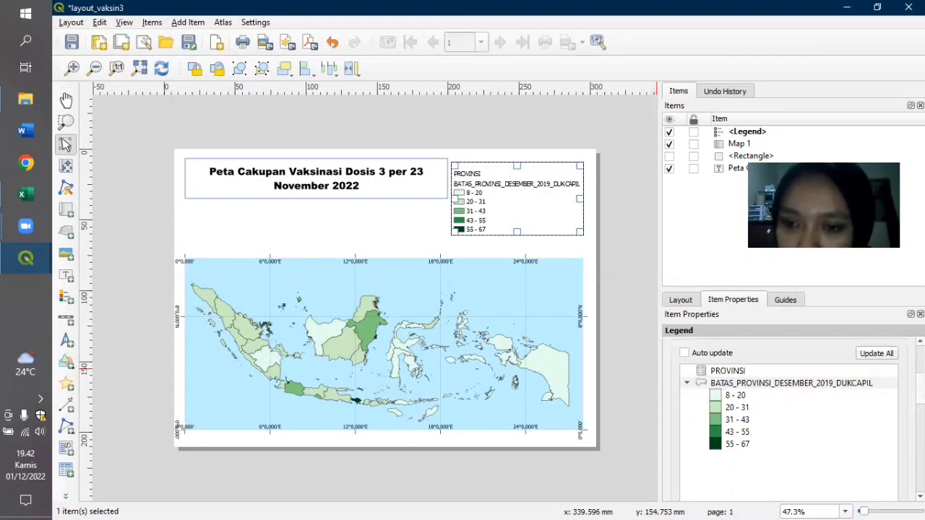
{"action": "scroll", "coordinate": [787, 405], "scroll_direction": "down", "scroll_amount": 2}
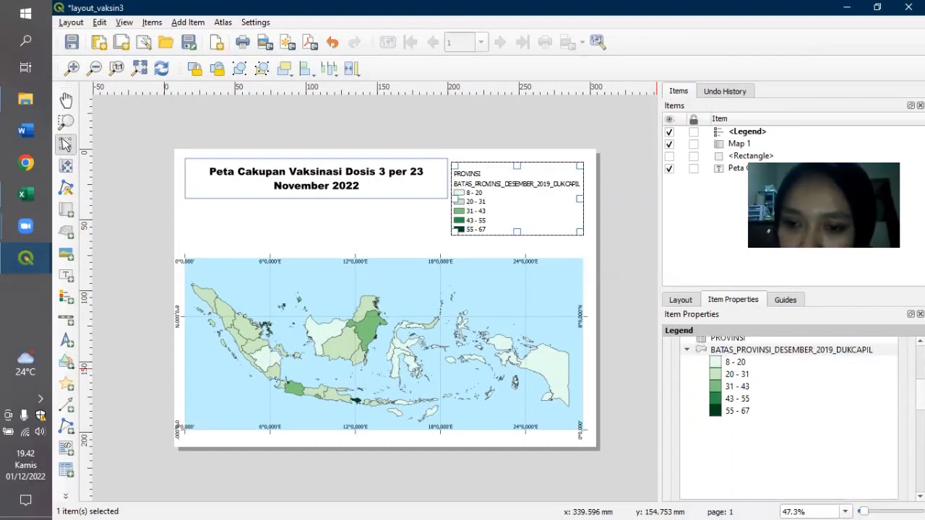
{"action": "scroll", "coordinate": [765, 481], "scroll_direction": "down", "scroll_amount": 2}
{"action": "left_click", "coordinate": [761, 482]}
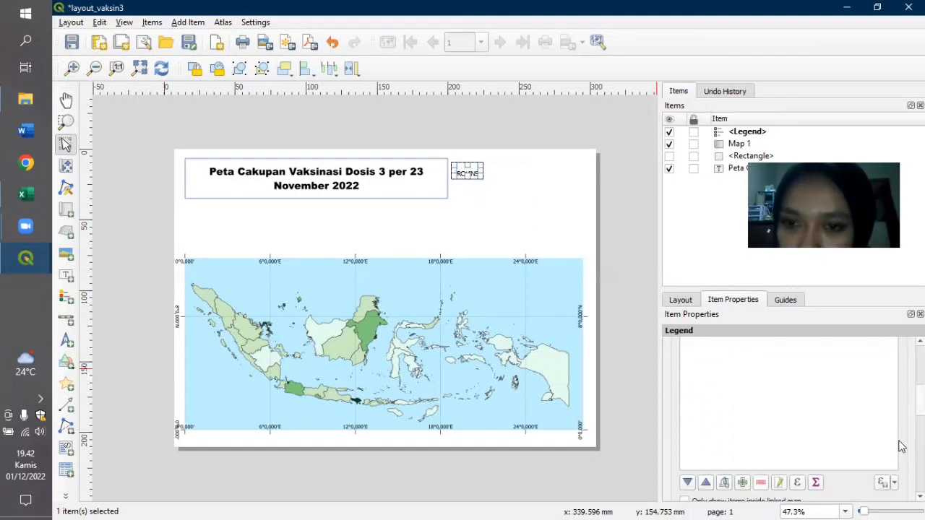
{"action": "left_click", "coordinate": [99, 23]}
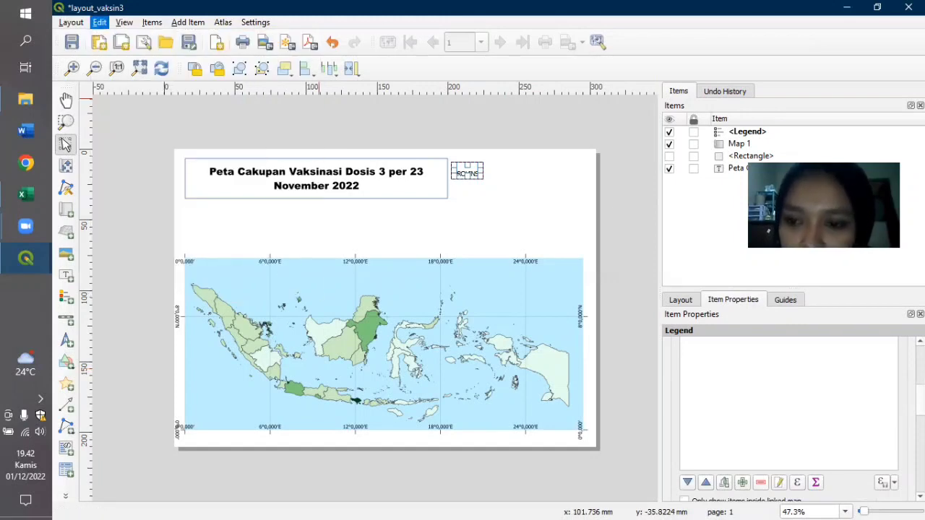
{"action": "key", "text": "ctrl+z"}
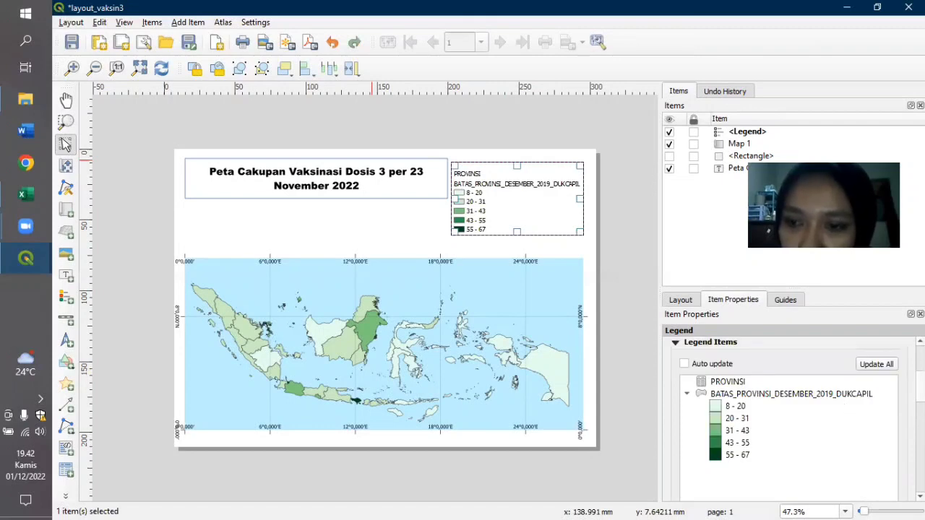
Remove the PROVINSI table entry from the legend items
{"action": "left_click", "coordinate": [727, 382]}
{"action": "scroll", "coordinate": [787, 404], "scroll_direction": "down", "scroll_amount": 3}
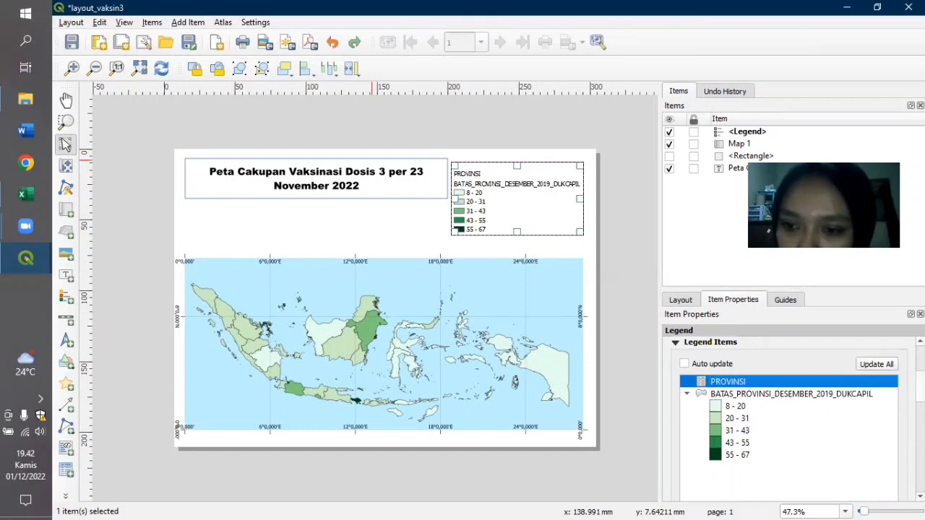
{"action": "scroll", "coordinate": [776, 430], "scroll_direction": "down", "scroll_amount": 3}
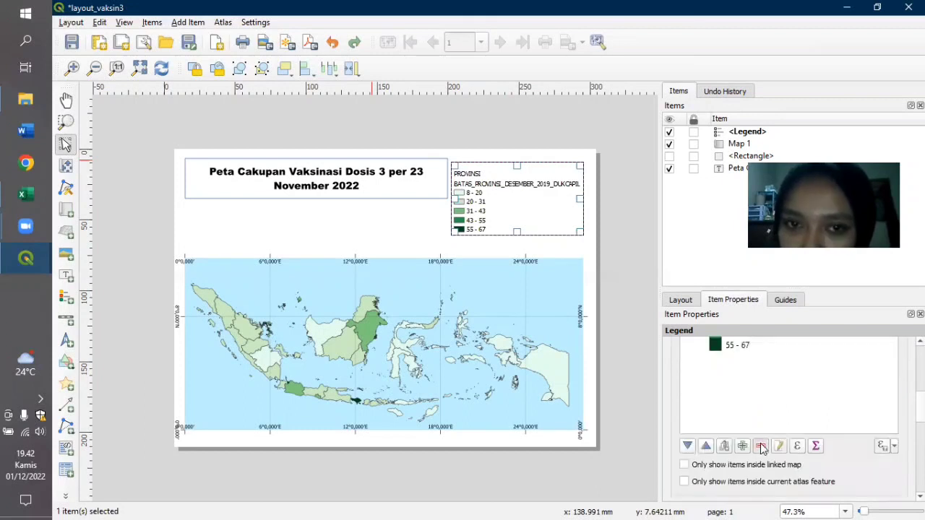
{"action": "left_click", "coordinate": [761, 446]}
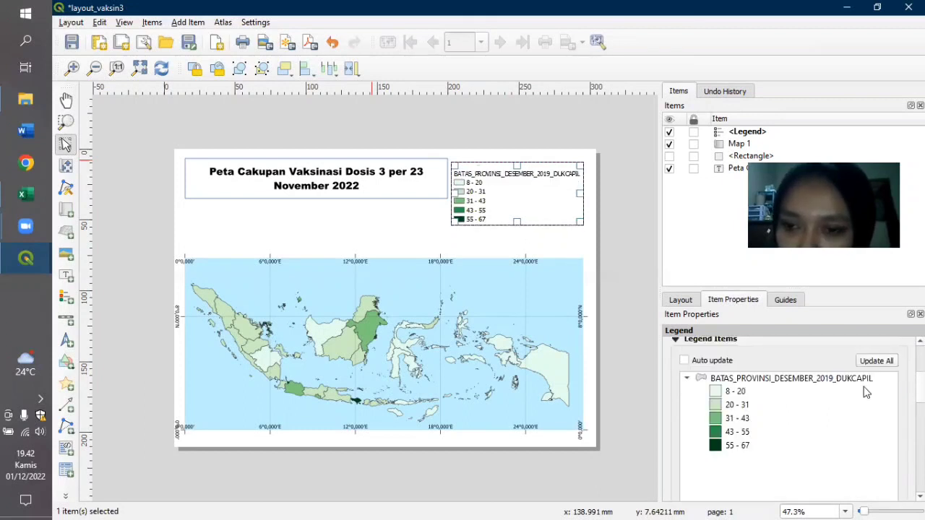
Relabel the BATAS_PROVINSI_DESEMBER_2019_DUKCAPIL legend entry as "Cakupan Vaksinasi Dosis 3"
{"action": "left_click", "coordinate": [838, 382]}
{"action": "right_click", "coordinate": [848, 383]}
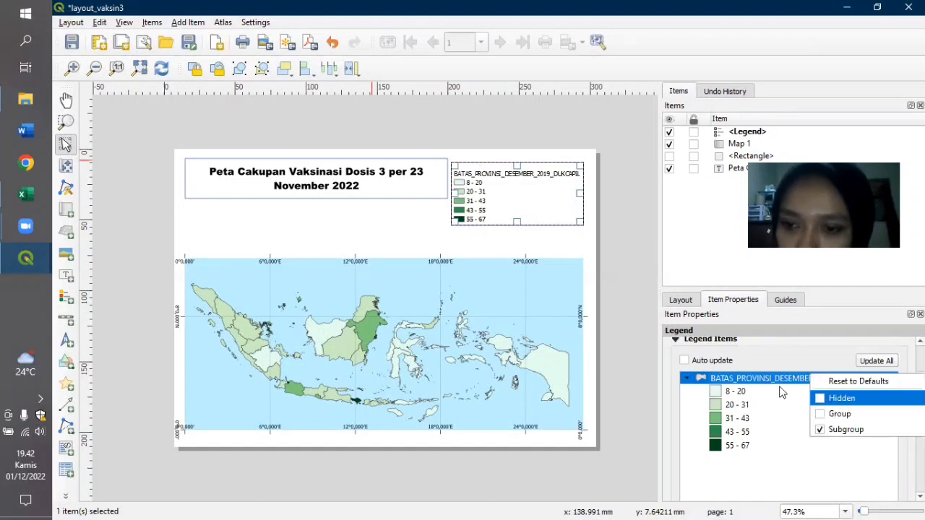
{"action": "double_click", "coordinate": [779, 384]}
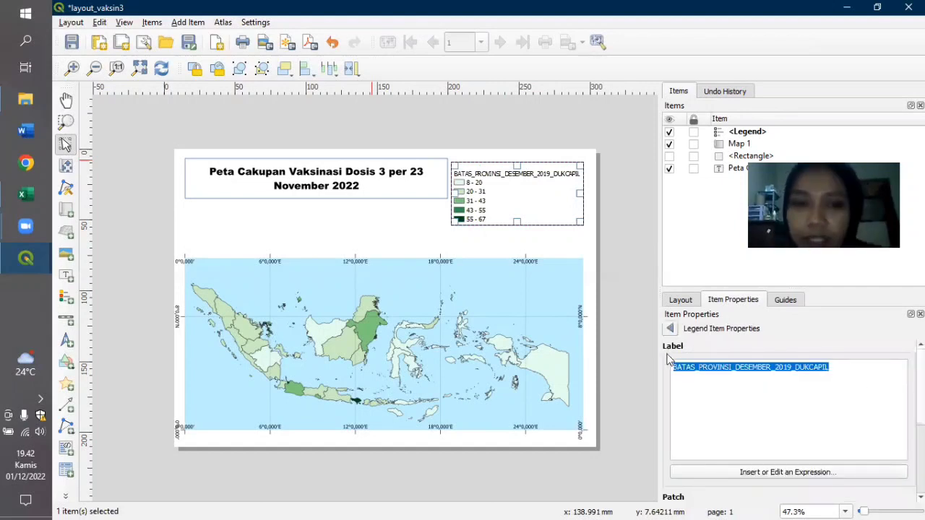
{"action": "key", "text": "ctrl+a"}
{"action": "type", "text": "Ca"}
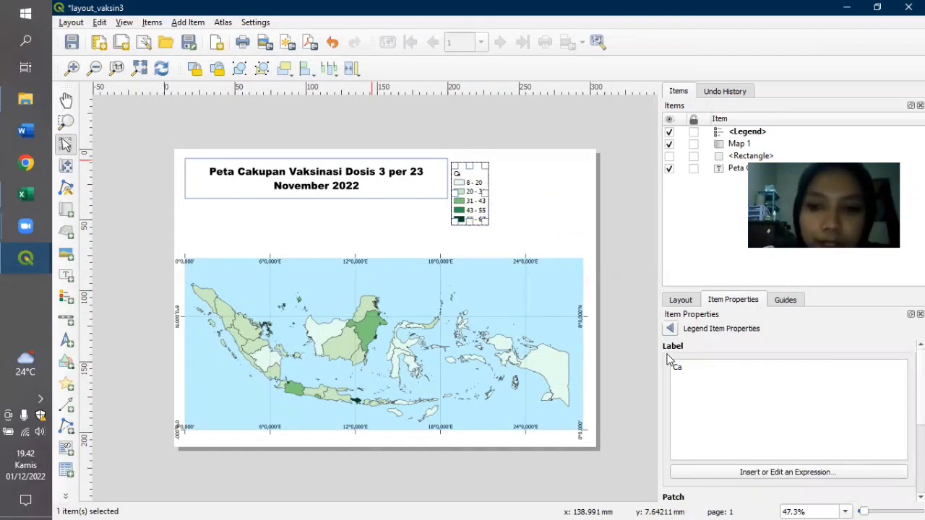
{"action": "type", "text": "kup"}
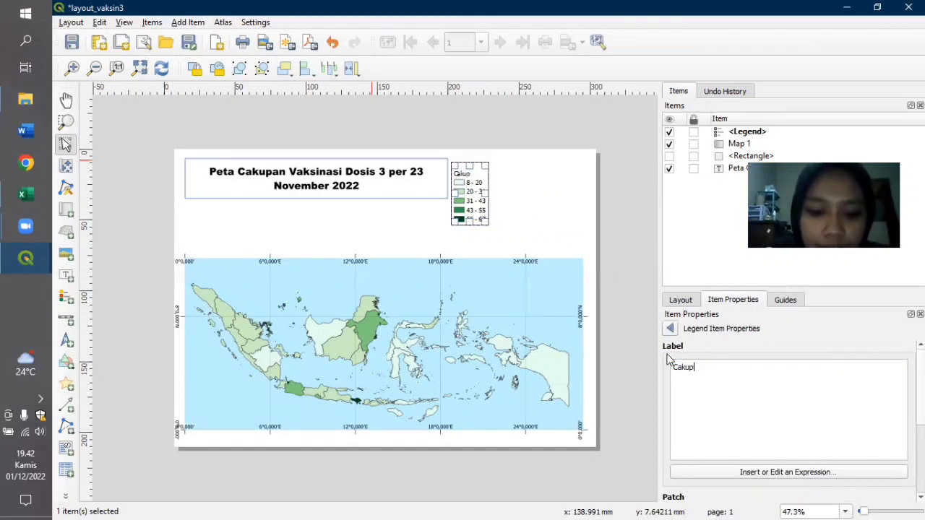
{"action": "type", "text": "an Vka"}
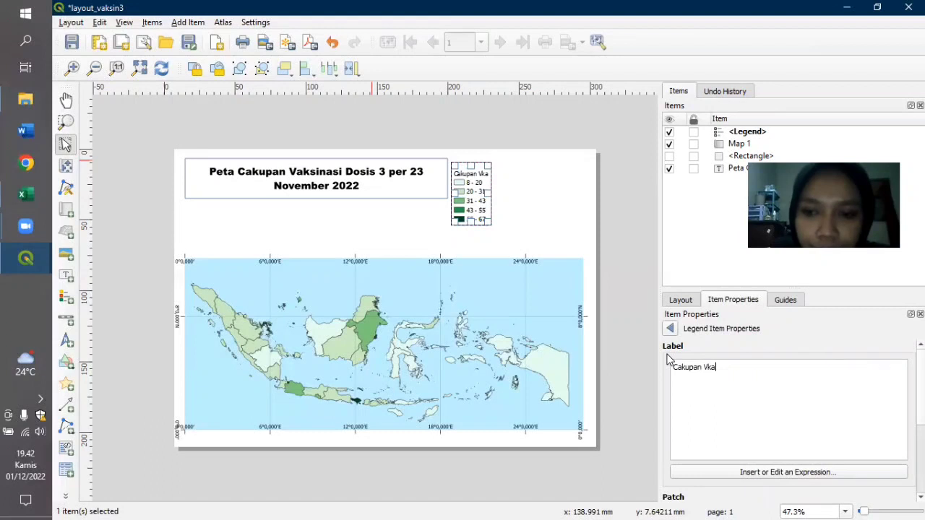
{"action": "key", "text": "BackSpace"}
{"action": "key", "text": "BackSpace"}
{"action": "type", "text": "aksi"}
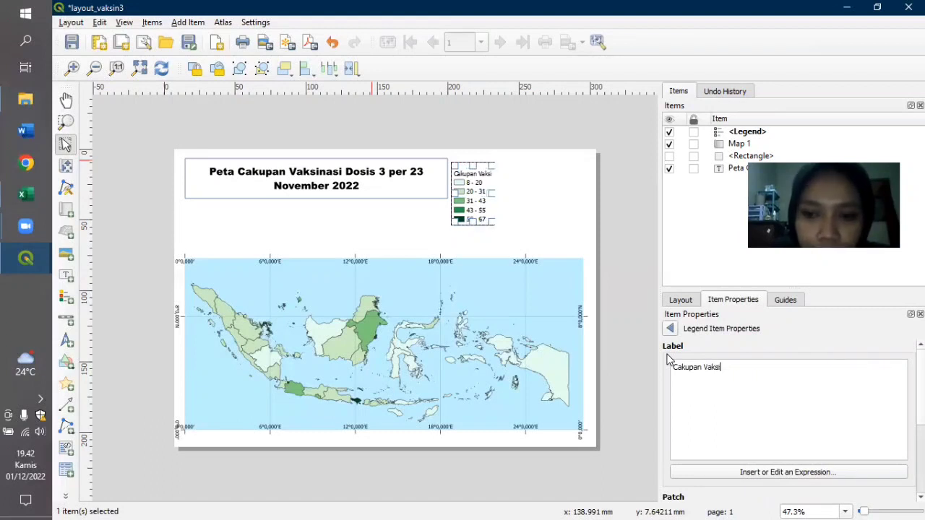
{"action": "type", "text": "nasi Dosis "}
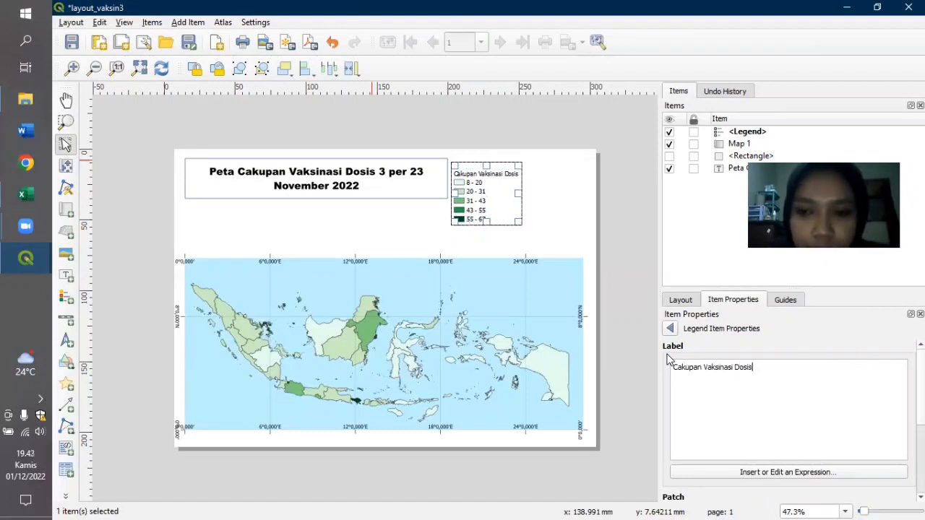
{"action": "type", "text": "3"}
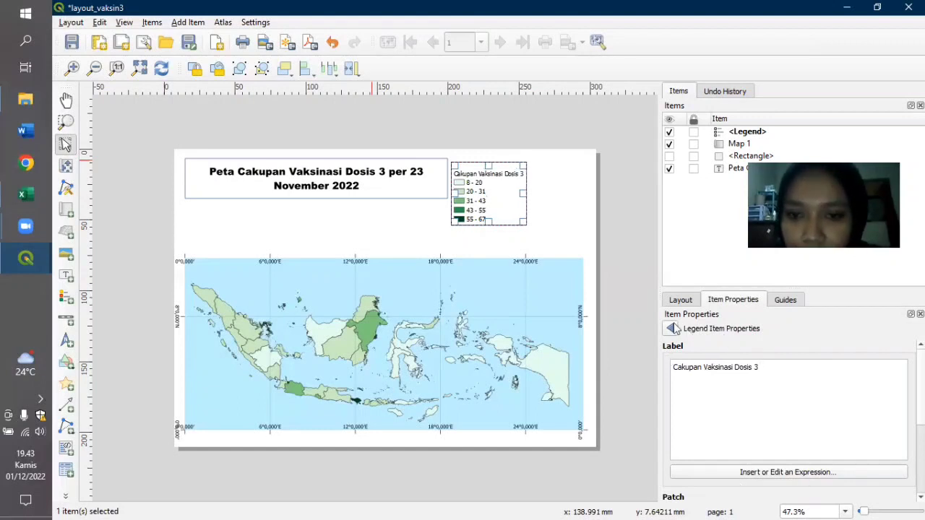
Enlarge the legend frame slightly, shift the legend a little further from the title box, and deselect it
{"action": "left_click_drag", "start_coordinate": [532, 232], "coordinate": [551, 235]}
{"action": "left_click", "coordinate": [515, 207]}
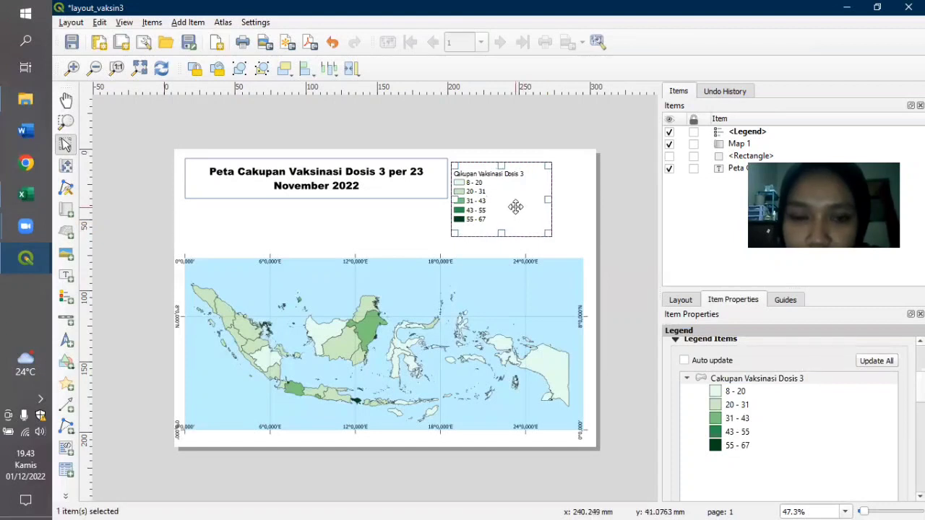
{"action": "mouse_move", "coordinate": [515, 207]}
{"action": "left_mouse_down"}
{"action": "mouse_move", "coordinate": [533, 201]}
{"action": "mouse_move", "coordinate": [522, 210]}
{"action": "left_mouse_up"}
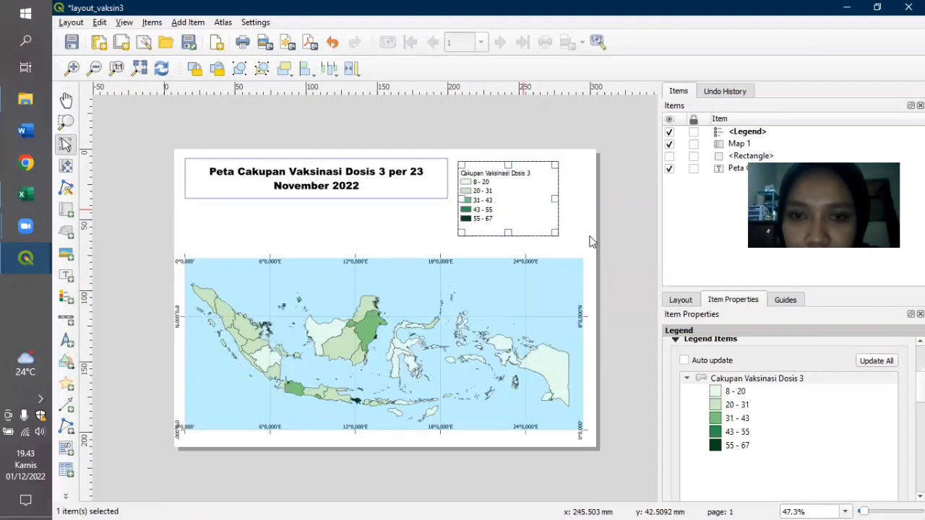
{"action": "left_click", "coordinate": [559, 212]}
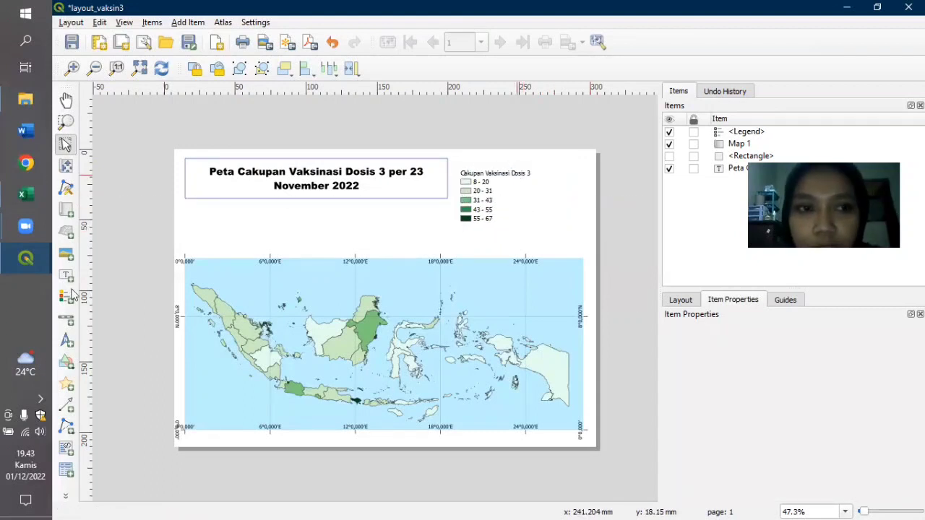
Add a scale bar for Map 1 between the title and the map, and set its left segments to 2
{"action": "left_click", "coordinate": [65, 320]}
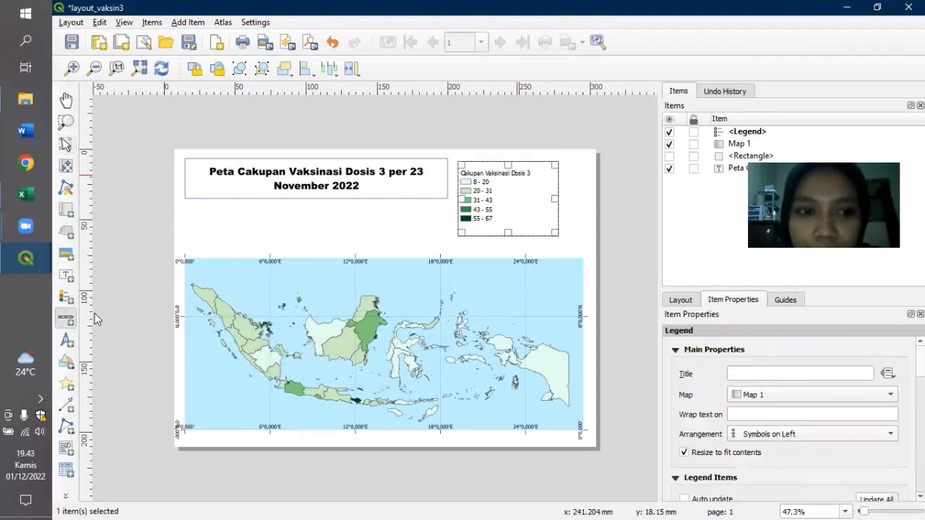
{"action": "left_click_drag", "start_coordinate": [198, 214], "coordinate": [332, 235]}
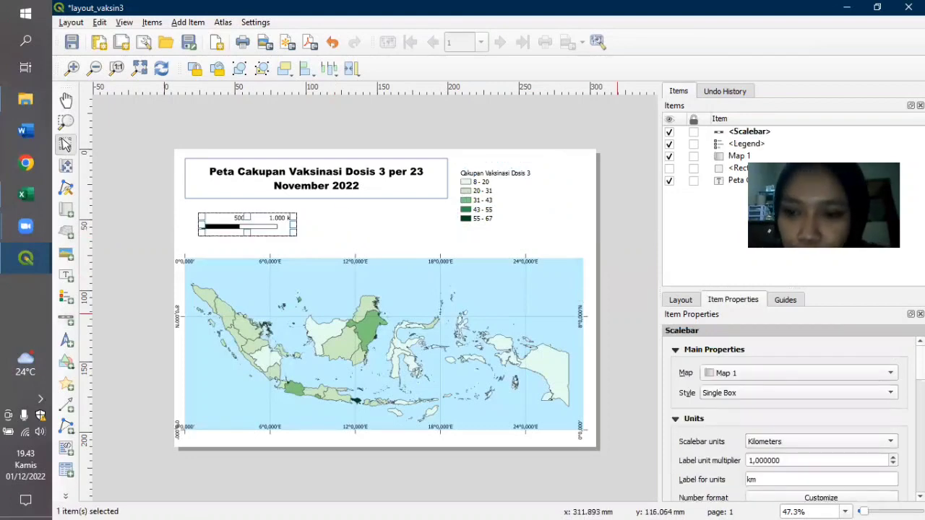
{"action": "scroll", "coordinate": [805, 423], "scroll_direction": "down", "scroll_amount": 2}
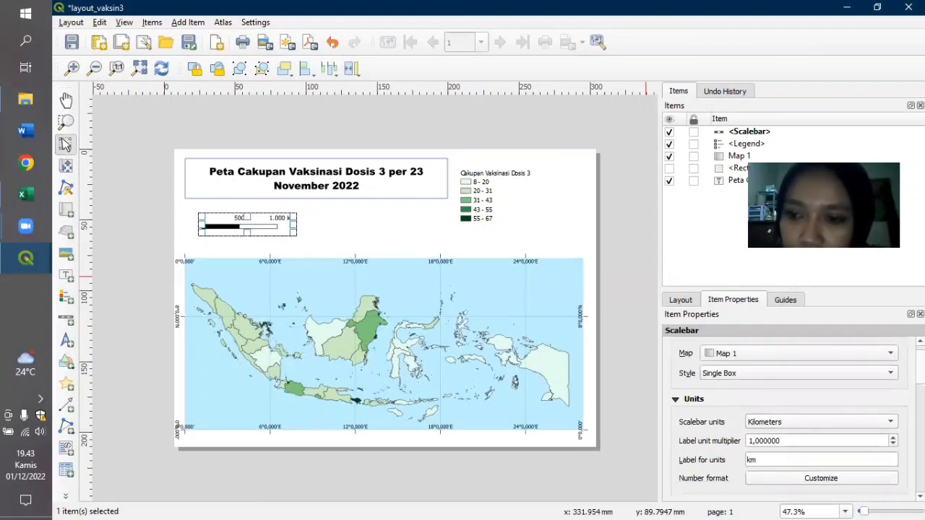
{"action": "scroll", "coordinate": [817, 406], "scroll_direction": "down", "scroll_amount": 5}
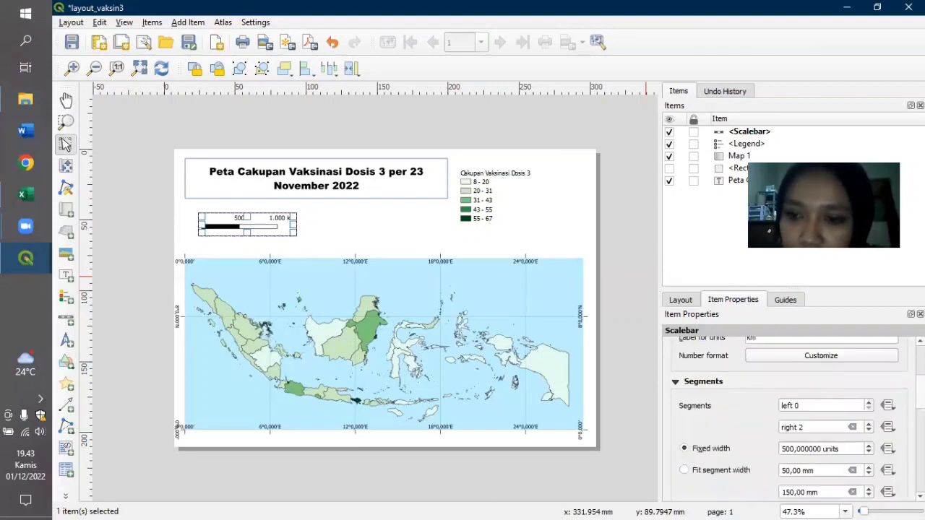
{"action": "left_click", "coordinate": [804, 405]}
{"action": "key", "text": "BackSpace"}
{"action": "type", "text": "2"}
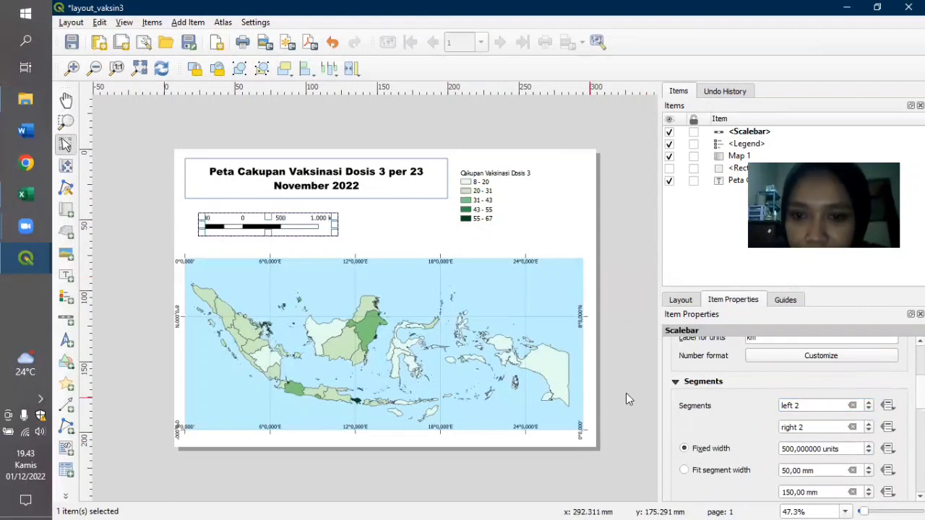
{"action": "left_click", "coordinate": [595, 305]}
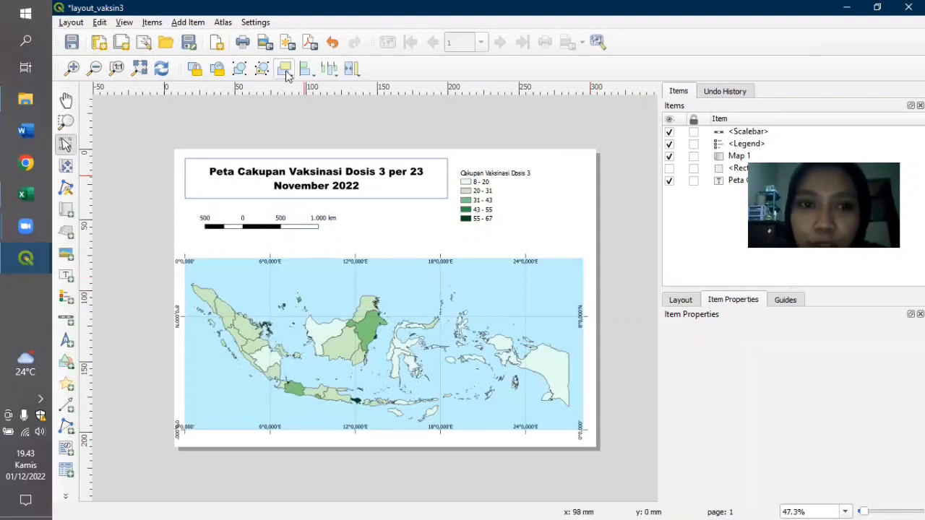
{"action": "left_click", "coordinate": [192, 23]}
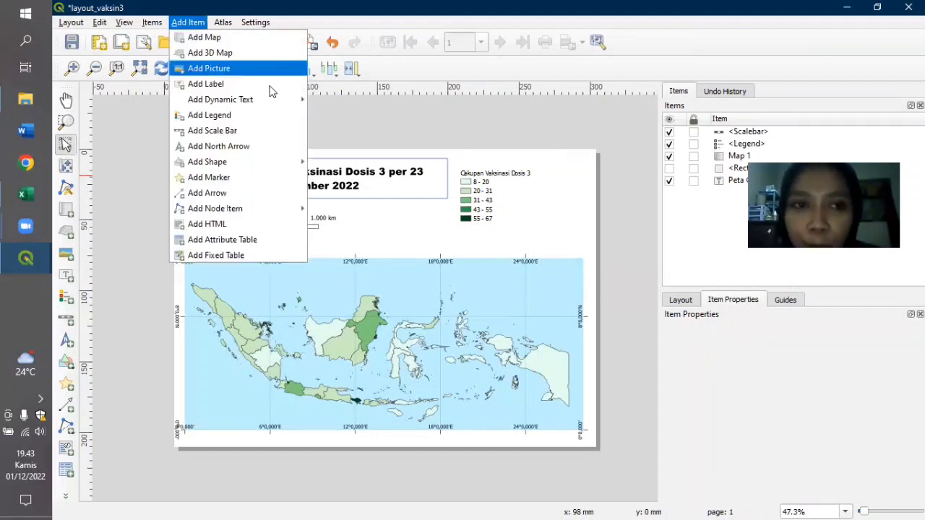
{"action": "key", "text": "Escape"}
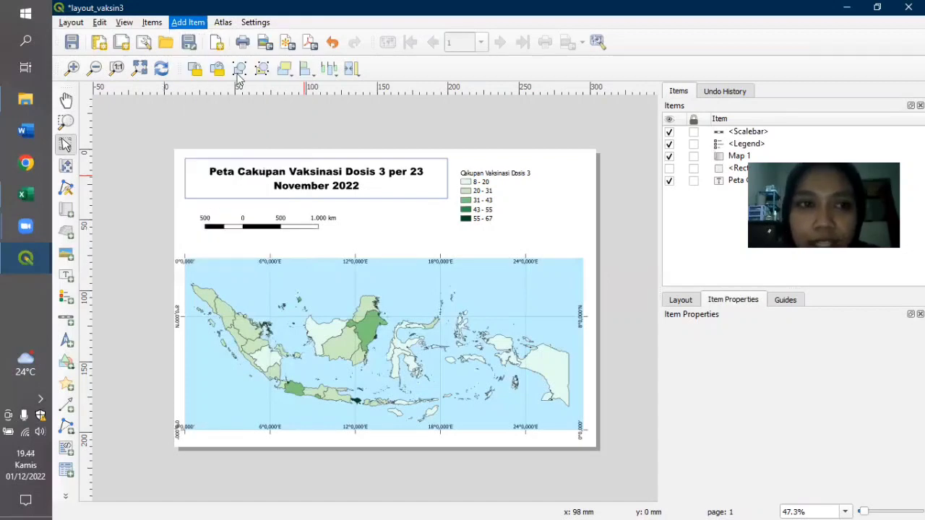
{"action": "left_click", "coordinate": [71, 23]}
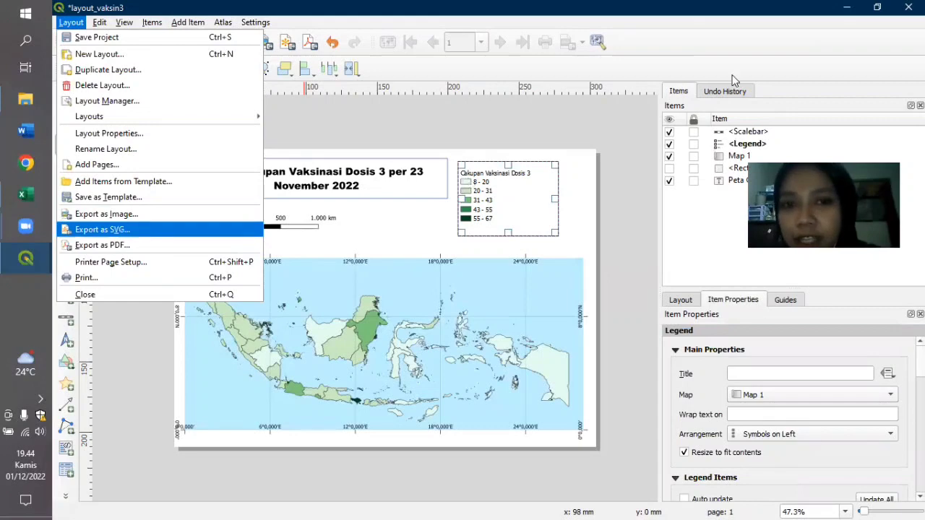
{"action": "key", "text": "Escape"}
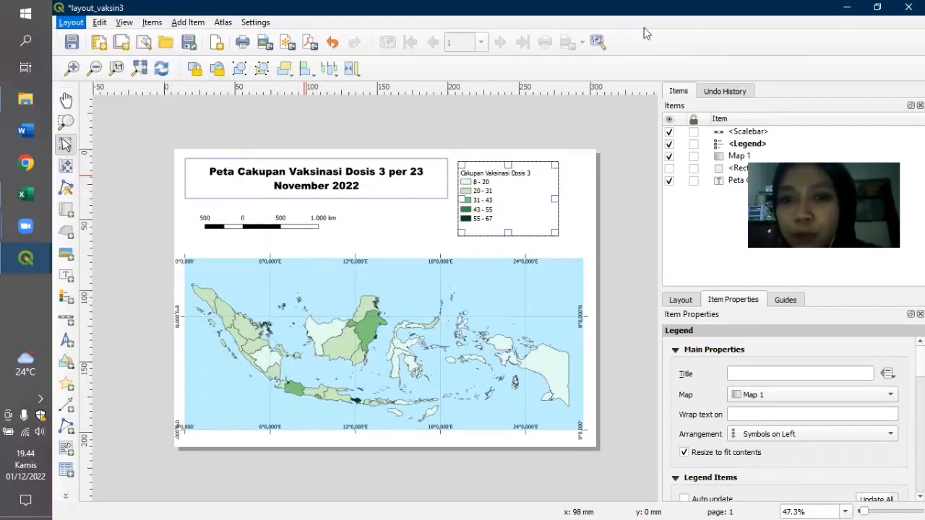
{"action": "key", "text": "Escape"}
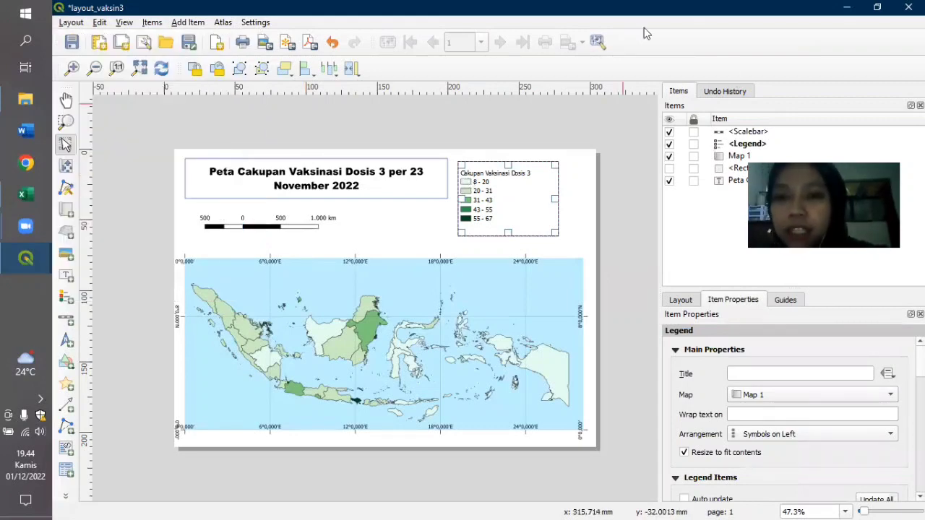